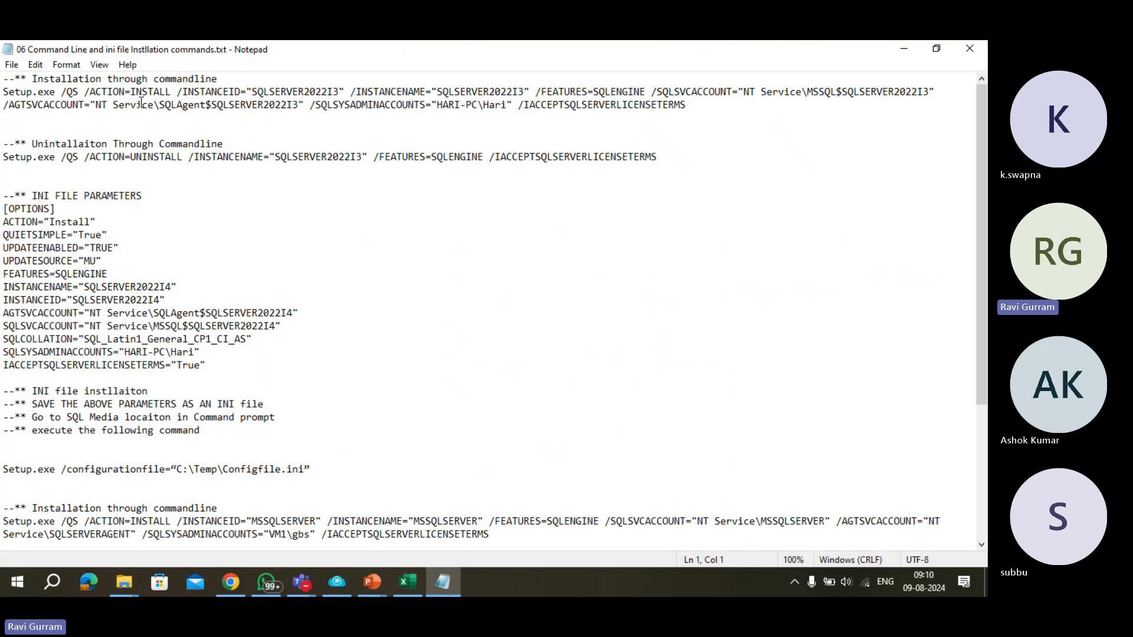
Step: Copy the full first command-line installation command for instance SQLSERVER2022I3 from the notes file
scroll(211, 215, "down", 3)
scroll(216, 203, "up", 3)
scroll(218, 348, "down", 5)
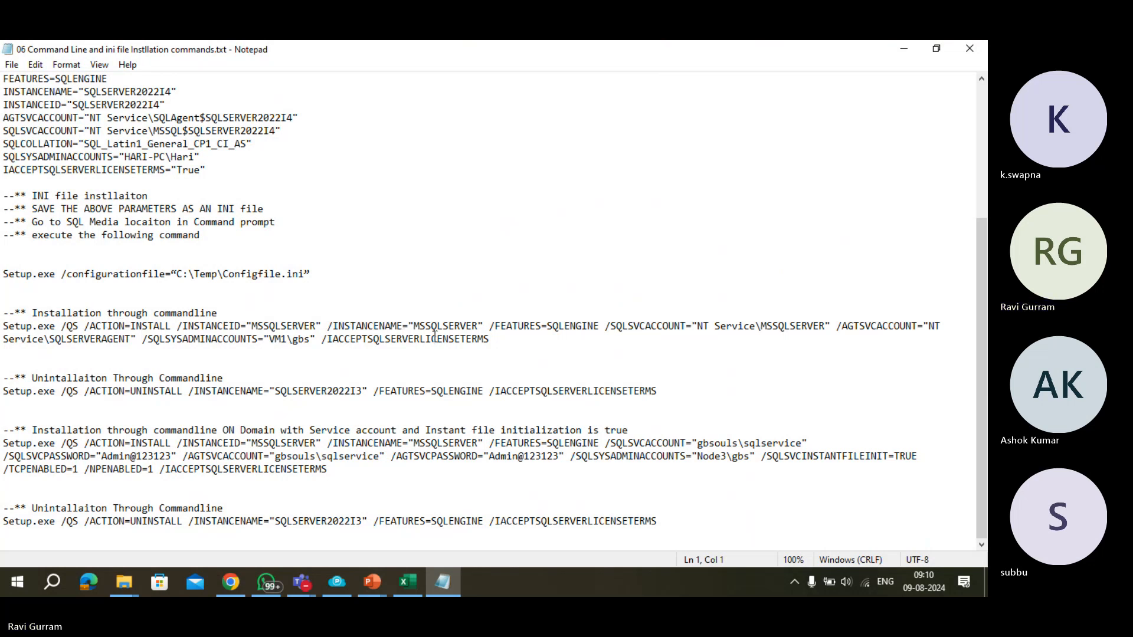
double_click(304, 329)
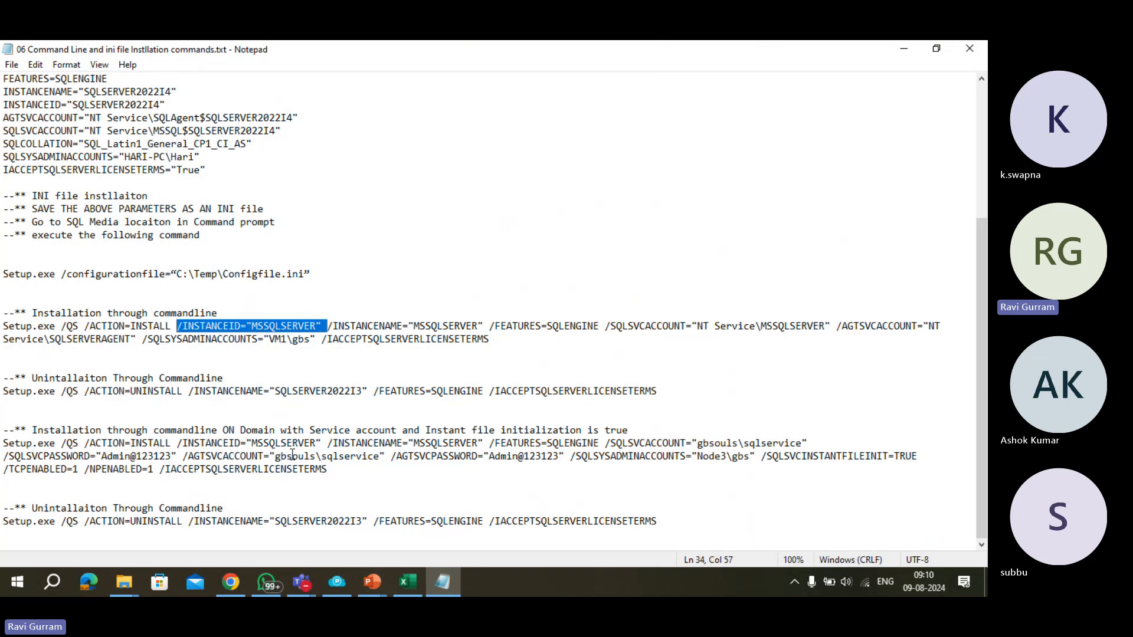
scroll(292, 454, "up", 5)
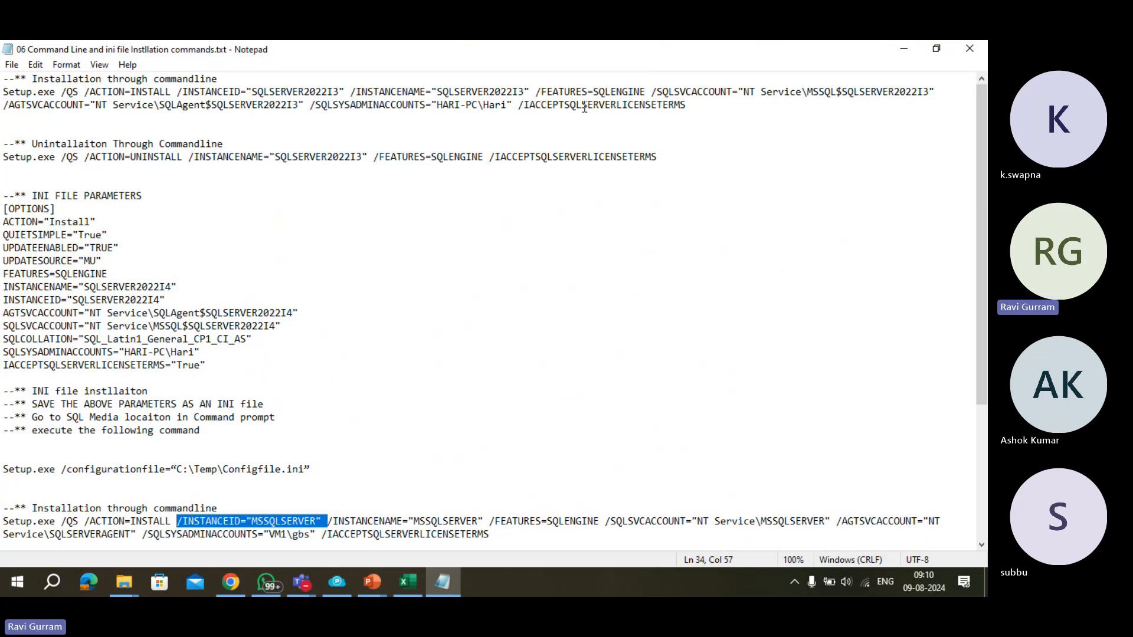
left_click_drag(701, 106, 2, 105)
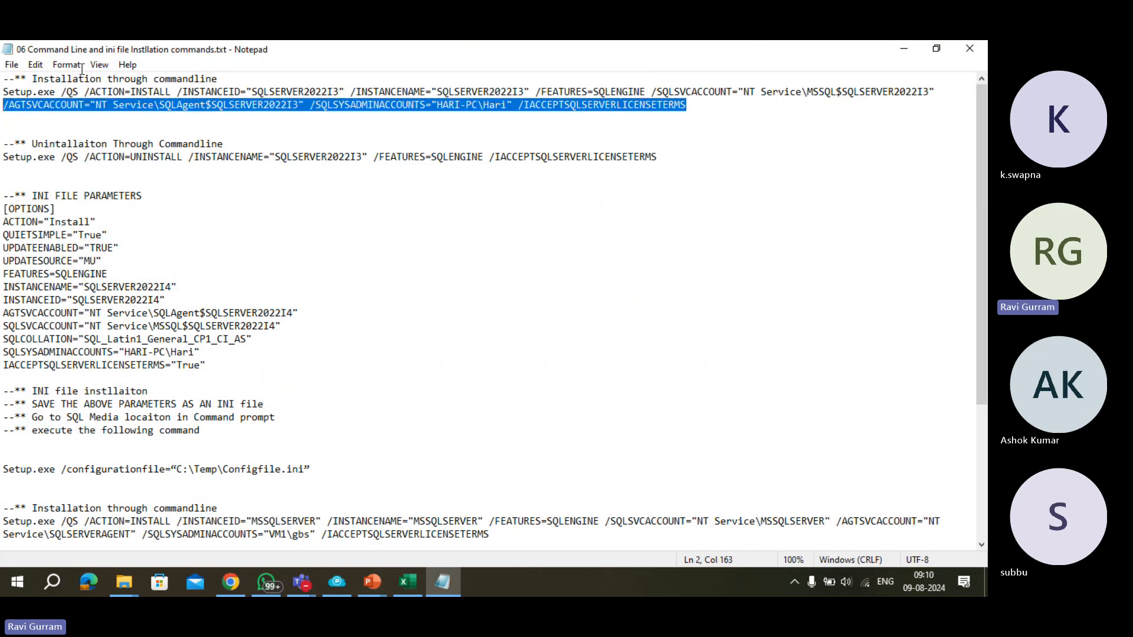
left_click(701, 106)
double_click(700, 106)
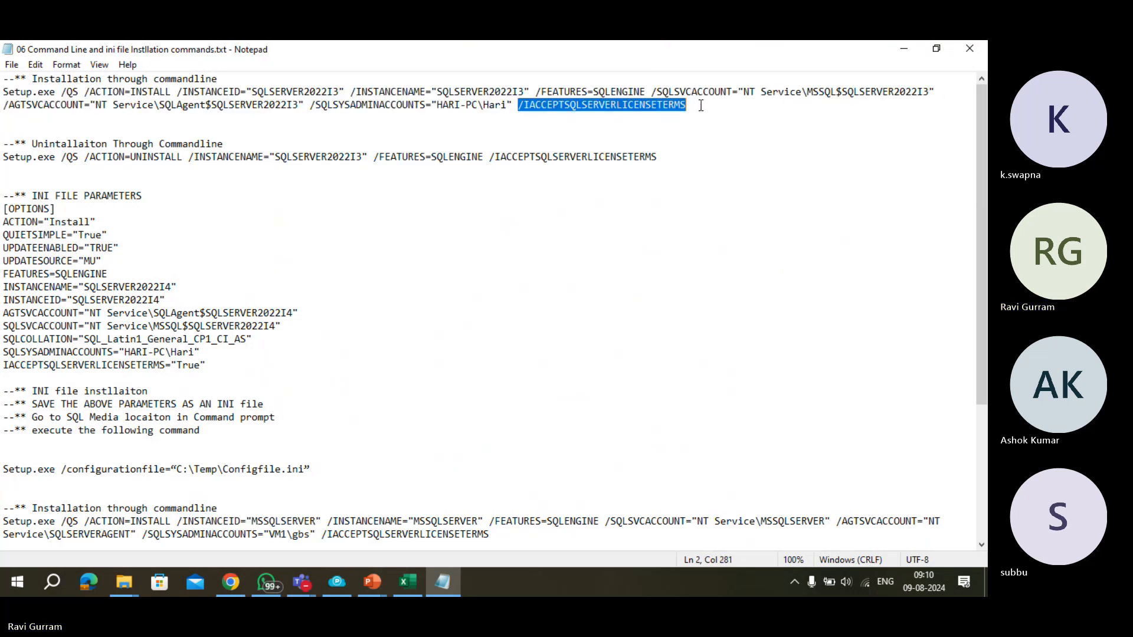
left_click_drag(700, 105, 2, 93)
key("ctrl+c")
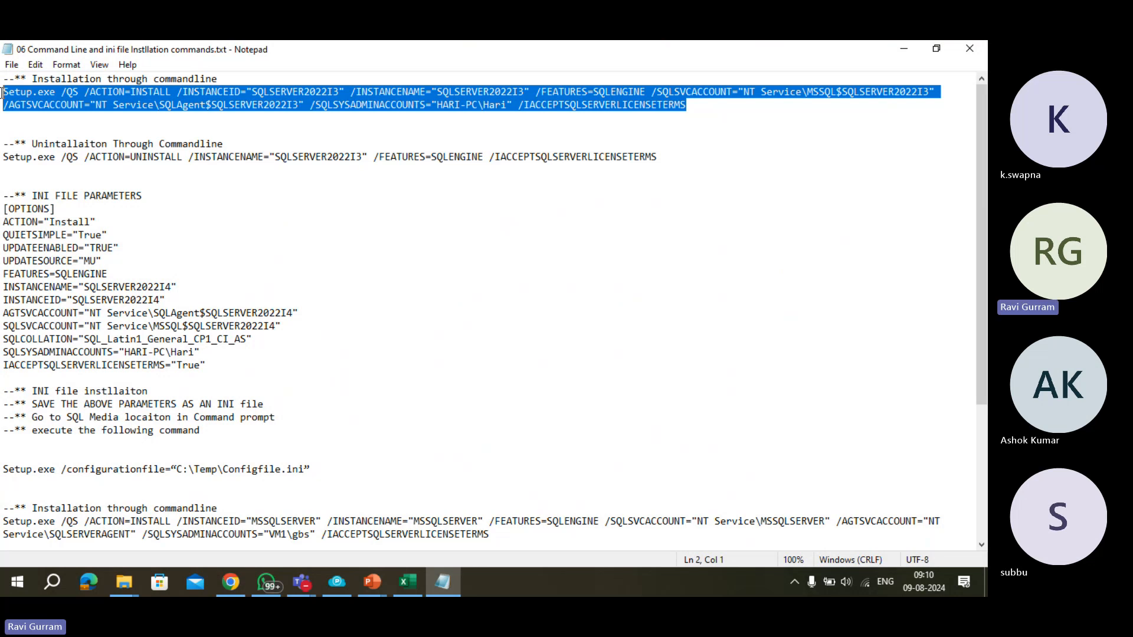
Step: Try to launch Notepad++
key("super+r")
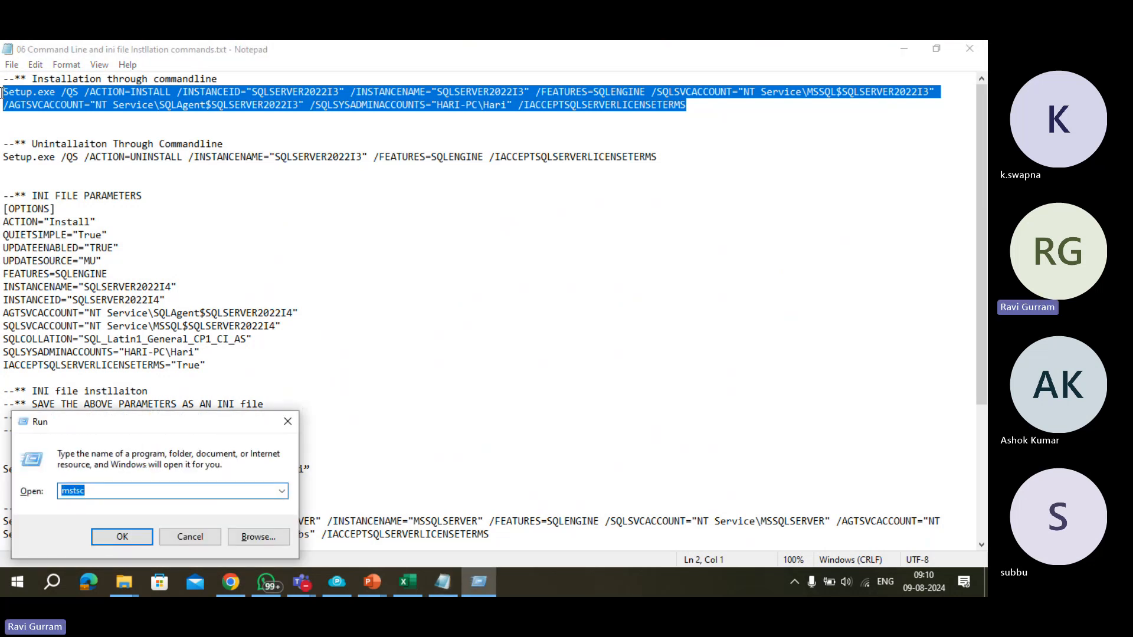
type("no")
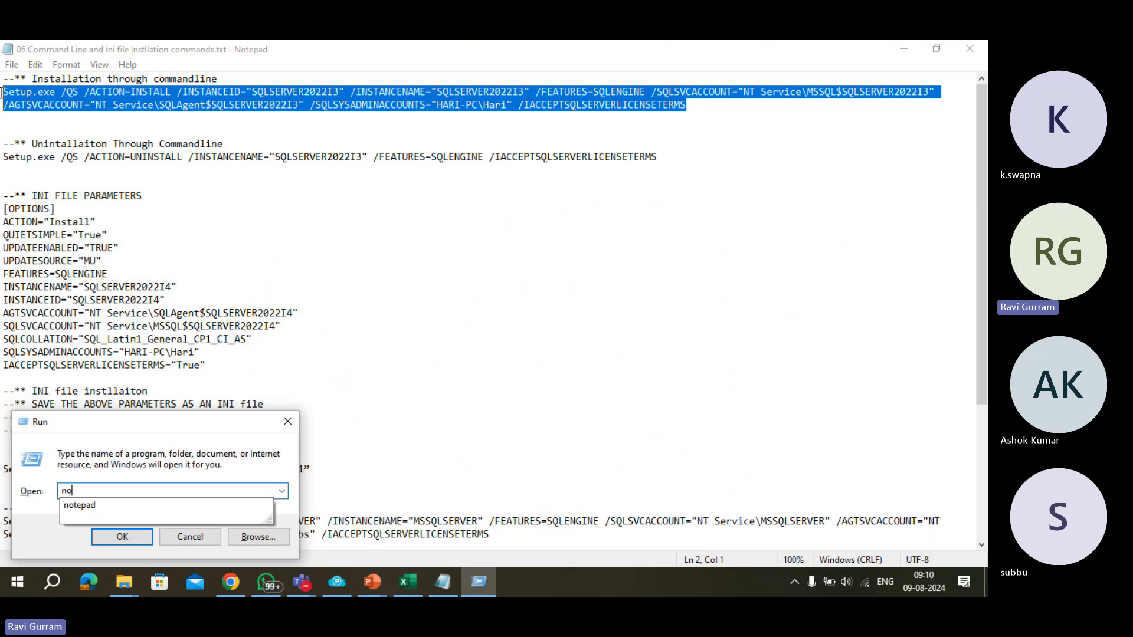
type("tepad++")
key("Return")
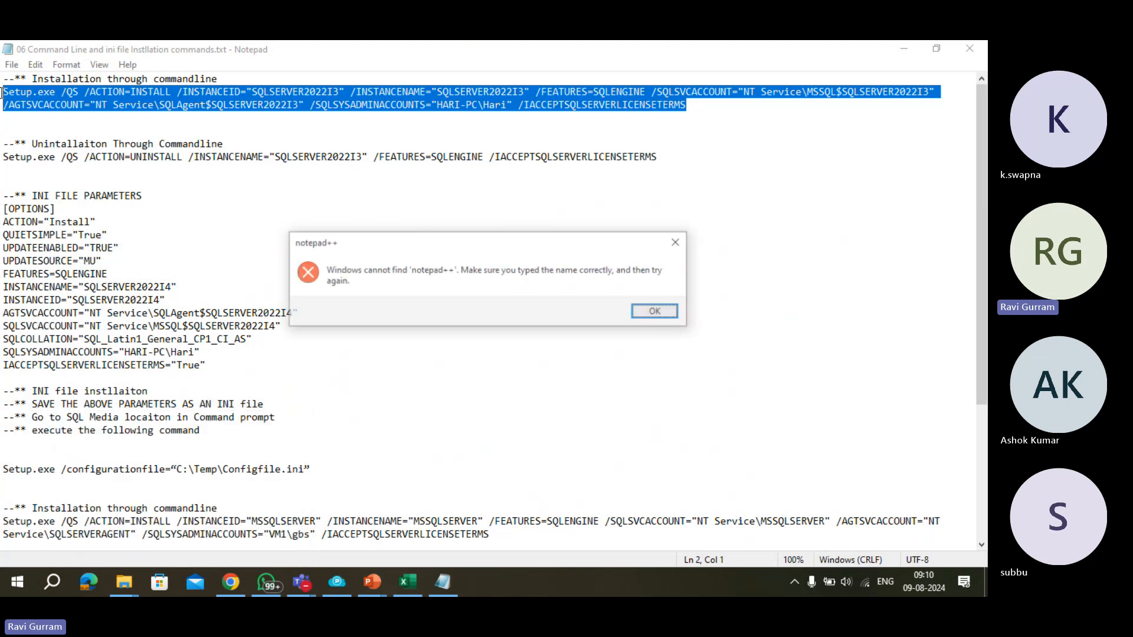
key("Return")
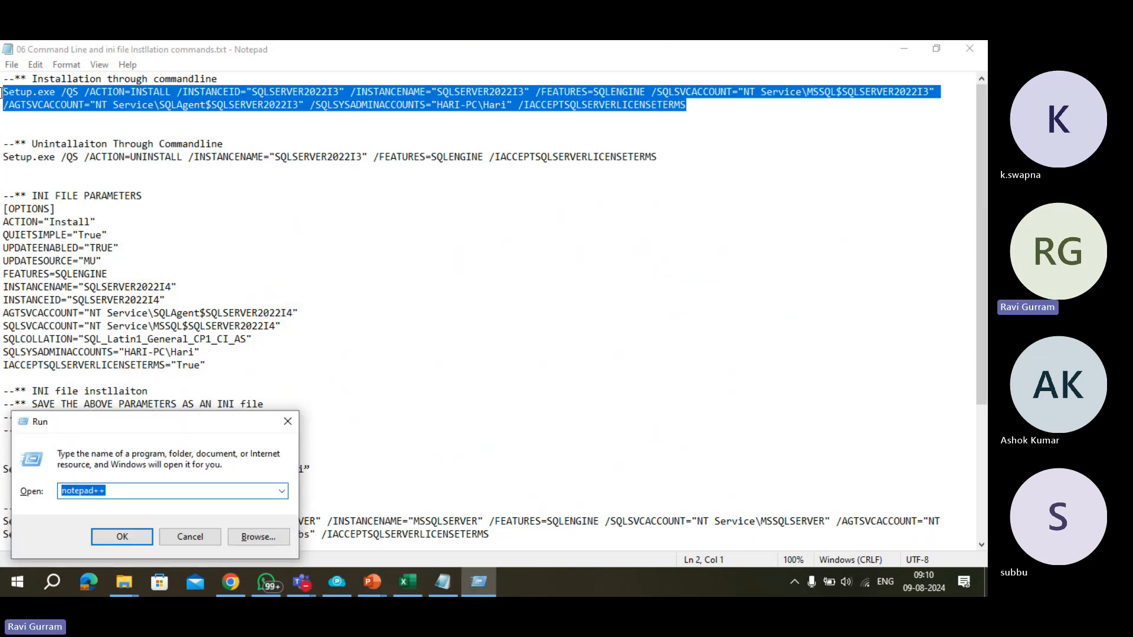
Step: Launch a new Notepad window, paste the copied installation command into it and maximize the window
type("notepad")
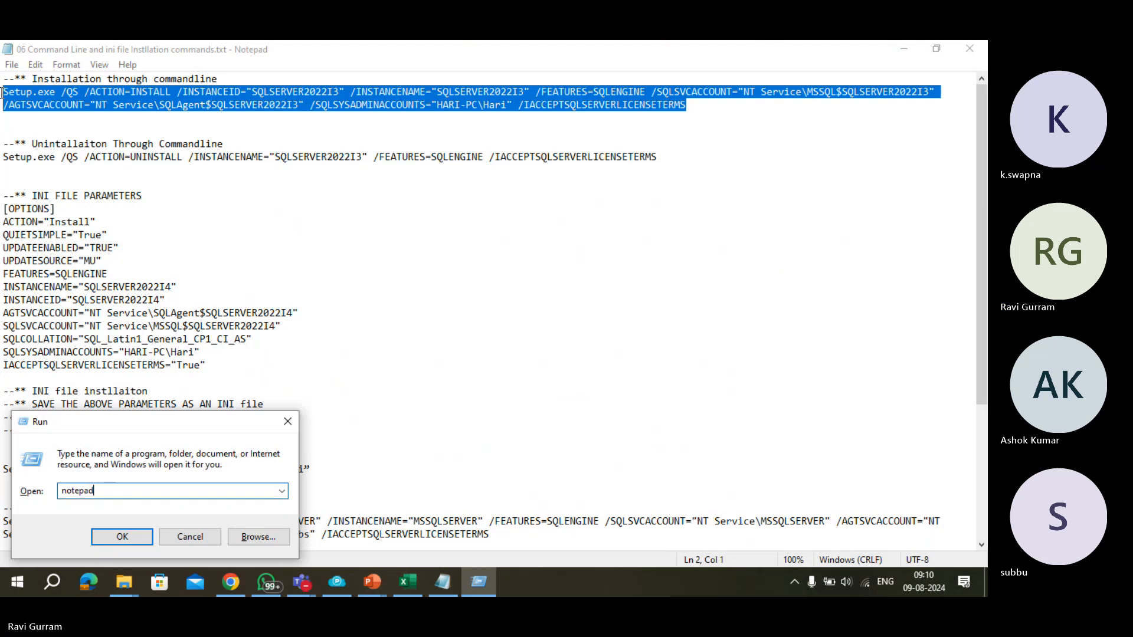
key("Return")
key("ctrl+v")
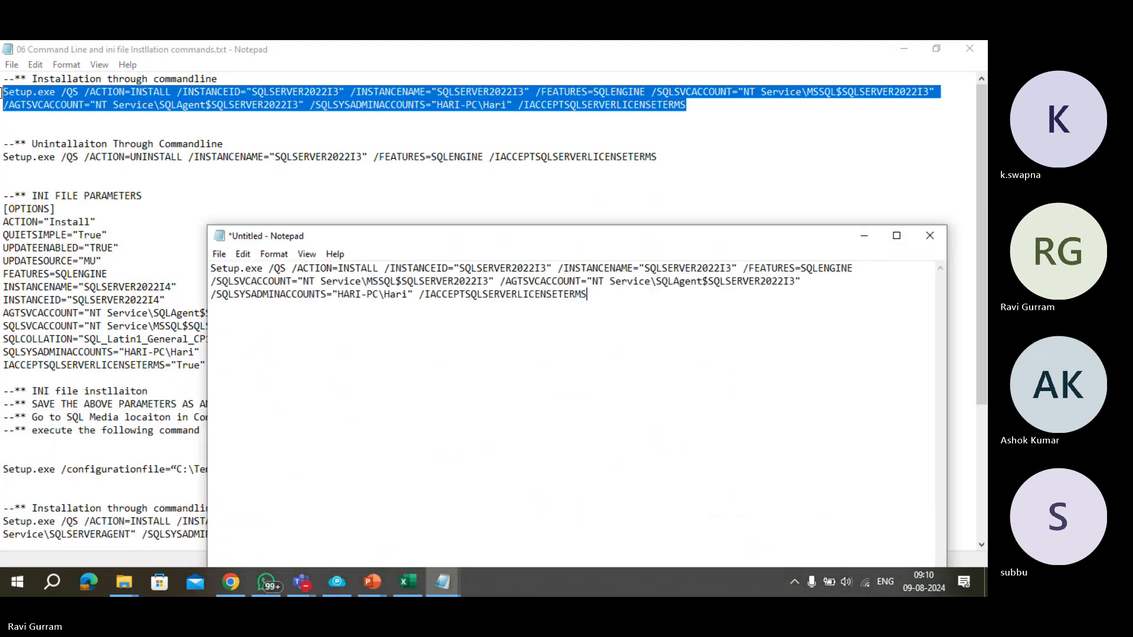
left_click(895, 237)
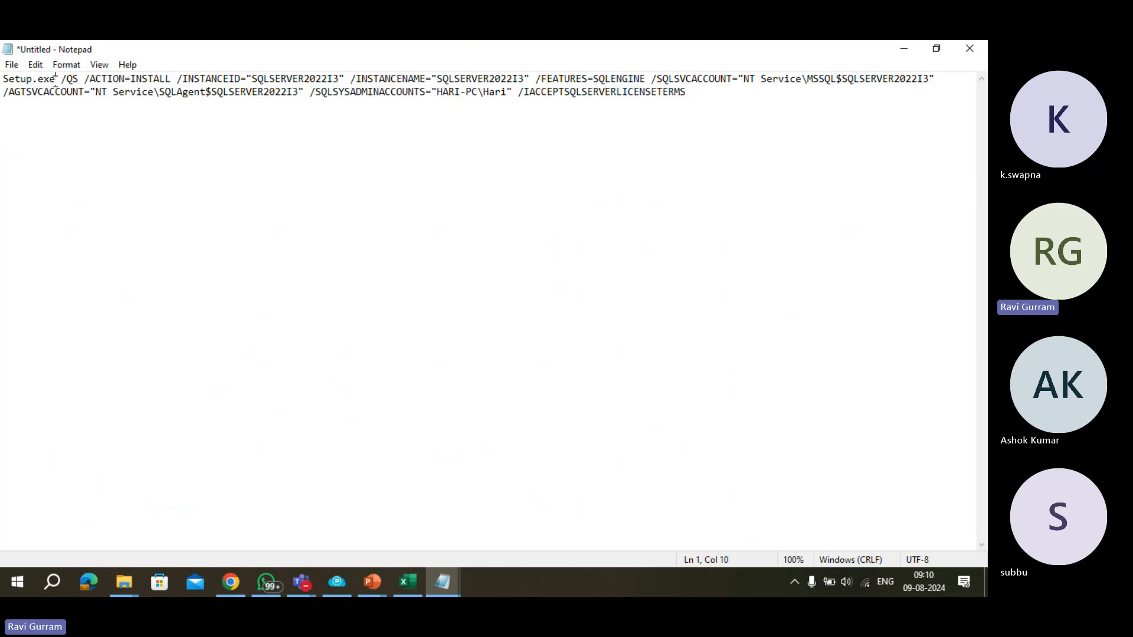
Step: Browse to the C:\Media\sql2022 folder in a new File Explorer window to locate setup.exe and its path
left_click_drag(55, 78, 4, 80)
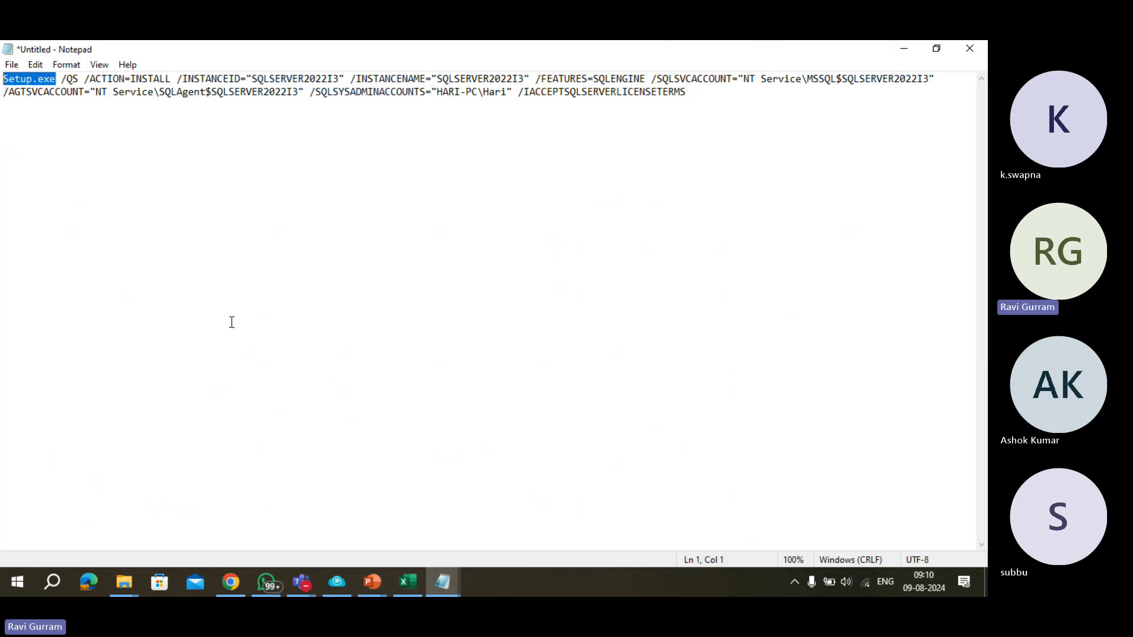
left_click(115, 572)
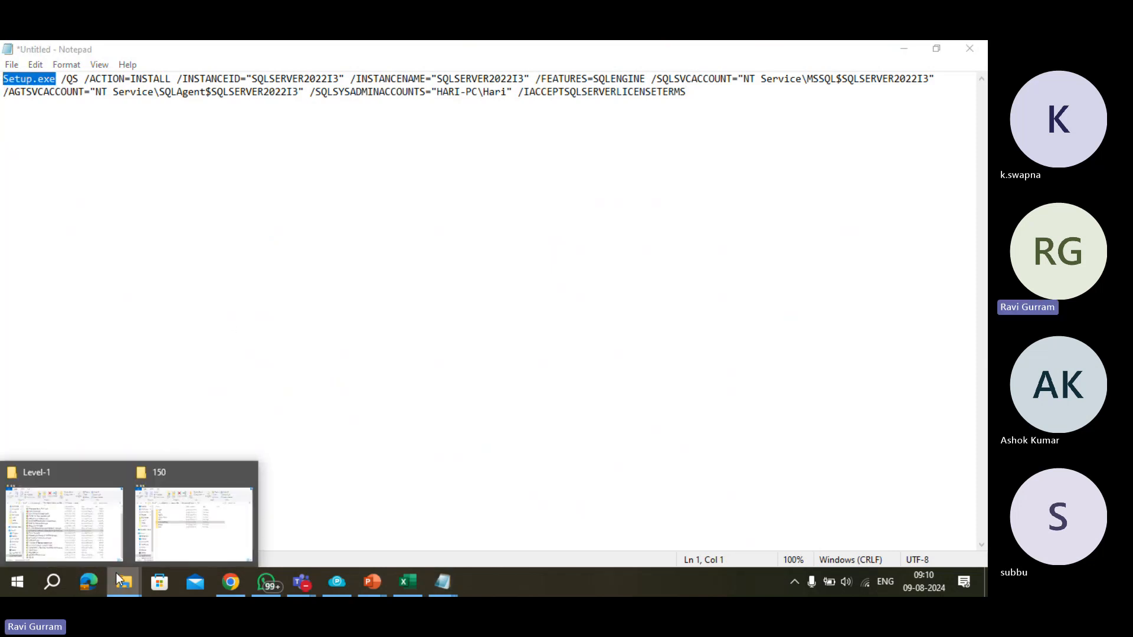
left_click(83, 522)
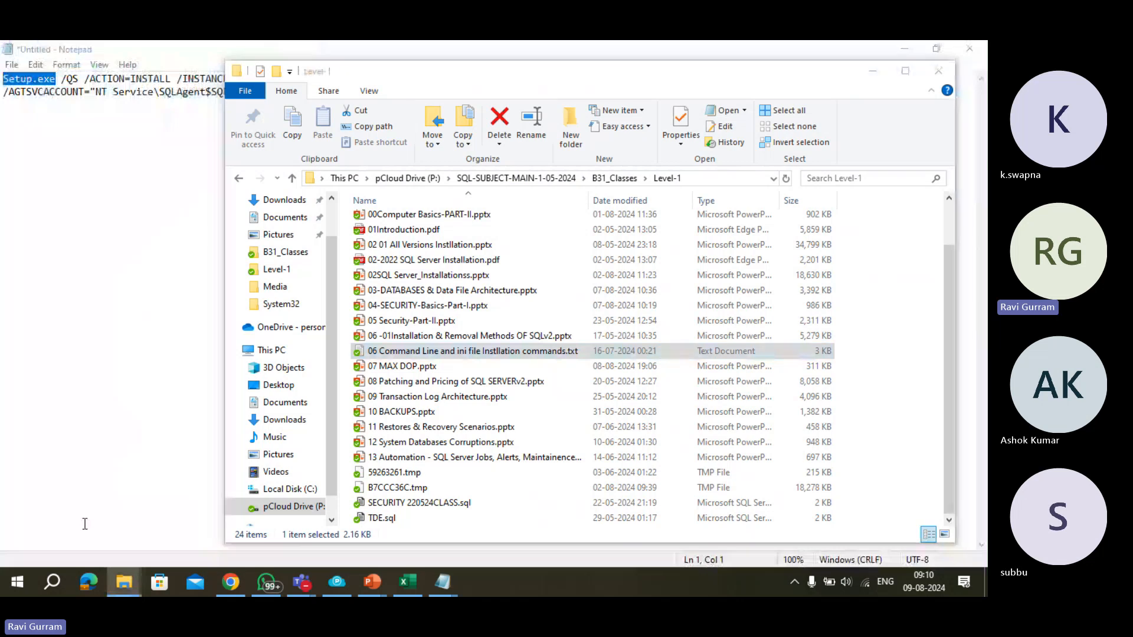
key("super+e")
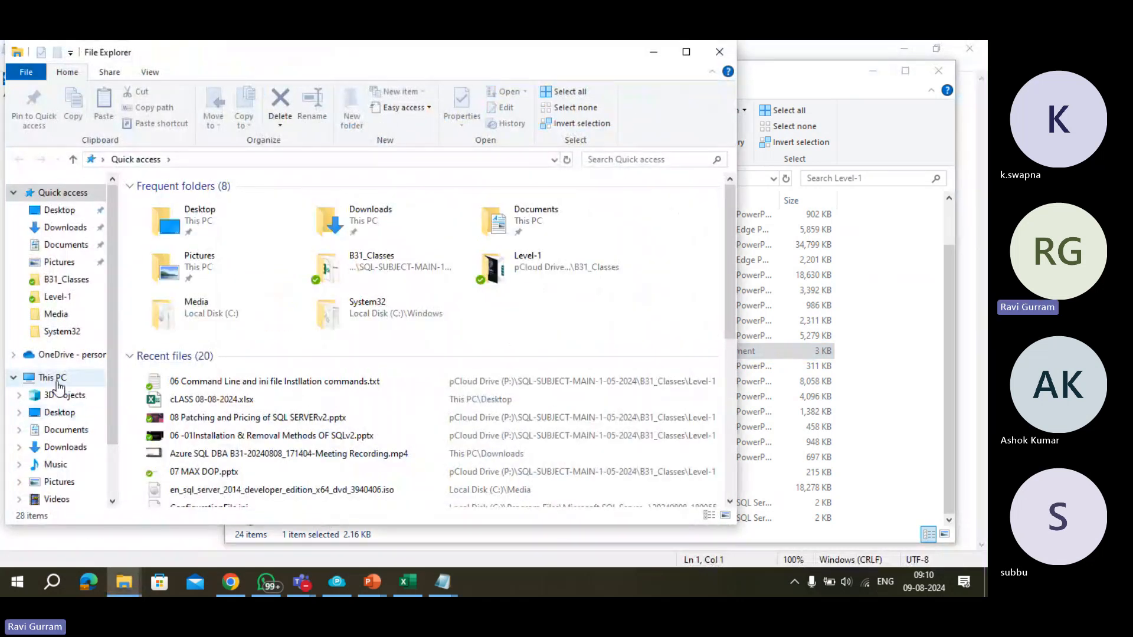
left_click(57, 380)
double_click(252, 346)
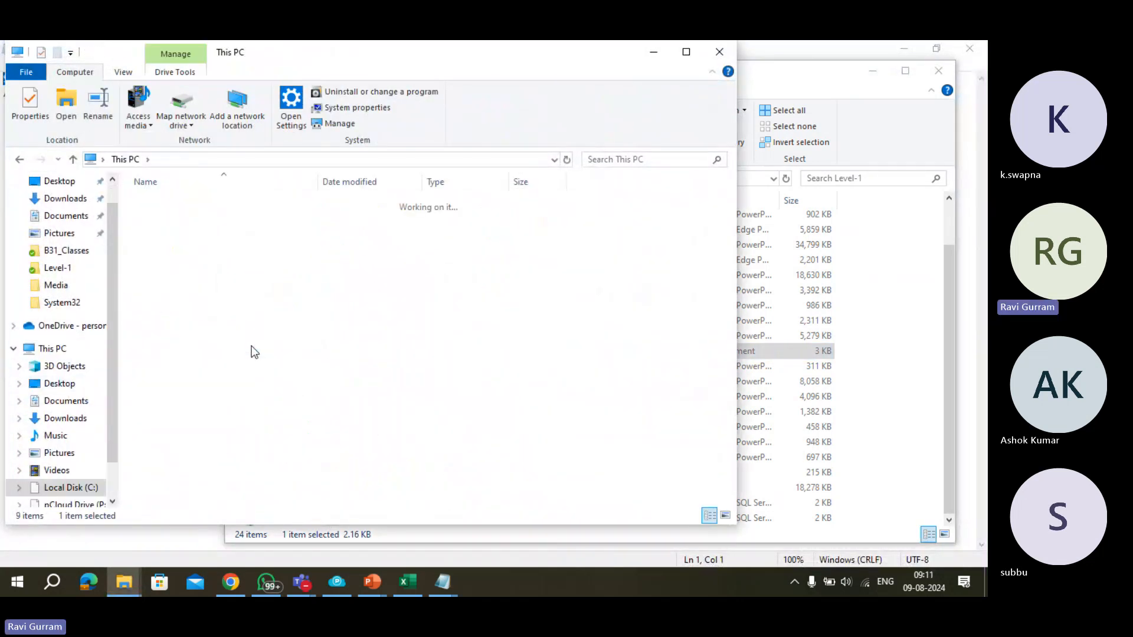
left_click(181, 269)
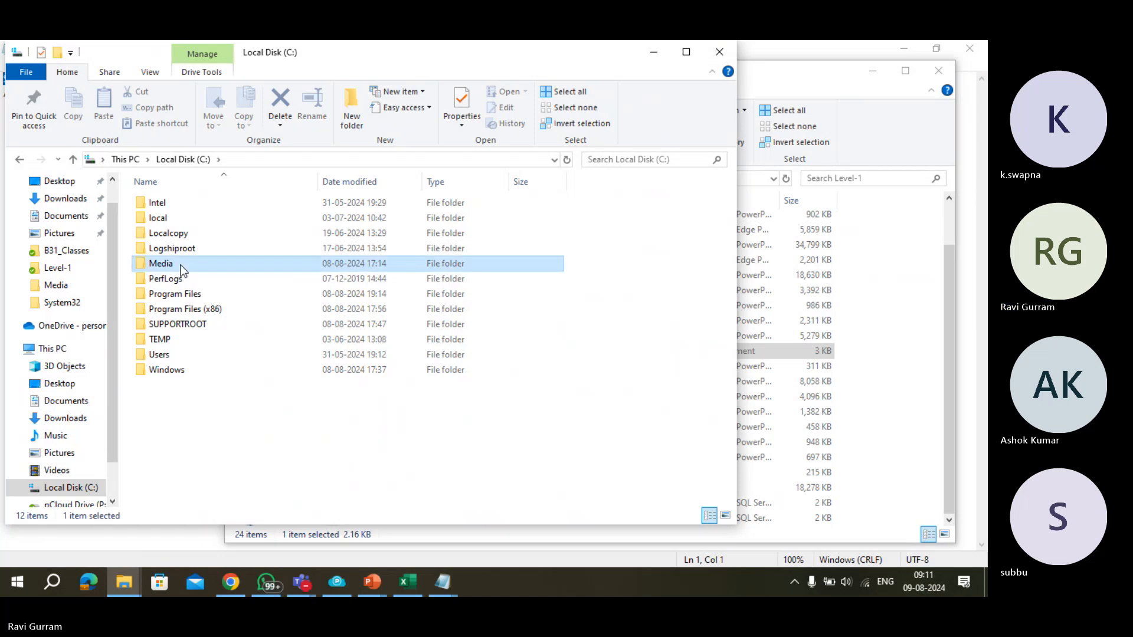
double_click(182, 270)
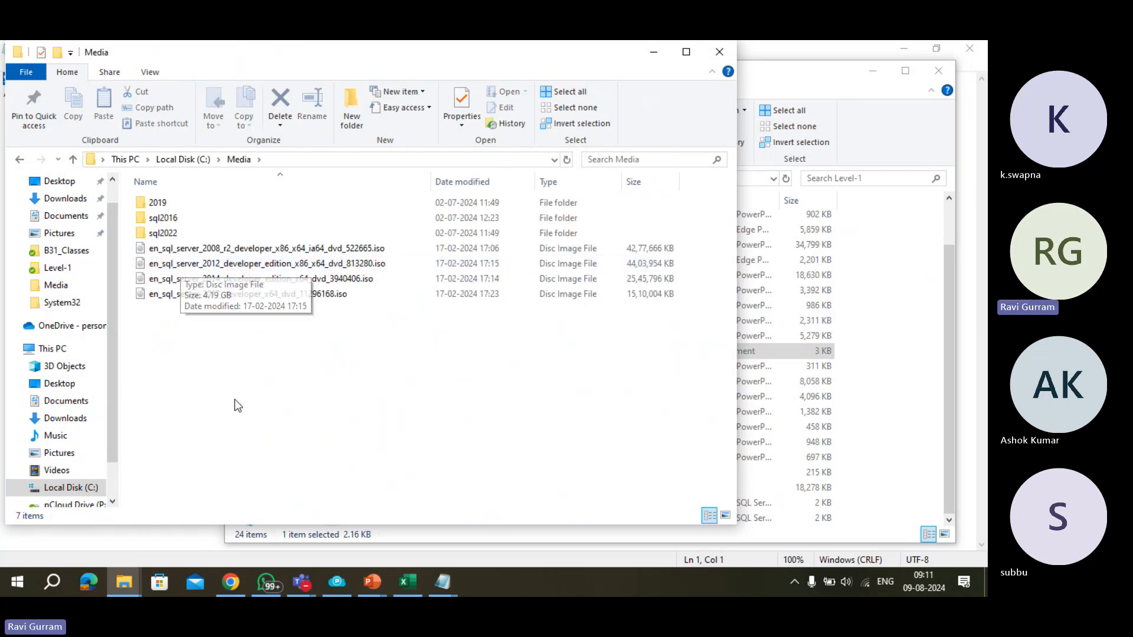
left_click(182, 239)
double_click(181, 238)
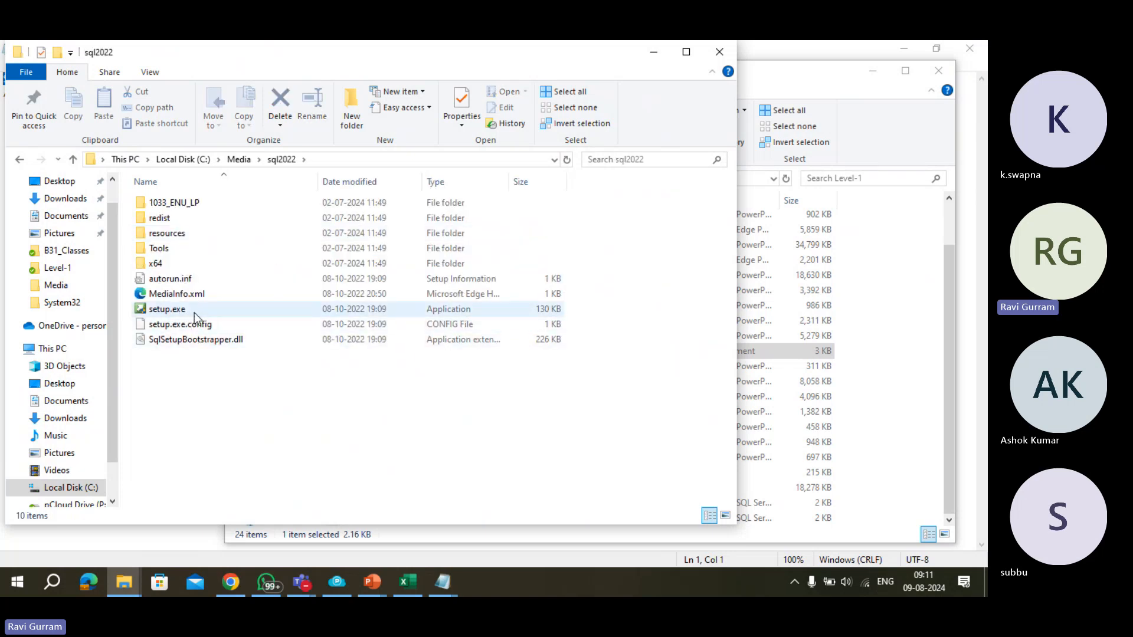
left_click(355, 161)
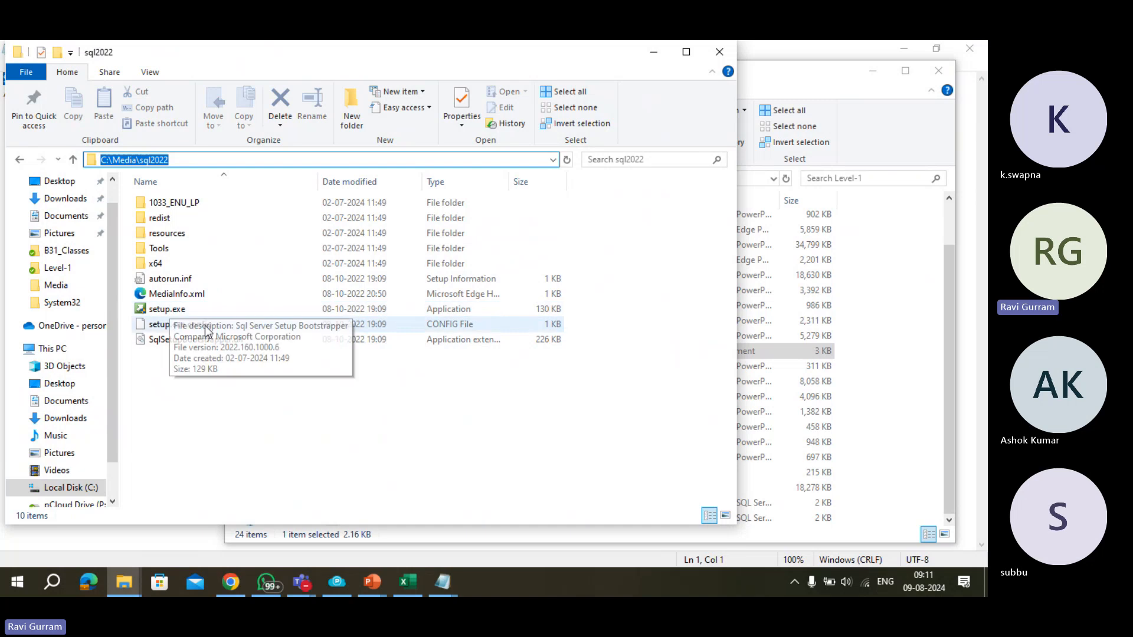
left_click(202, 472)
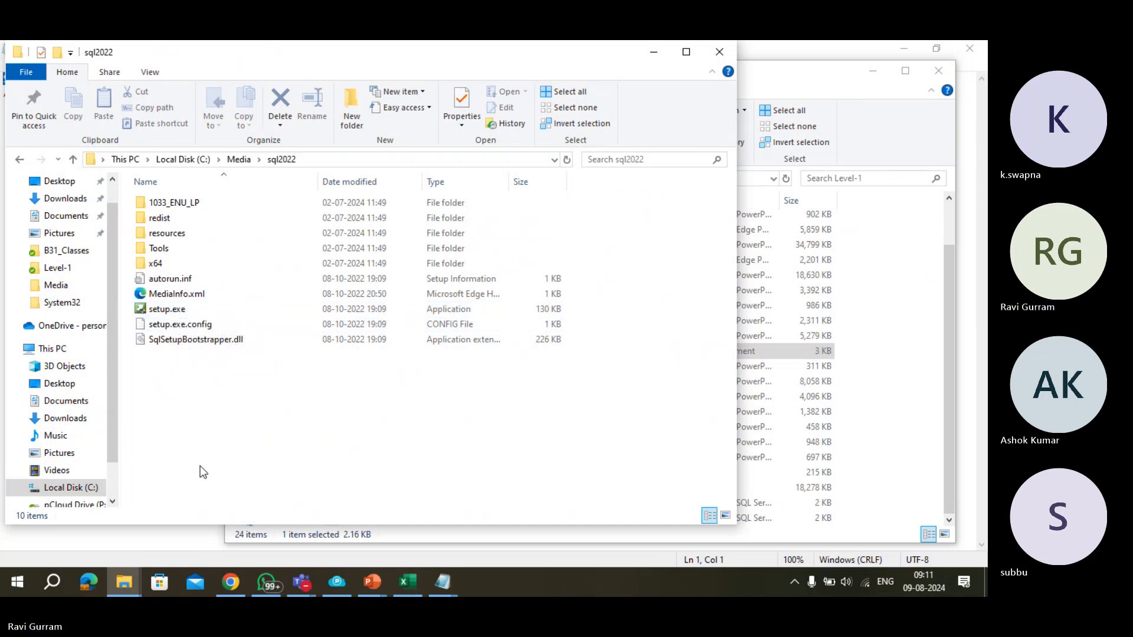
Step: Return to the untitled Notepad document and separate Setup.exe from /QS with a blank line
key("alt+Tab")
key("alt+Tab")
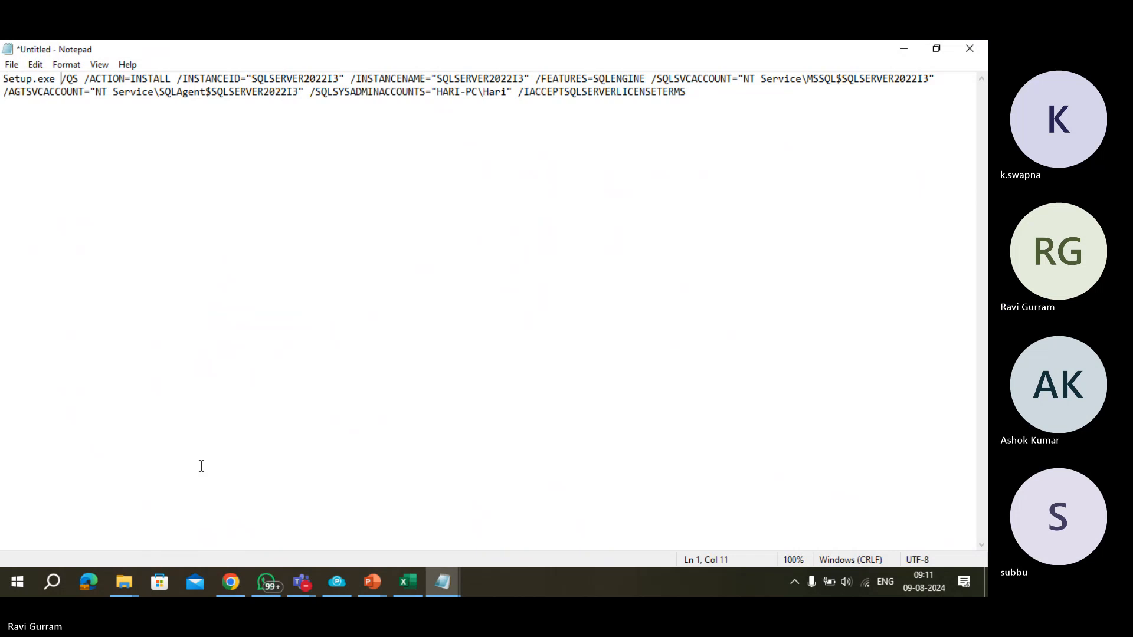
key("Return")
key("Return")
Step: Split the command after /QS and leave five blank lines before /ACTION=INSTALL
left_click(7, 104)
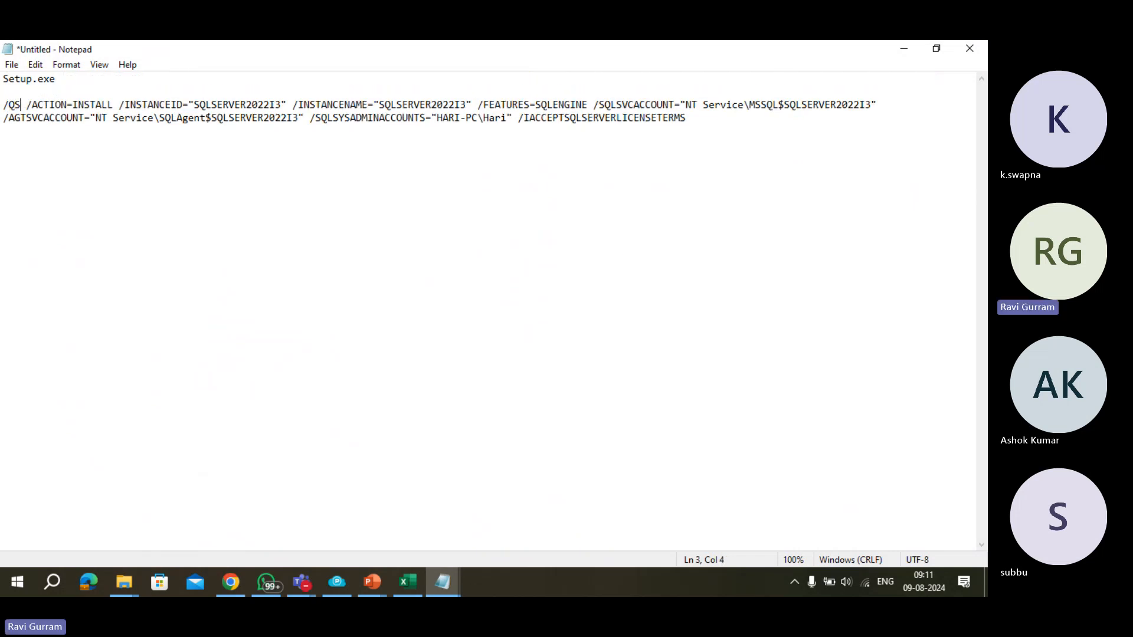
key("Return")
key("Return")
key("Return")
key("Return")
key("Return")
key("Return")
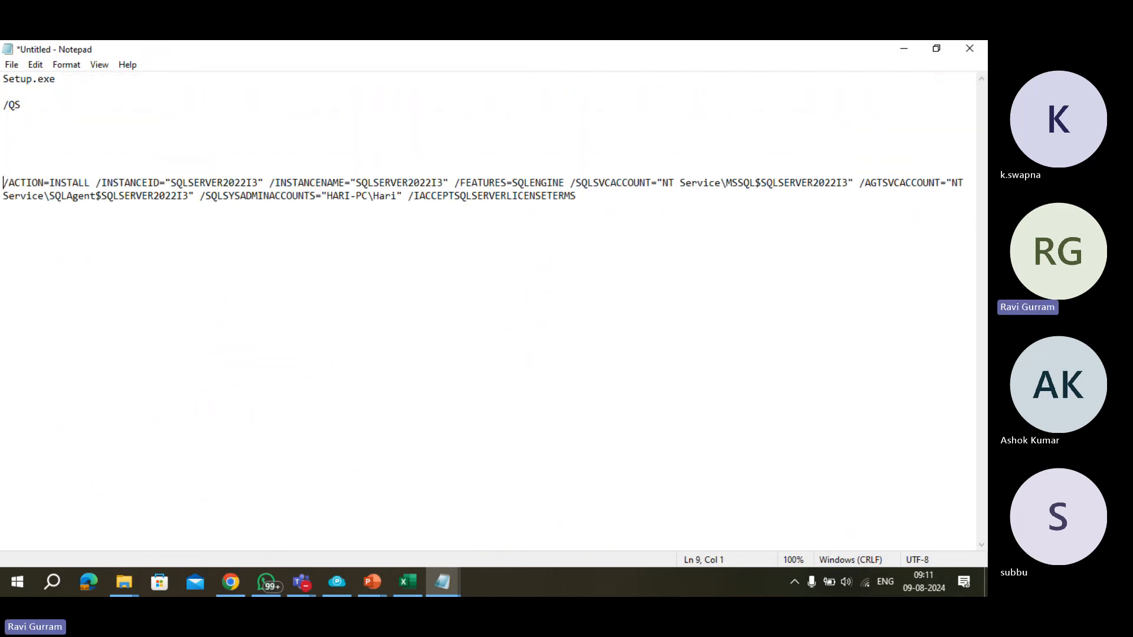
Step: Remove the blank lines so Setup.exe, /QS and the /ACTION=INSTALL text stand on consecutive lines
key("Up")
key("Up")
key("Up")
key("Up")
key("Up")
key("Up")
key("Up")
key("Delete")
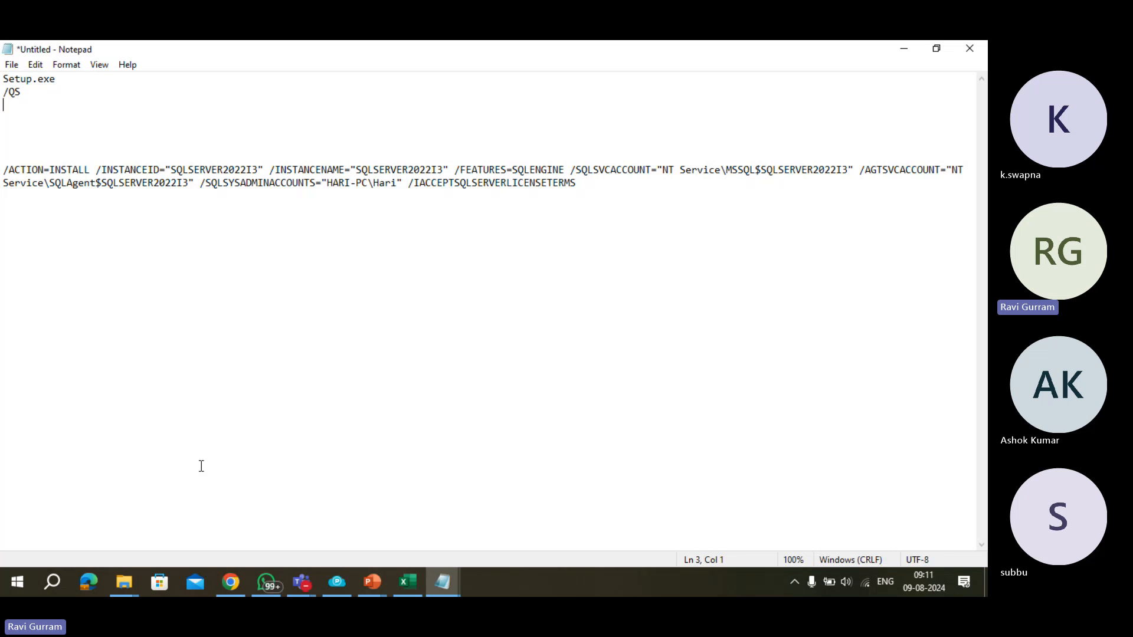
key("Delete")
key("Delete")
key("Delete")
key("Delete")
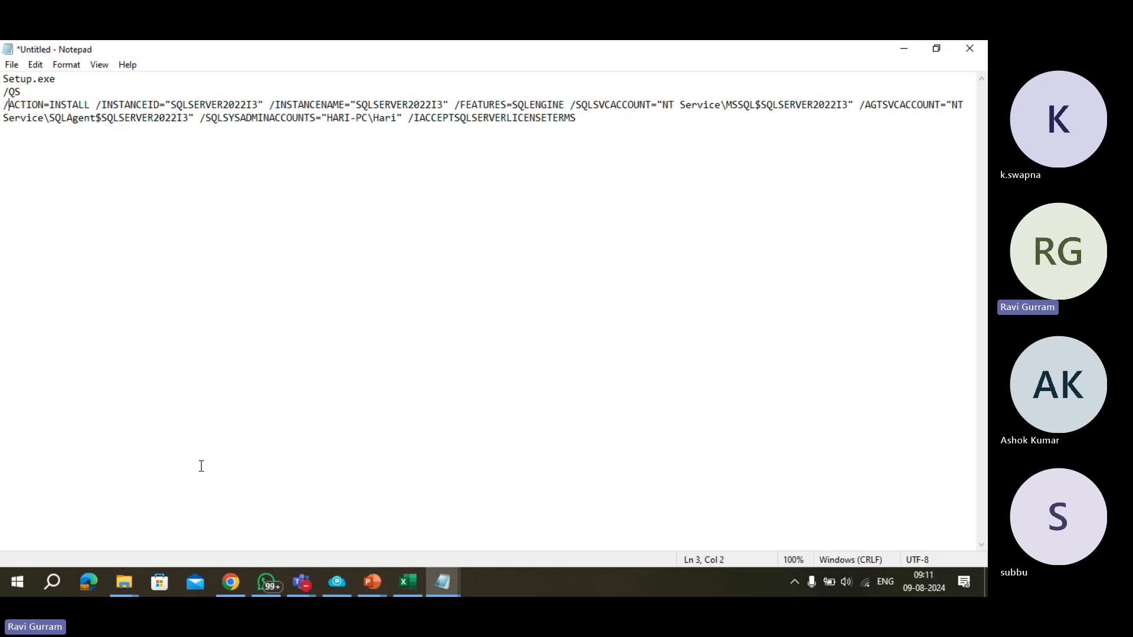
Step: Split the command after /ACTION=INSTALL, leaving four blank lines before the /INSTANCEID parameter
key("ctrl+Right")
key("Return")
key("Return")
key("Return")
key("Return")
key("Return")
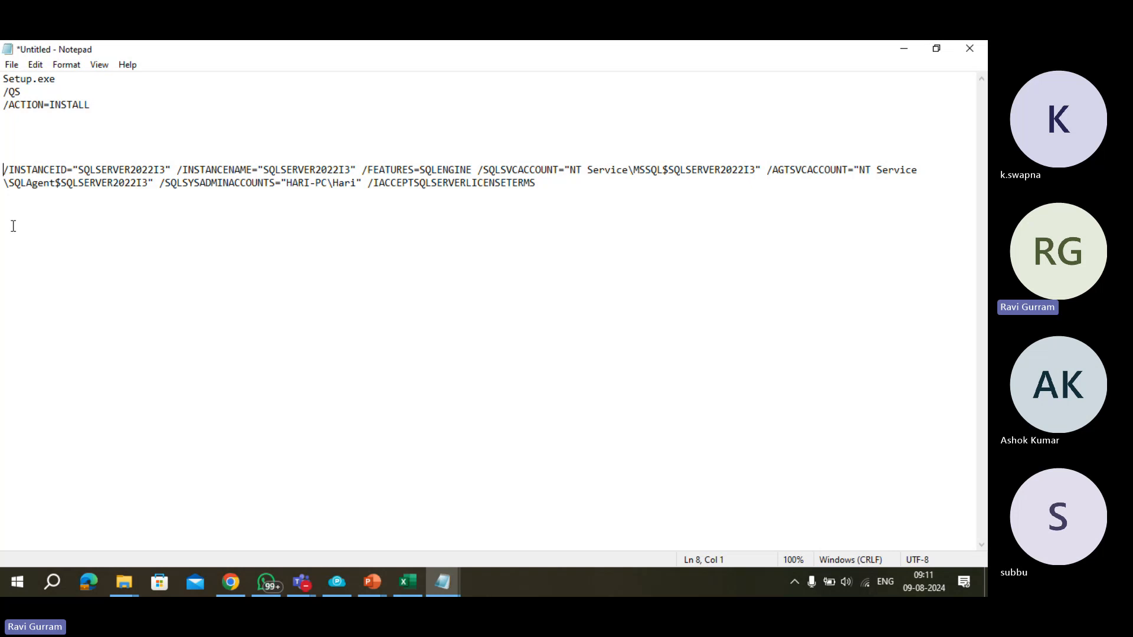
Step: Move the /INSTANCENAME parameter and the rest of the command to the line directly below /INSTANCEID
left_click(177, 170)
key("Return")
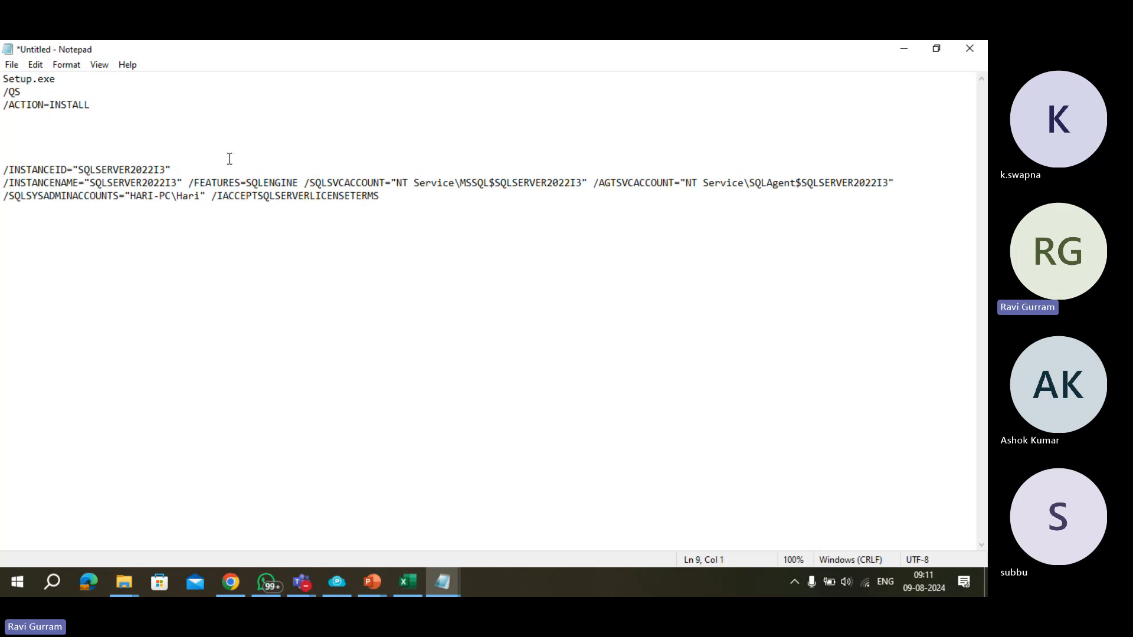
key("Return")
key("Return")
key("Return")
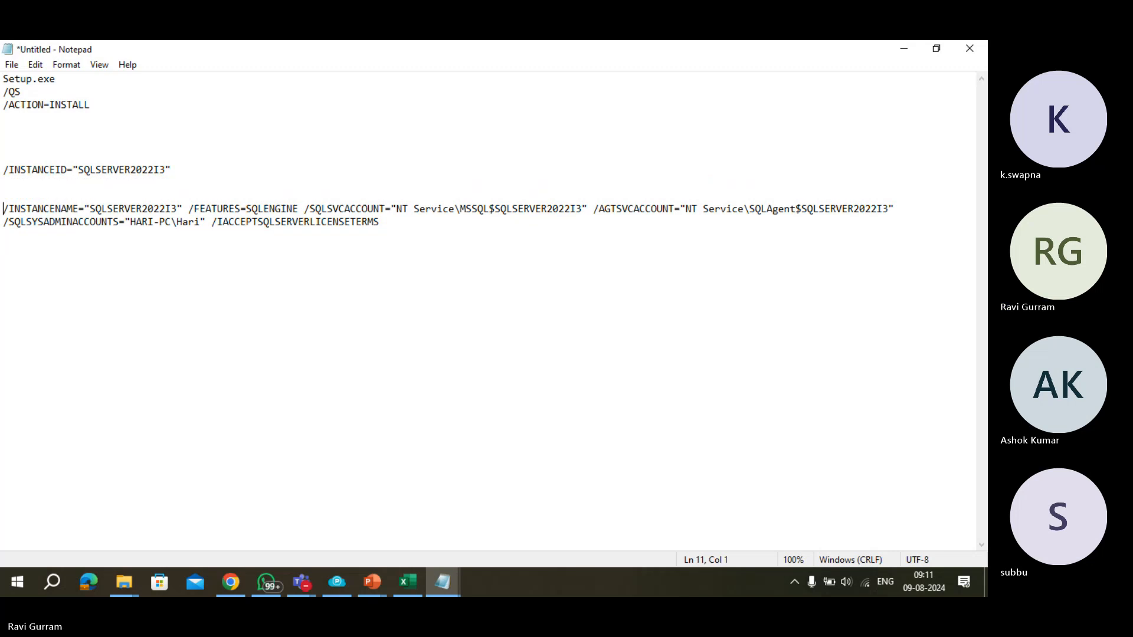
key("BackSpace")
key("BackSpace")
key("BackSpace")
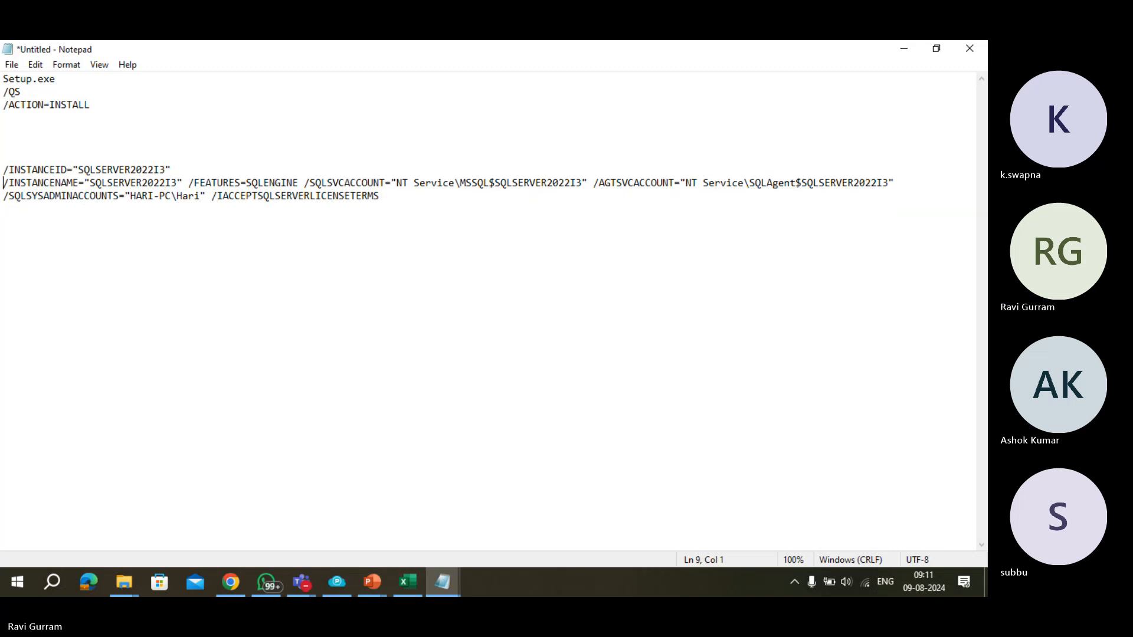
Step: Split the command after the /INSTANCENAME parameter, leaving three blank lines before /FEATURES=SQLENGINE
key("Right")
key("Right")
key("Right")
key("Right")
key("Right")
key("Right")
key("Right")
key("Right")
key("Right")
key("Right")
key("Right")
key("Right")
key("Right")
key("Right")
key("Right")
key("Right")
key("Right")
key("Right")
key("Right")
key("Right")
key("Right")
key("Right")
key("Right")
key("Right")
key("Right")
key("Right")
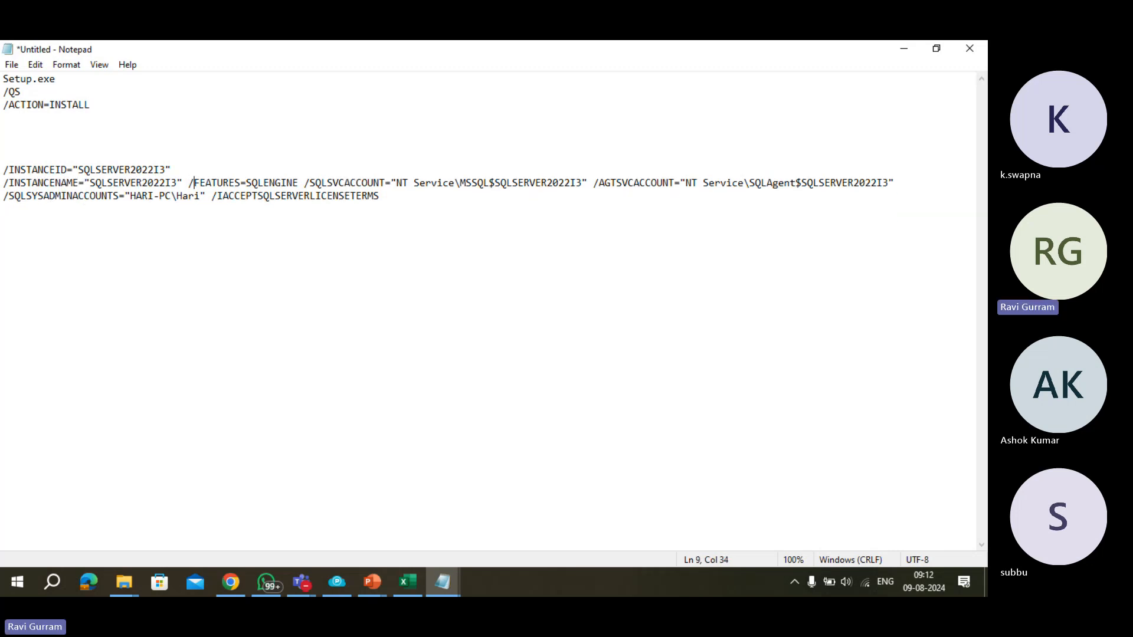
key("Return")
key("Return")
key("Return")
key("Return")
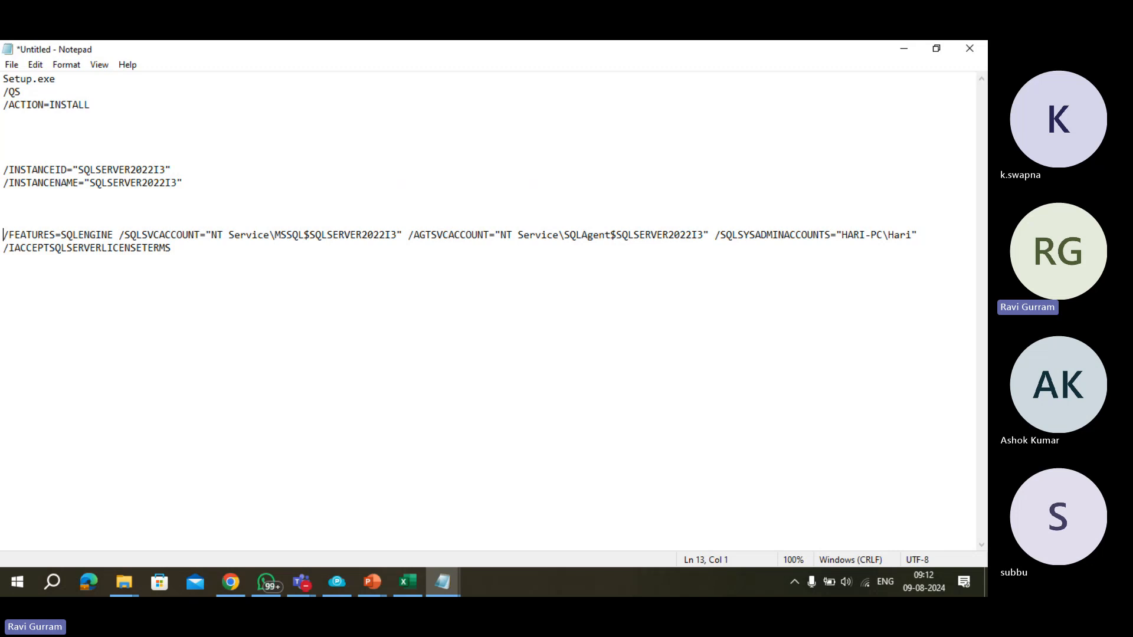
Step: Split the command after /FEATURES=SQLENGINE, leaving one blank line before the /SQLSVCACCOUNT parameter
left_click(114, 235)
key("Return")
key("Return")
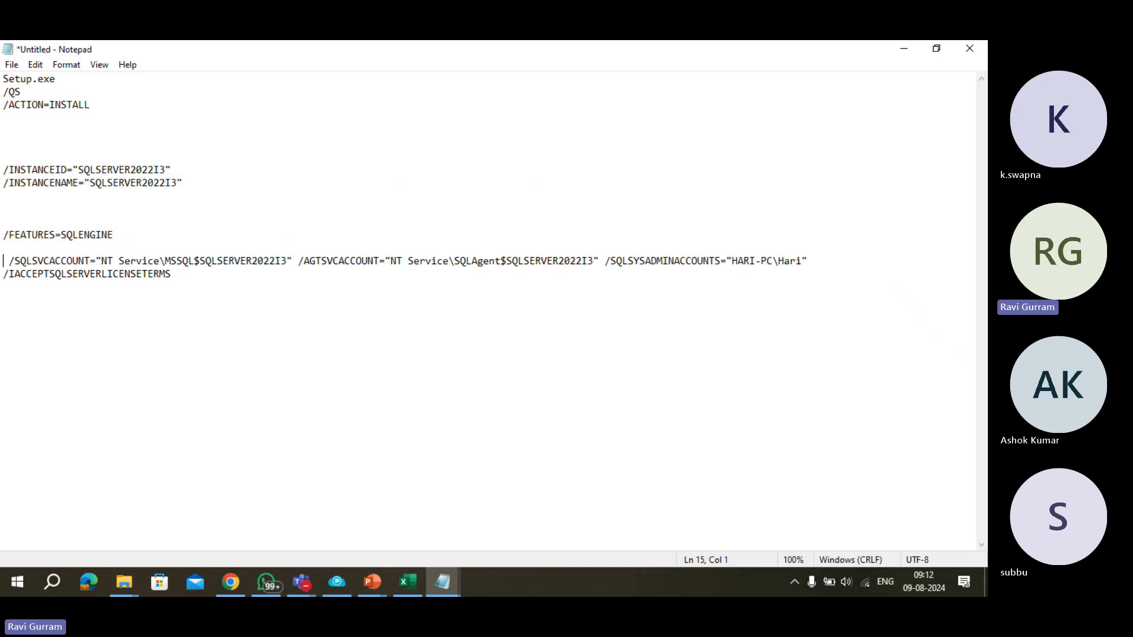
Step: Append ",REPLICAITON" to /FEATURES=SQLENGINE and leave two blank lines before the /SQLSVCACCOUNT parameter
key("Left")
key("Left")
type(",REPLICAITON")
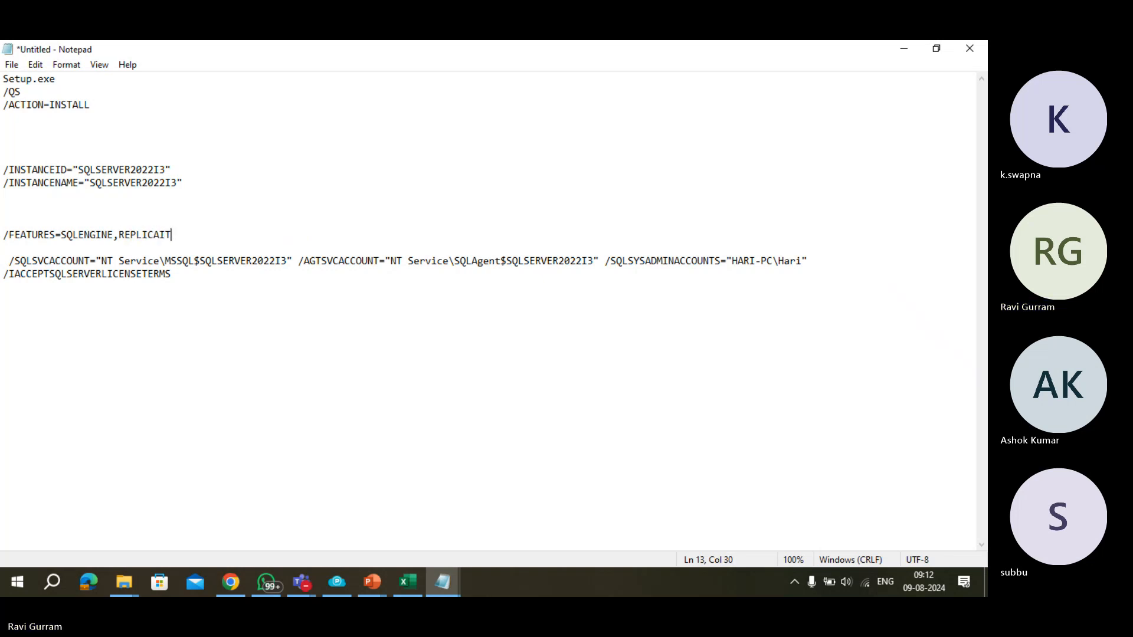
key("Right")
key("Right")
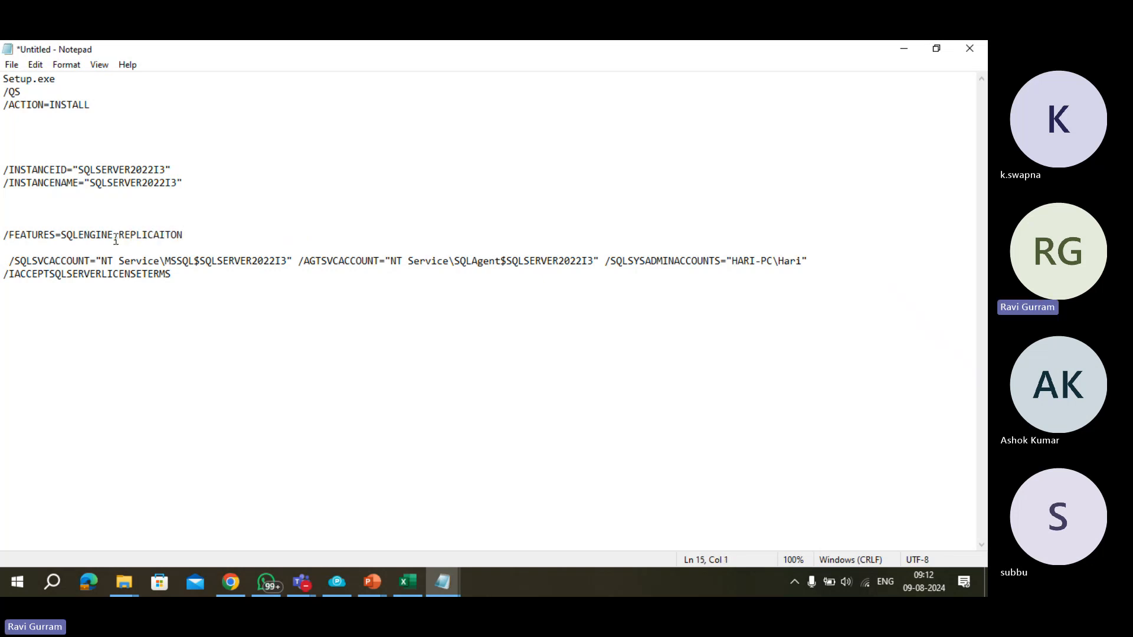
key("Return")
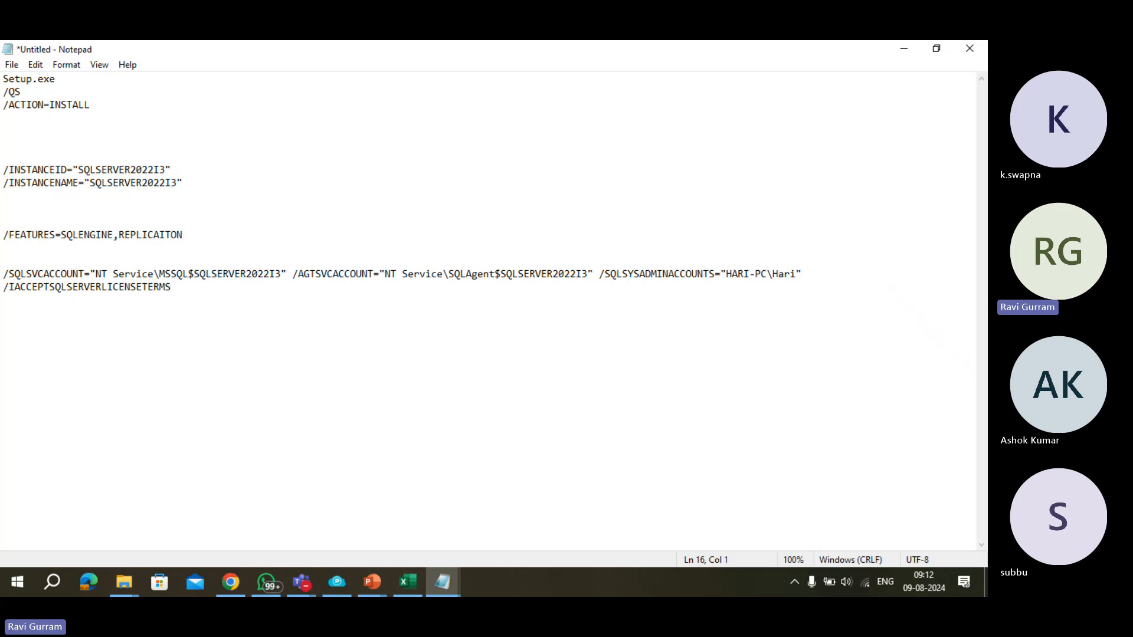
Step: Split the command after the /SQLSVCACCOUNT parameter, leaving three blank lines before /AGTSVCACCOUNT
key("ctrl+Right")
key("ctrl+Right")
key("ctrl+Right")
key("ctrl+Right")
key("ctrl+Right")
key("ctrl+Right")
key("ctrl+Right")
key("ctrl+Right")
key("ctrl+Right")
key("ctrl+Right")
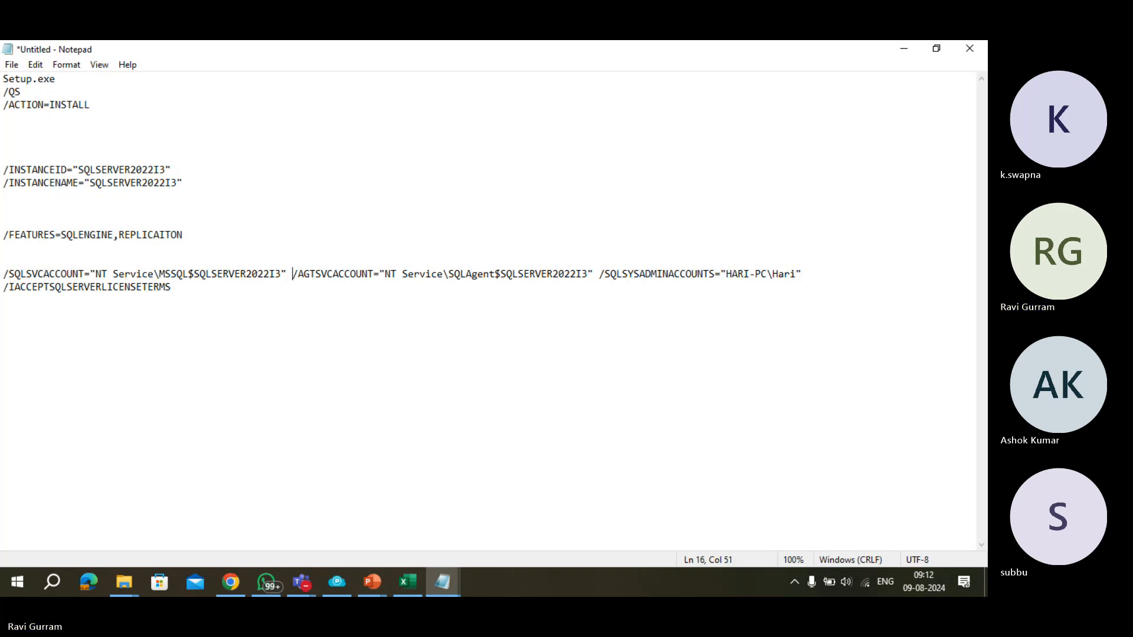
key("Return")
key("Return")
key("Return")
key("Return")
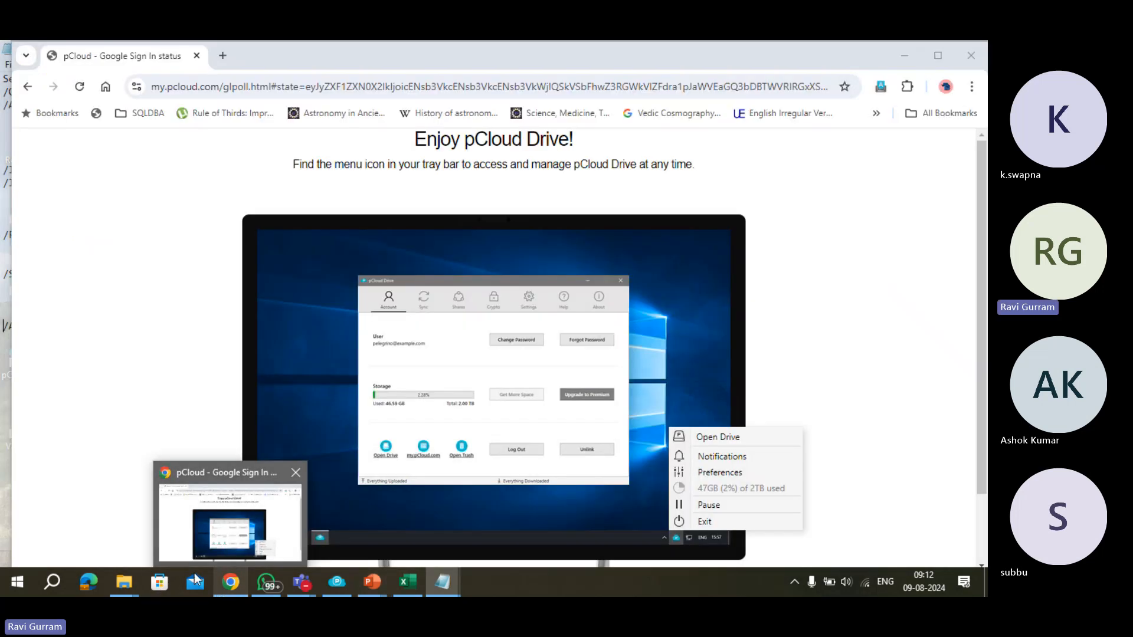
Step: Open the presentation "02 01 All Versions Instllation.pptx" from the Level-1 folder in File Explorer
mouse_move(124, 582)
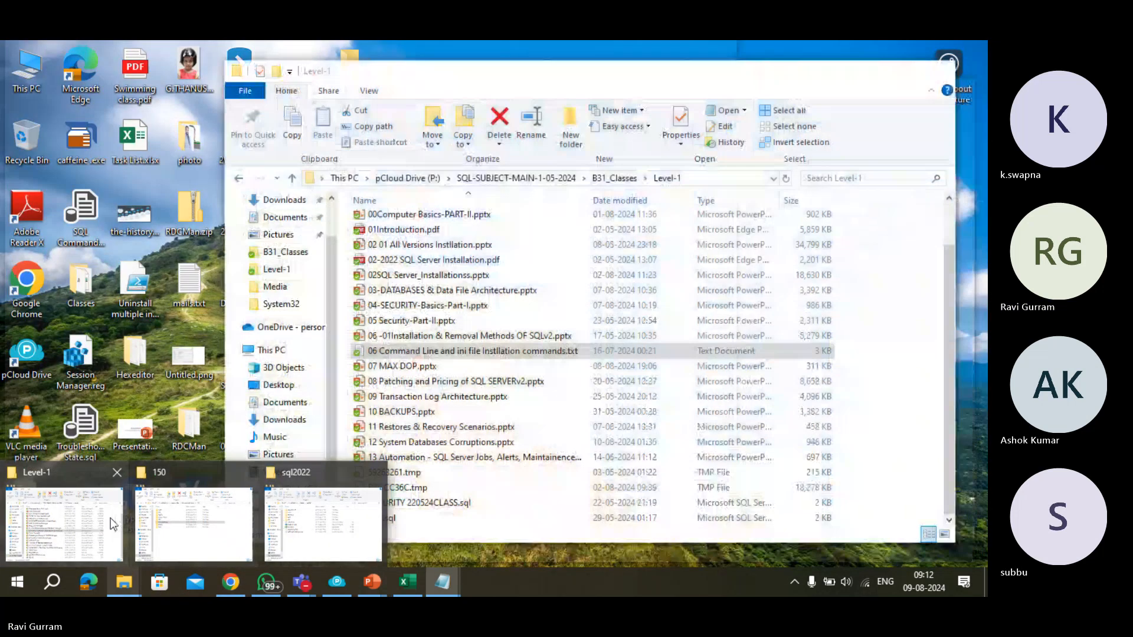
left_click(116, 505)
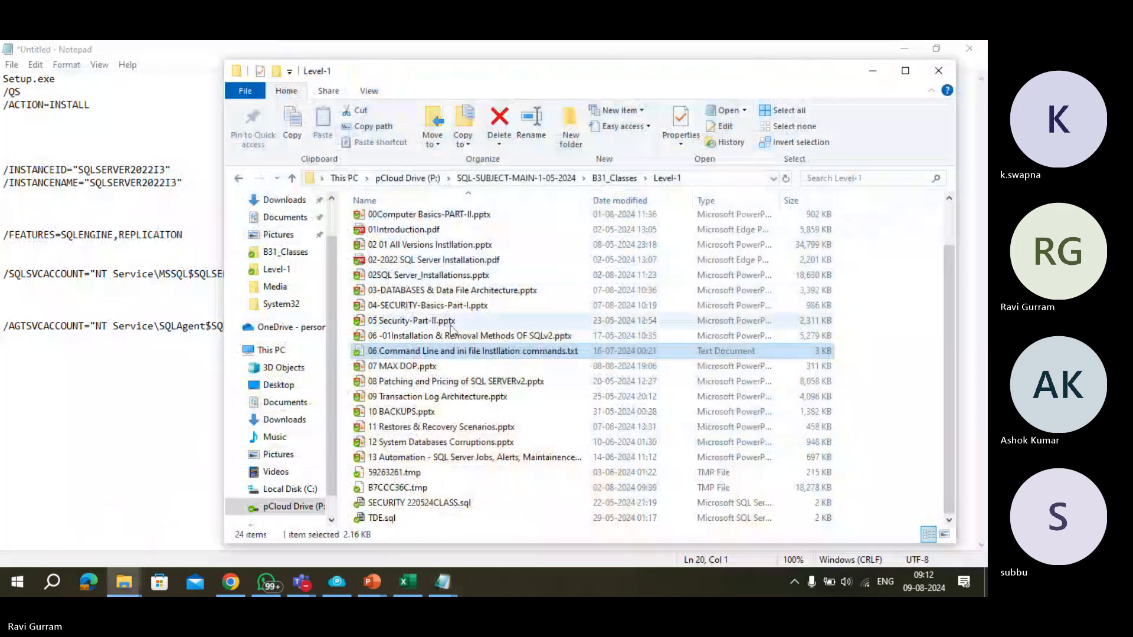
left_click(403, 249)
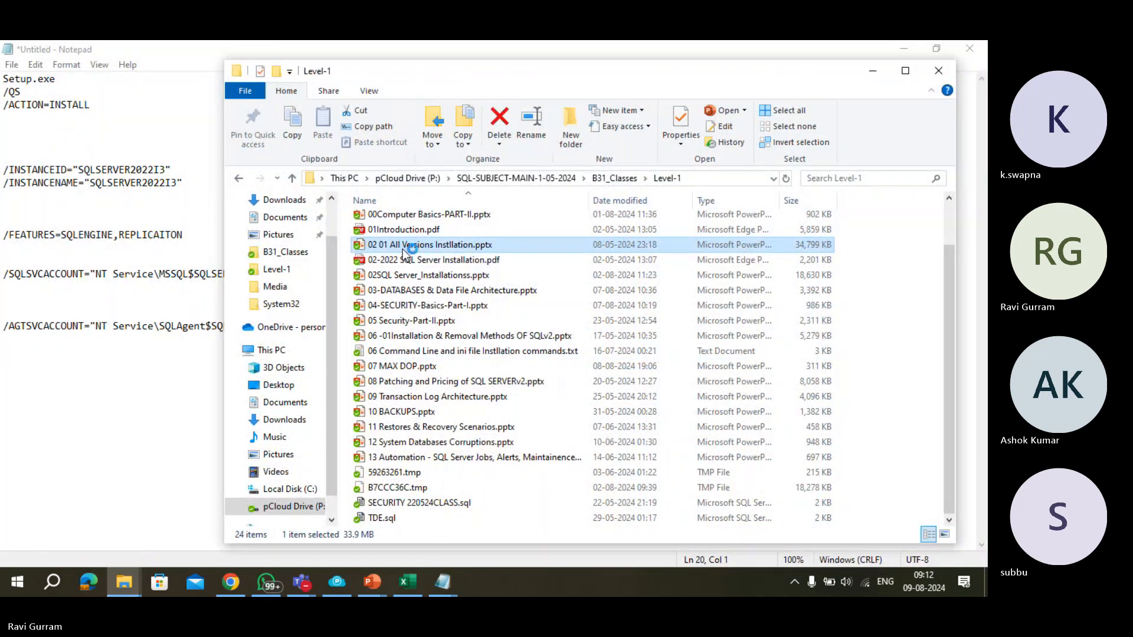
double_click(403, 249)
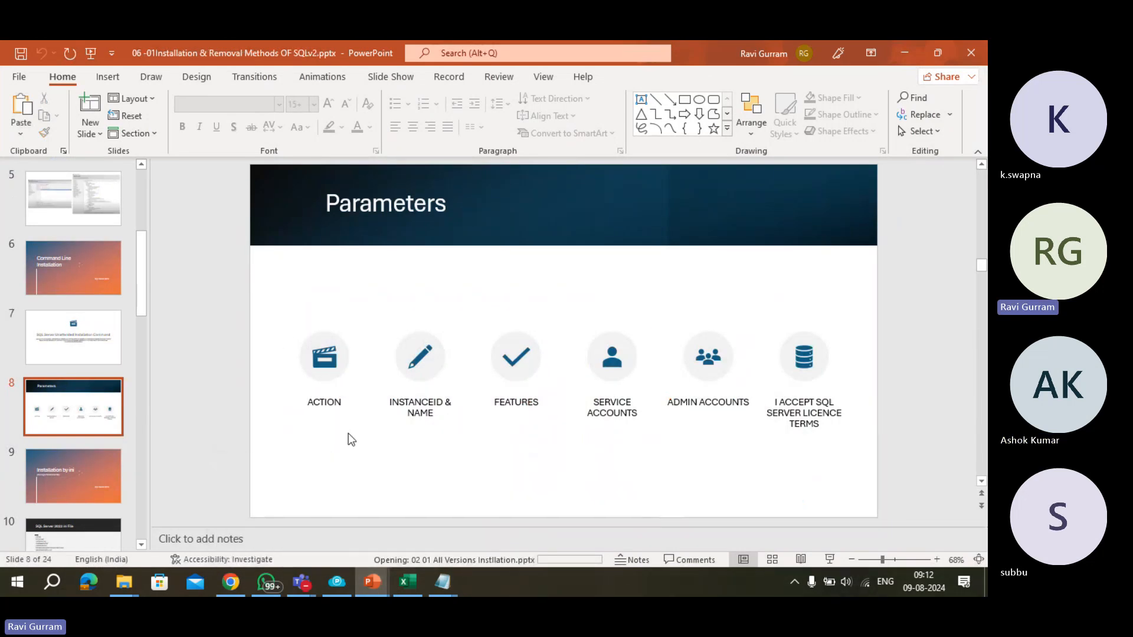
mouse_move(370, 581)
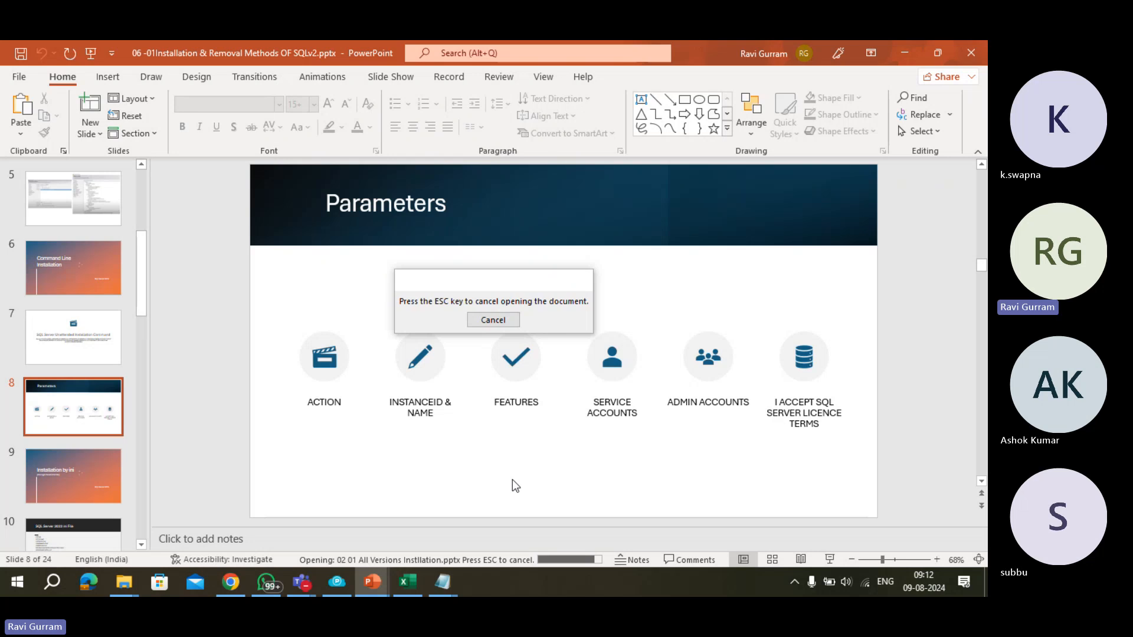
key("alt+Tab")
key("alt+Tab")
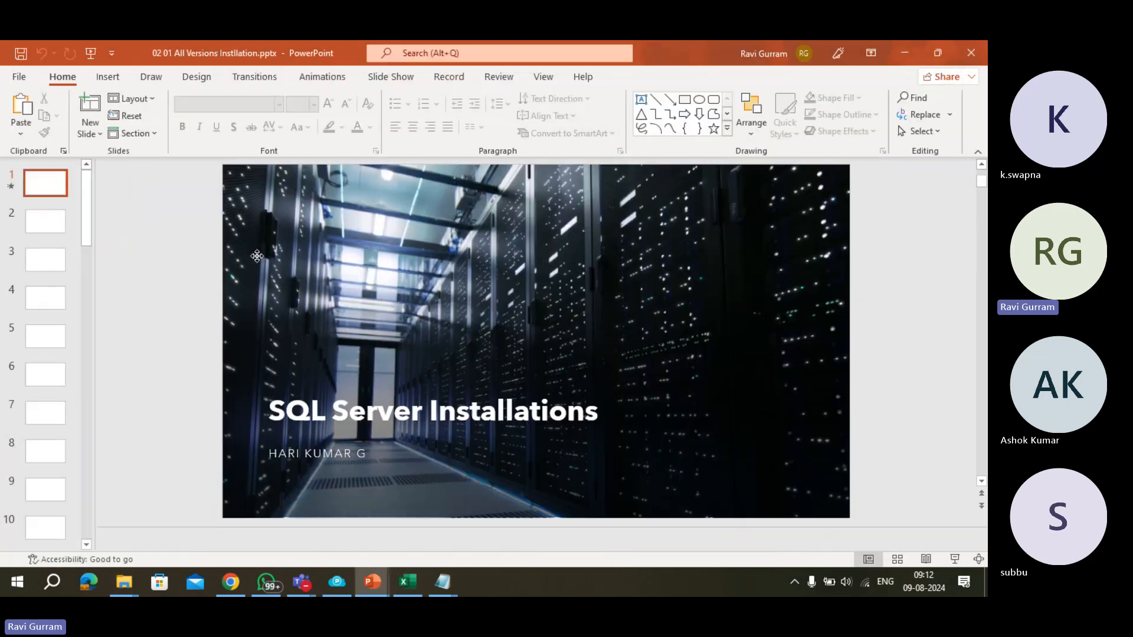
Step: Examine the SQL Server version comparison table on slide 2 full screen, then leave the slide show
left_click_drag(519, 362, 229, 244)
left_click(50, 222)
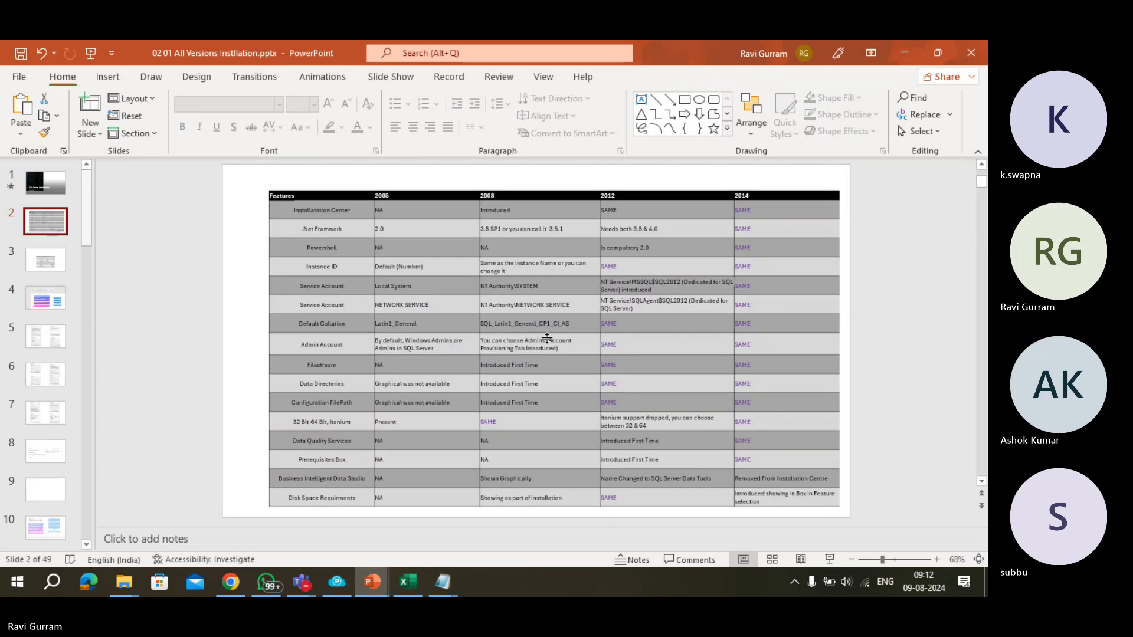
left_click(829, 560)
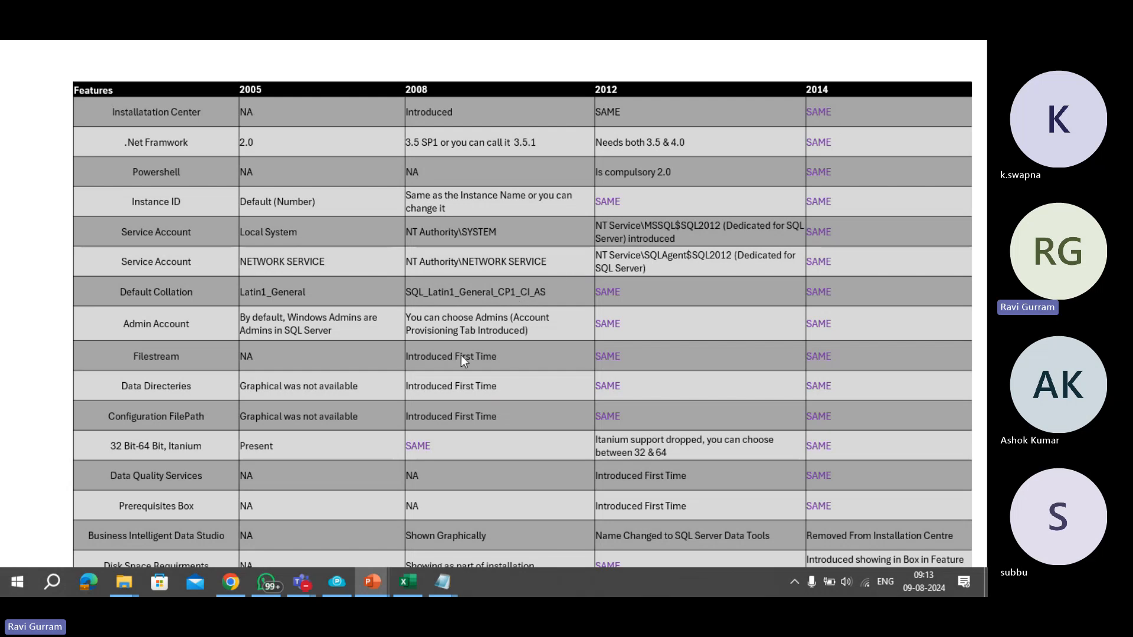
key("Escape")
Step: Launch SQL Server Configuration Manager by running SQLSERVERMANAGER15.MSC
key("super+r")
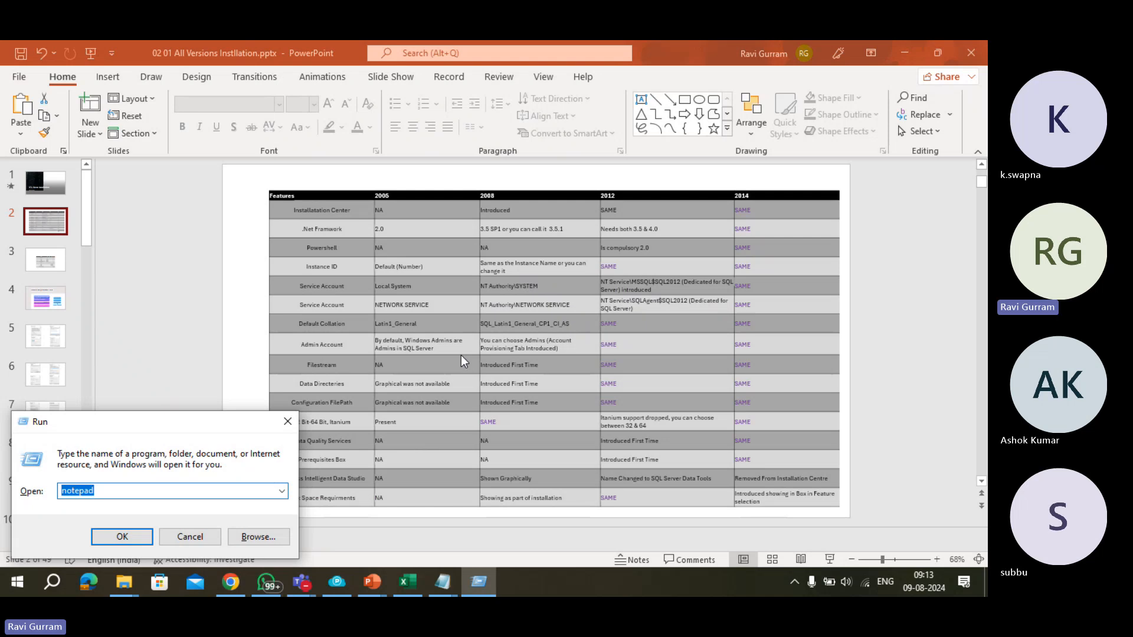
type("SQLSER")
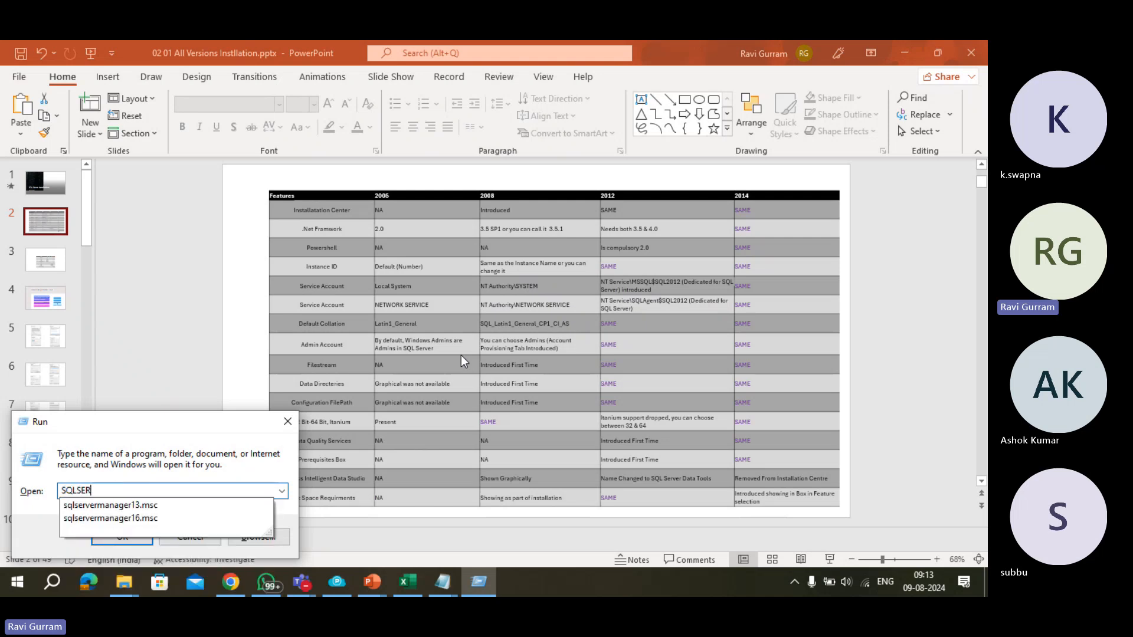
type("VERMA")
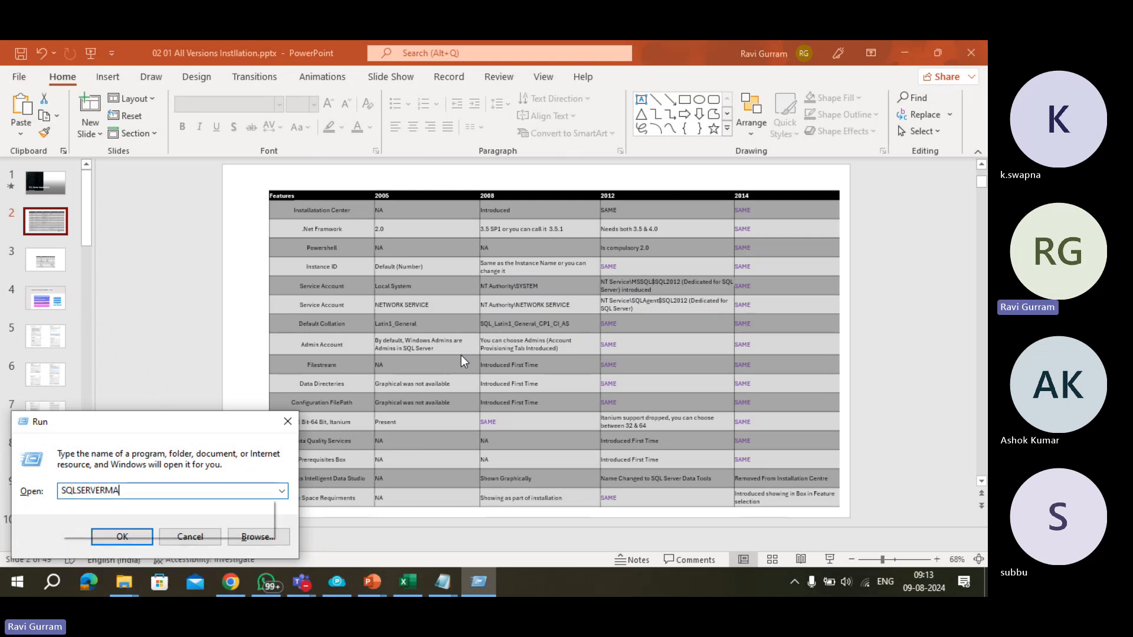
type("NAGER")
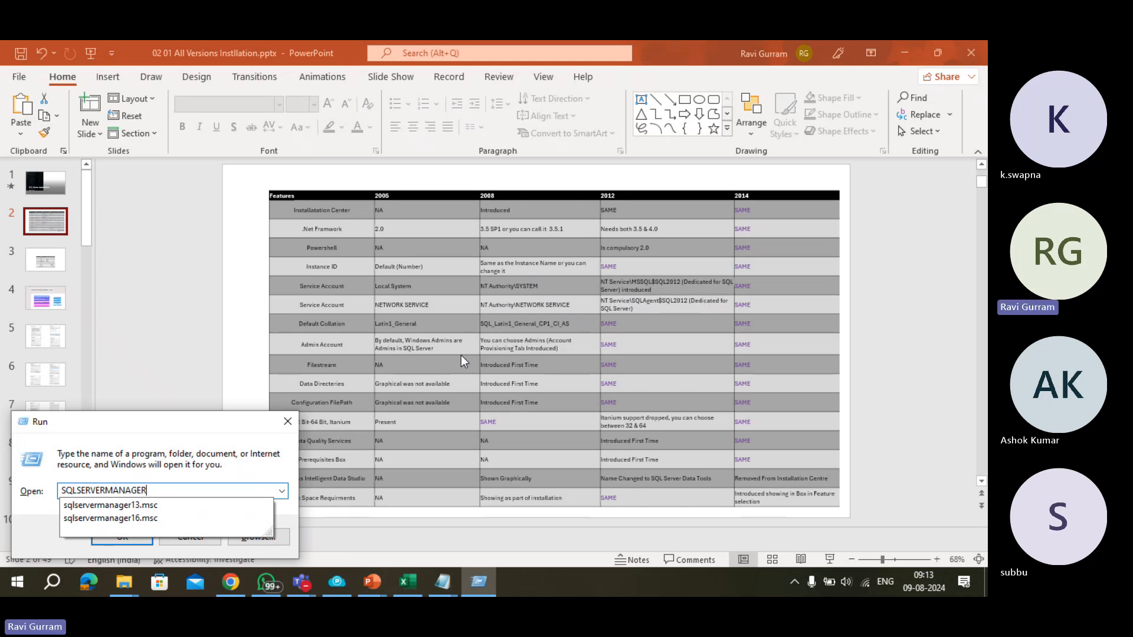
type("15.")
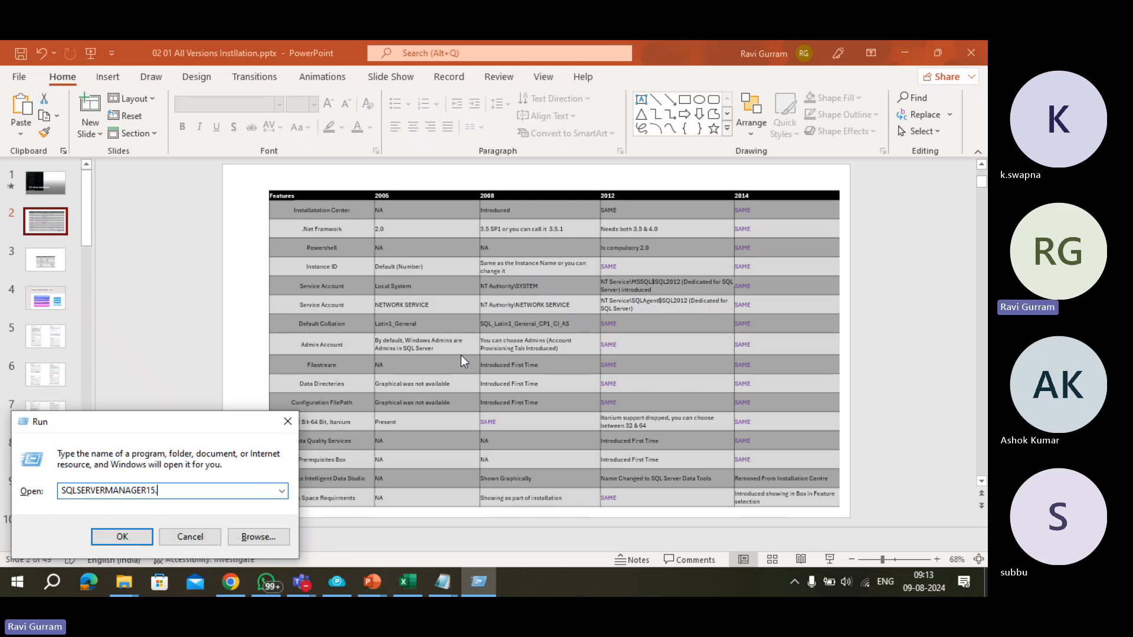
type("MSC")
key("Return")
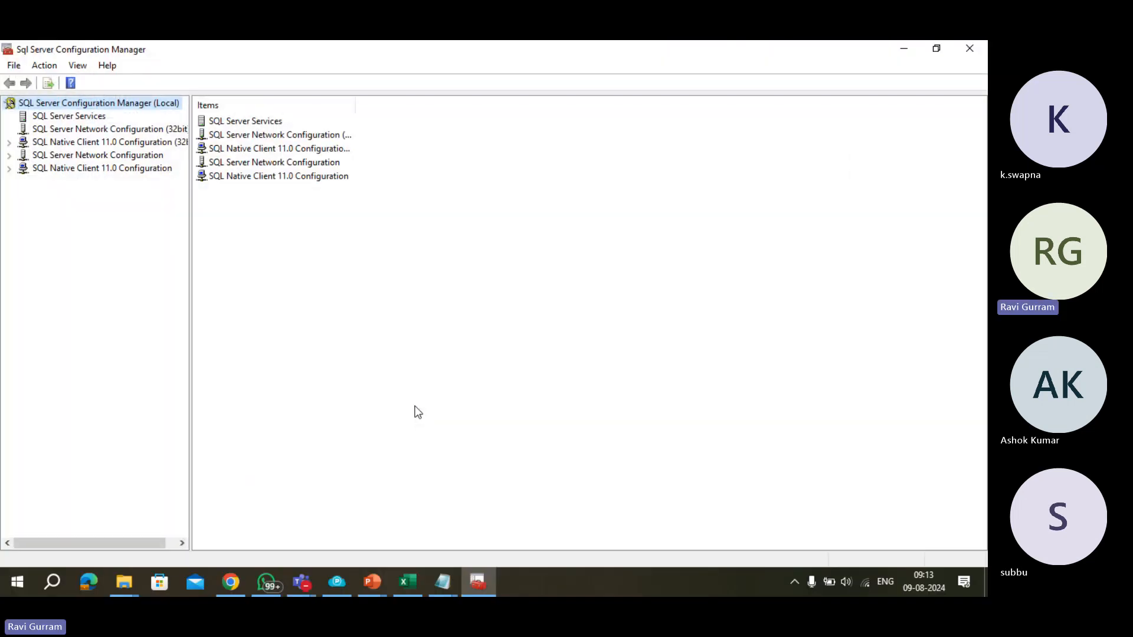
Step: List the SQL Server services, widen the Log On As and Name columns, and select SQL Server (SQLSERVER2019)
left_click(257, 122)
double_click(256, 120)
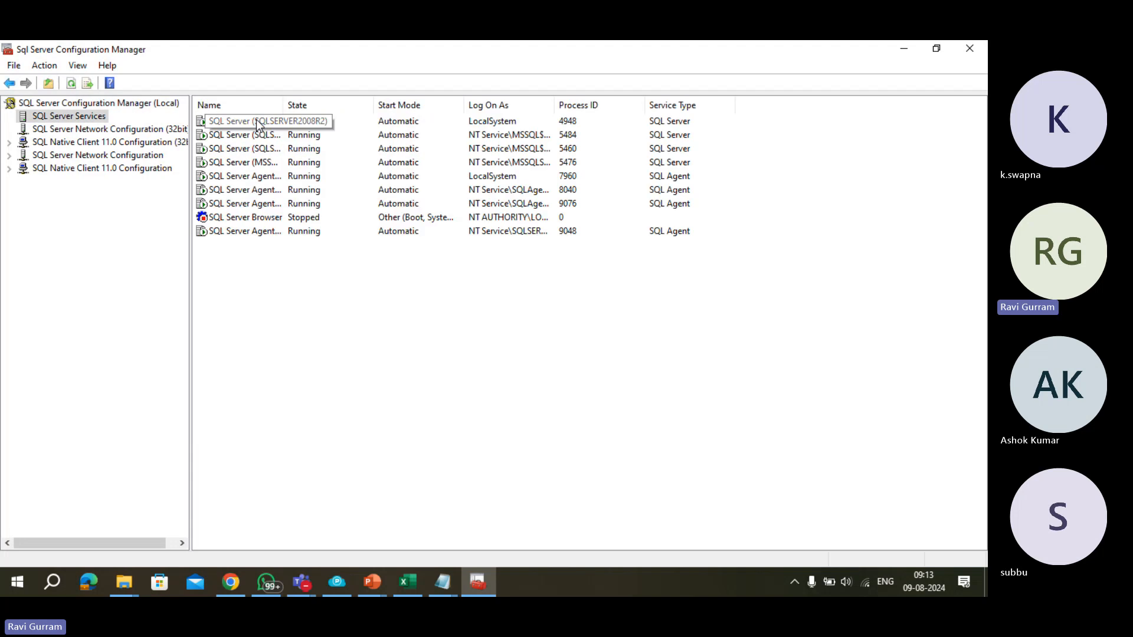
left_click_drag(553, 103, 710, 101)
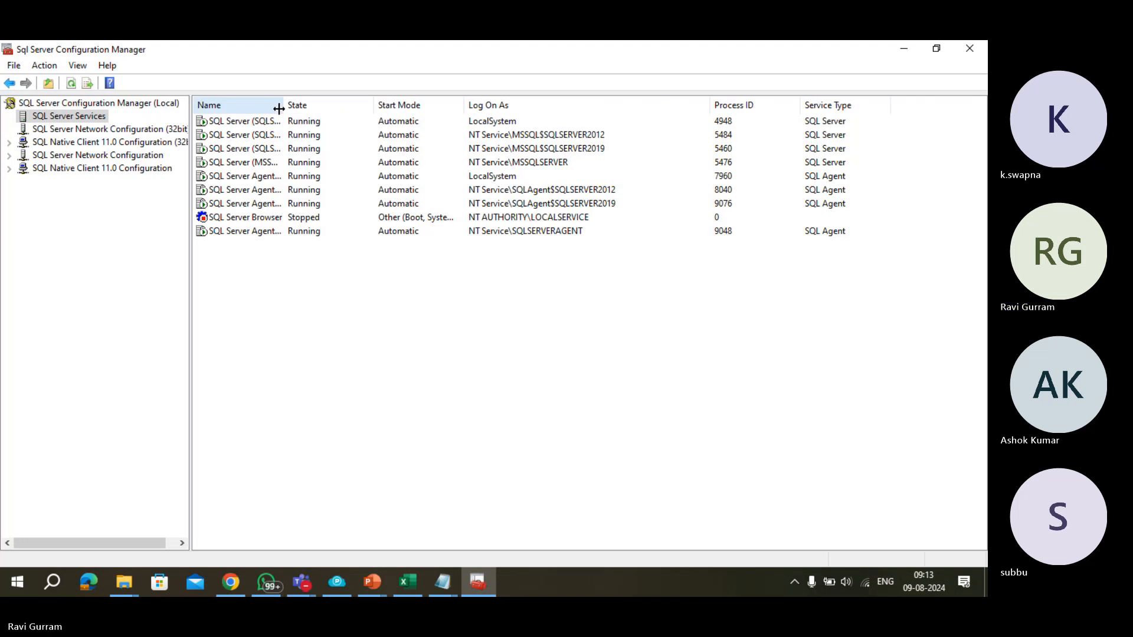
left_click_drag(282, 105, 446, 82)
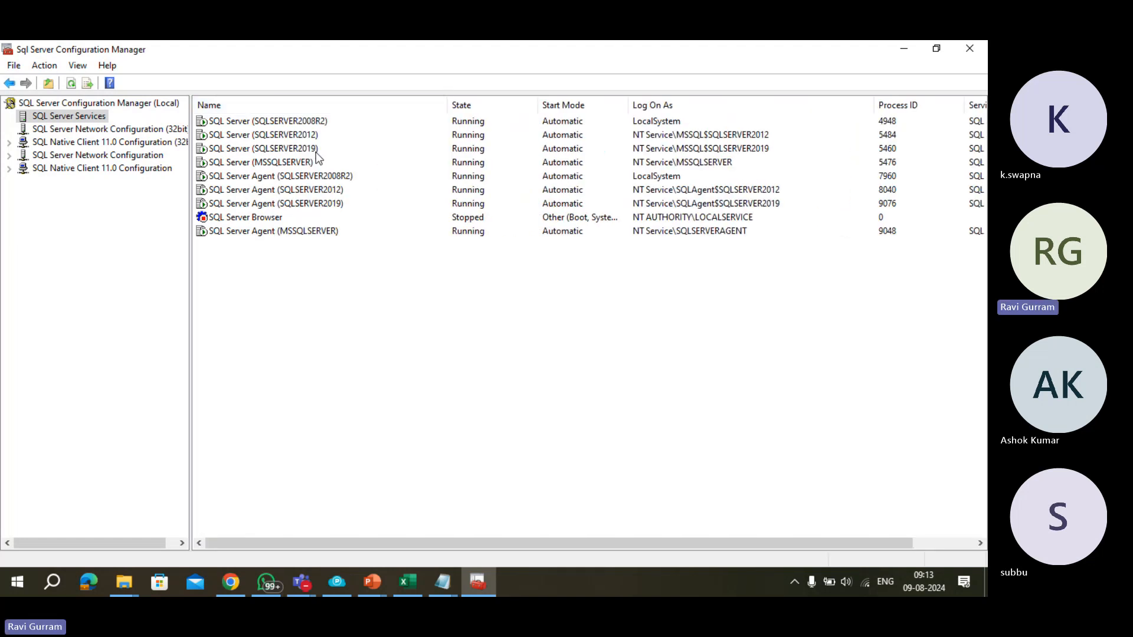
left_click(683, 154)
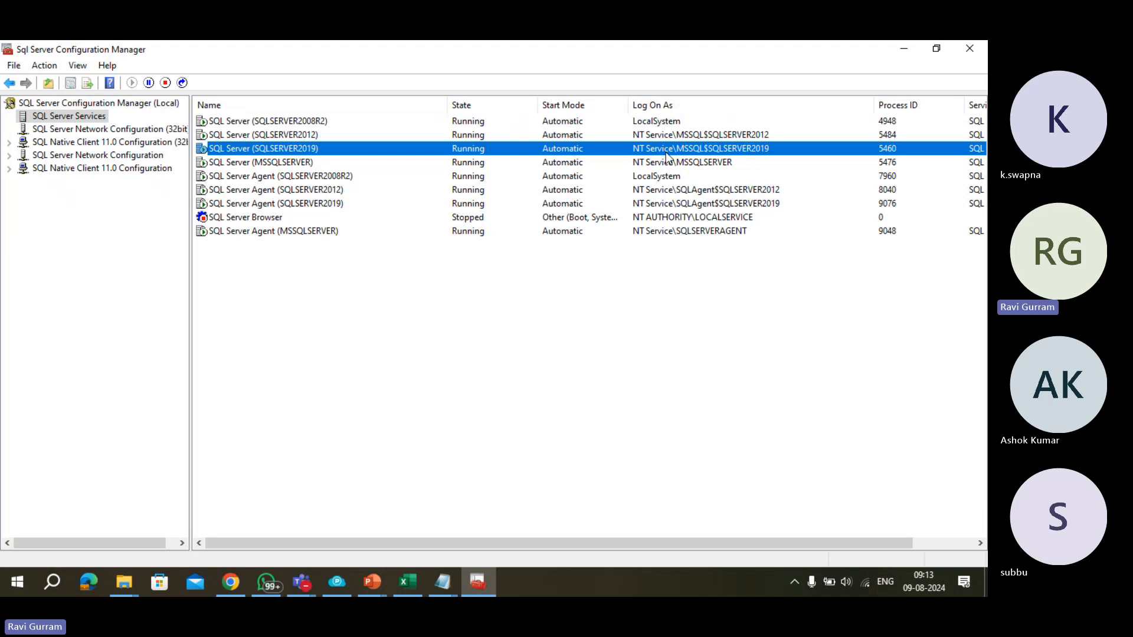
Step: Switch back to the untitled Notepad file and remove the blank lines between /SQLSVCACCOUNT and /AGTSVCACCOUNT
key("alt+Tab")
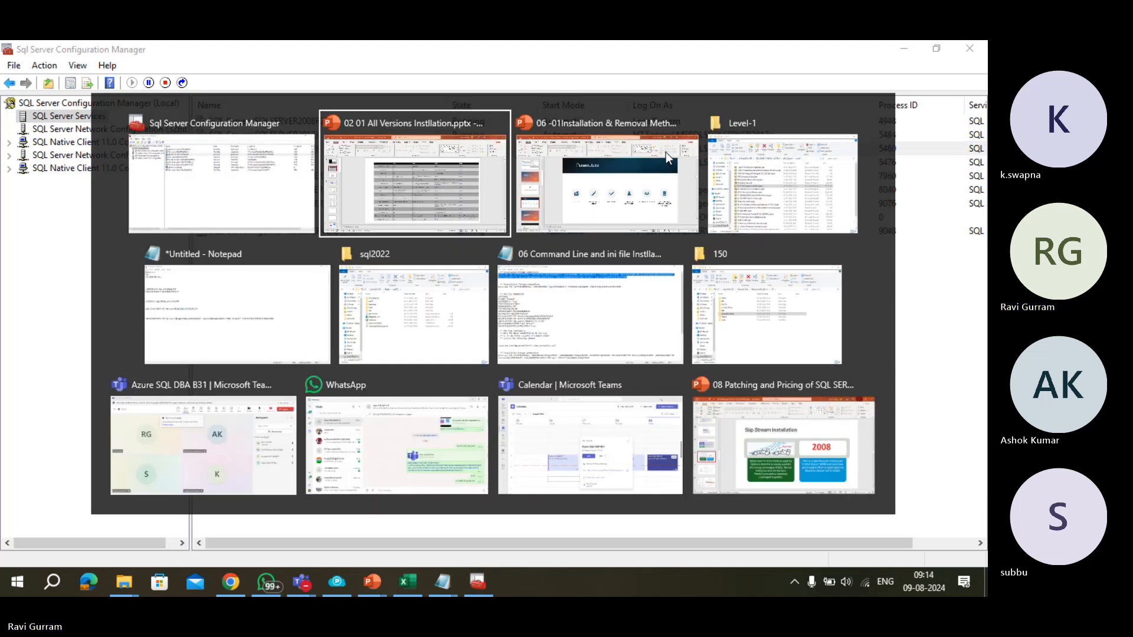
key("Down")
key("Left")
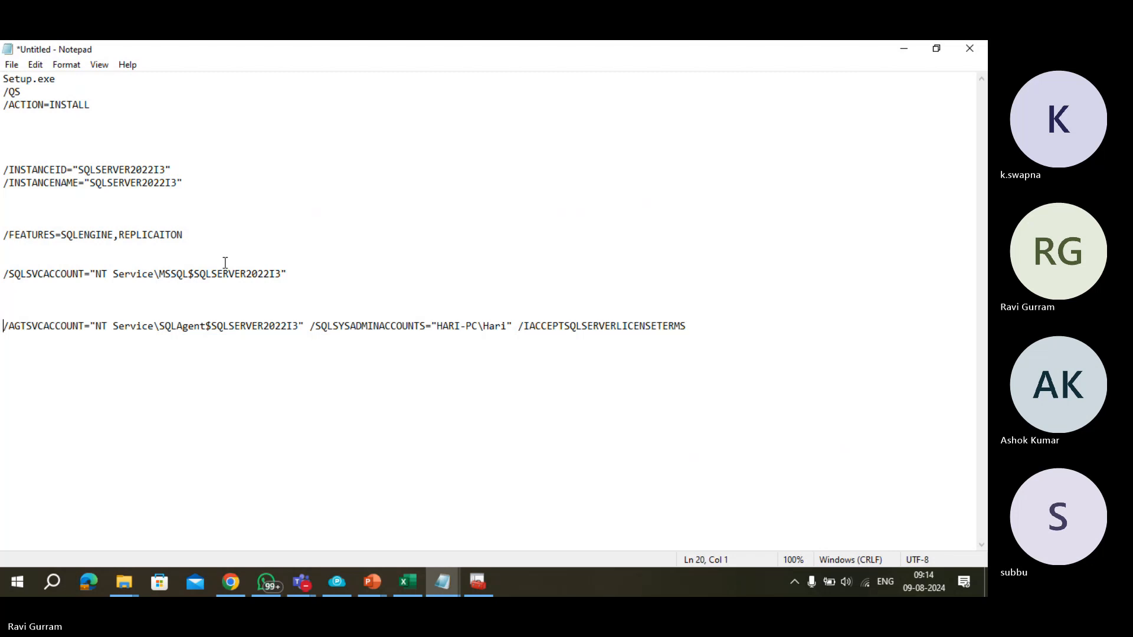
left_click(41, 292)
key("Delete")
key("Delete")
key("Delete")
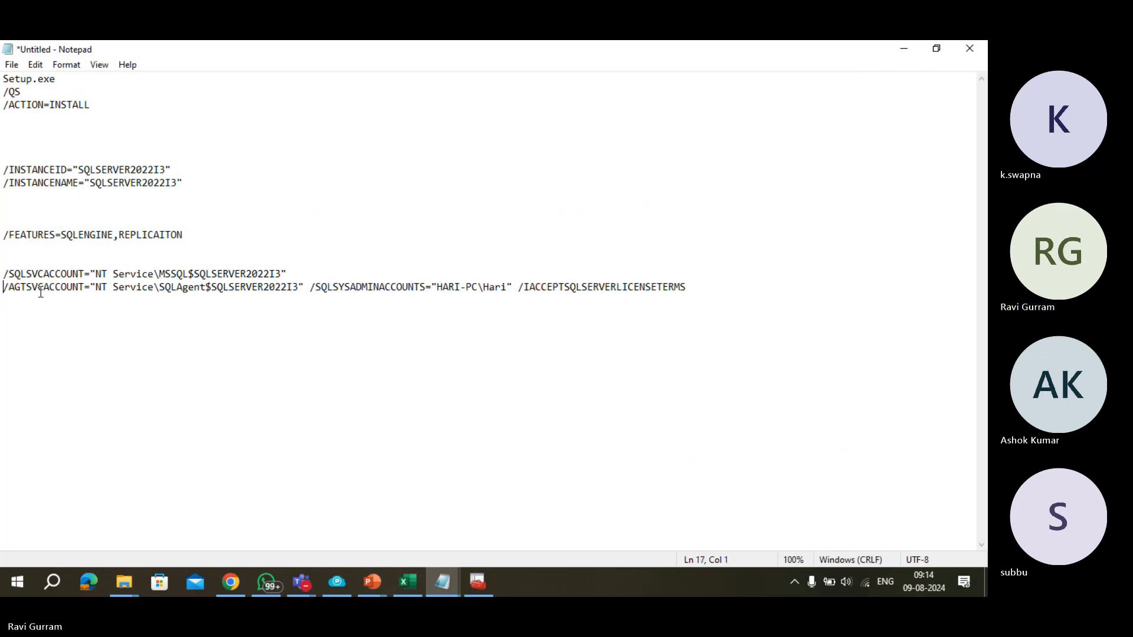
Step: Split the command after the /AGTSVCACCOUNT parameter, leaving three blank lines before /SQLSYSADMINACCOUNTS
left_click(310, 287)
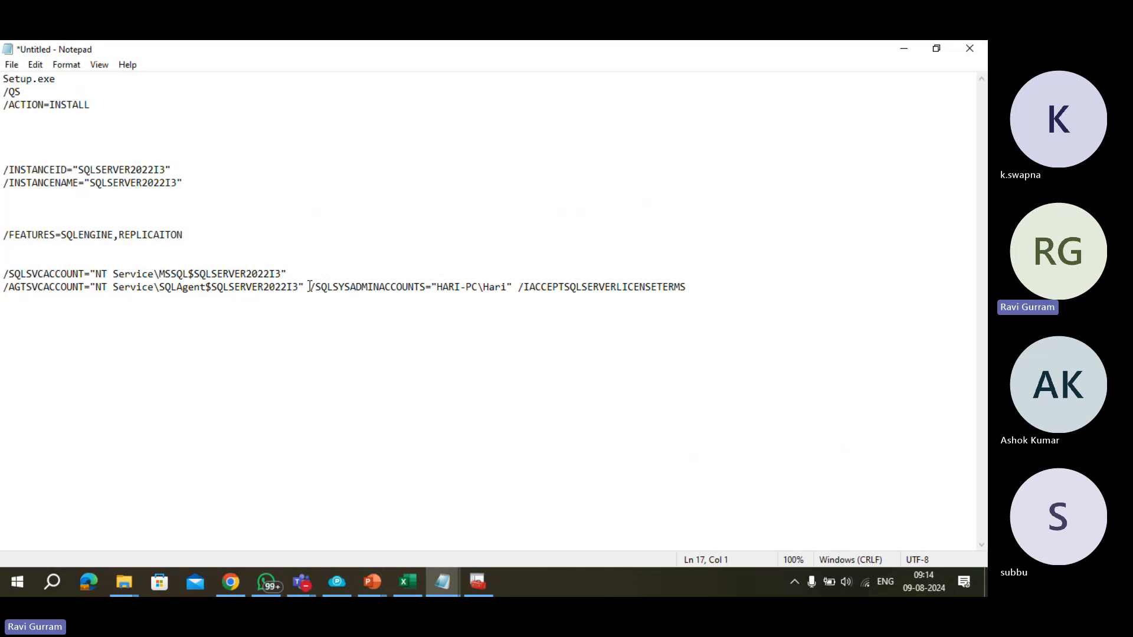
key("Return")
key("Return")
key("Return")
key("Return")
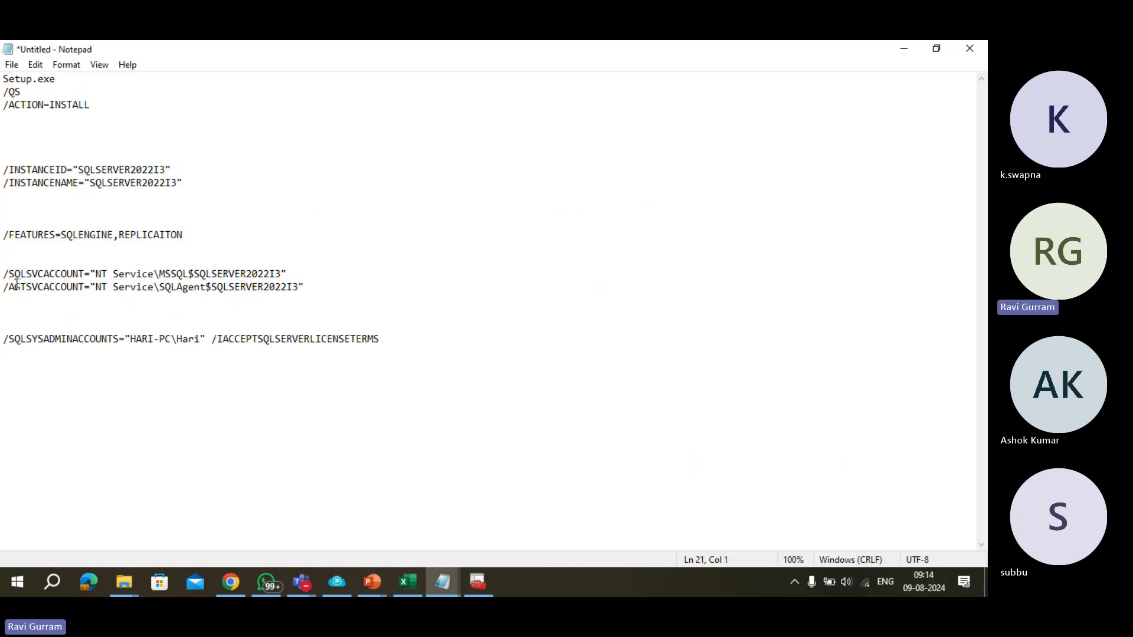
Step: Copy the log-on account name from the SQL Server (SQLSERVER2019) properties in SQL Server Configuration Manager, then close the properties
key("alt+Tab")
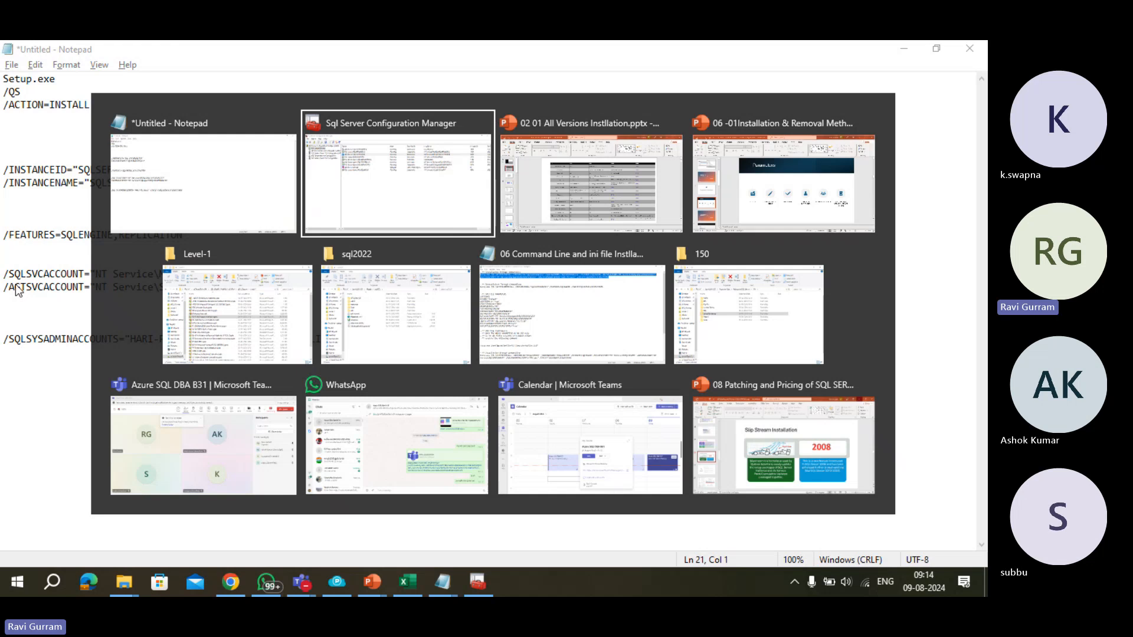
key("Down")
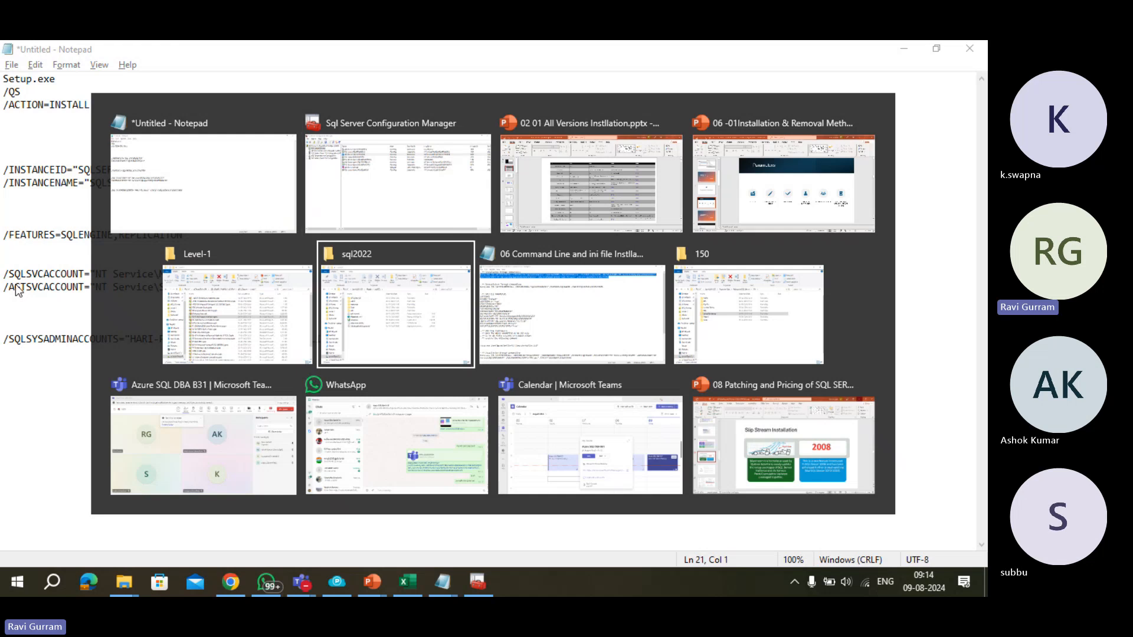
key("Up")
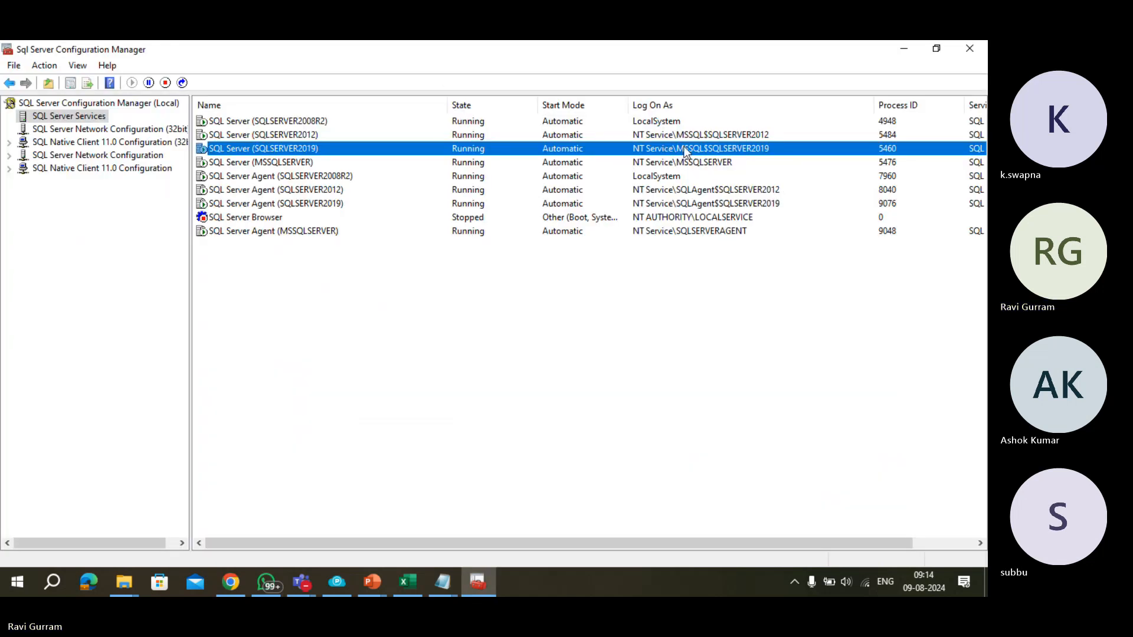
double_click(684, 152)
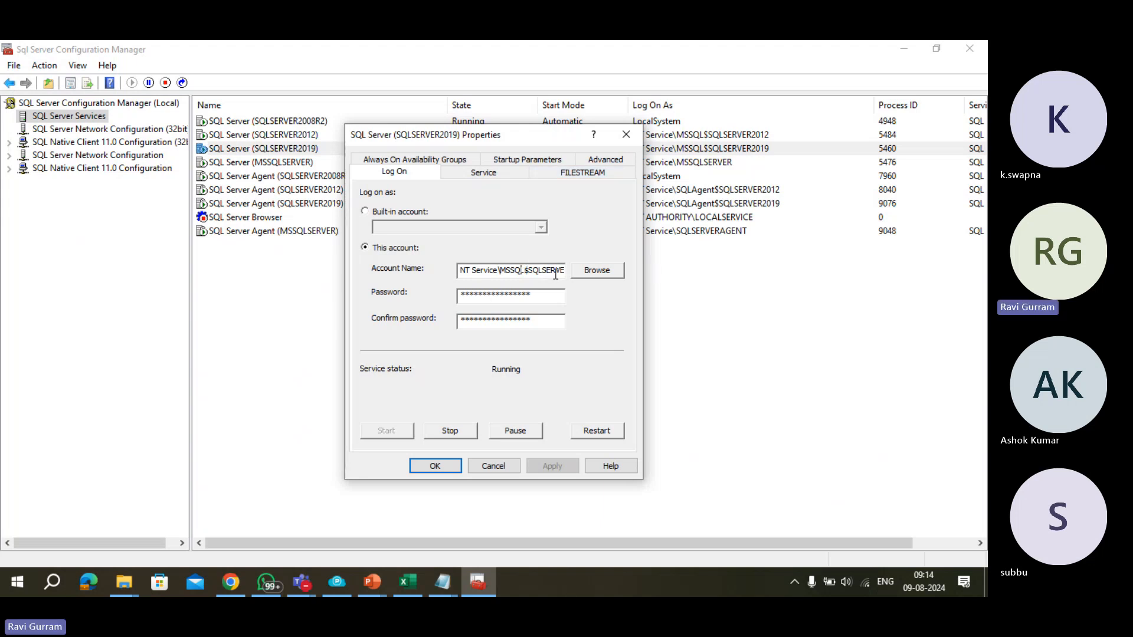
key("shift+Right")
key("shift+Right")
key("shift+Right")
key("shift+Right")
key("shift+Right")
key("shift+Right")
key("shift+Right")
key("shift+Right")
key("shift+Right")
key("shift+Right")
key("shift+Right")
key("shift+Right")
key("shift+Right")
key("shift+Right")
key("shift+Right")
key("shift+Right")
key("shift+Right")
key("shift+Right")
key("shift+Right")
key("shift+Right")
key("ctrl+c")
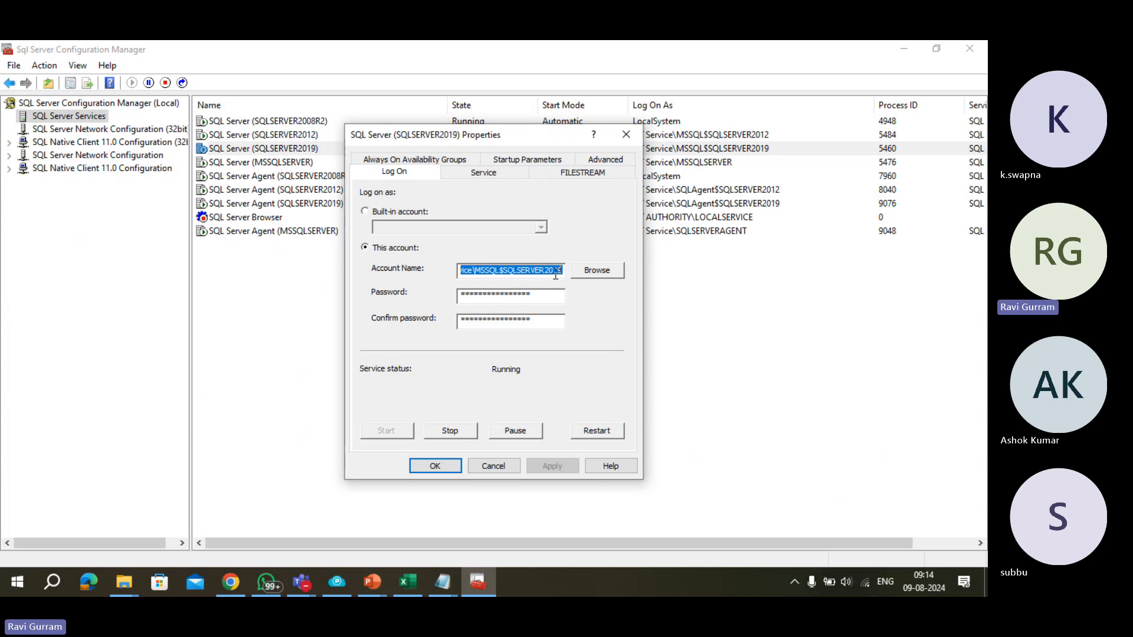
key("Escape")
Step: Switch to the untitled Notepad file and insert three blank lines between the /SQLSVCACCOUNT and /AGTSVCACCOUNT parameters
key("alt+Tab")
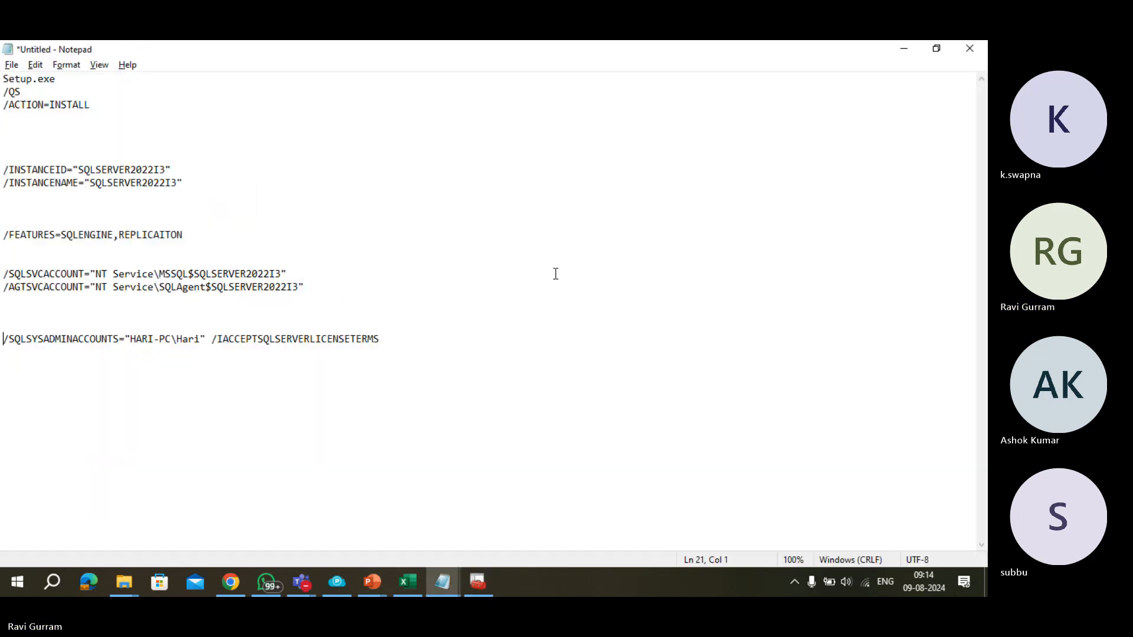
left_click(312, 269)
key("BackSpace")
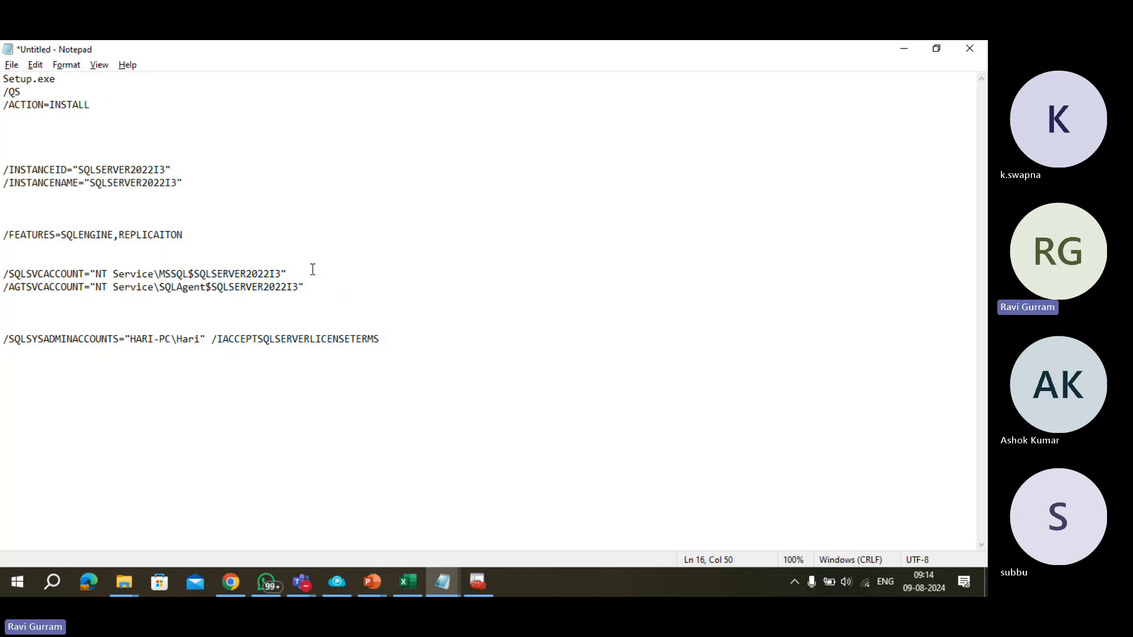
key("Return")
key("Return")
key("Return")
key("Up")
key("Up")
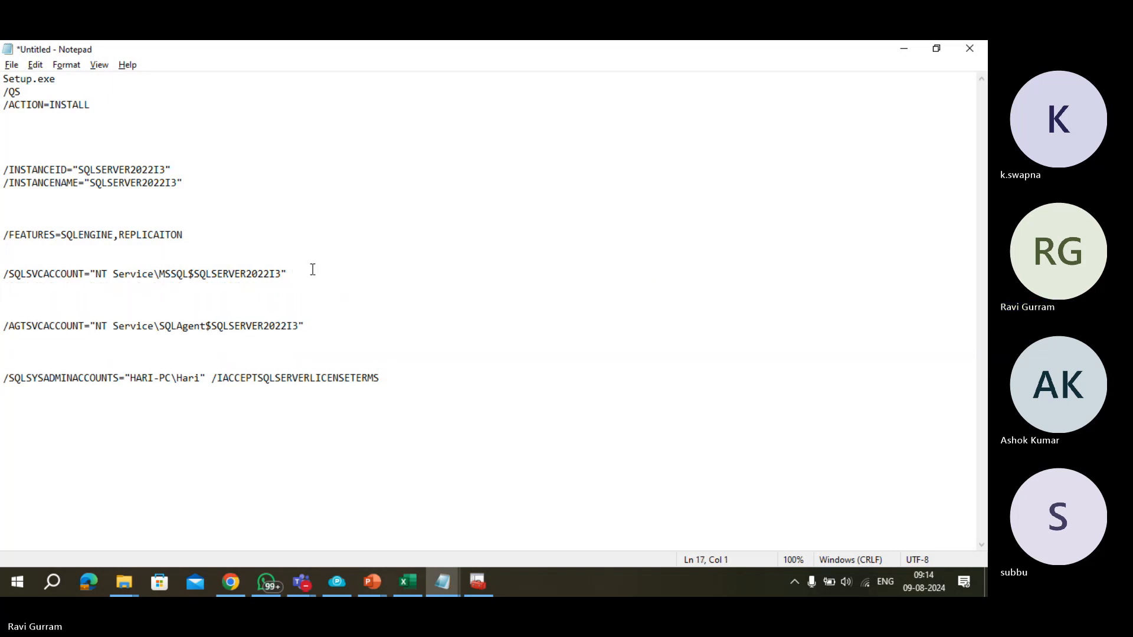
Step: Paste NT Service\MSSQL$SQLSERVER2019 under the /SQLSVCACCOUNT line and indent it to align with that parameter's account name
key("ctrl+v")
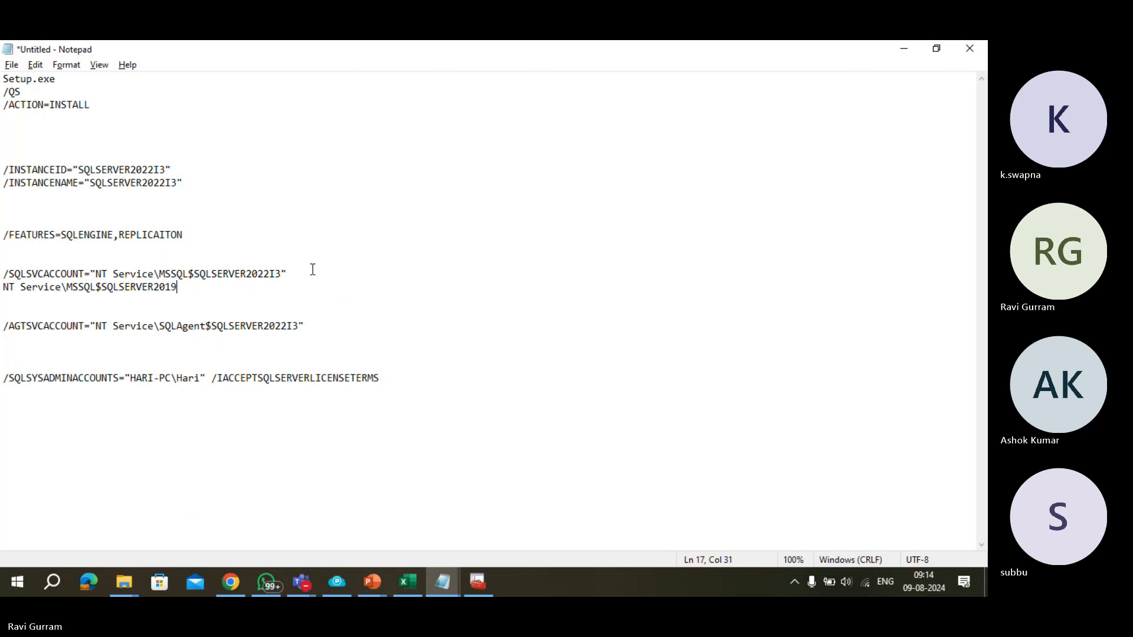
key("Home")
key("Tab")
key("Tab")
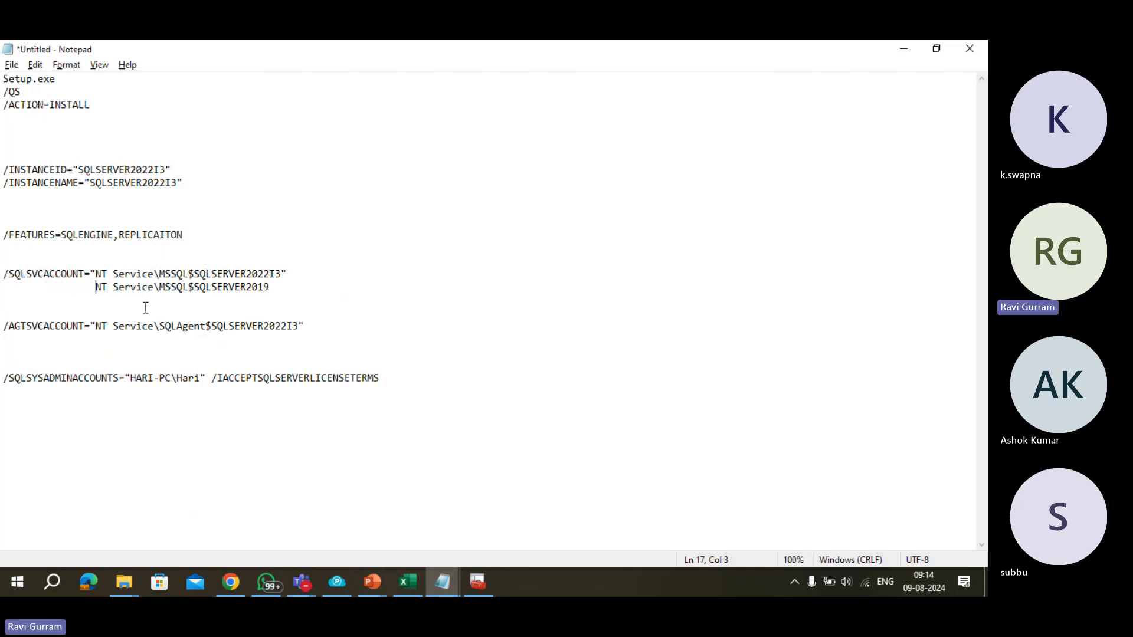
Step: Try to replace 2019 with 2022 in the pasted MSSQL$SQLSERVER2019 account name, and undo the edit
left_click(195, 289)
left_click_drag(196, 288, 270, 289)
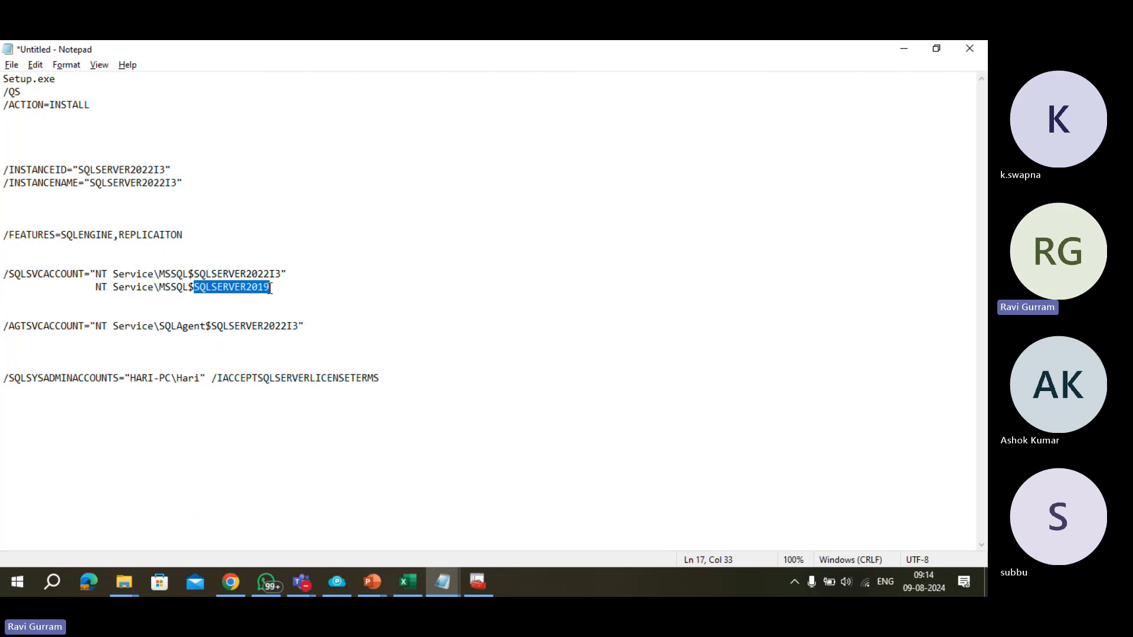
left_click(271, 289)
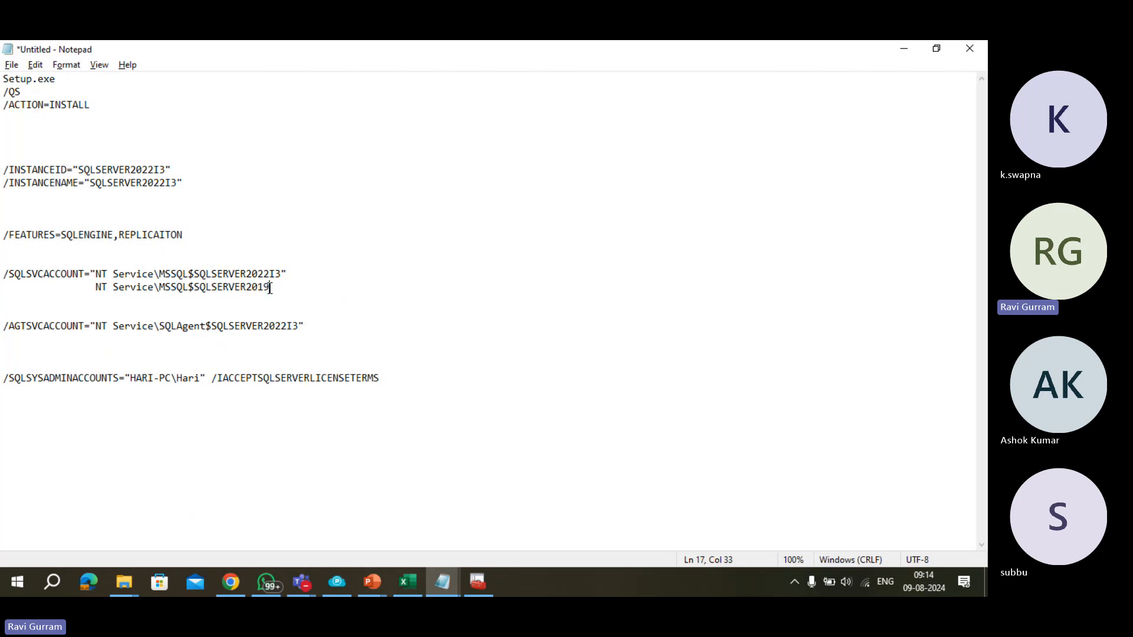
key("BackSpace")
key("BackSpace")
key("BackSpace")
key("BackSpace")
type("2022")
key("ctrl+z")
Step: Compare the /INSTANCEID value with the /SQLSVCACCOUNT suffix, and check the SQL Server Agent (SQLSERVER2019) log-on account in SQL Server Configuration Manager
left_click(79, 171)
left_click_drag(79, 172, 164, 173)
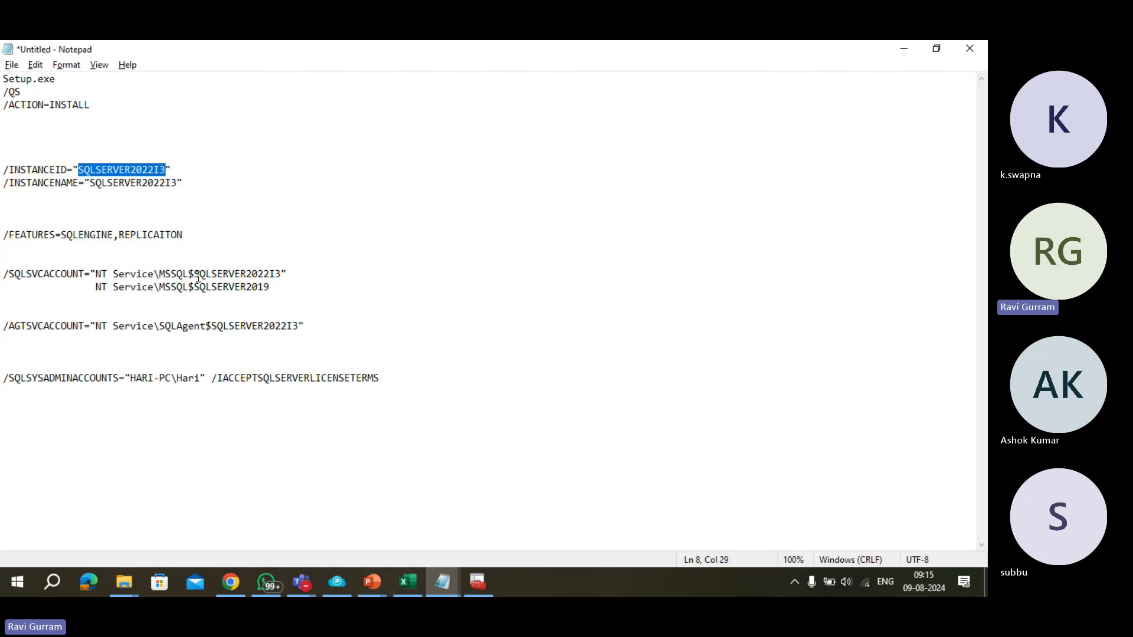
left_click_drag(194, 274, 281, 274)
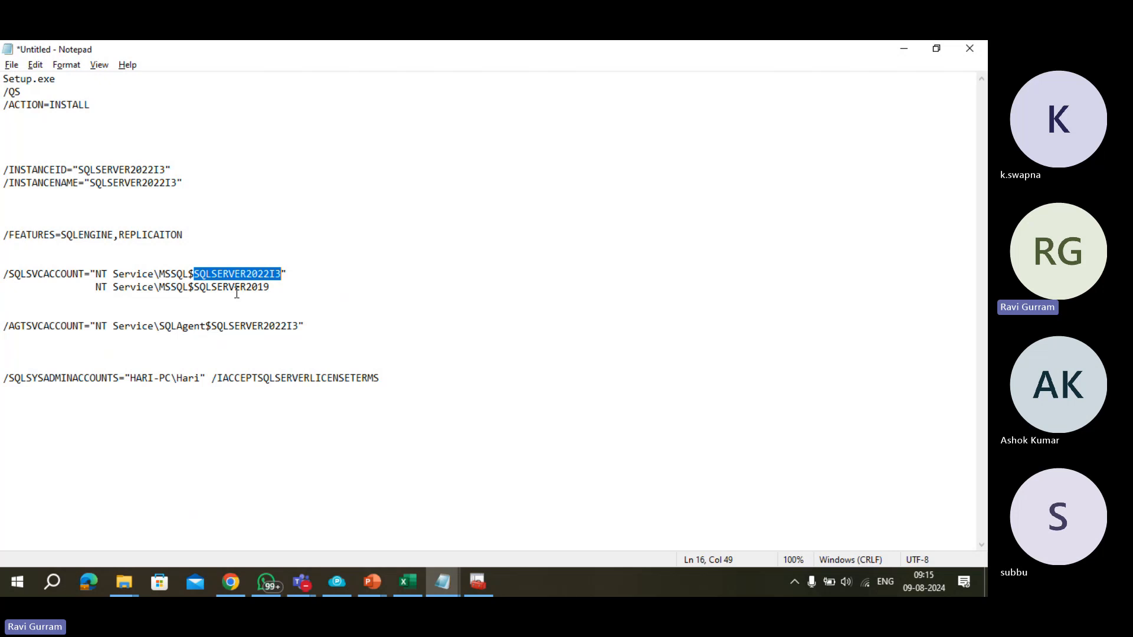
key("alt+Tab")
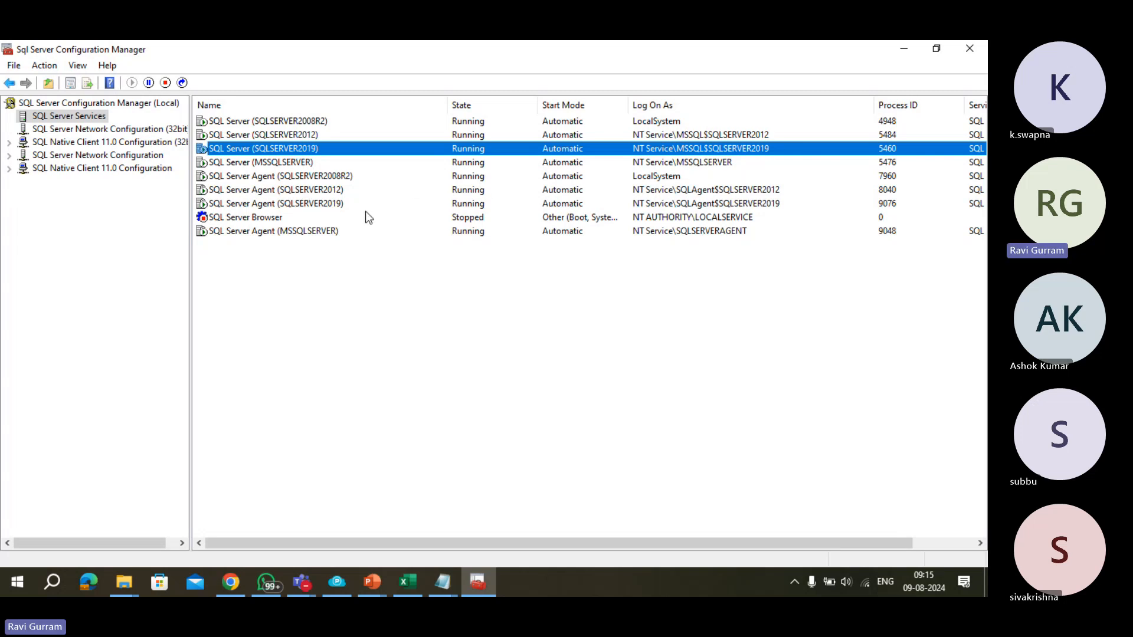
left_click(678, 204)
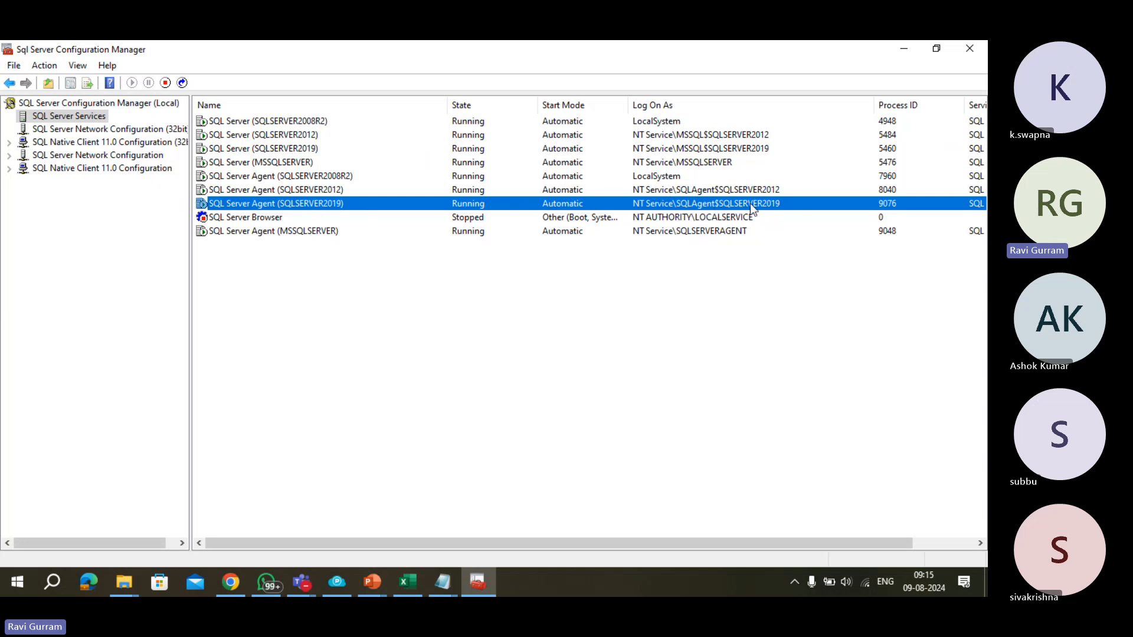
Step: Switch back to the untitled Notepad file and split the command before /IACCEPTSQLSERVERLICENSETERMS, leaving three blank lines after /SQLSYSADMINACCOUNTS
key("alt+Tab")
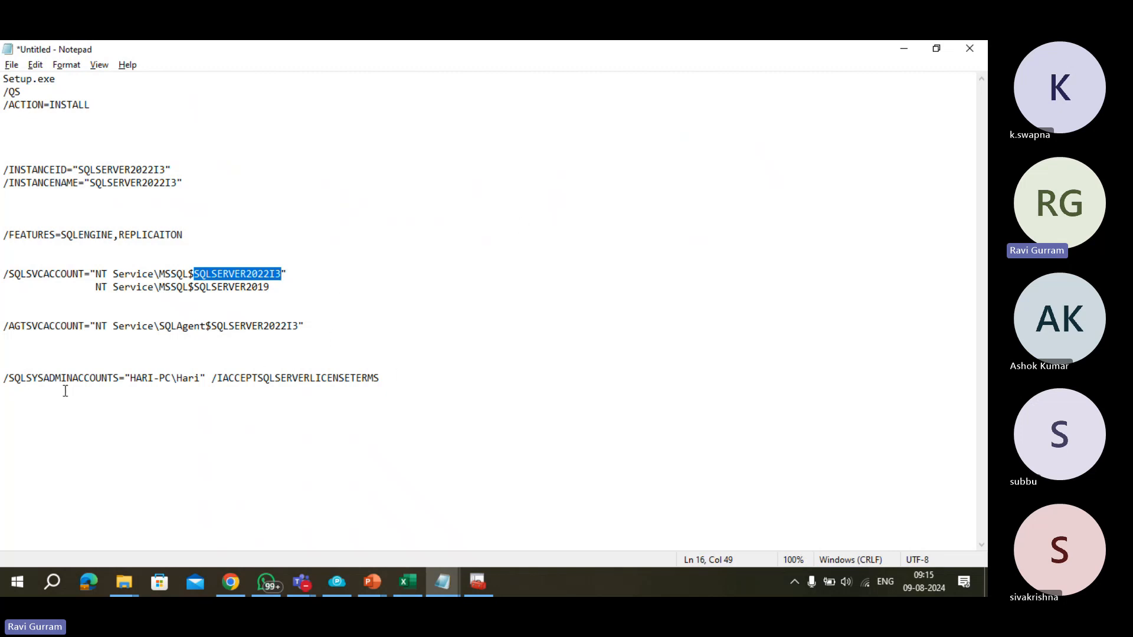
left_click(213, 378)
key("Return")
key("Return")
key("Return")
key("Return")
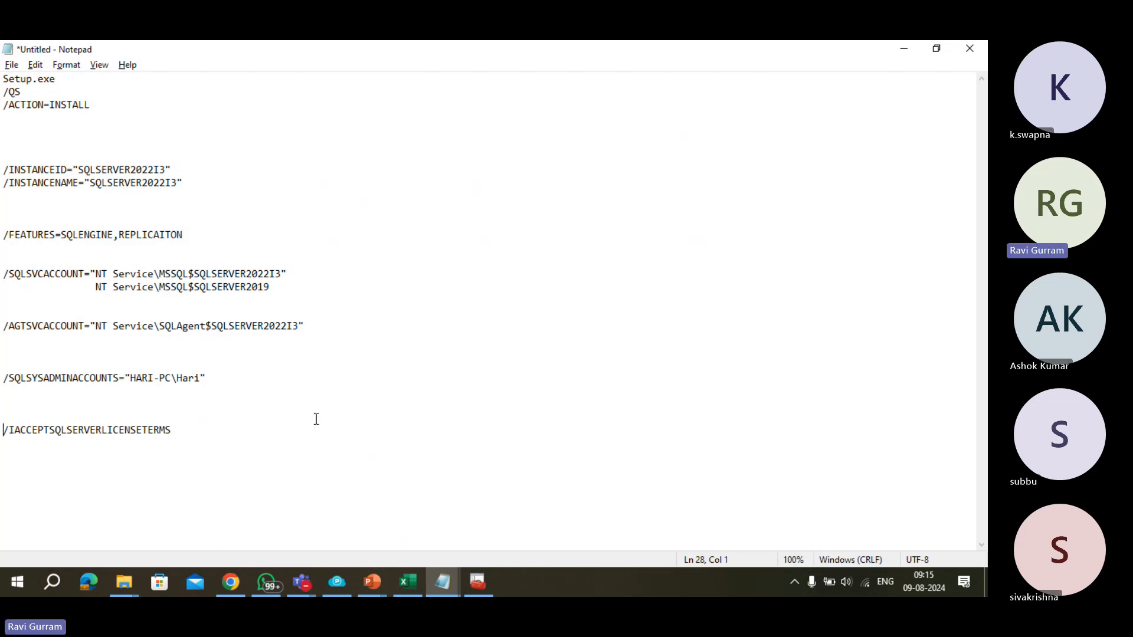
Step: Switch to the Notepad file 06 Command Line and ini file Instllation commands.txt and view the domain service account installation command
mouse_move(432, 585)
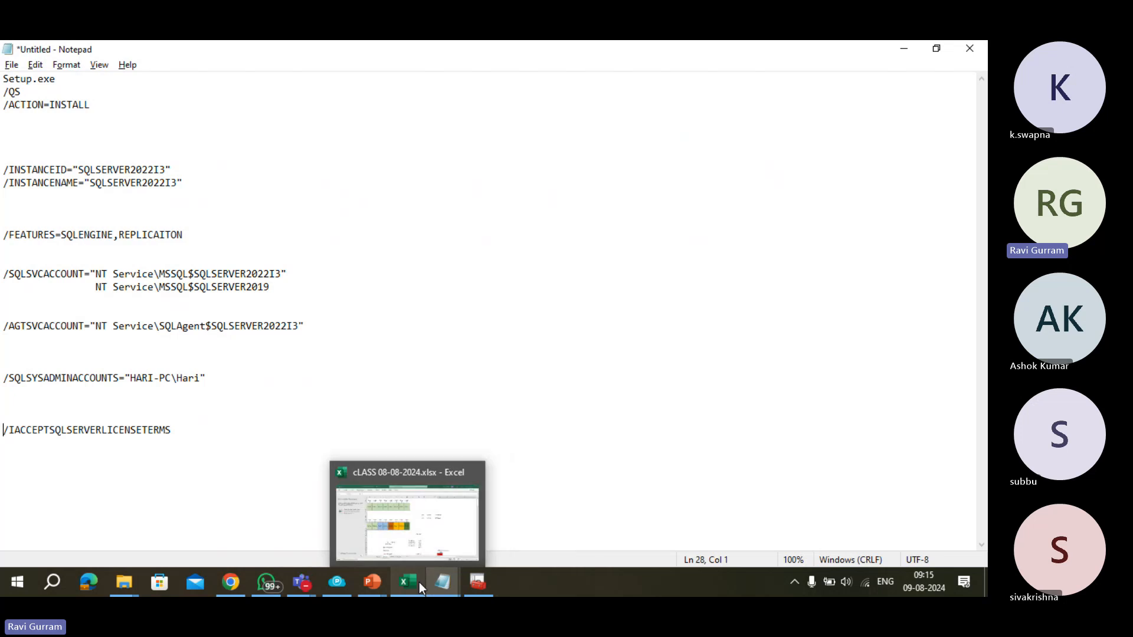
left_click(683, 350)
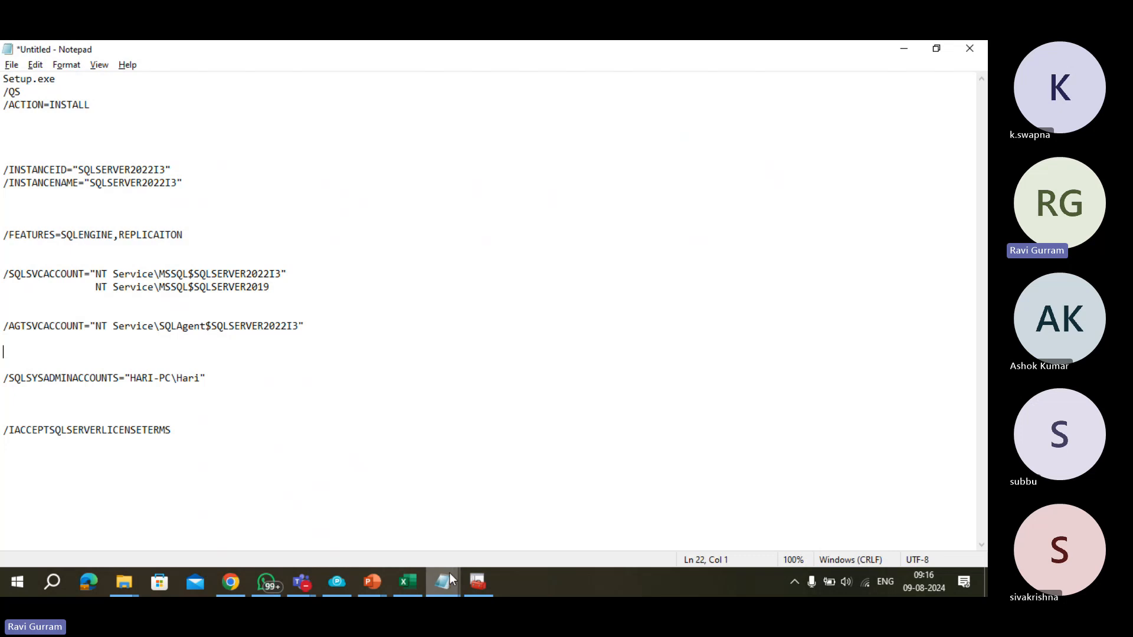
mouse_move(450, 578)
left_click(355, 477)
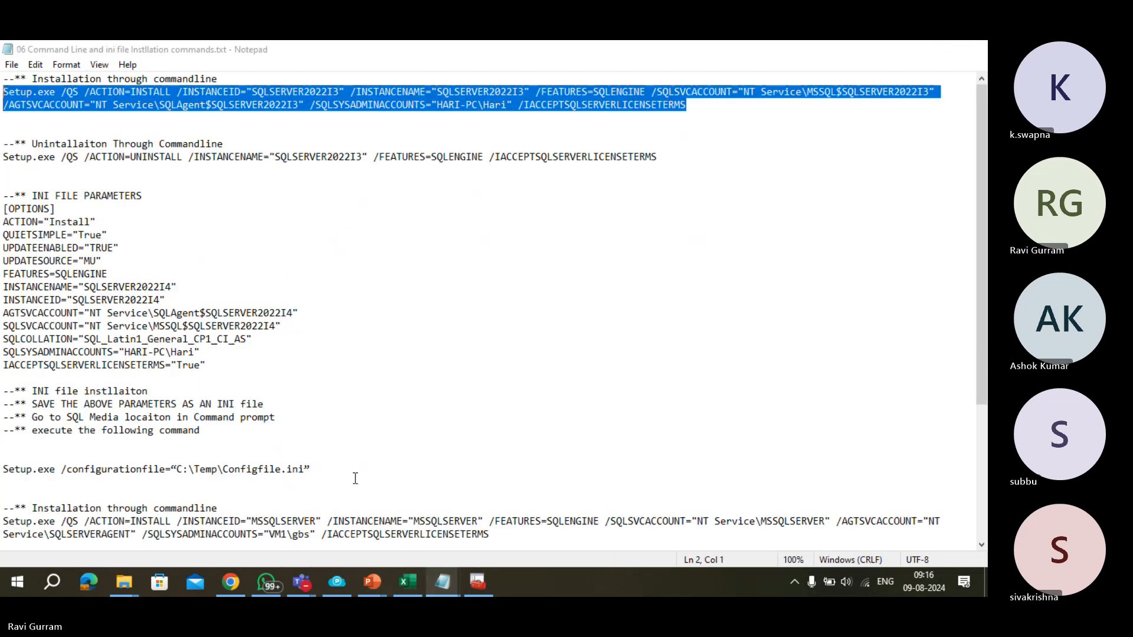
scroll(350, 282, "down", 5)
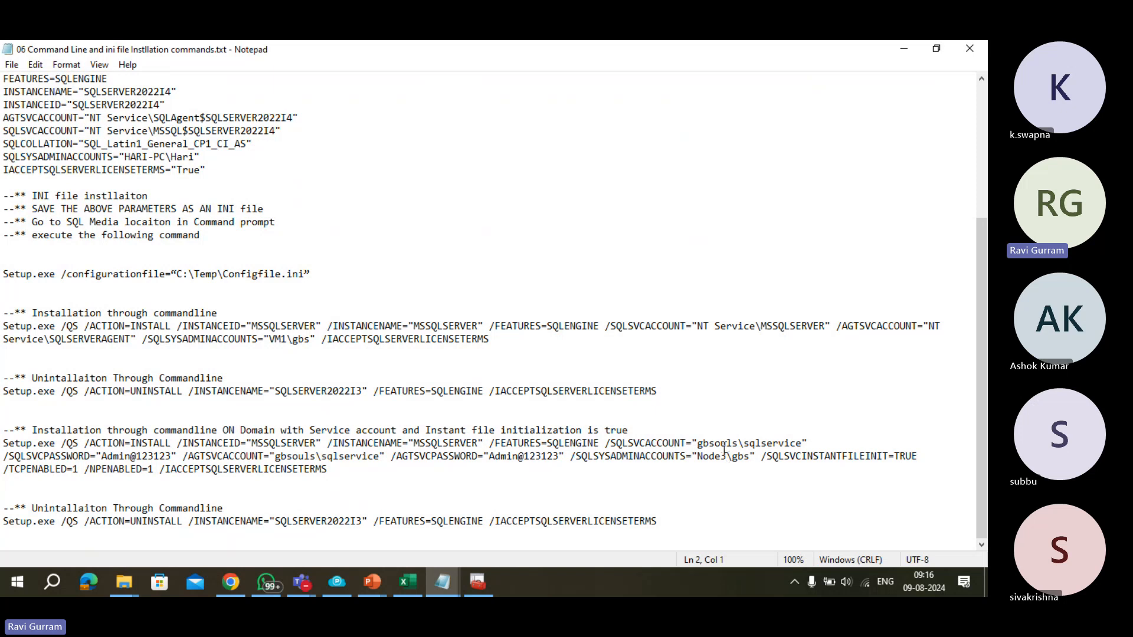
key("alt+Tab")
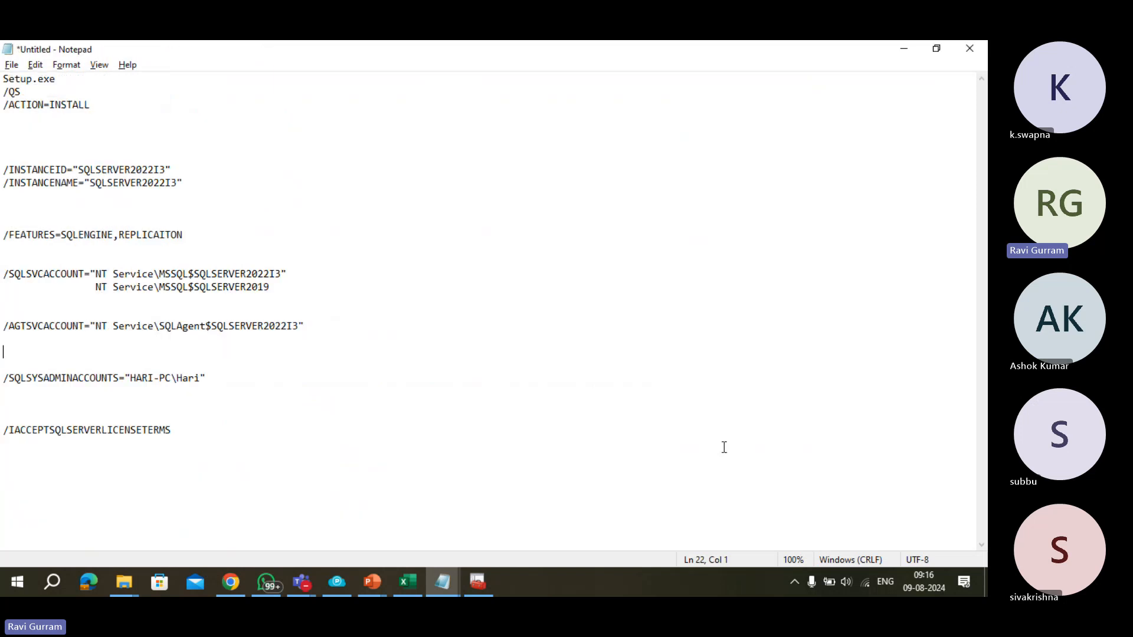
key("alt+Tab")
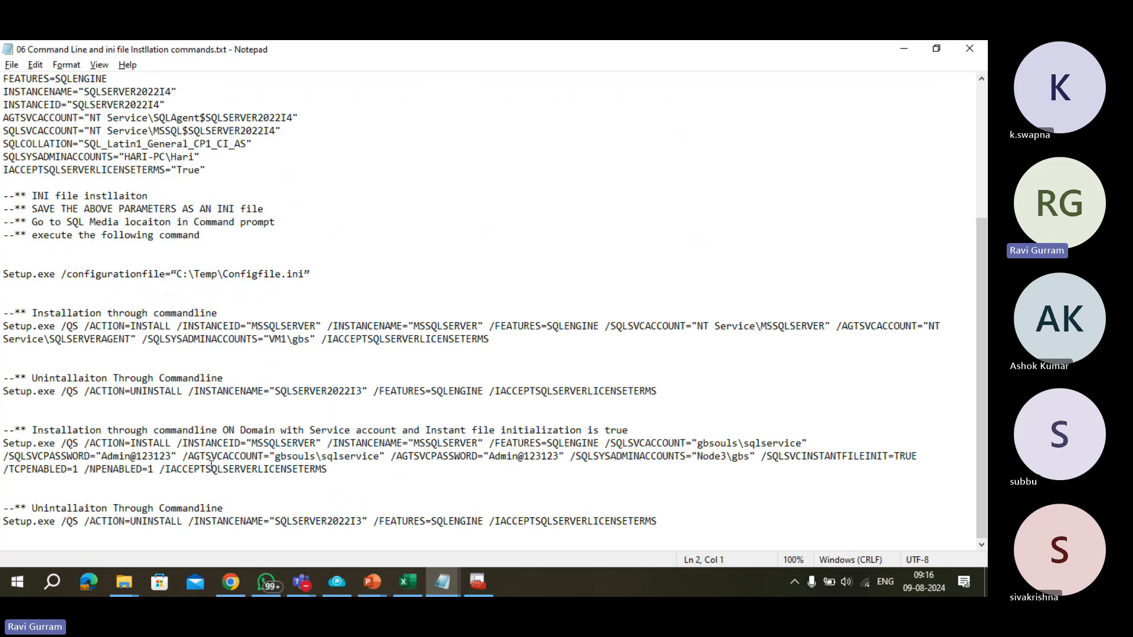
Step: Examine the service password, /SQLSYSADMINACCOUNTS, instant file initialization and protocol parameters in the domain installation command
double_click(121, 456)
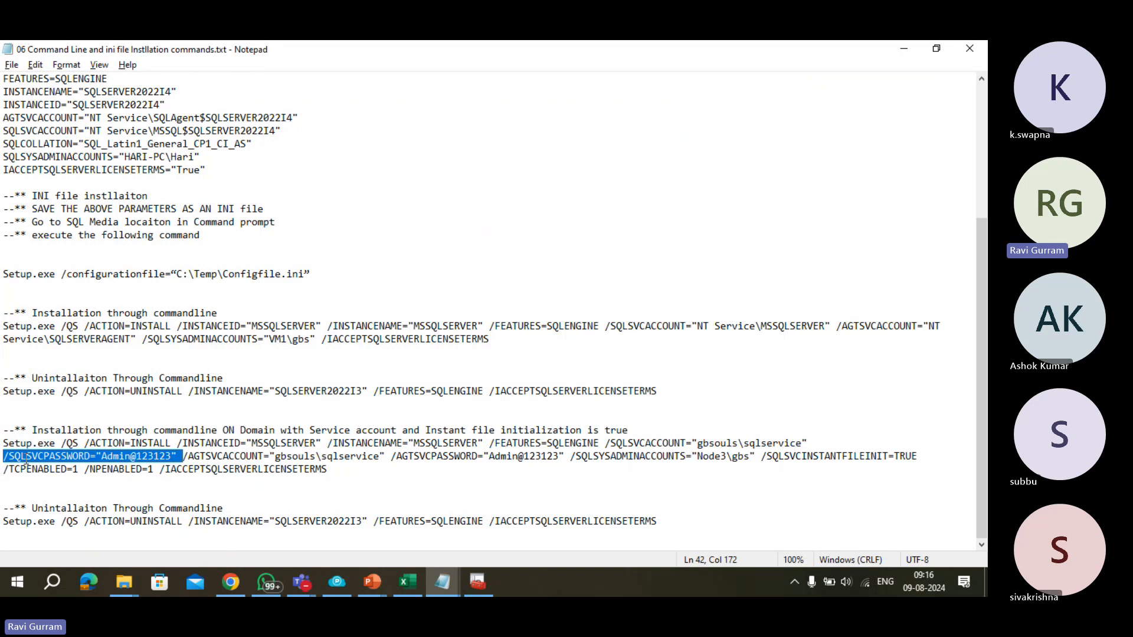
left_click(445, 459)
double_click(444, 459)
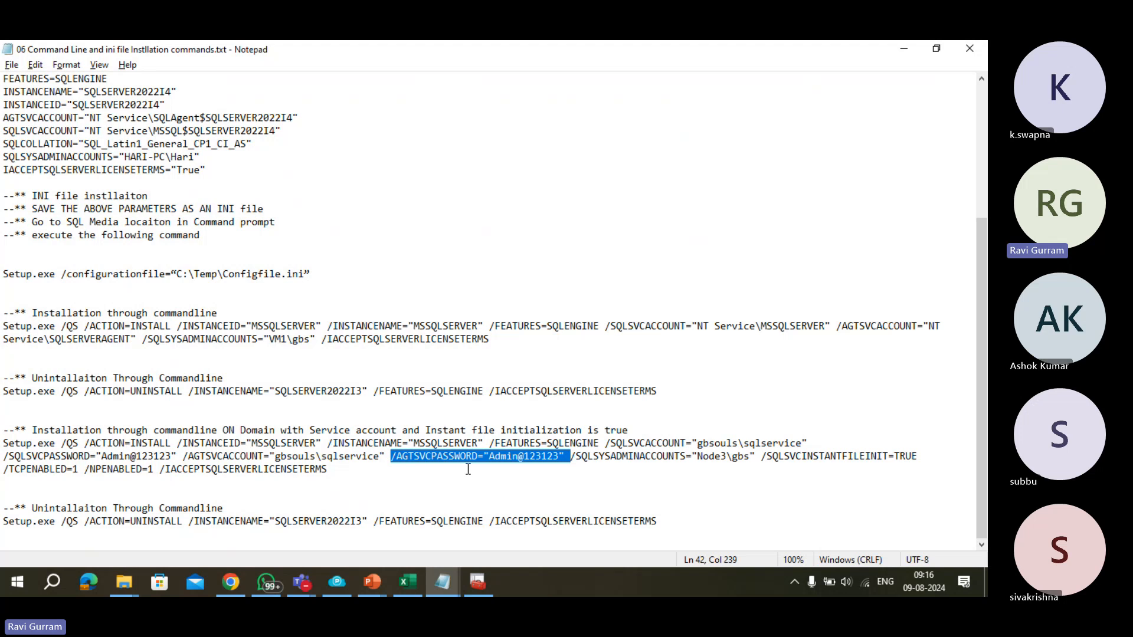
double_click(657, 461)
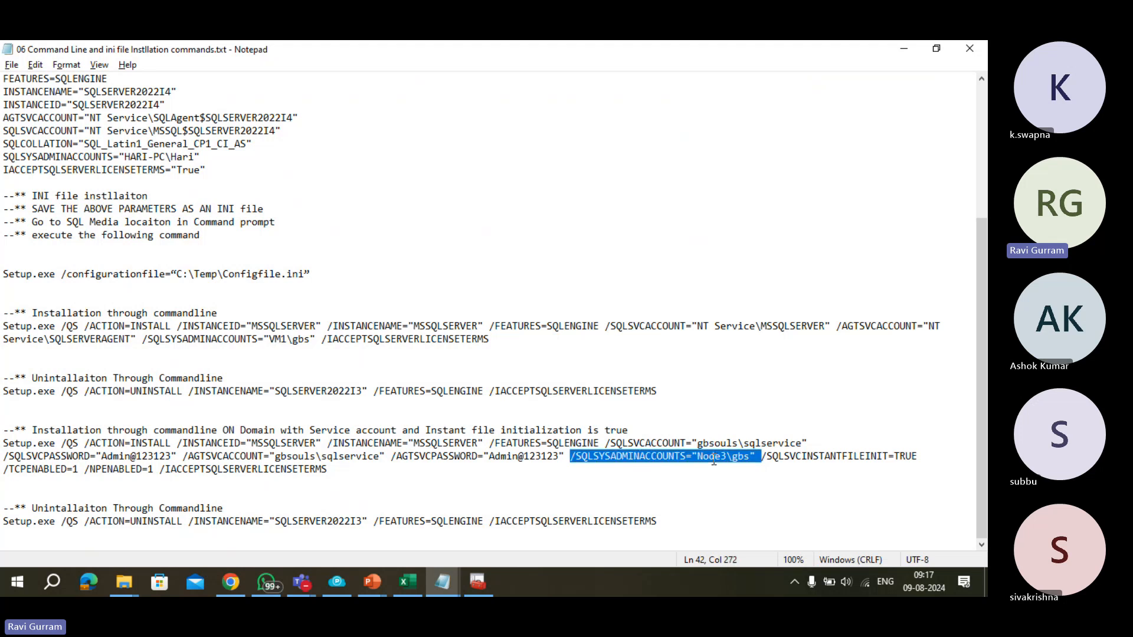
left_click(835, 450)
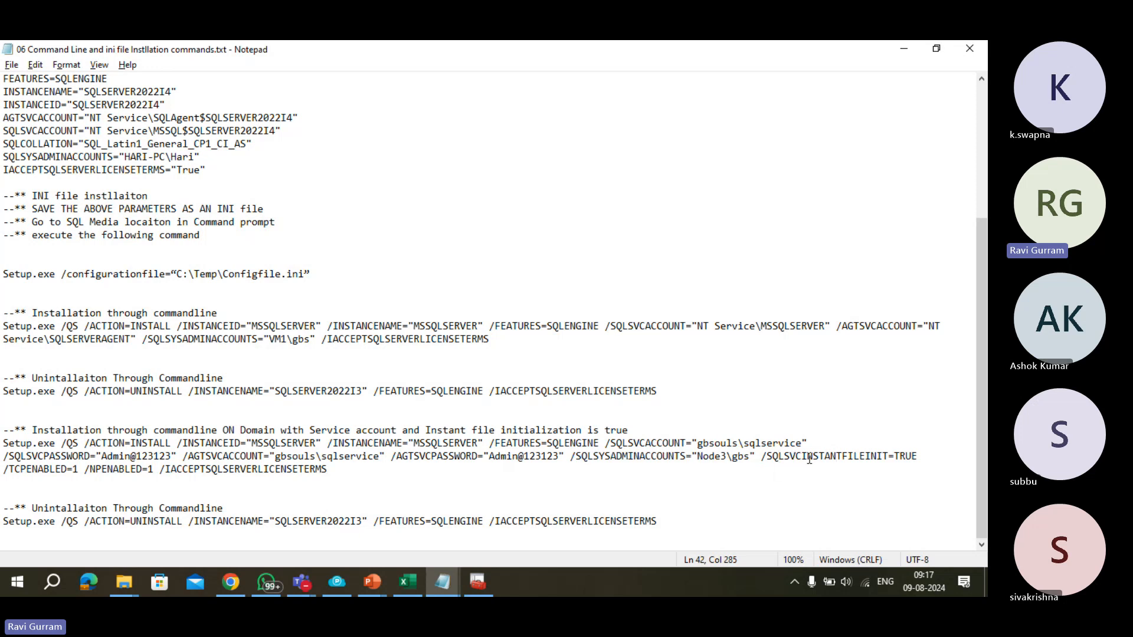
left_click_drag(761, 458, 213, 480)
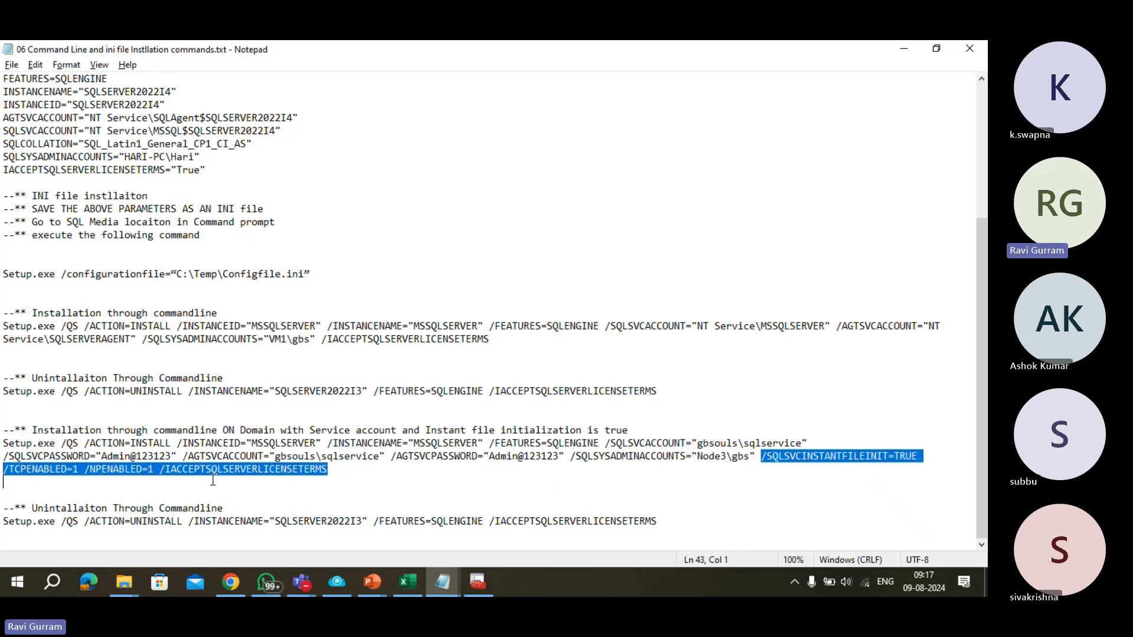
left_click(345, 497)
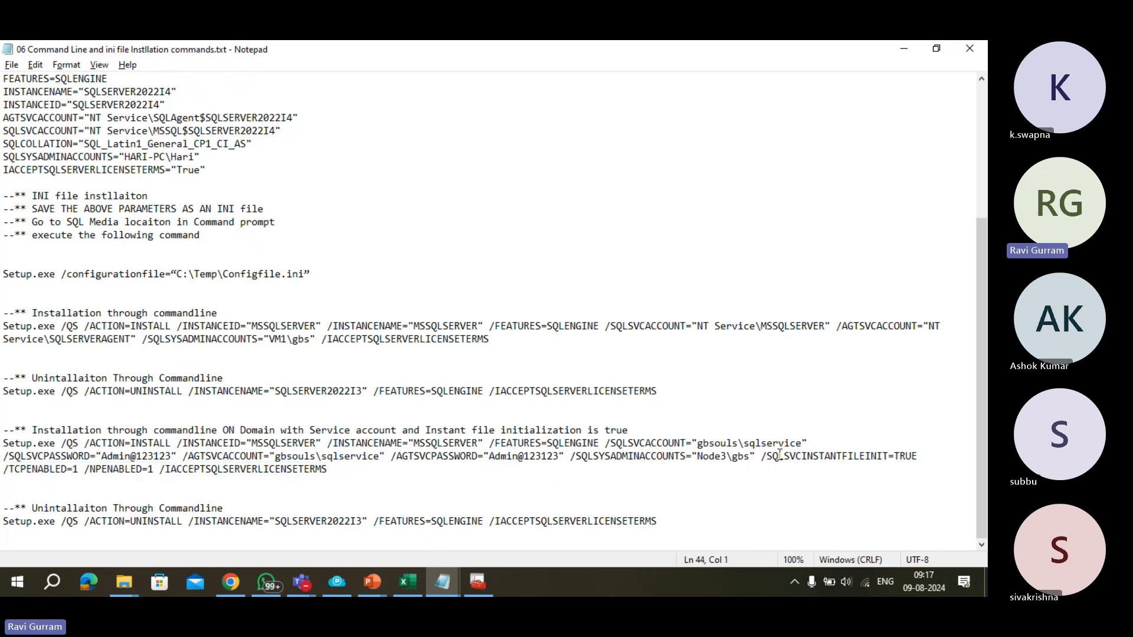
Step: Copy the first "Installation through commandline" heading and command, and replace the untitled file's entire contents with them
scroll(464, 330, "up", 5)
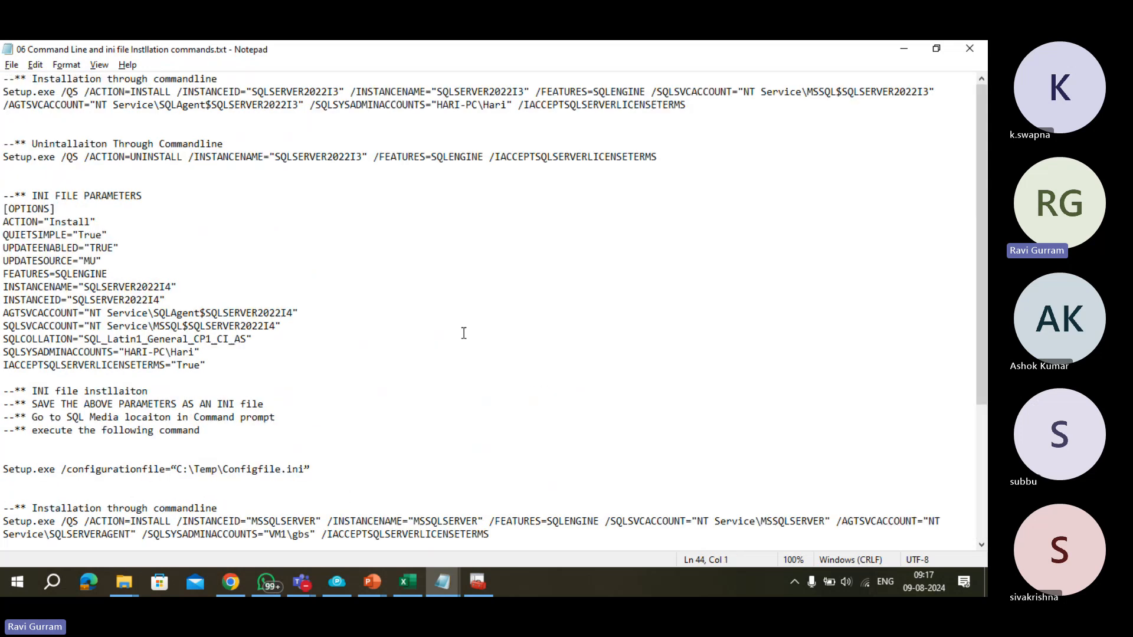
left_click_drag(685, 105, 3, 48)
key("ctrl+c")
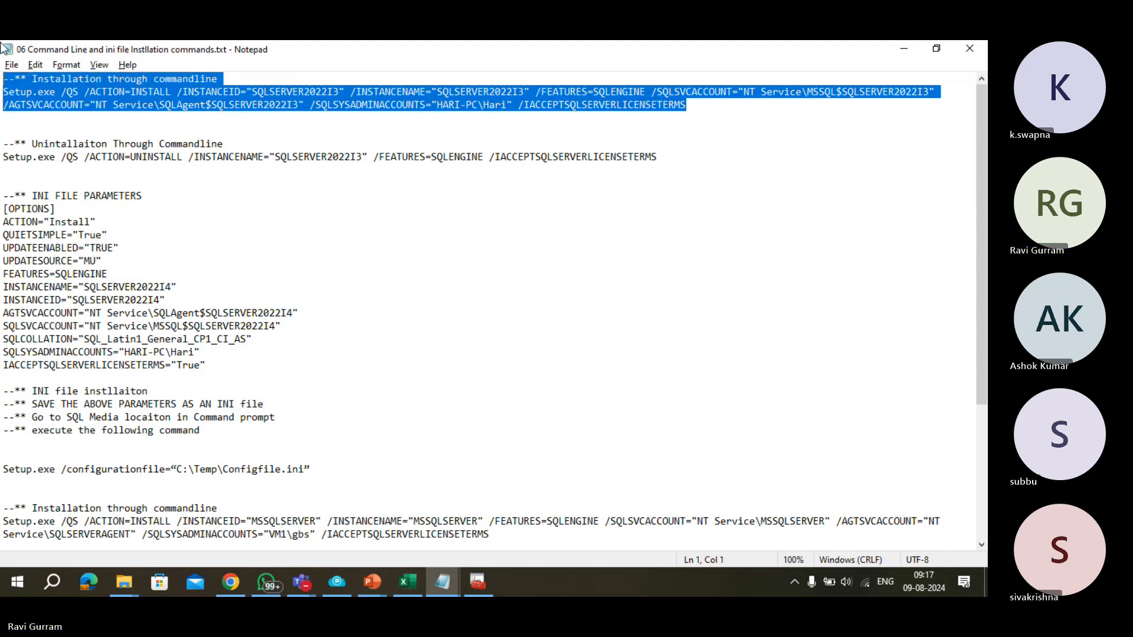
key("alt+Tab")
left_click(370, 180)
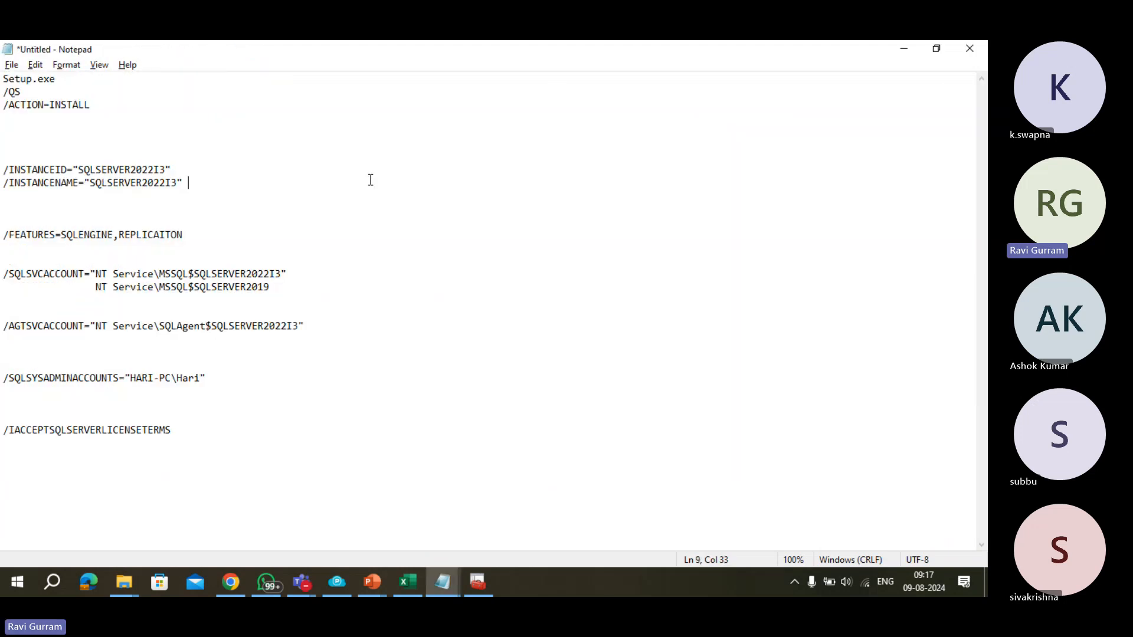
key("ctrl+a")
key("ctrl+v")
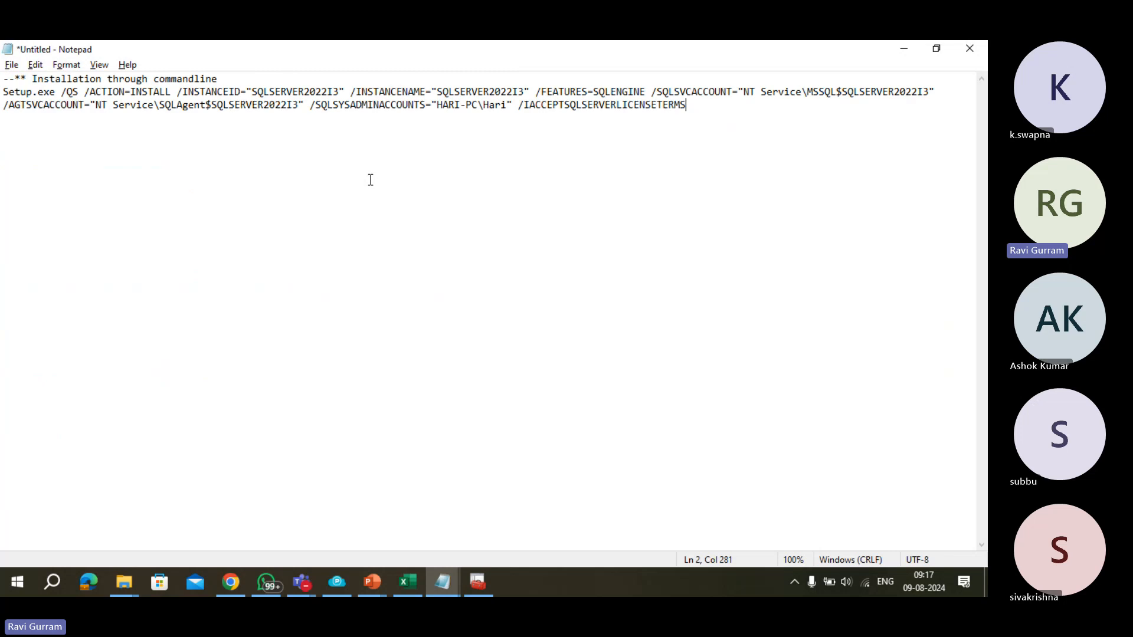
Step: Copy the parameters from /SQLSVCINSTANTFILEINIT=TRUE through /IACCEPTSQLSERVERLICENSETERMS from the domain installation command in the commands file
left_click(345, 93)
key("Right")
key("alt+Tab")
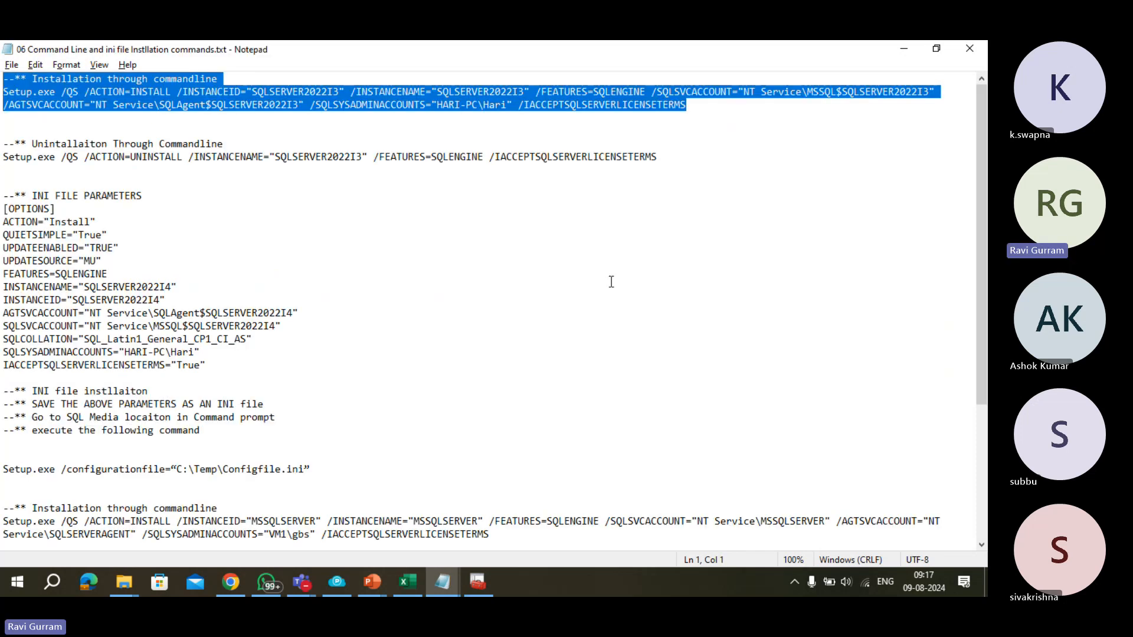
scroll(611, 281, "down", 5)
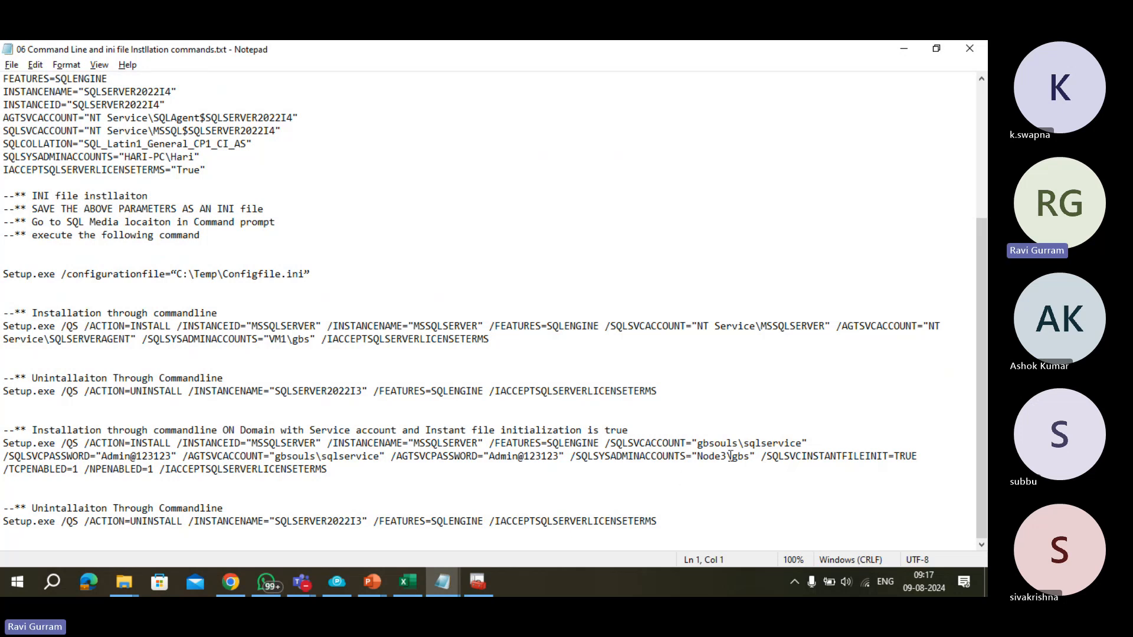
left_click(761, 461)
left_click_drag(761, 462, 327, 488)
key("ctrl+c")
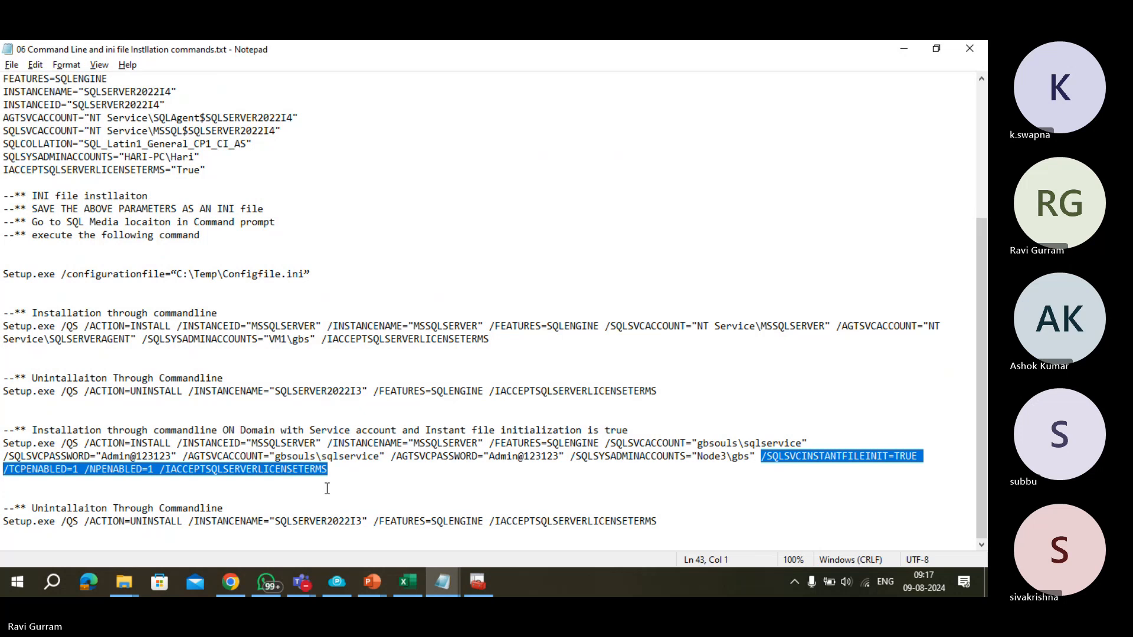
Step: Insert the copied parameters before /IACCEPTSQLSERVERLICENSETERMS in the untitled file, and highlight SQLSVCINSTANTFILEINIT=TRUE
key("alt+Tab")
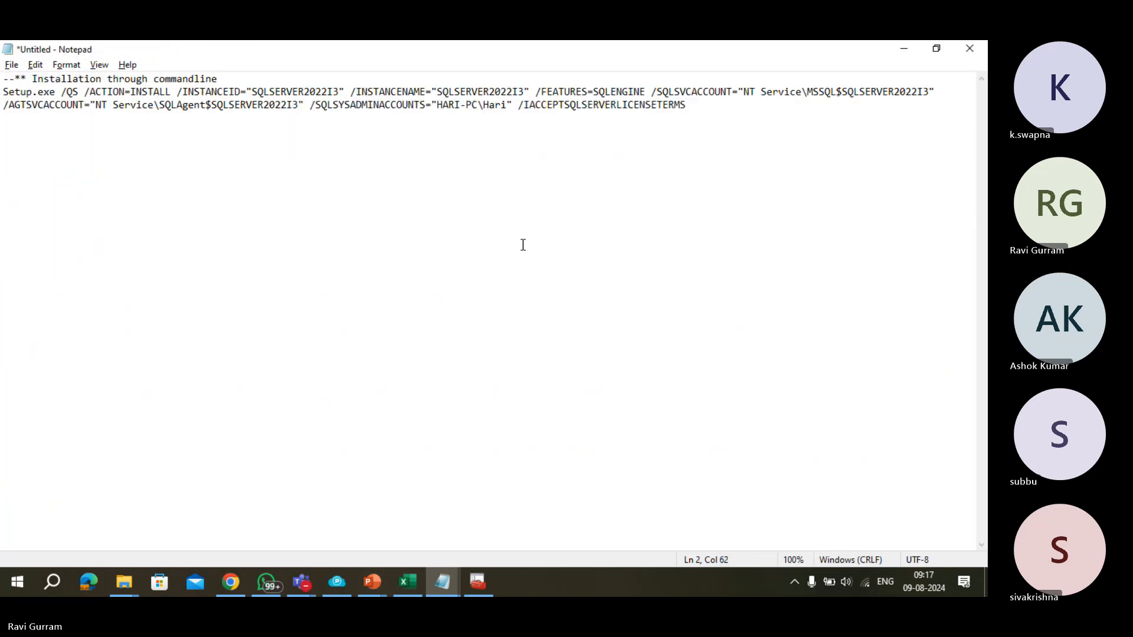
left_click(519, 106)
key("ctrl+v")
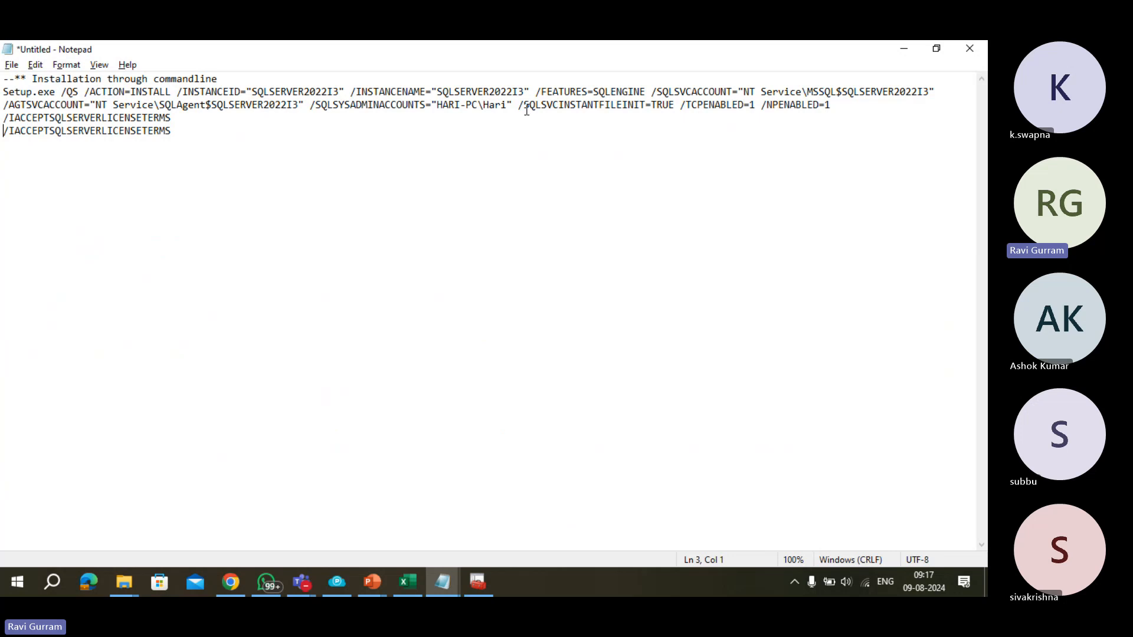
left_click_drag(524, 107, 676, 107)
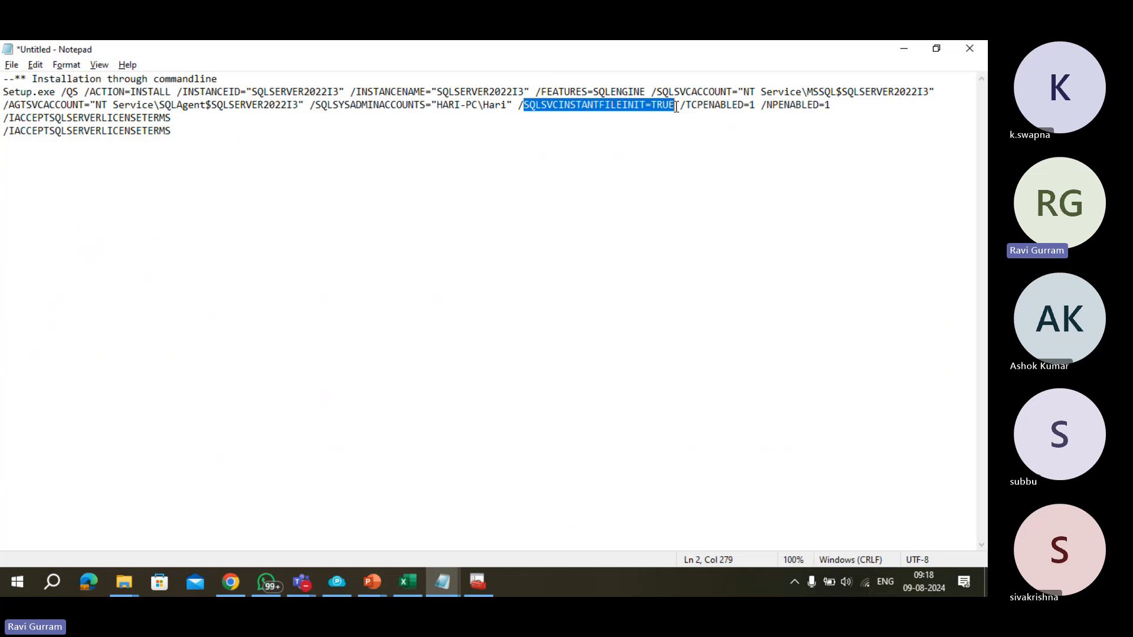
Step: Switch to PowerPoint and bring up the "02 01 All Versions Instllation.pptx" presentation
left_click(362, 581)
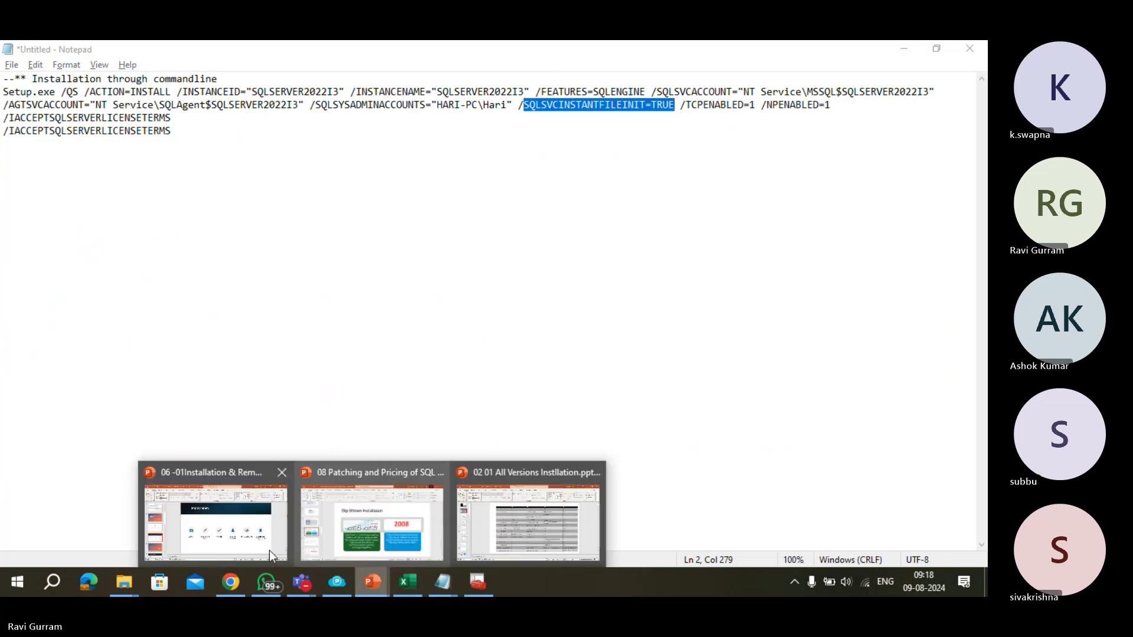
left_click(466, 531)
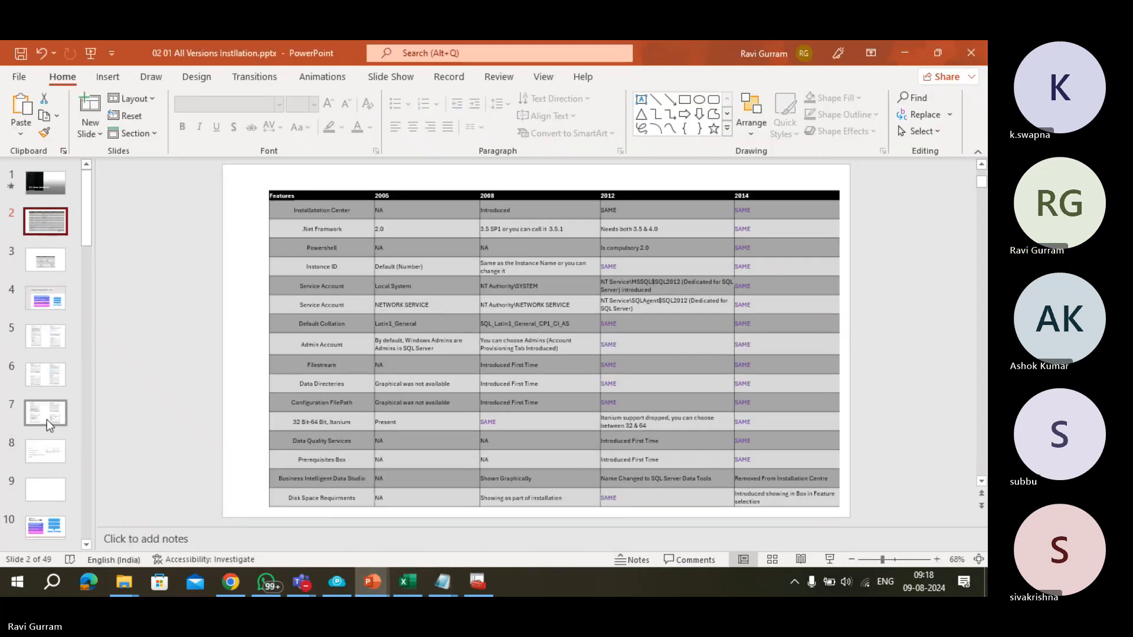
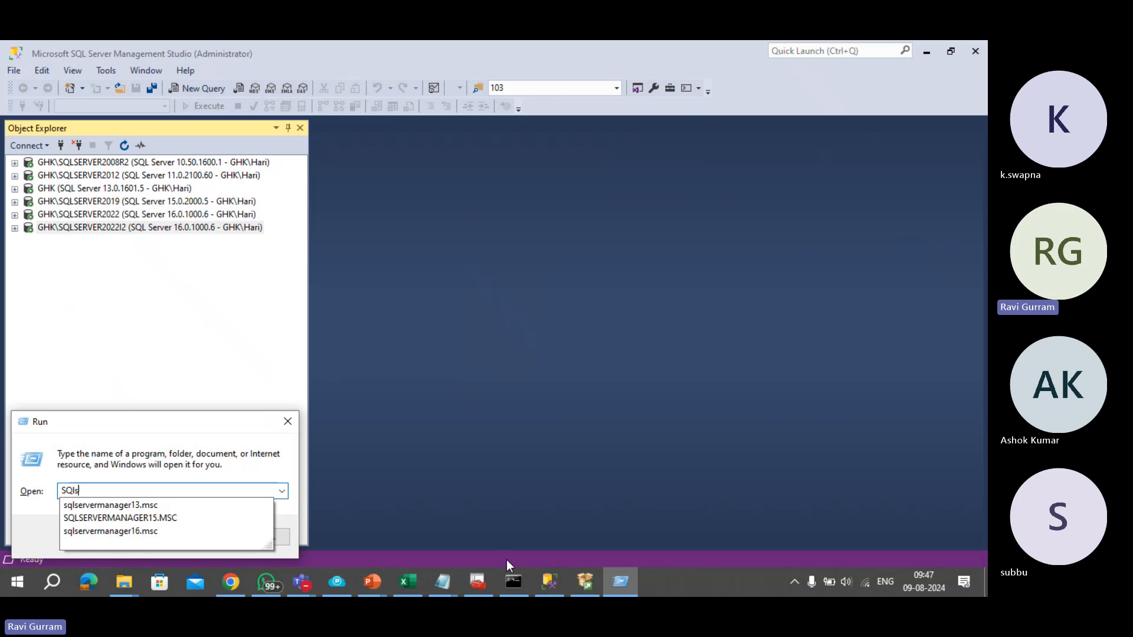
Step: Launch SQL Server Configuration Manager by running SQlservermanager16.msc
type("ger16")
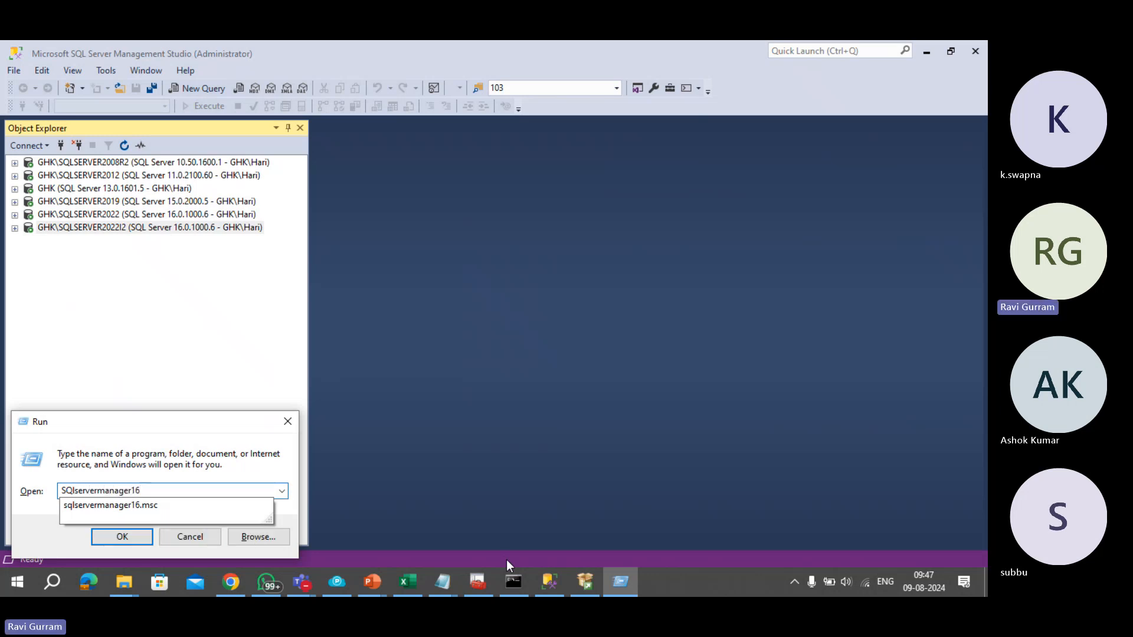
type(".msc")
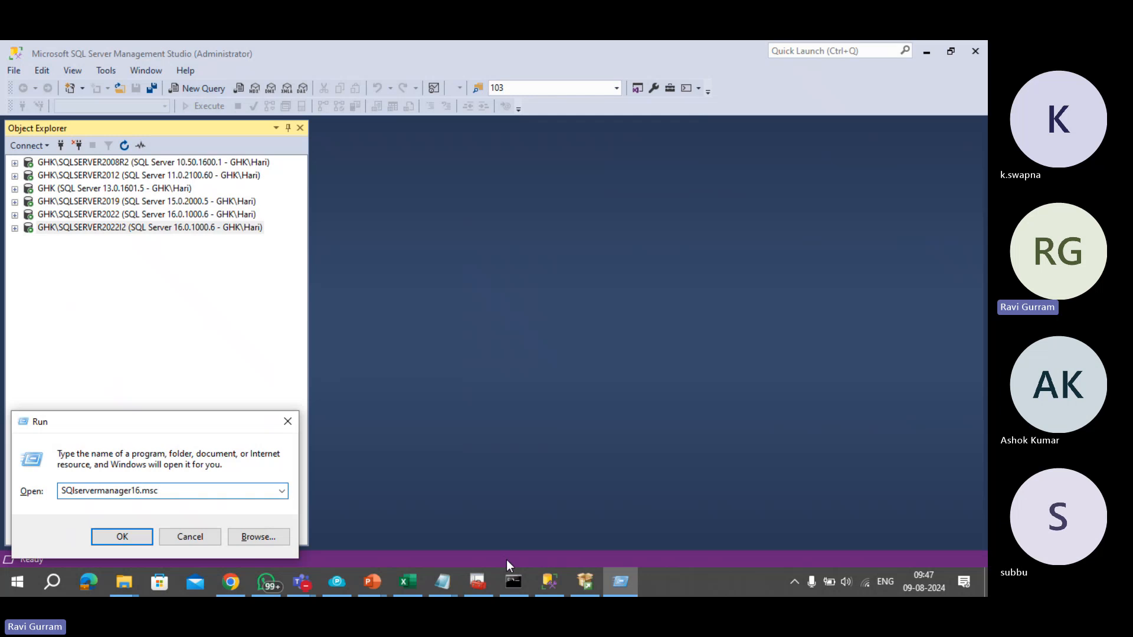
key("Return")
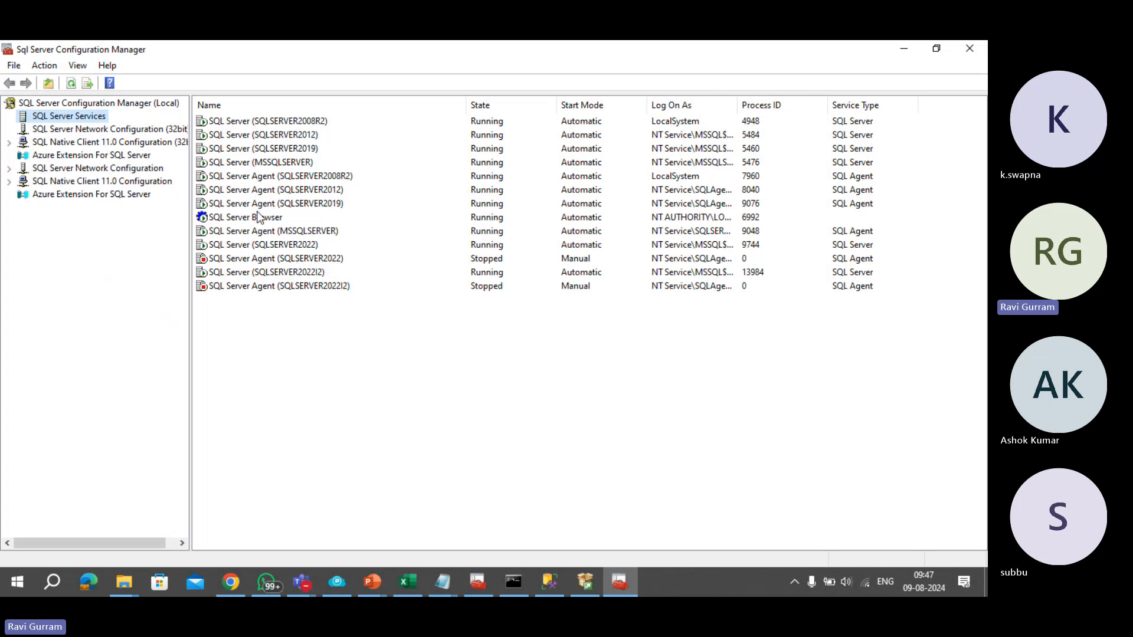
Step: Open Programs and Features by running appwiz.cpl, and maximize its window
key("super+r")
type("appwiz")
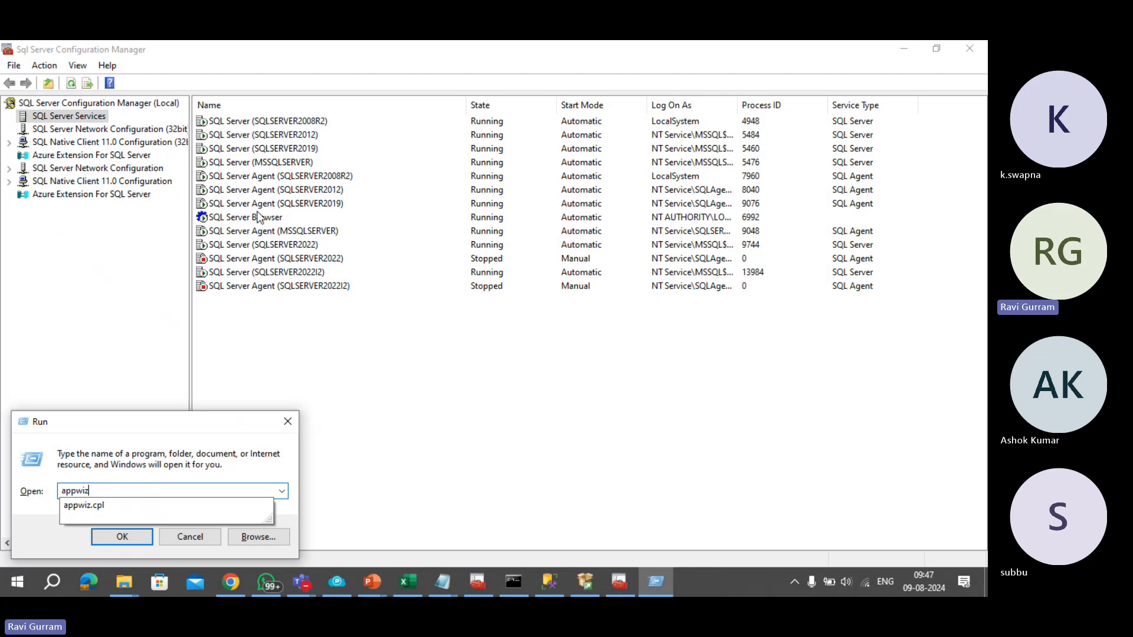
type(".cpl")
key("Return")
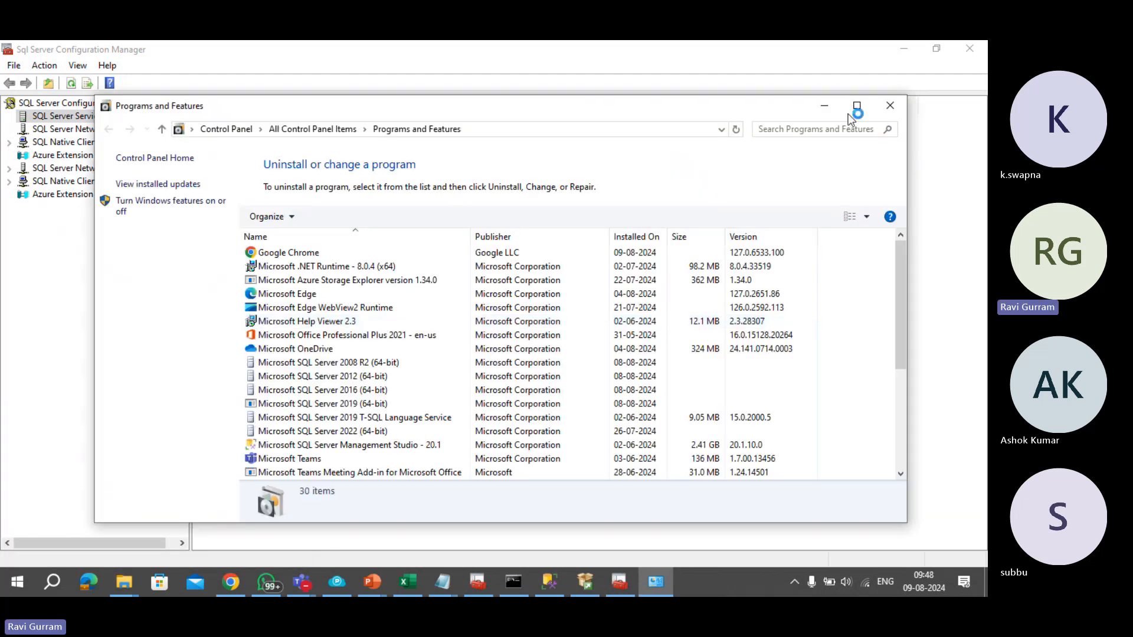
left_click(853, 112)
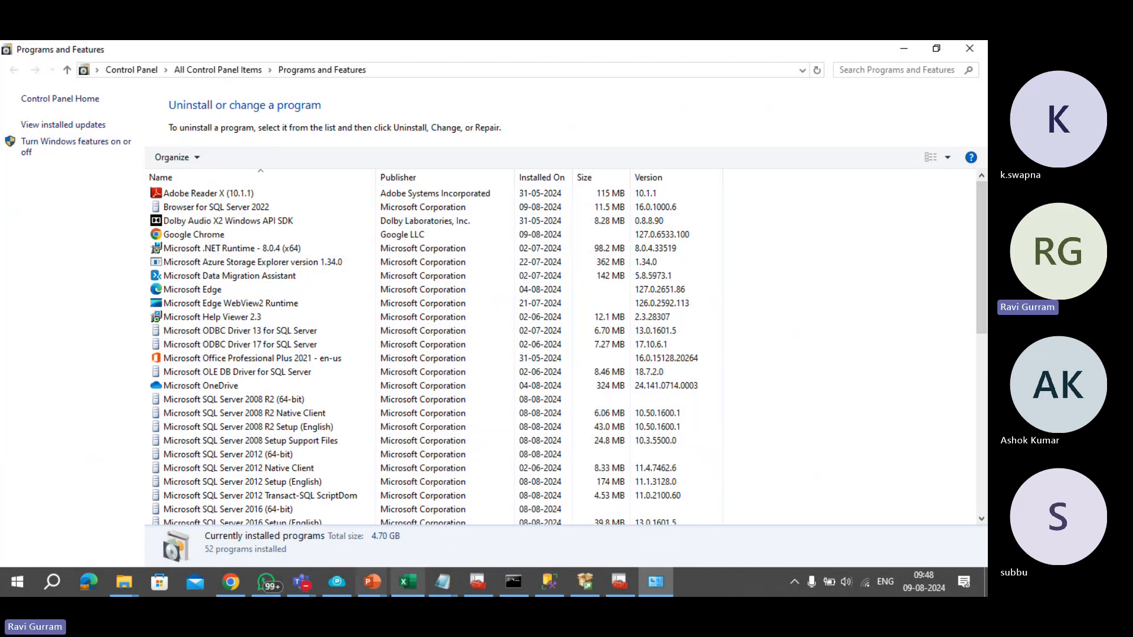
Step: Switch to the "06 -01Installation & Removal Methods OF SQLv2.pptx" presentation in PowerPoint, resume its slide show and advance one slide past "Uninstallation of SQL server"
left_click(374, 587)
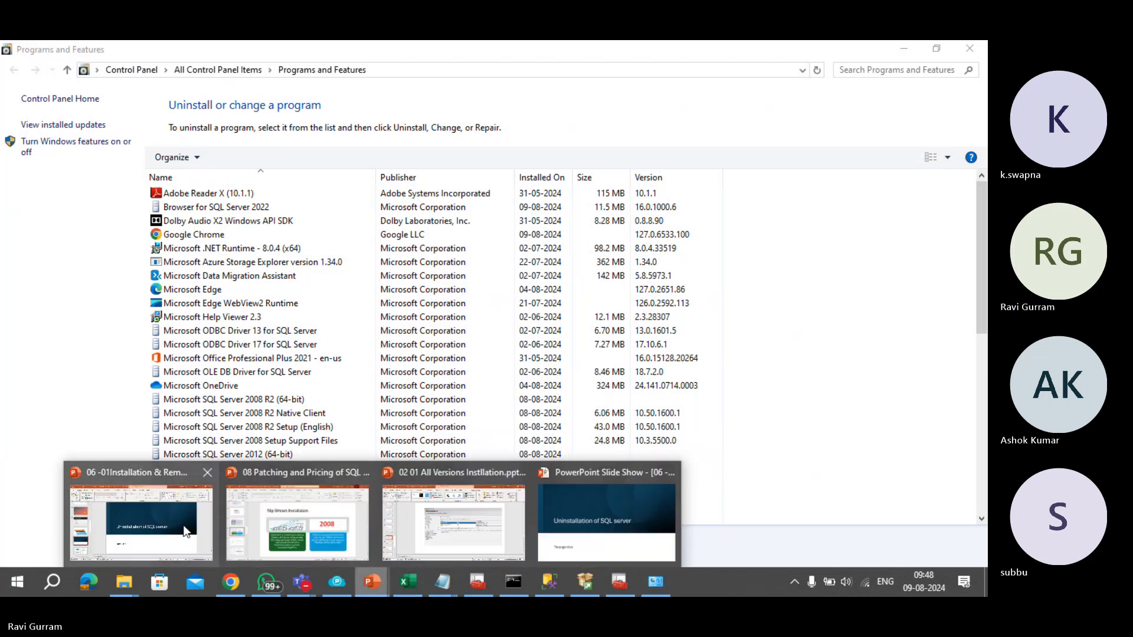
left_click(83, 498)
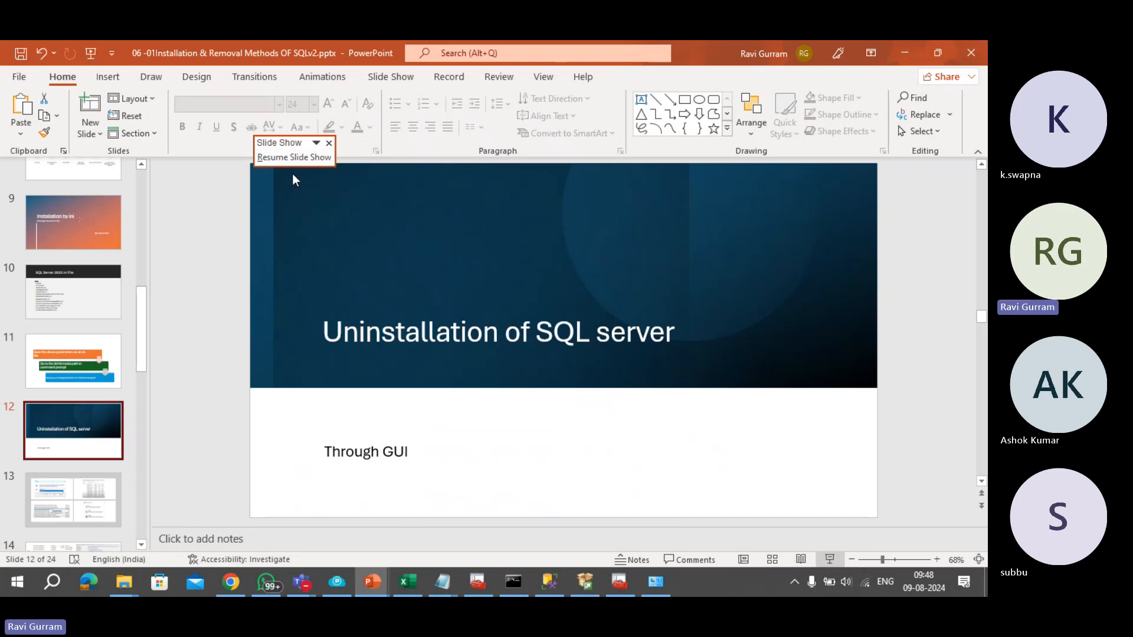
left_click(281, 158)
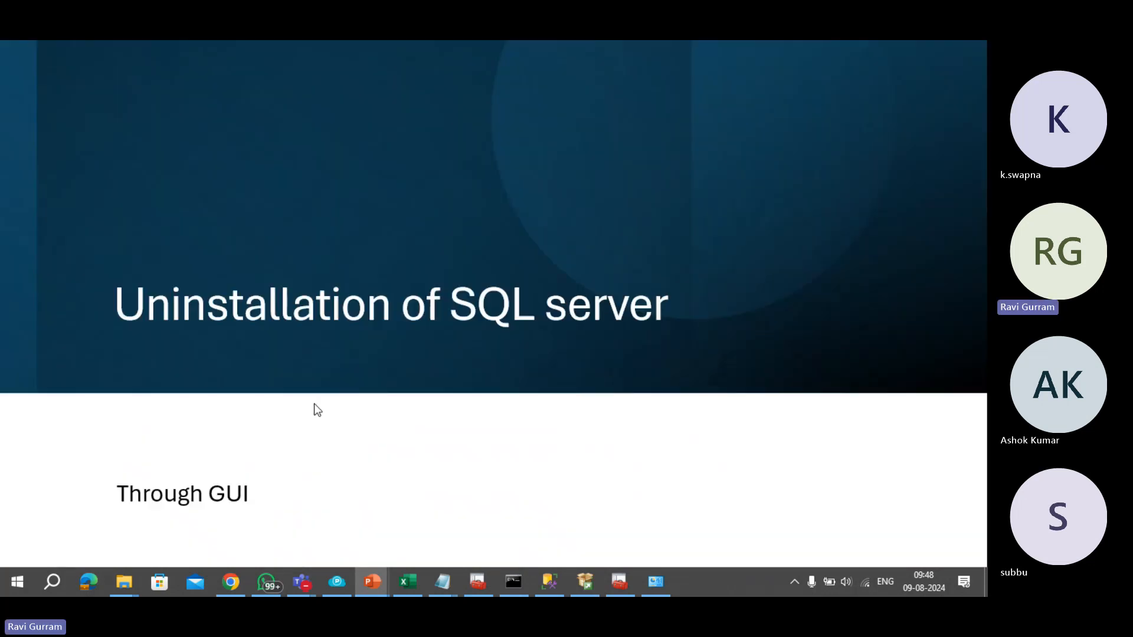
left_click(239, 501)
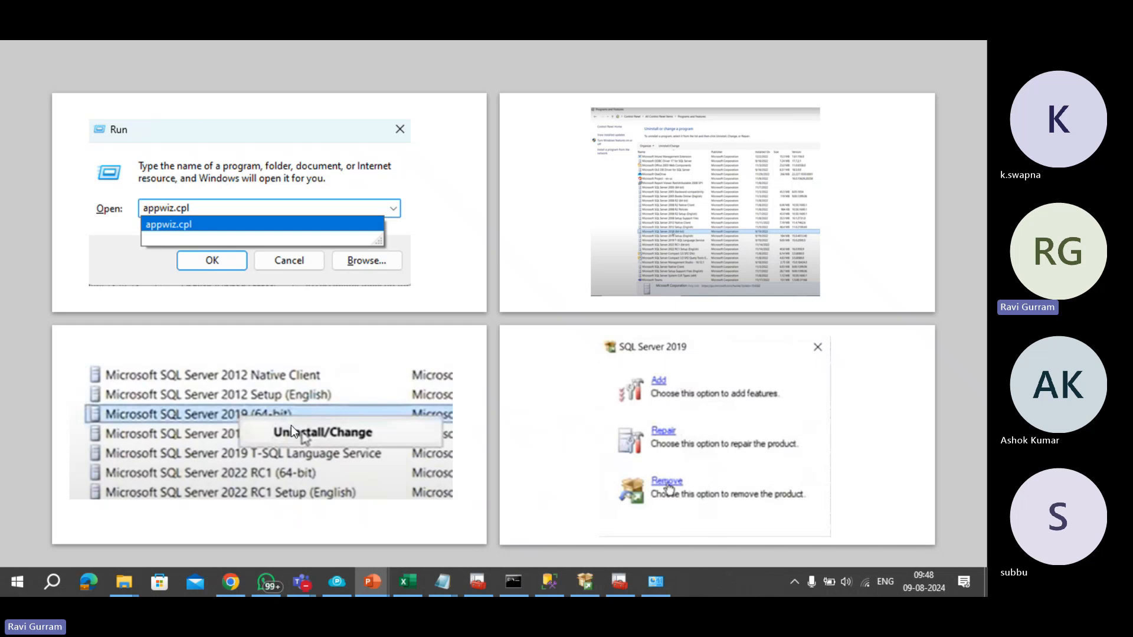
Step: Return to Programs and Features and start Uninstall/Change for Microsoft SQL Server 2022 (64-bit) with the Remove option
key("alt+Tab")
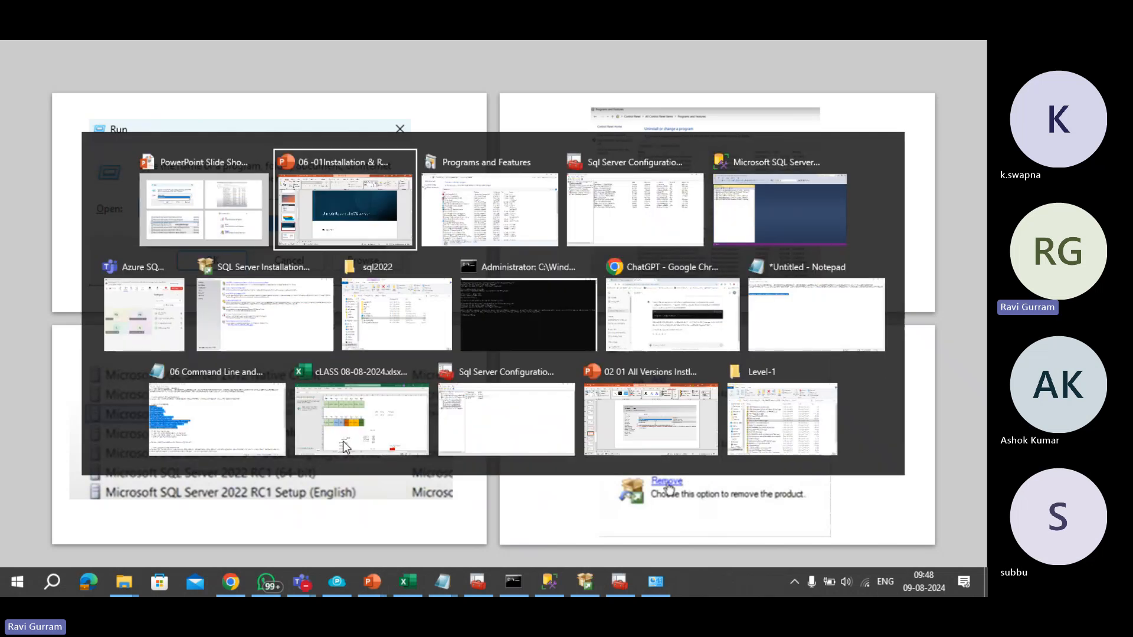
key("alt+Tab")
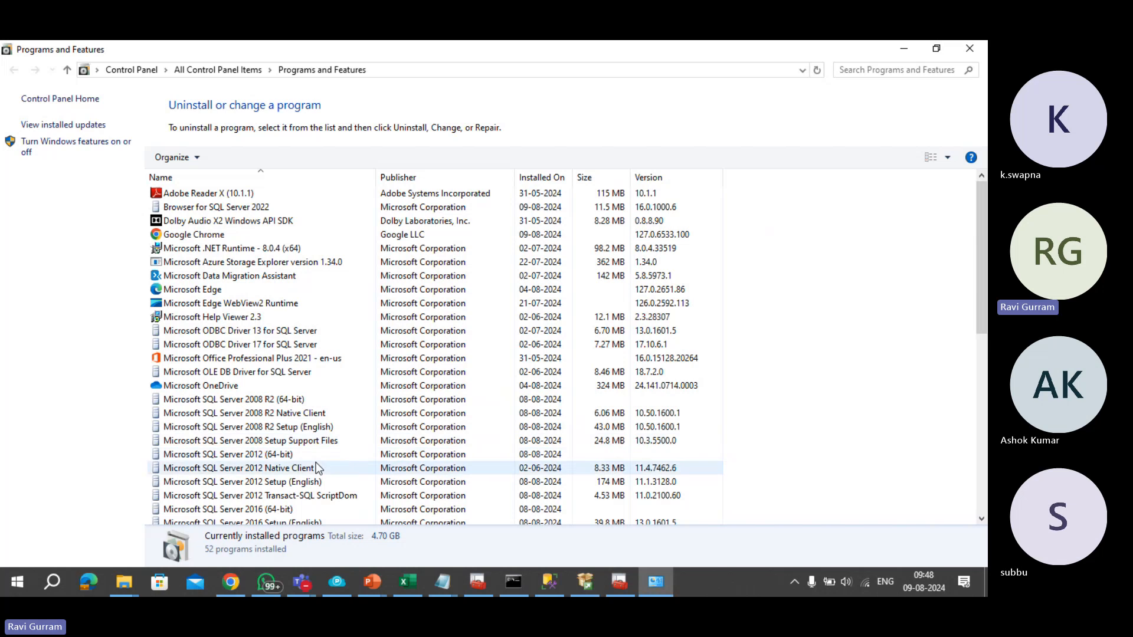
scroll(317, 461, "down", 5)
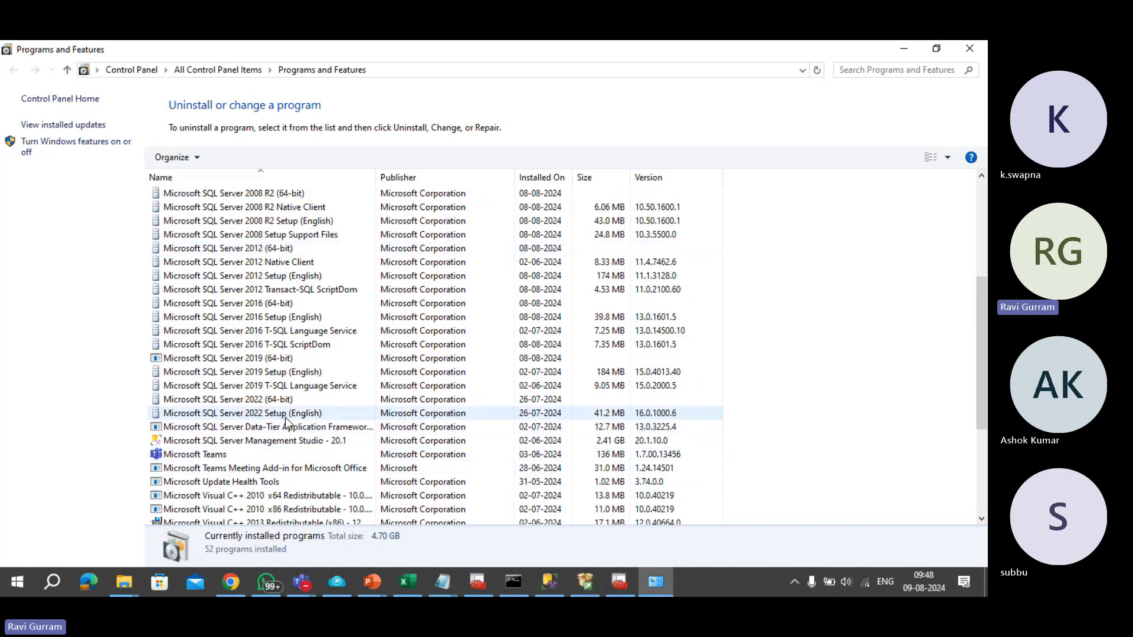
left_click(266, 402)
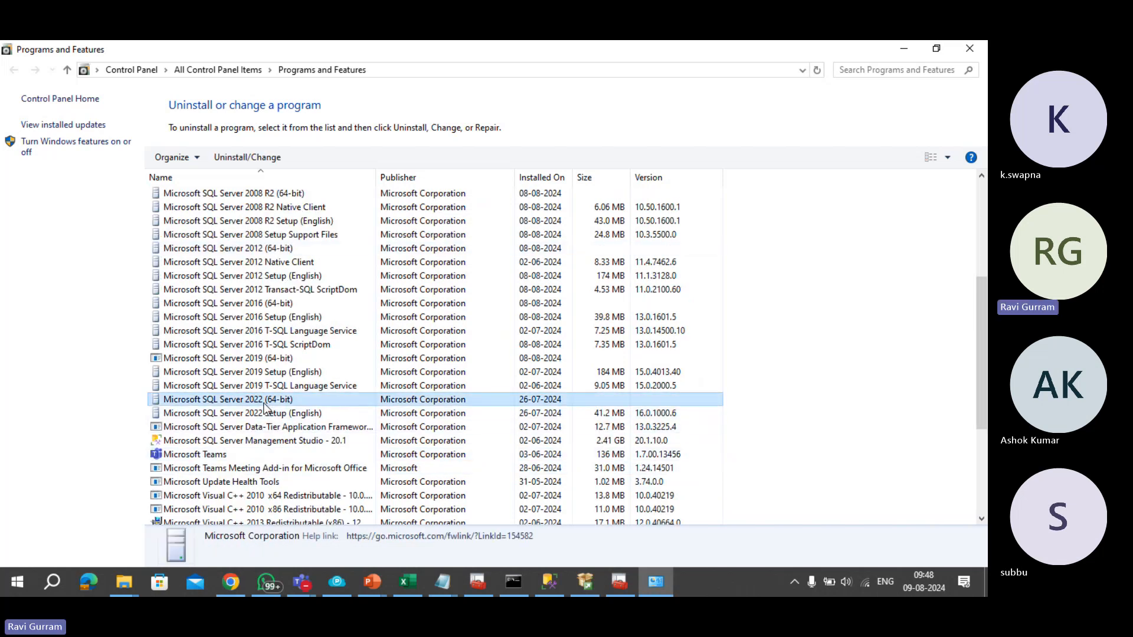
left_click(293, 414)
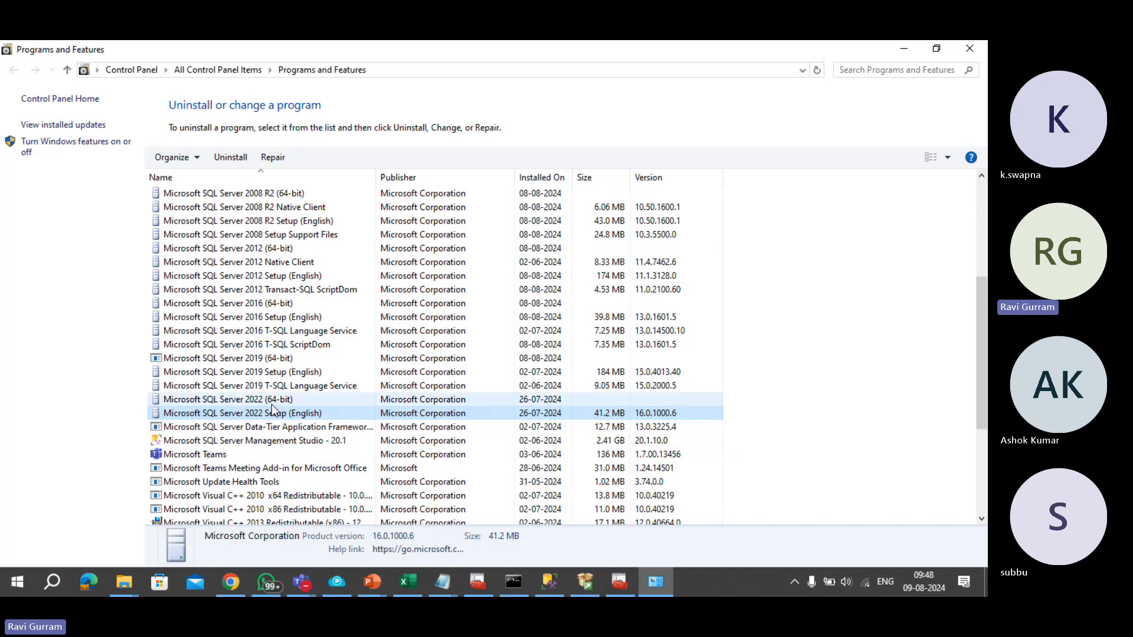
left_click(271, 404)
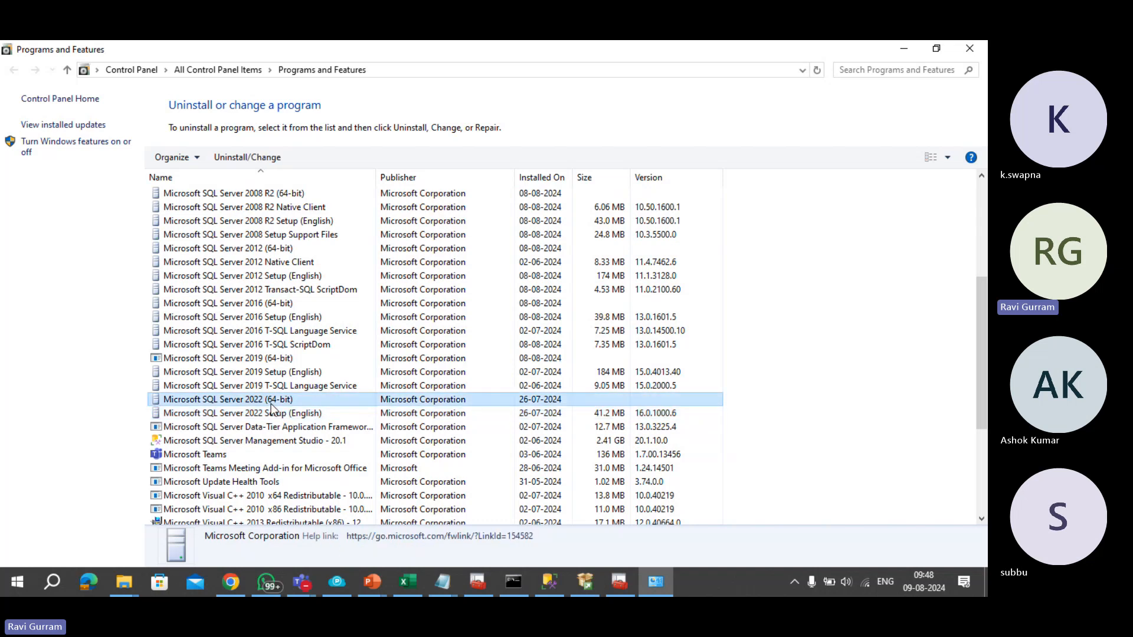
right_click(271, 407)
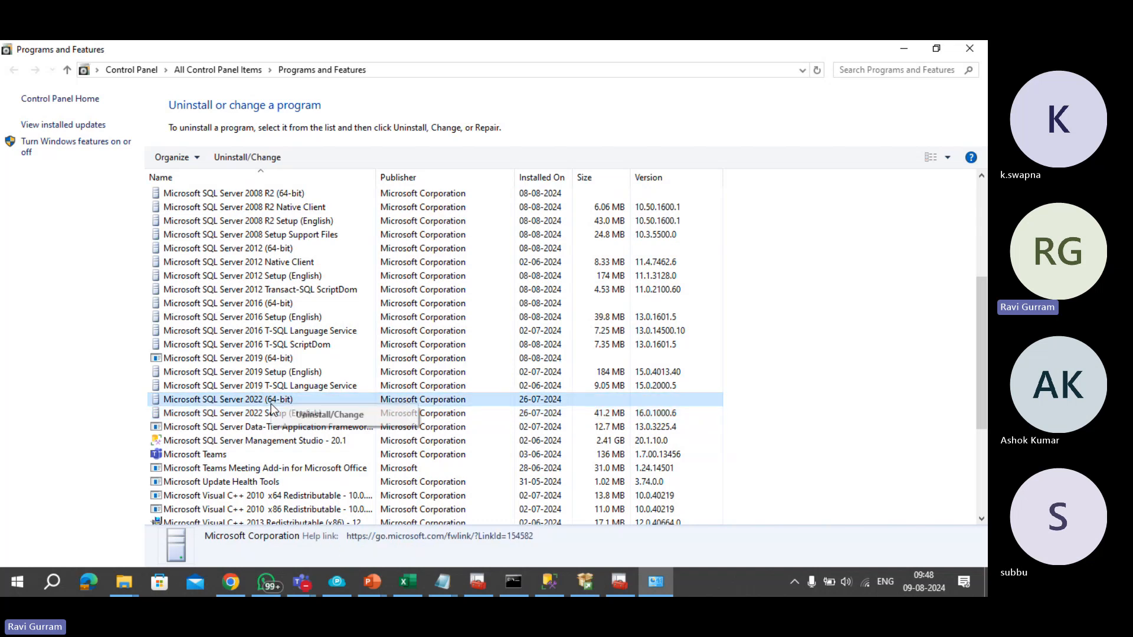
left_click(299, 420)
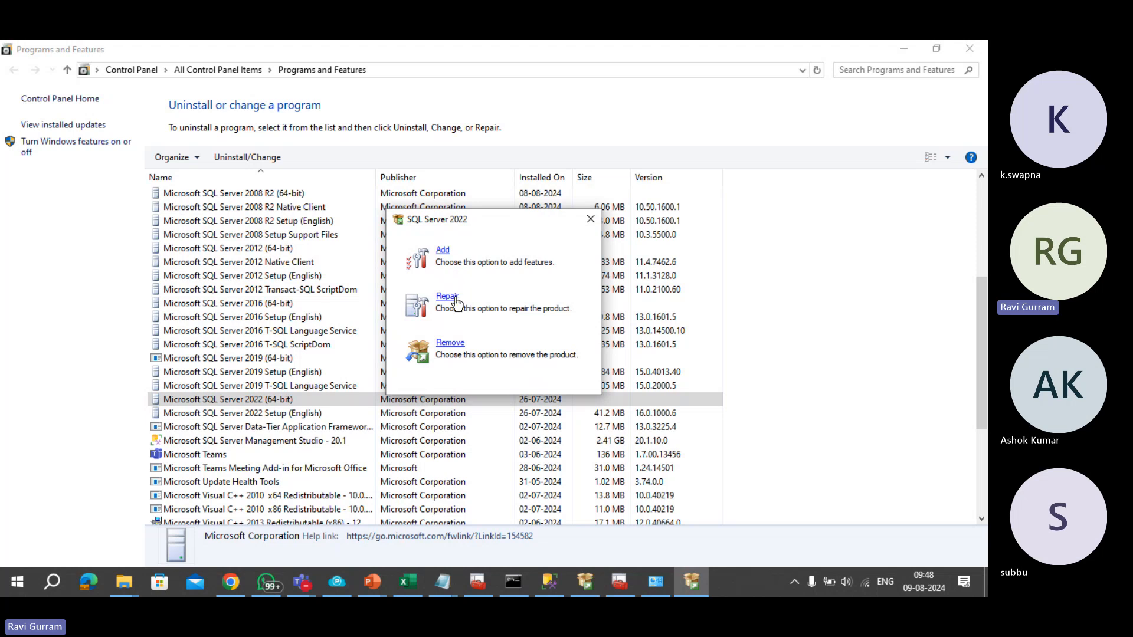
left_click(448, 346)
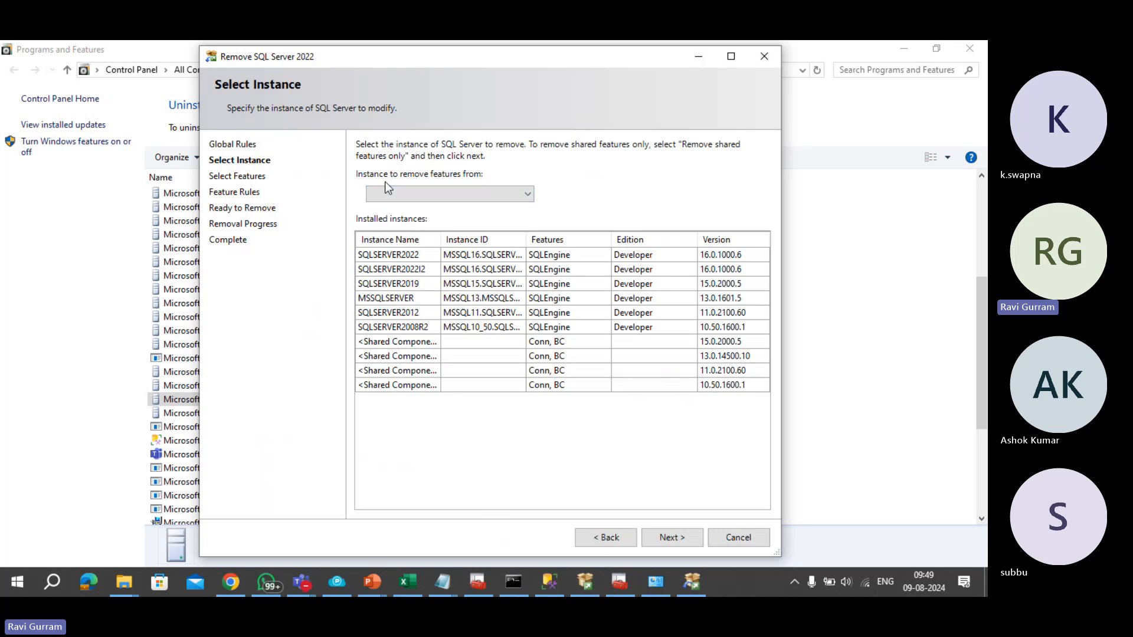
Step: Choose instance SQLSERVER2022I2 with Database Engine Services for removal, and proceed to the Ready to Remove page
left_click(526, 200)
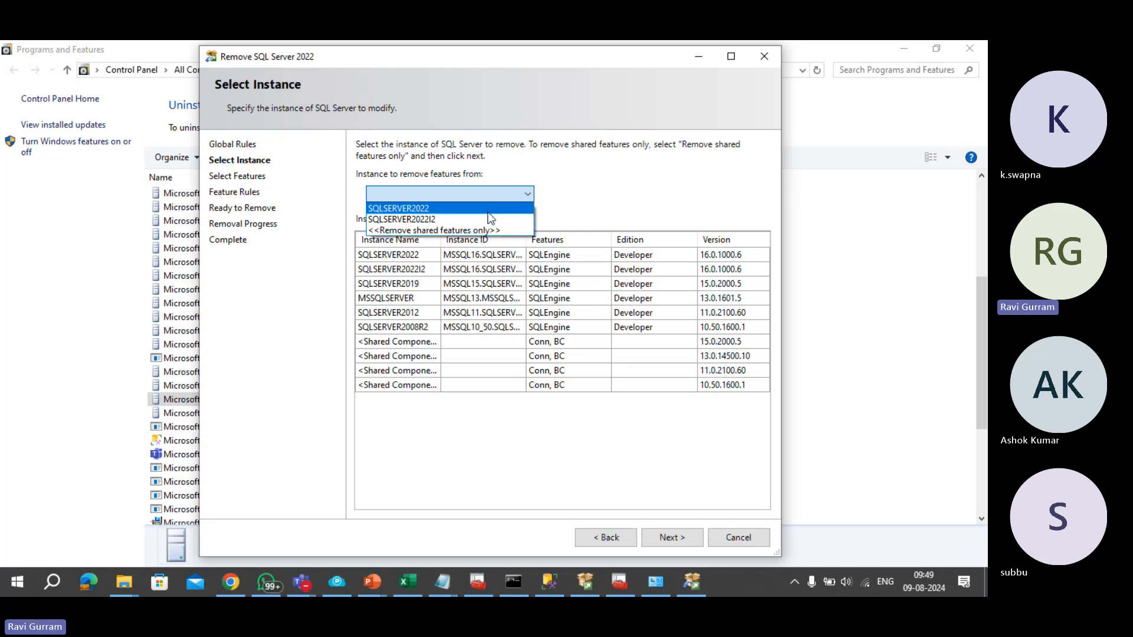
left_click(463, 222)
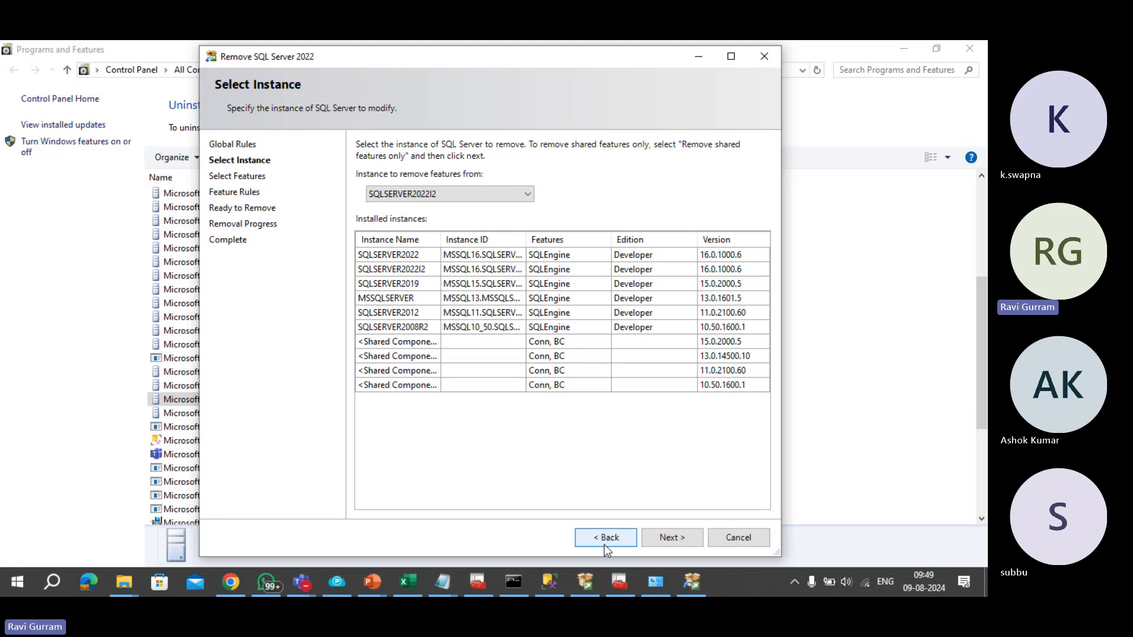
left_click(657, 538)
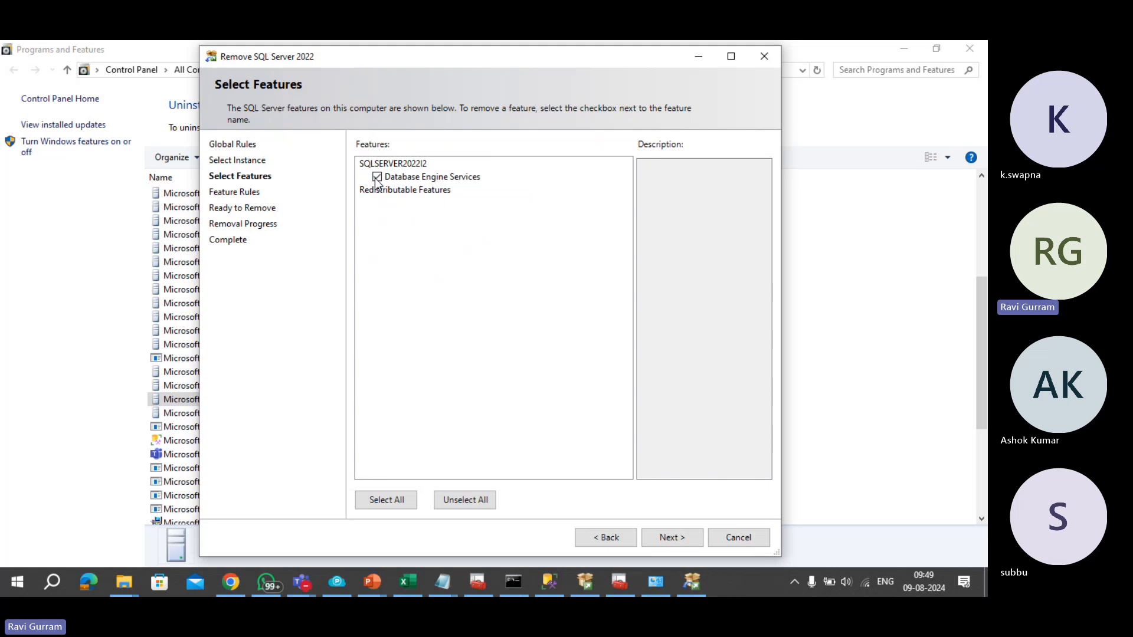
left_click(663, 539)
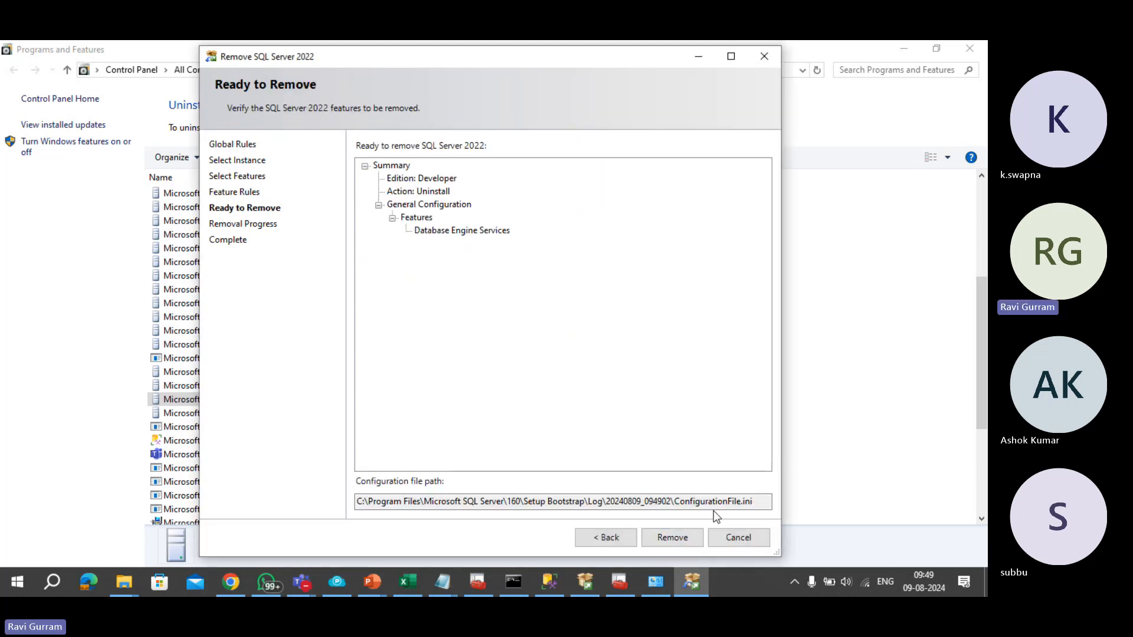
Step: Copy the folder portion of the removal configuration file path and open that log folder in File Explorer
left_click(672, 502)
left_click_drag(672, 502, 233, 486)
key("ctrl+c")
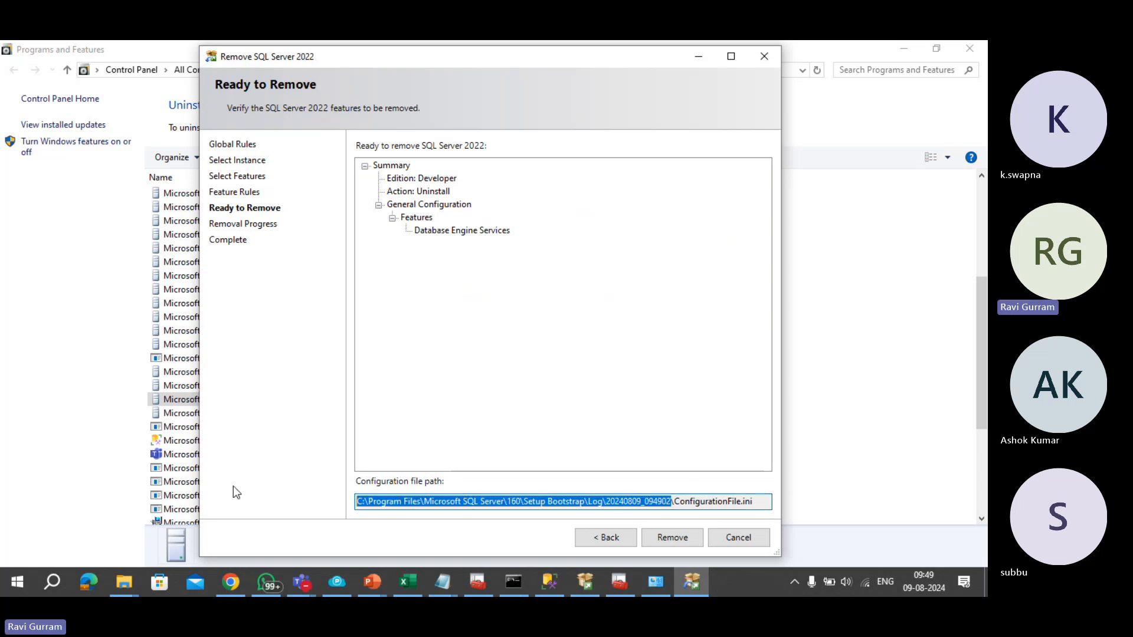
key("super+r")
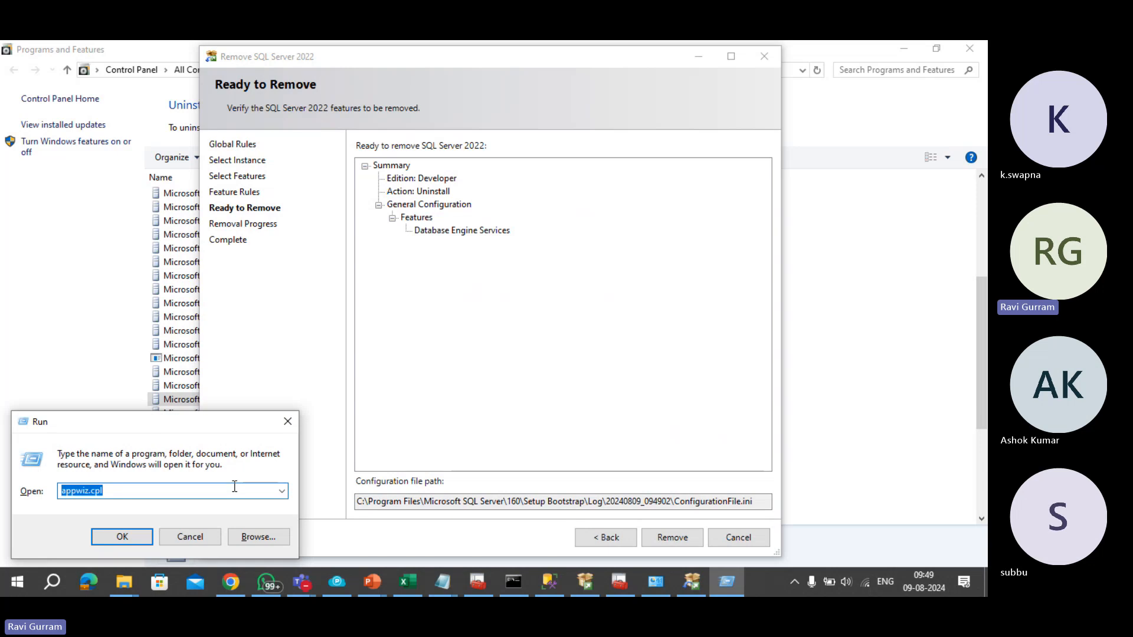
key("ctrl+v")
key("Return")
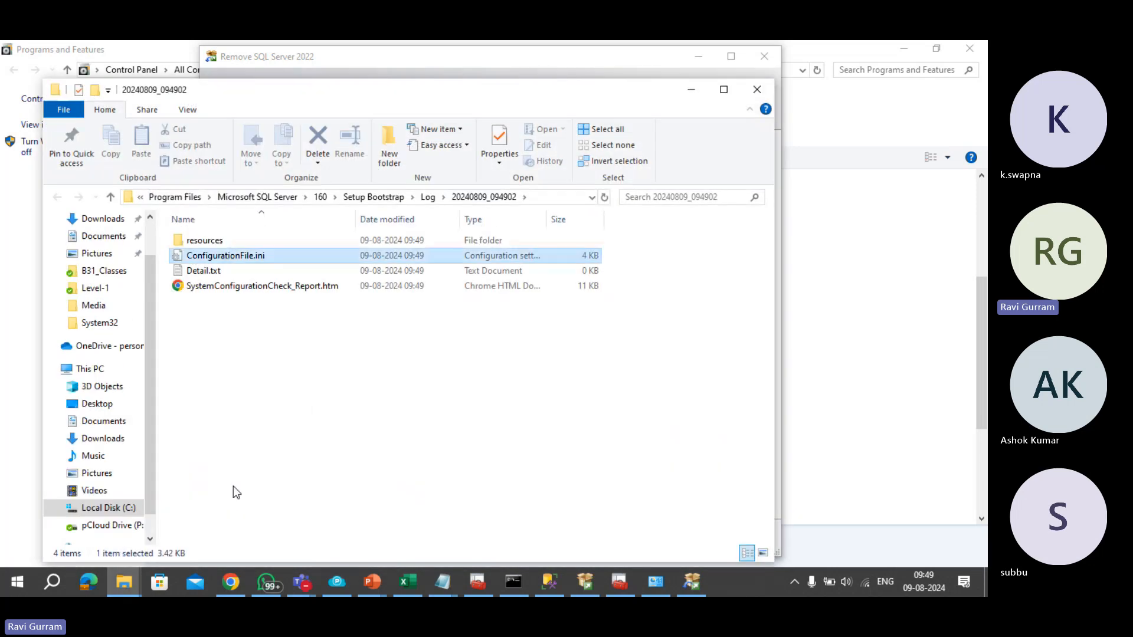
Step: Open ConfigurationFile.ini for editing in Notepad, highlight the ACTION="Uninstall" line and examine the uninstall options
right_click(224, 255)
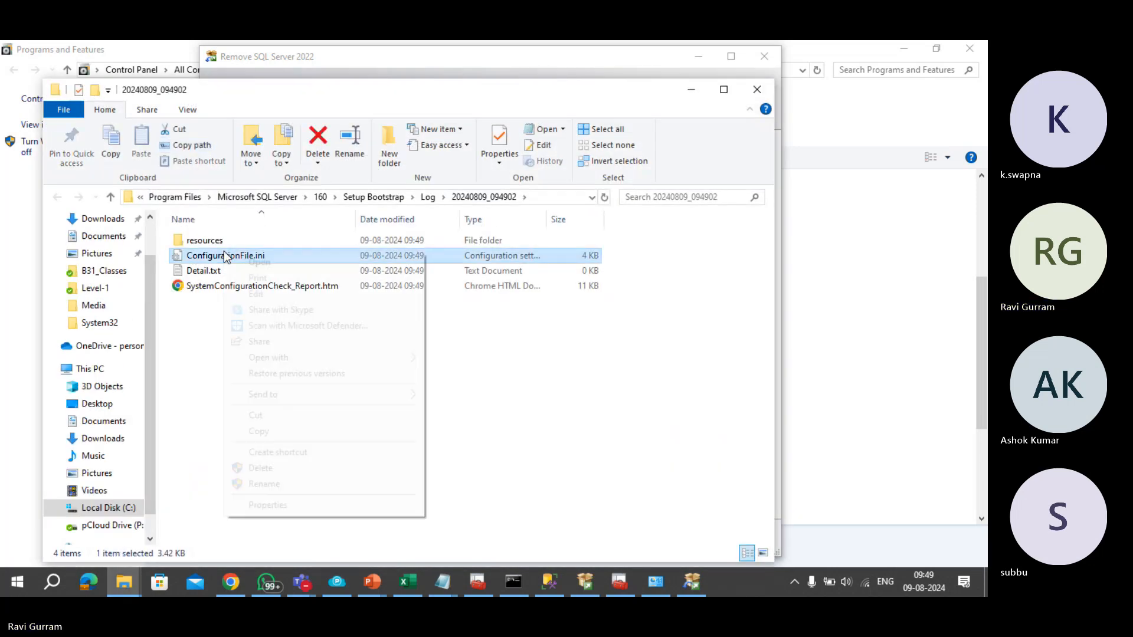
left_click(272, 292)
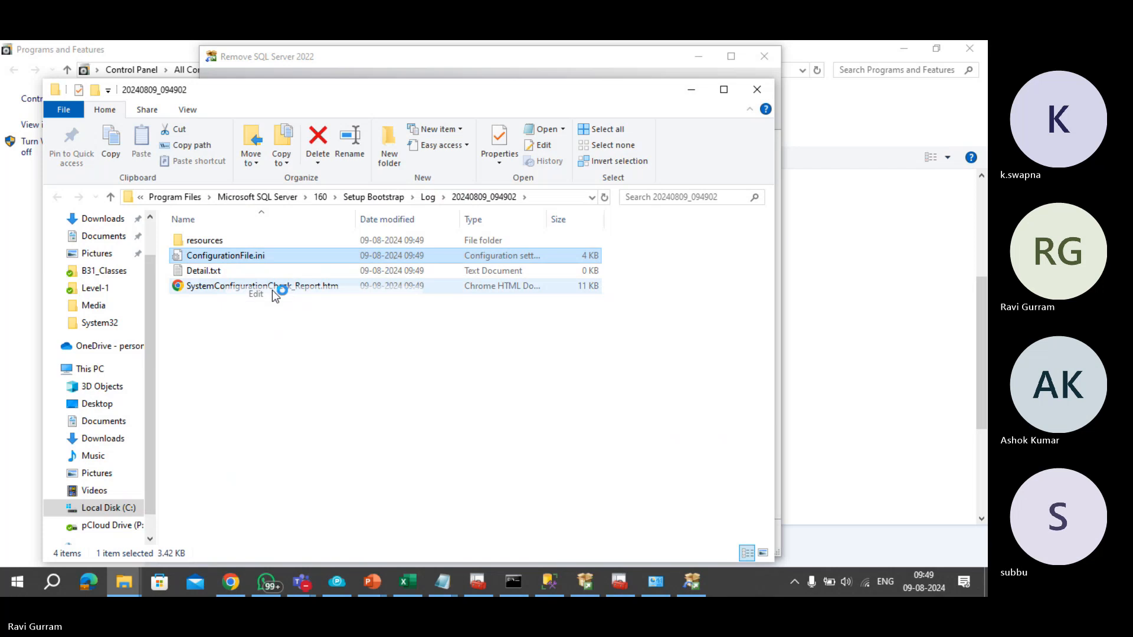
scroll(274, 290, "down", 6)
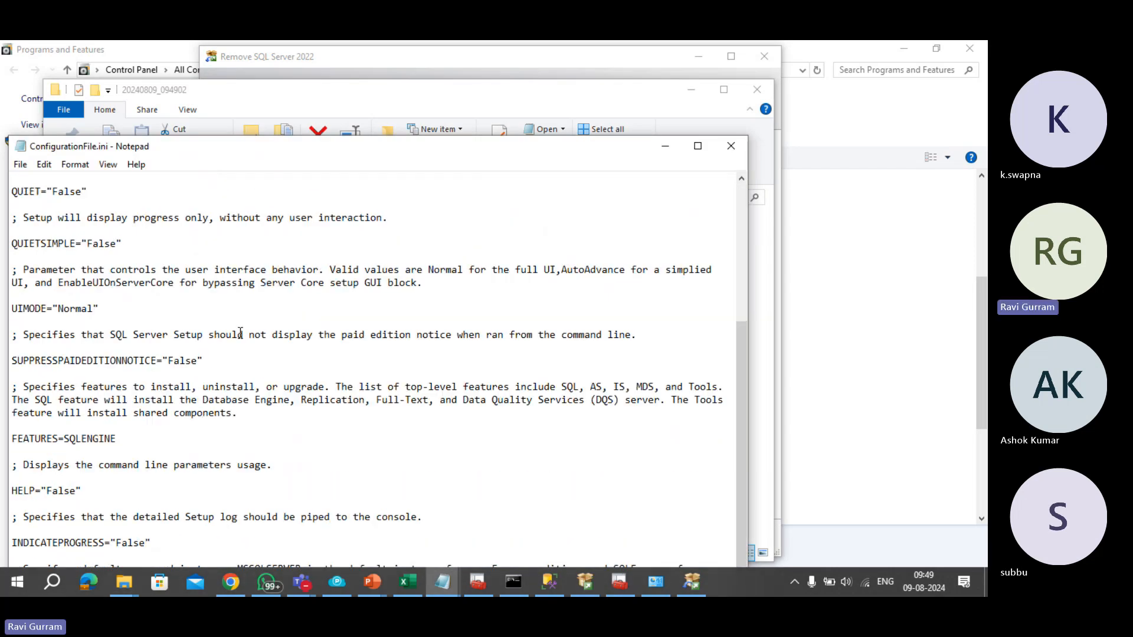
scroll(236, 294, "up", 6)
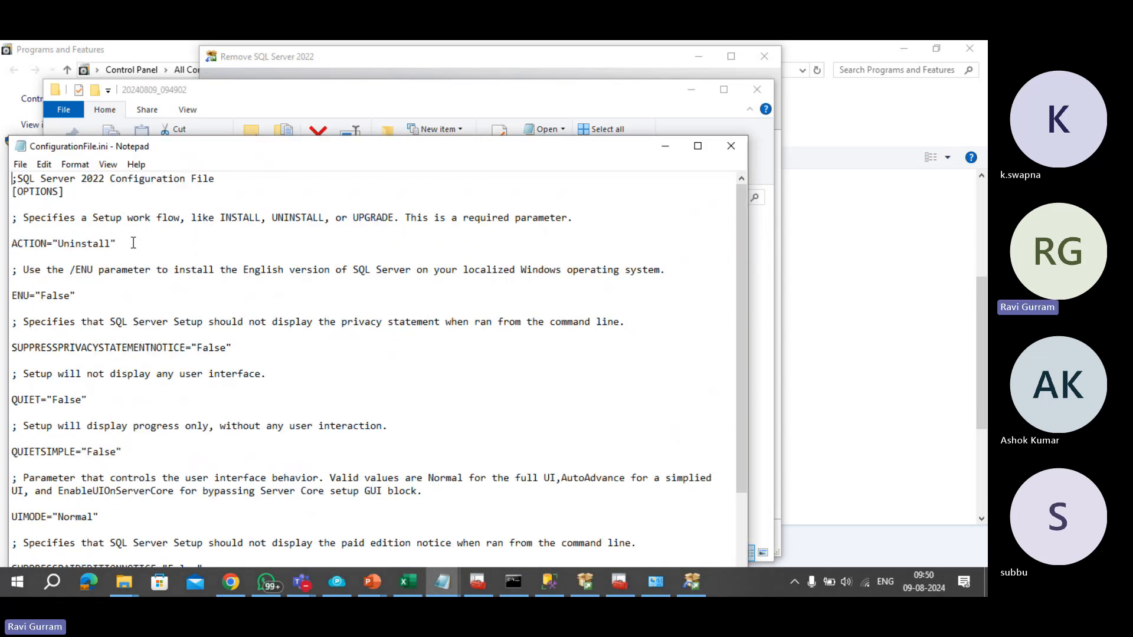
left_click_drag(132, 243, 3, 238)
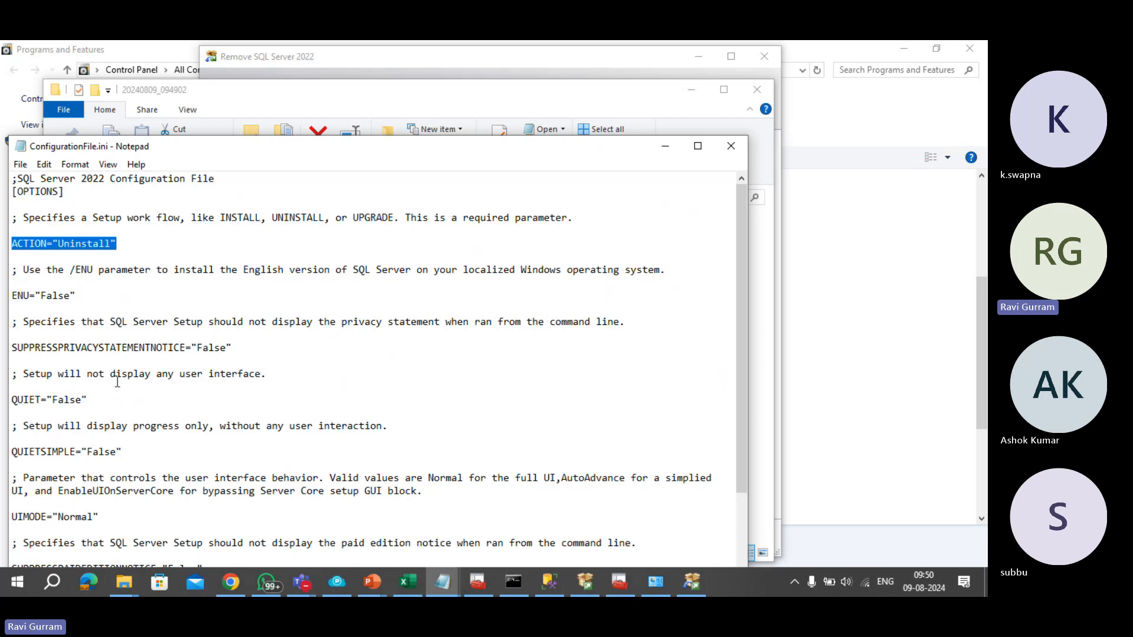
scroll(158, 419, "down", 5)
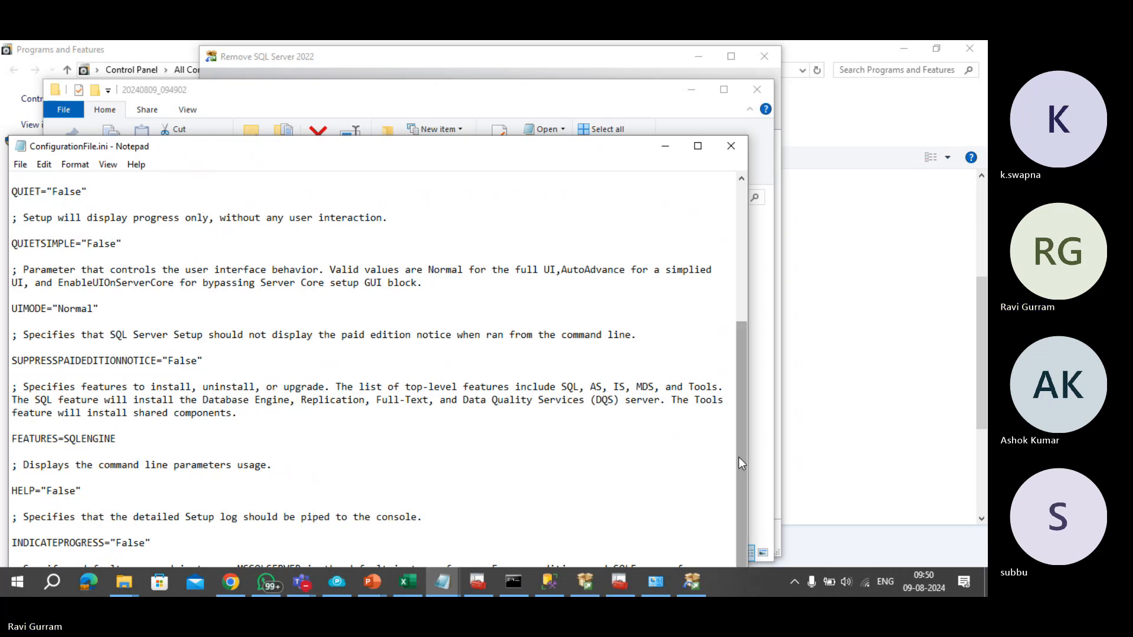
Step: Maximize ConfigurationFile.ini, highlight the INSTANCENAME line, review the uninstall options and close the file
left_click(697, 146)
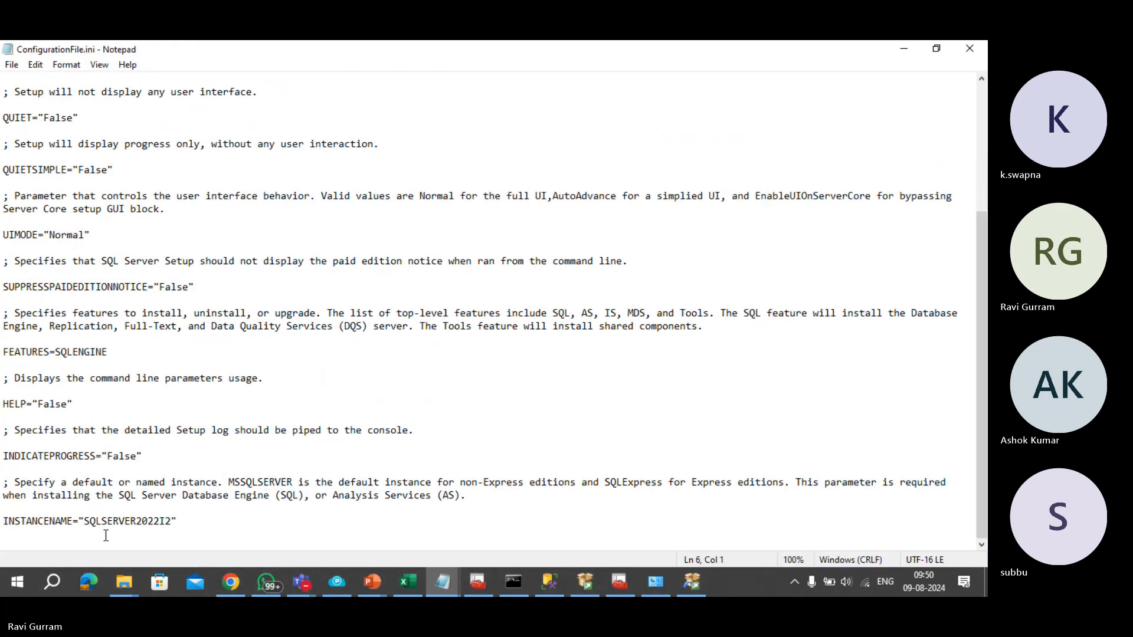
triple_click(122, 524)
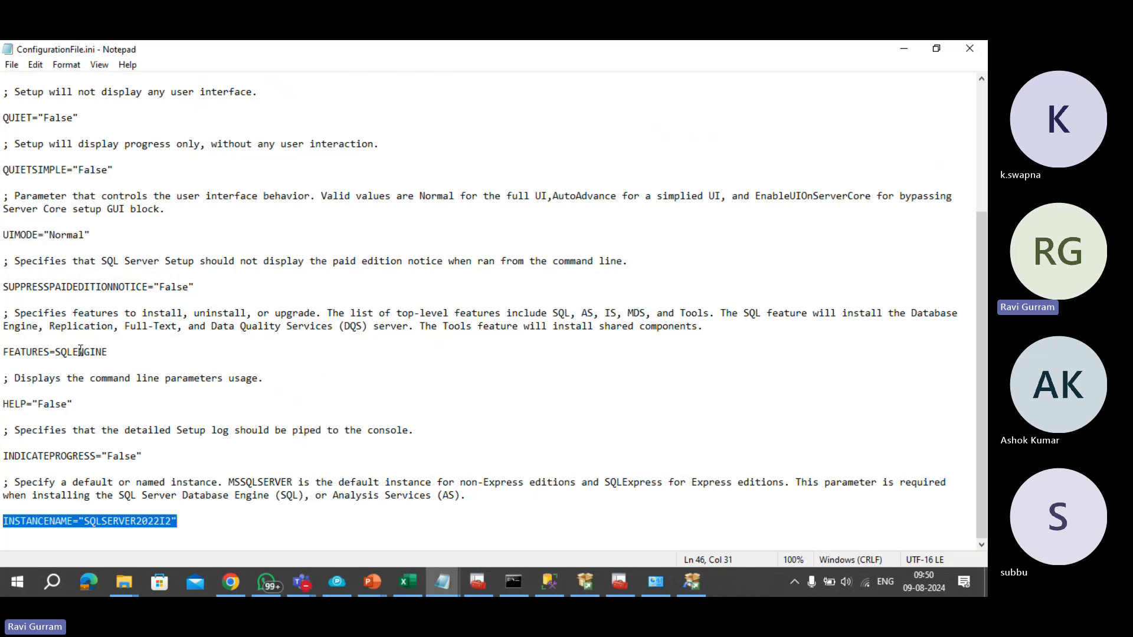
scroll(150, 286, "up", 5)
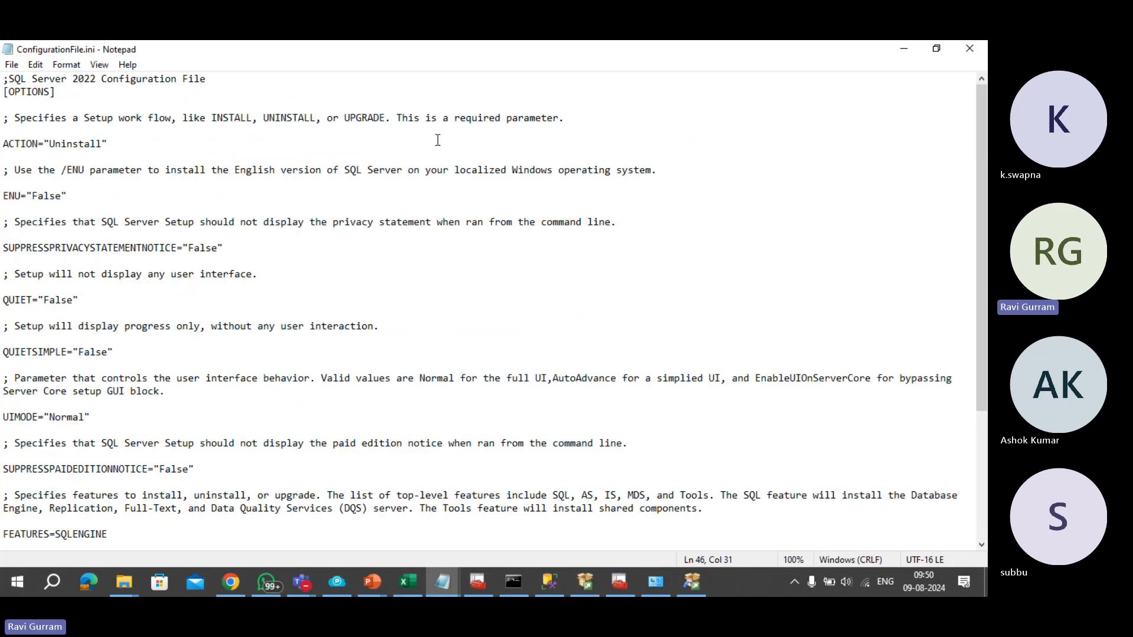
left_click(981, 52)
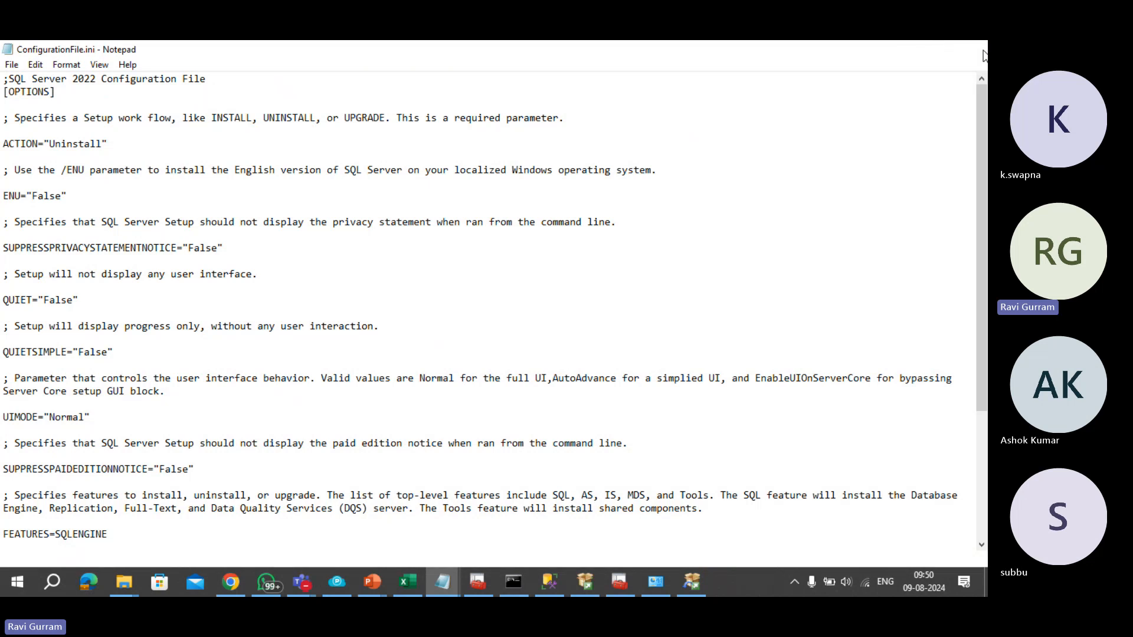
Step: Return to the Remove SQL Server 2022 wizard, run the removal of Database Engine Services and close the completed wizard
left_click(836, 246)
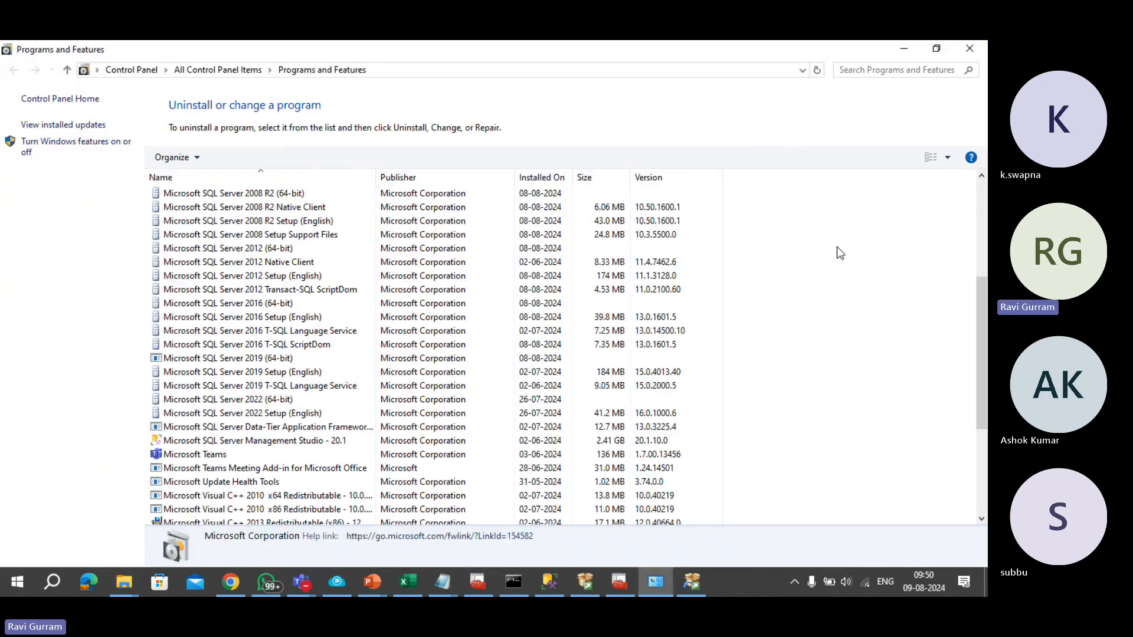
left_click(681, 583)
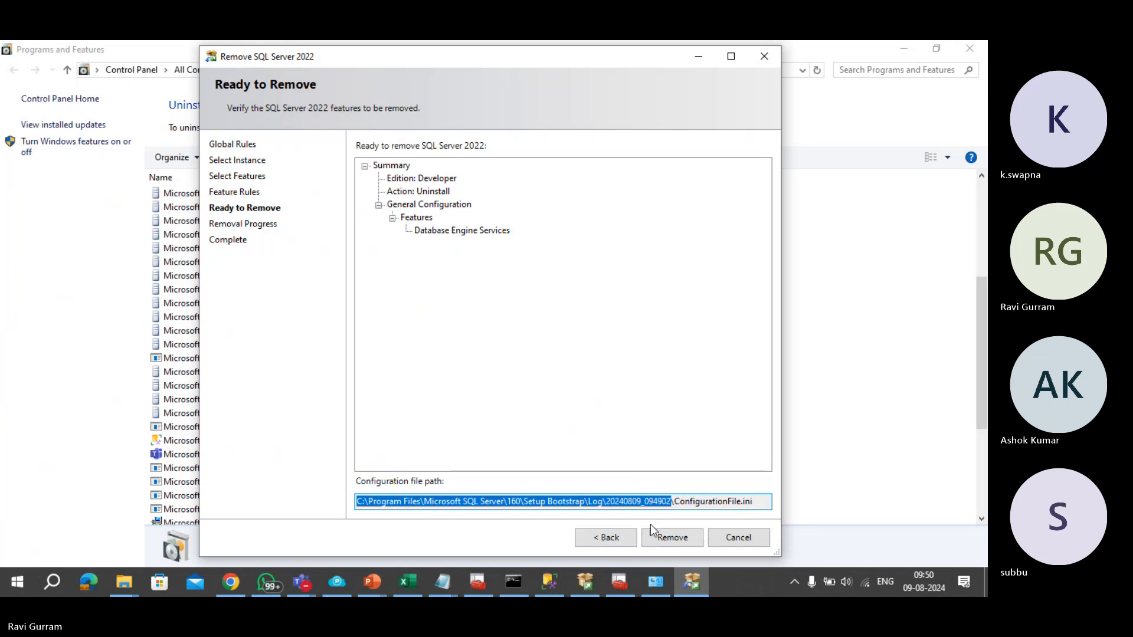
left_click(699, 369)
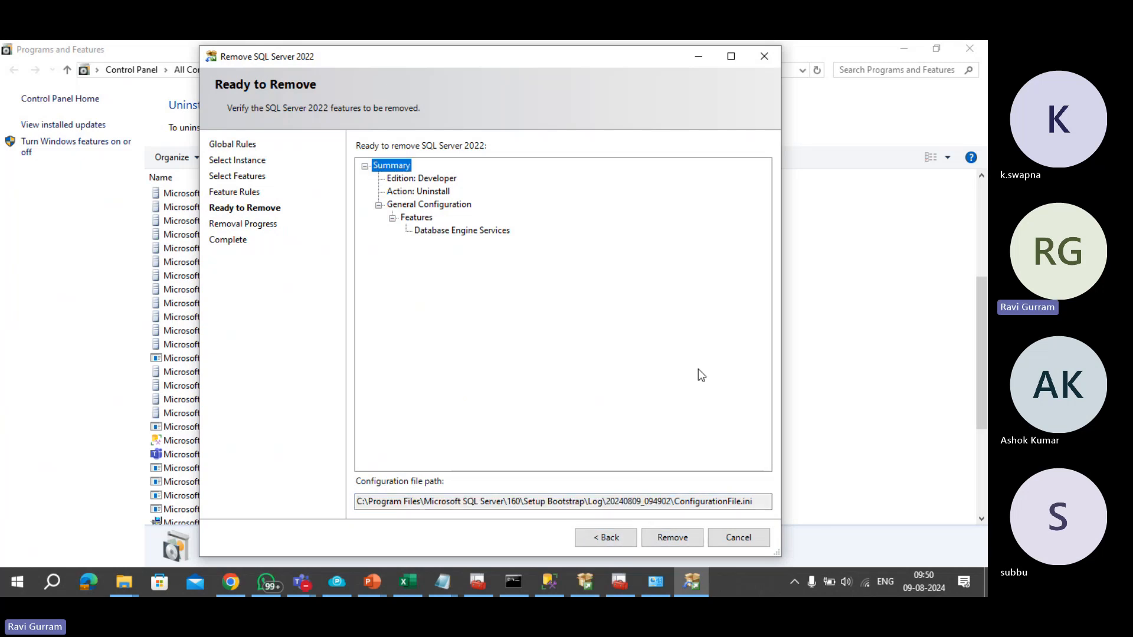
left_click(670, 538)
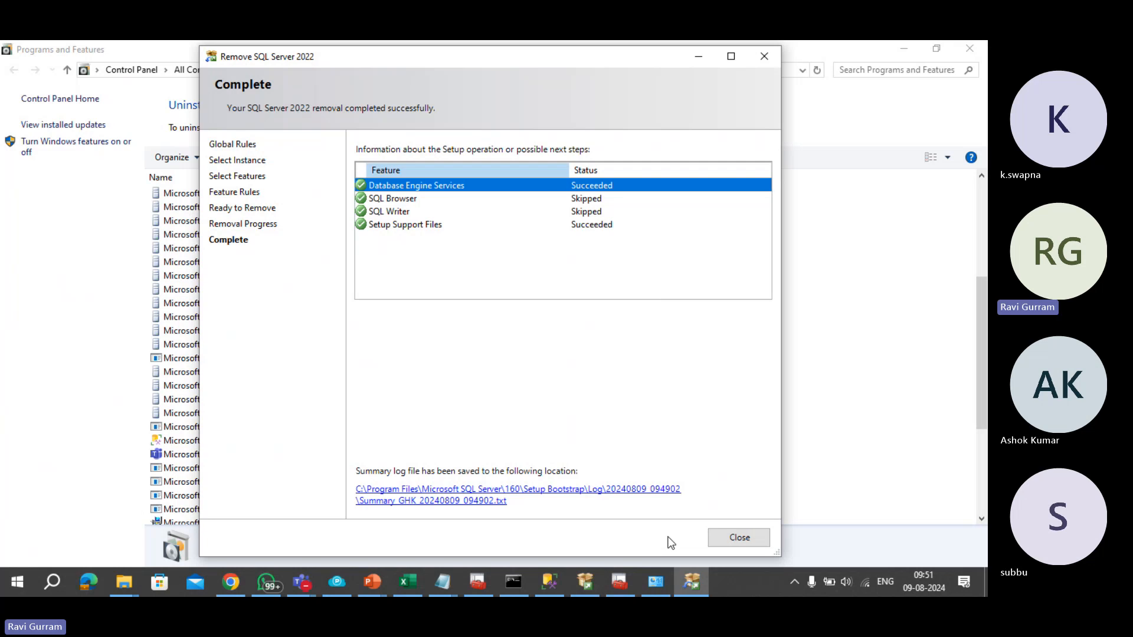
left_click(713, 538)
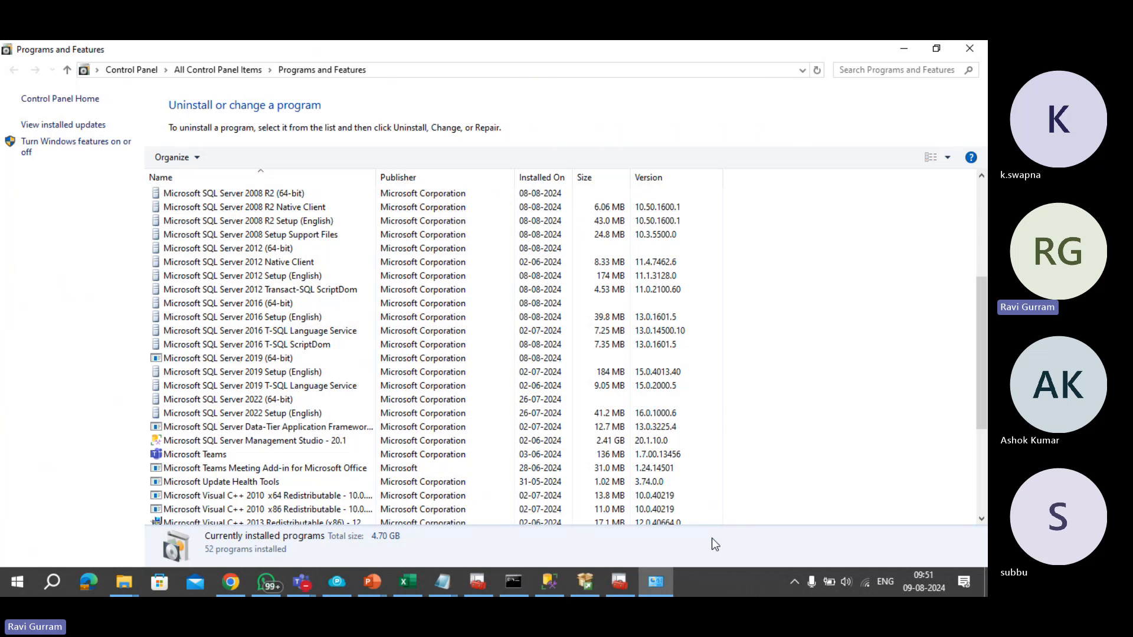
Step: Switch to the PowerPoint presentation, end the slide show and advance to the "Uninstallation of SQL server – Through CUI" slide
left_click(902, 49)
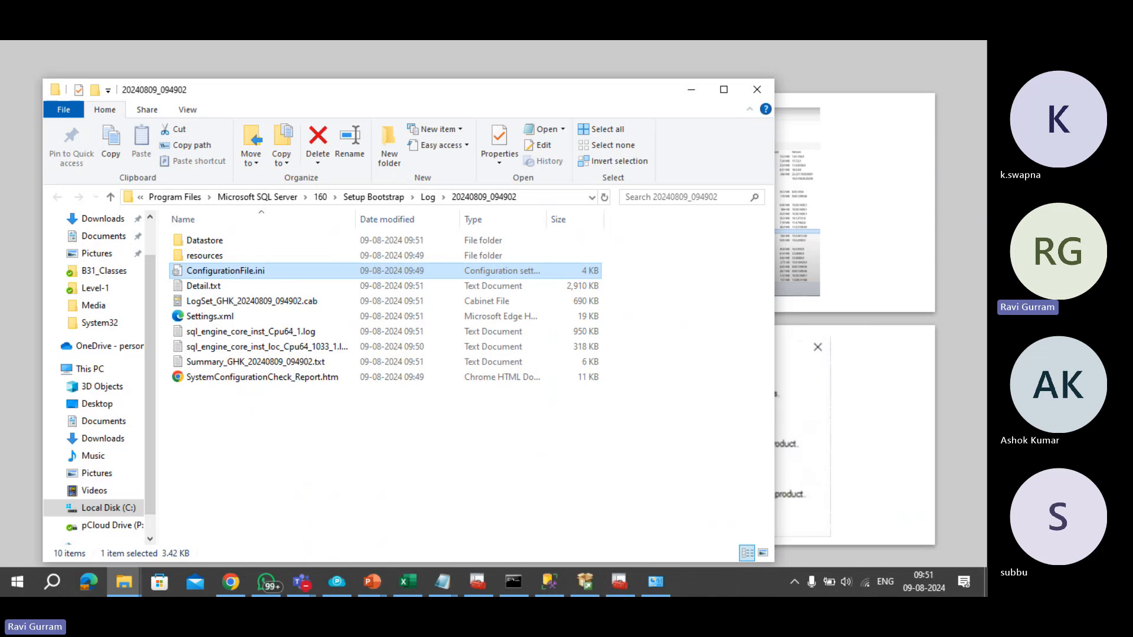
key("alt+Tab")
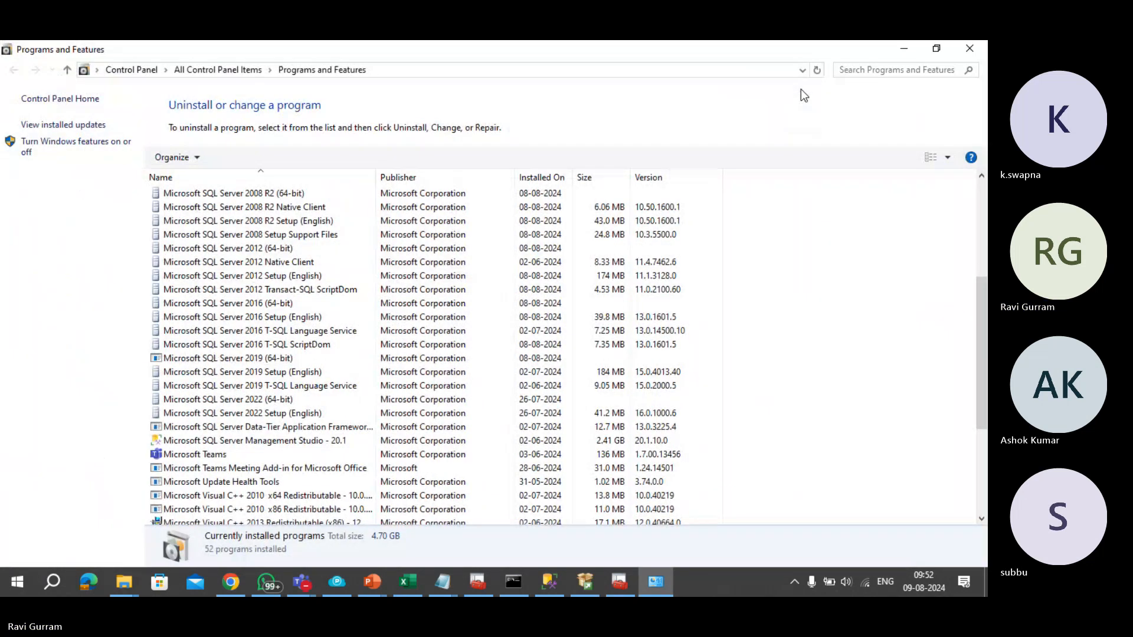
key("alt+Tab")
key("alt+Tab")
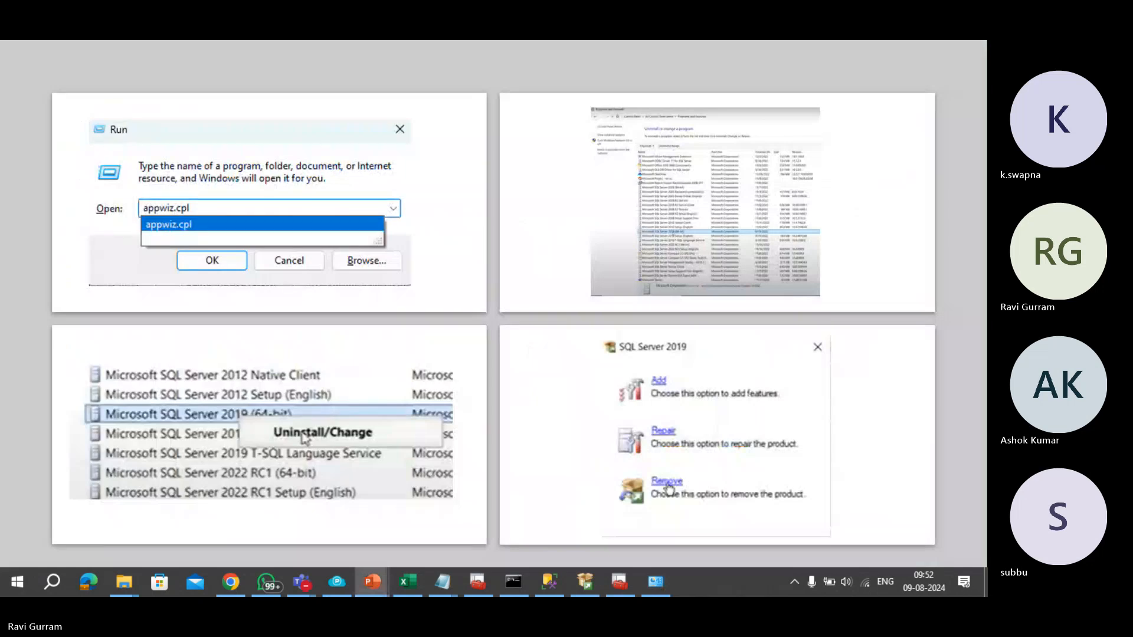
key("Escape")
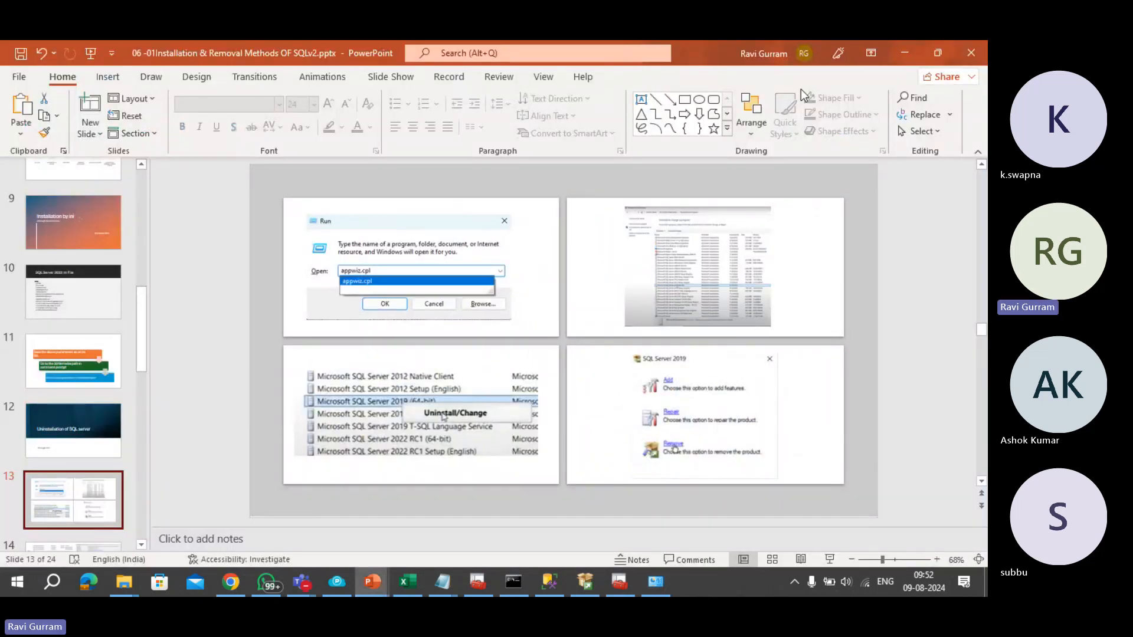
key("Page_Down")
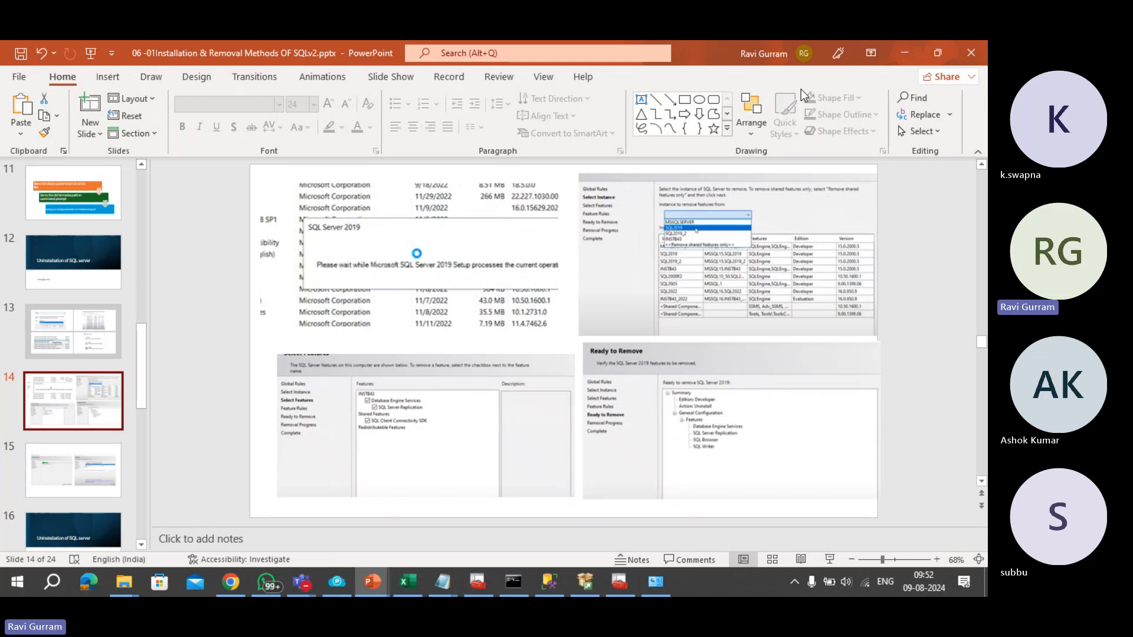
key("Page_Down")
key("Page_Down")
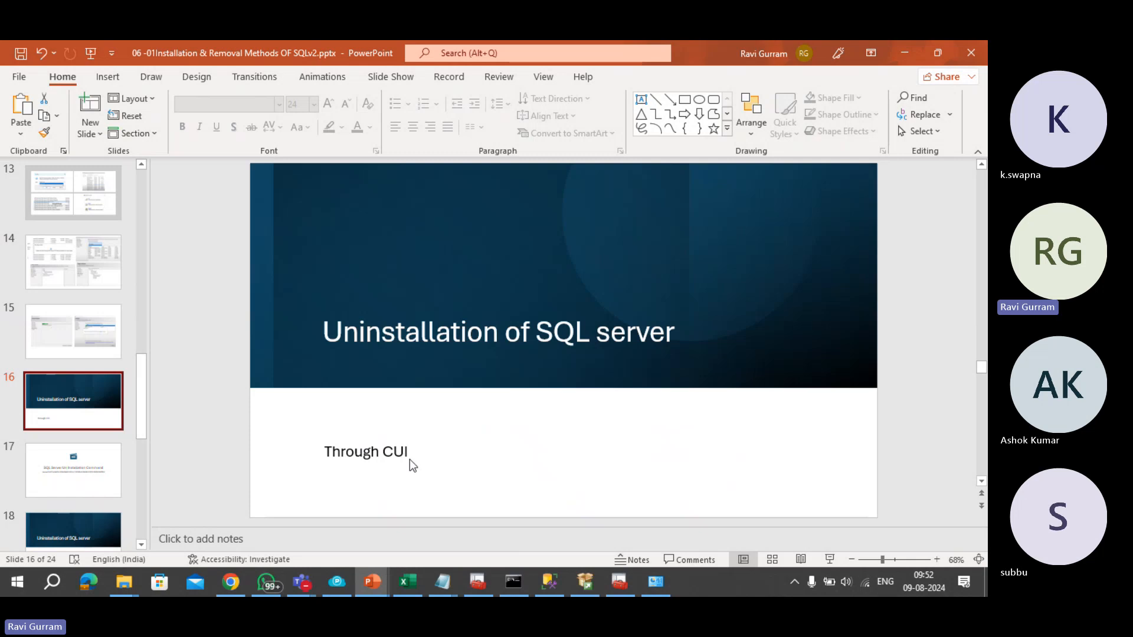
Step: Switch to the Notepad file of command-line installation commands and copy the last Setup.exe /ACTION=UNINSTALL command for SQLSERVER2022I3
mouse_move(628, 579)
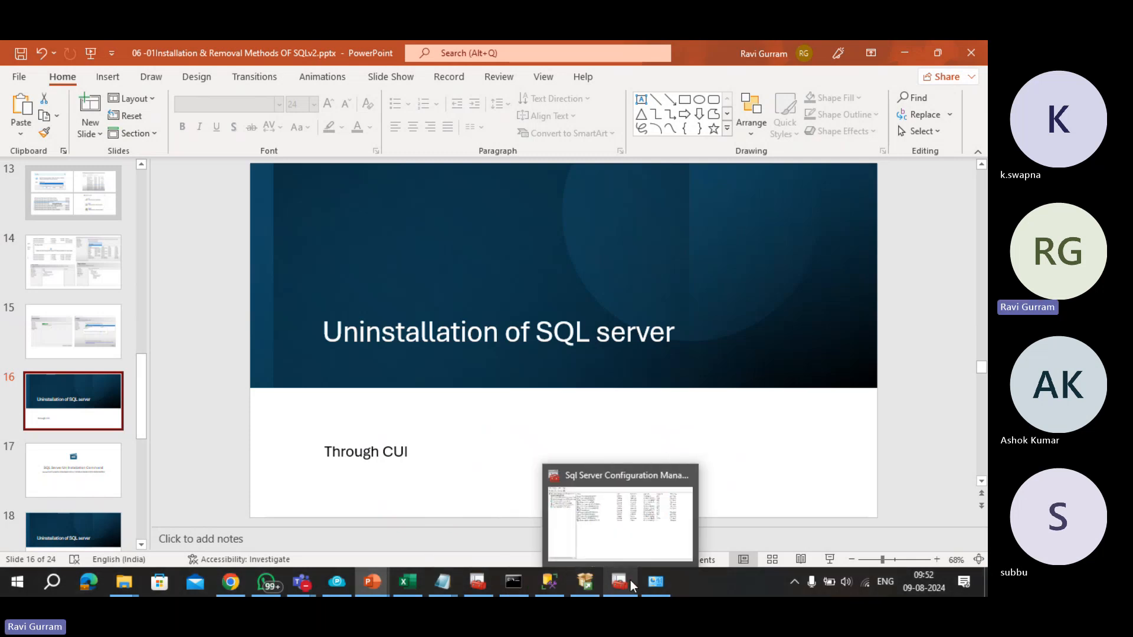
mouse_move(459, 584)
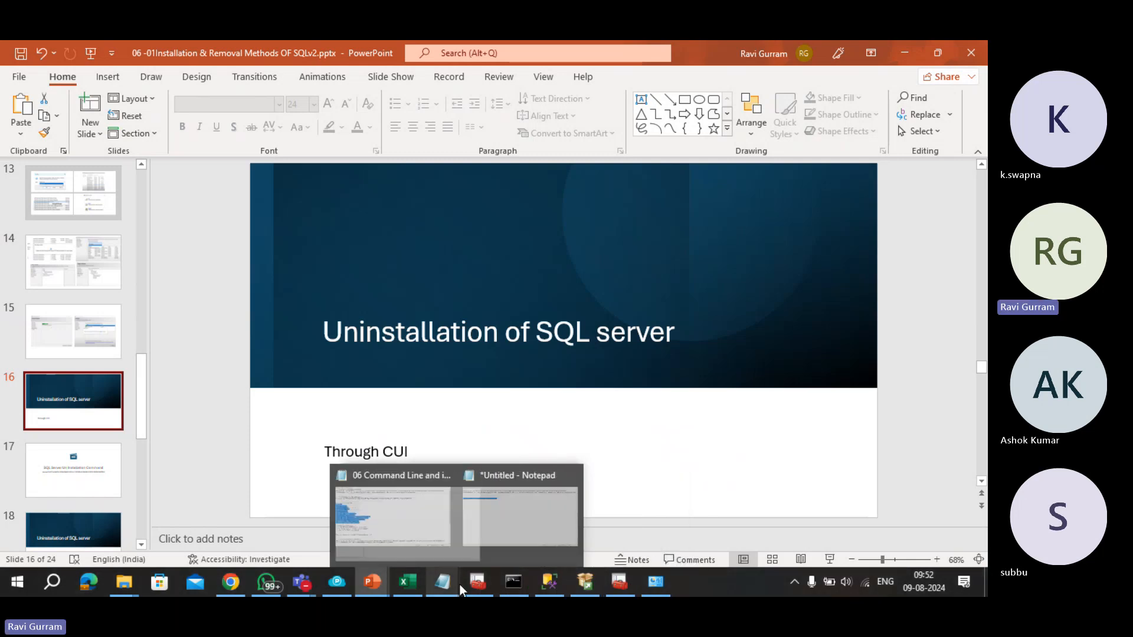
left_click(389, 536)
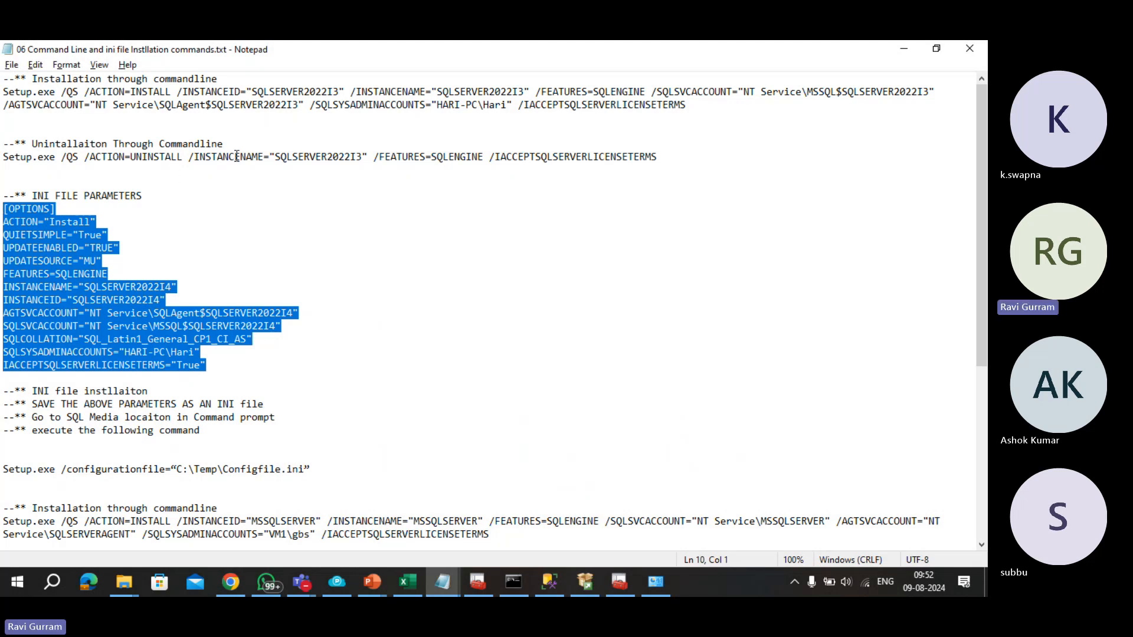
scroll(437, 181, "down", 7)
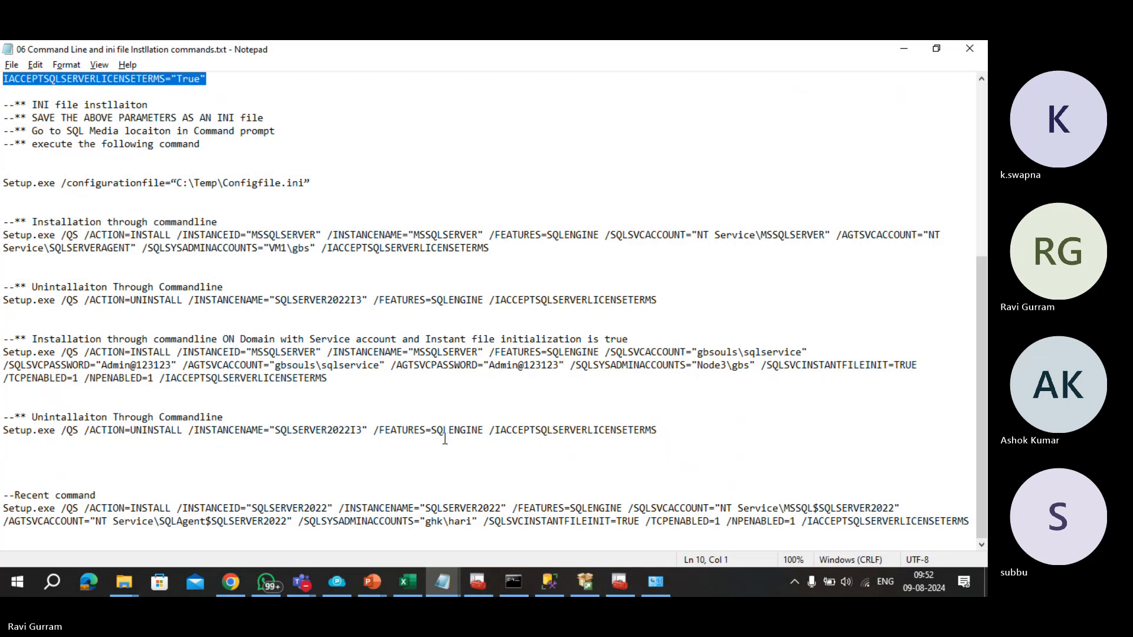
left_click_drag(662, 440, 3, 434)
key("ctrl+c")
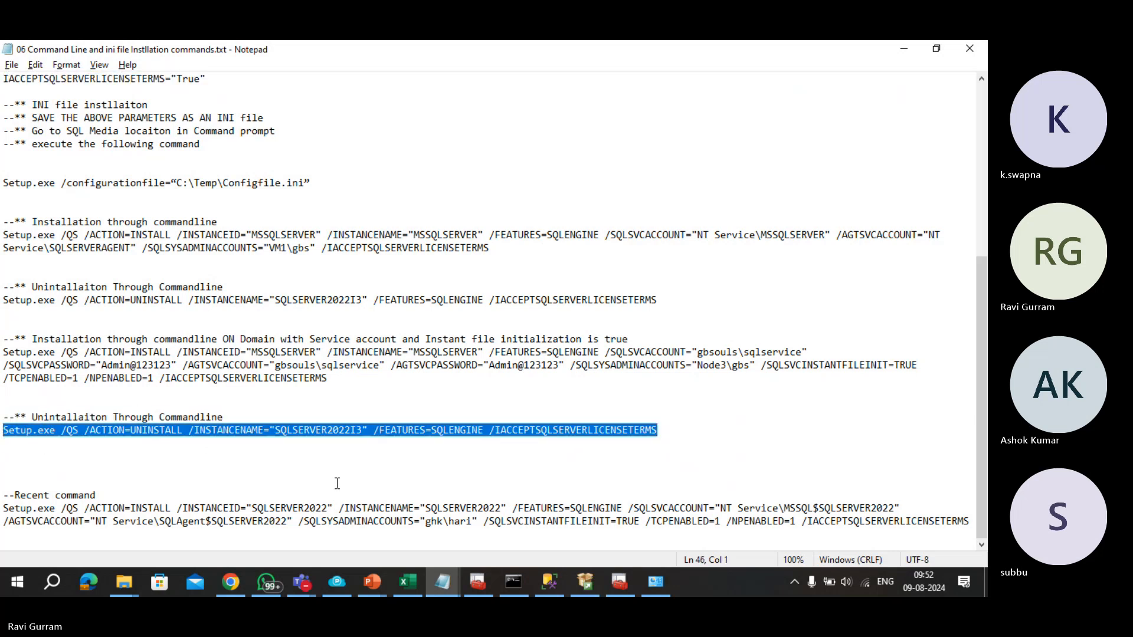
left_click(470, 480)
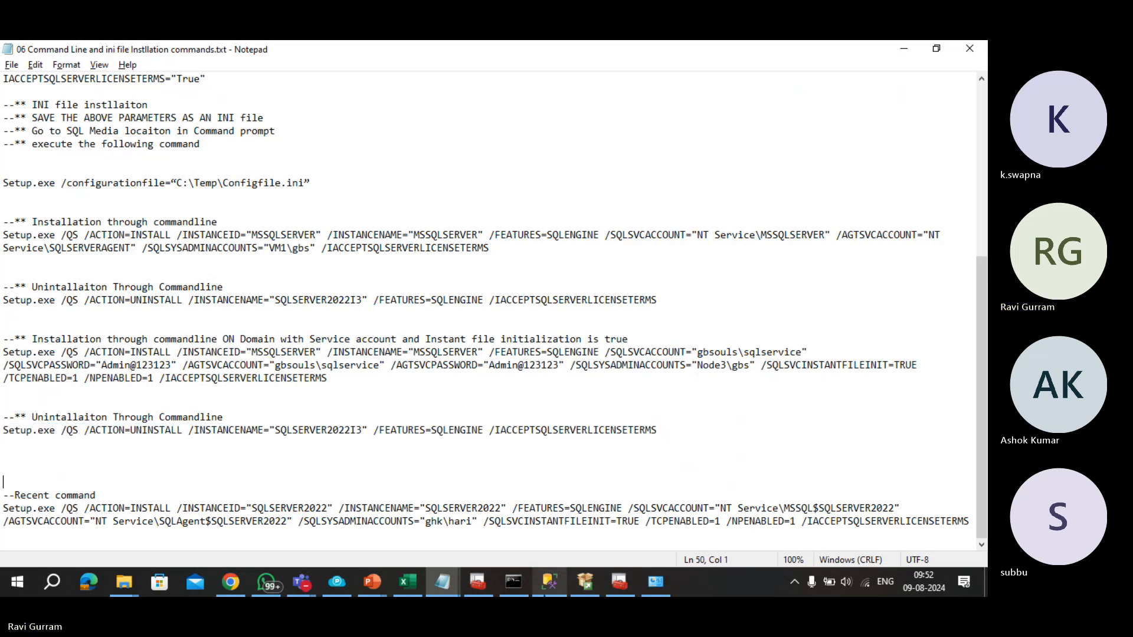
Step: Switch to SQL Server Management Studio, disconnect the removed SQLSERVER2022I2 instance and select the SQLSERVER2019 instance
left_click(549, 582)
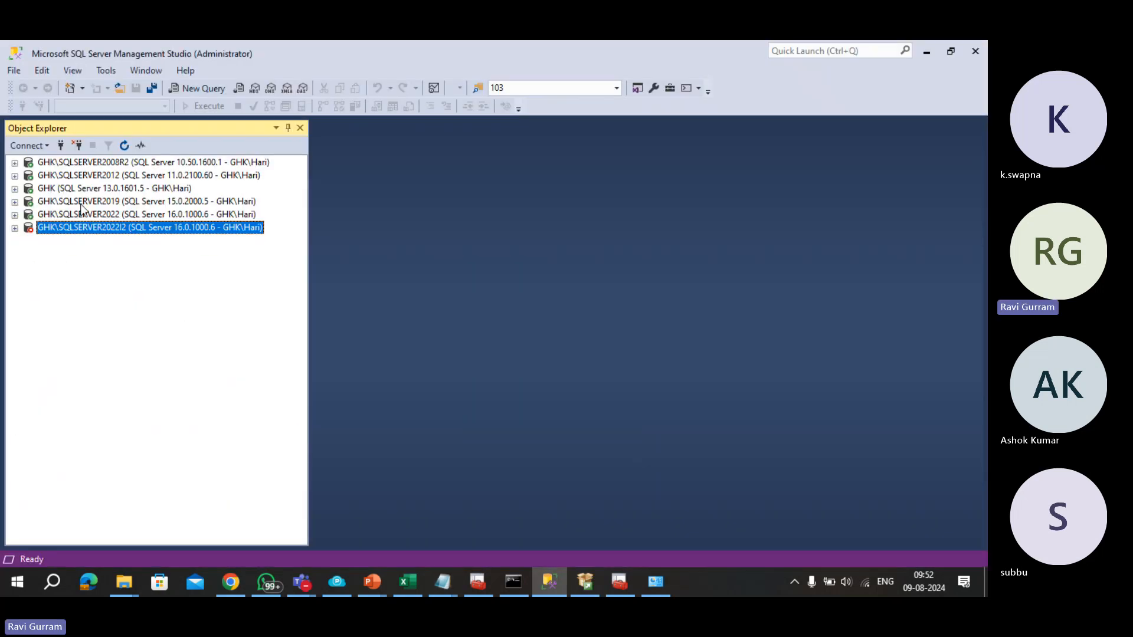
left_click(78, 147)
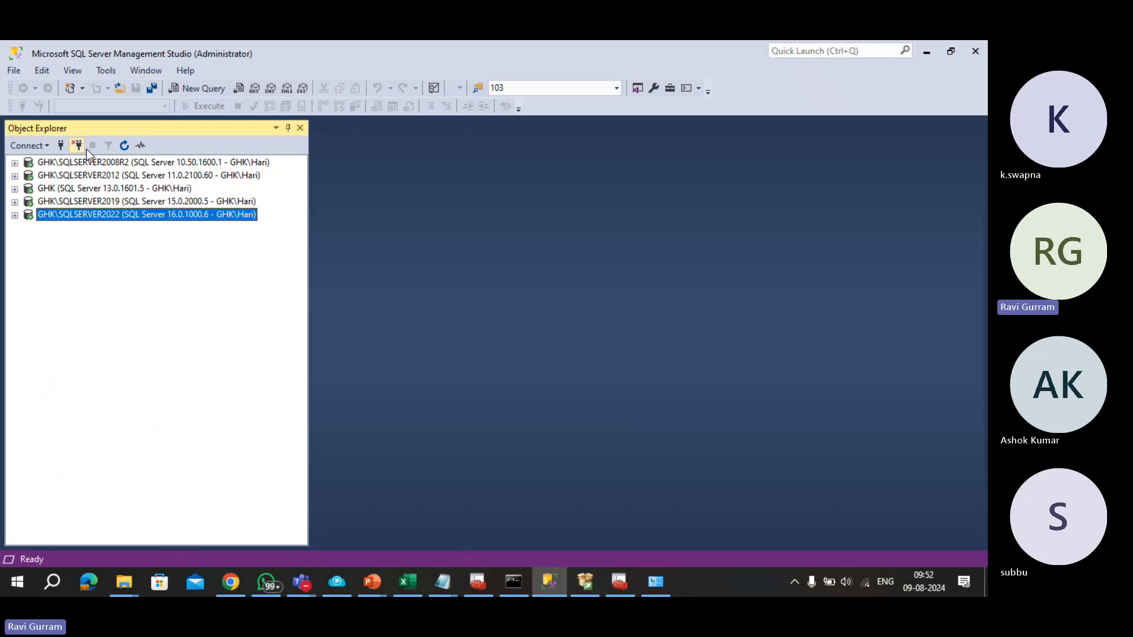
left_click(115, 202)
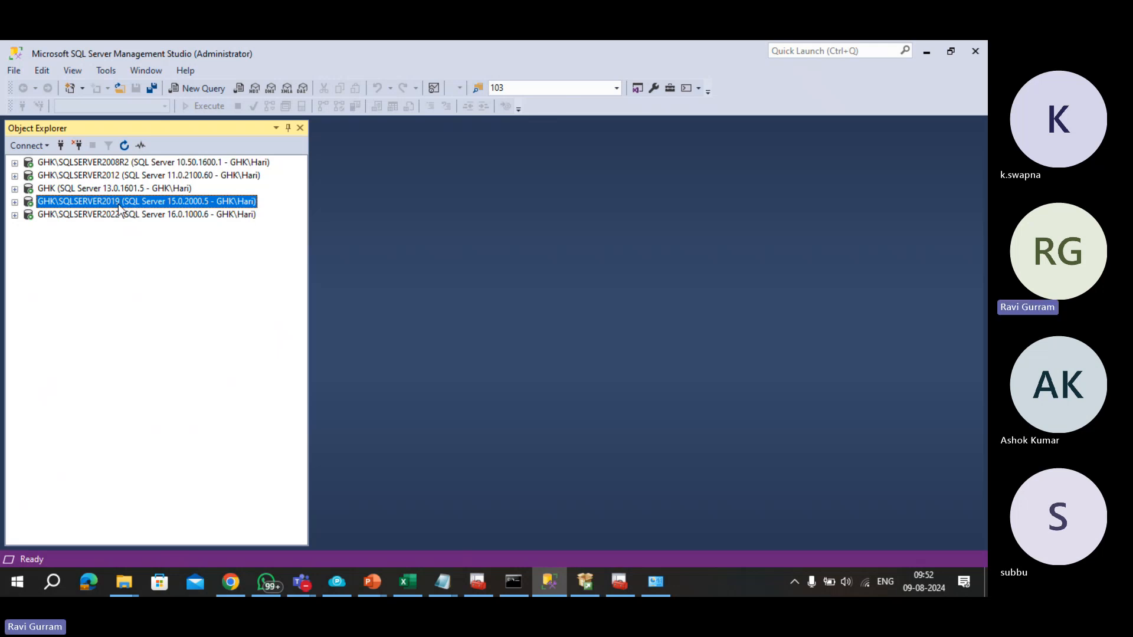
Step: Return to the Notepad commands file, create a new blank document and paste the copied uninstall command into it
key("alt")
key("alt+Tab")
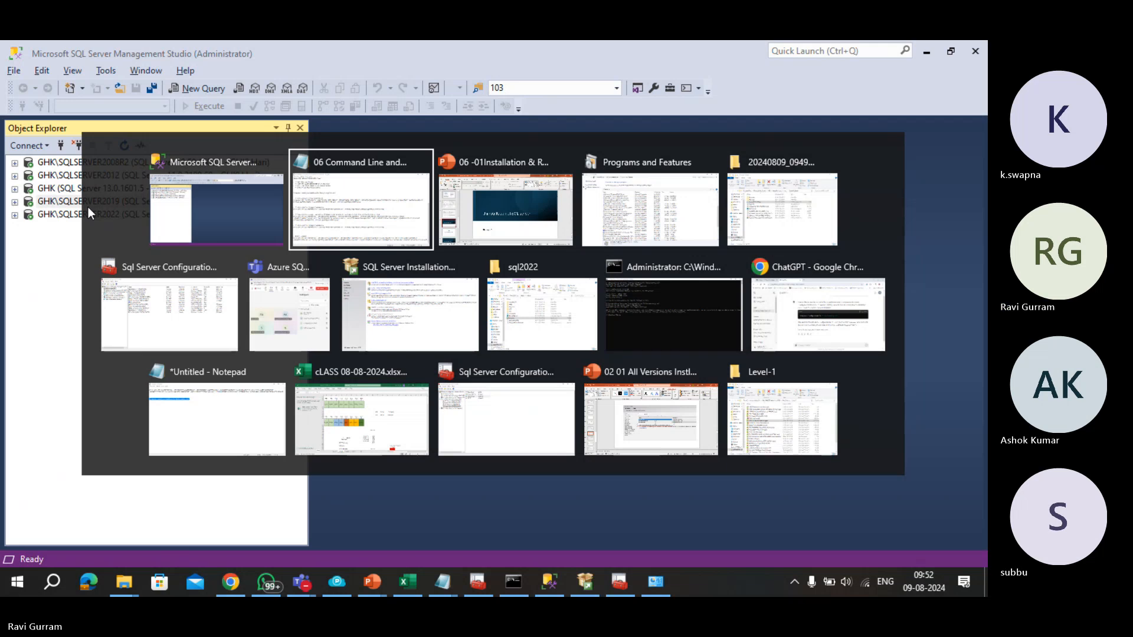
key("Tab")
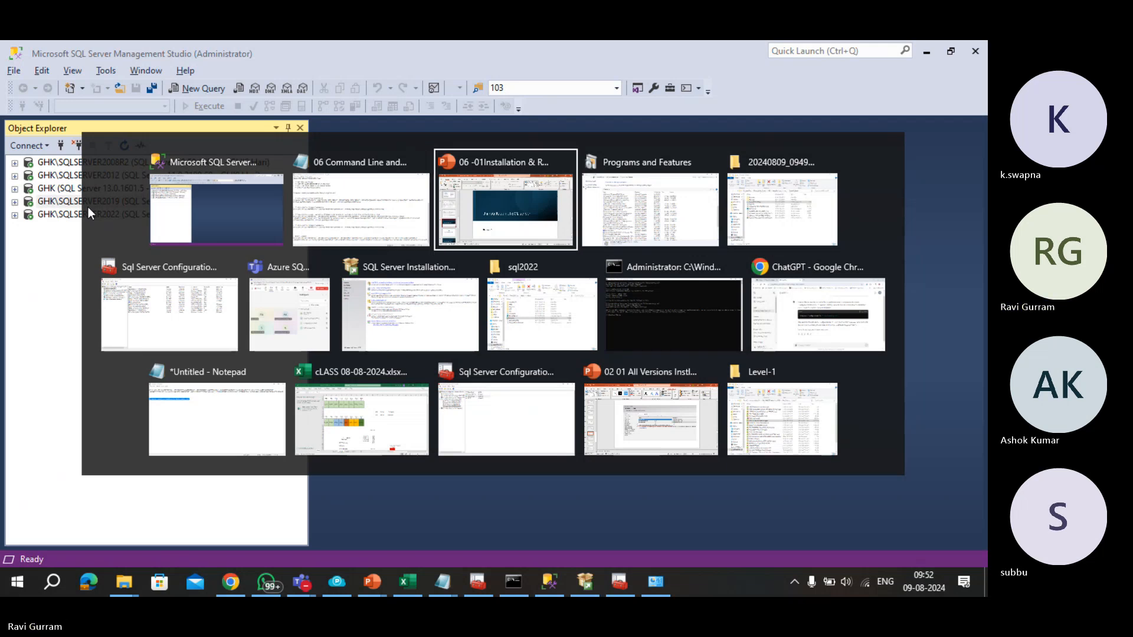
key("alt+shift+Tab")
key("ctrl+n")
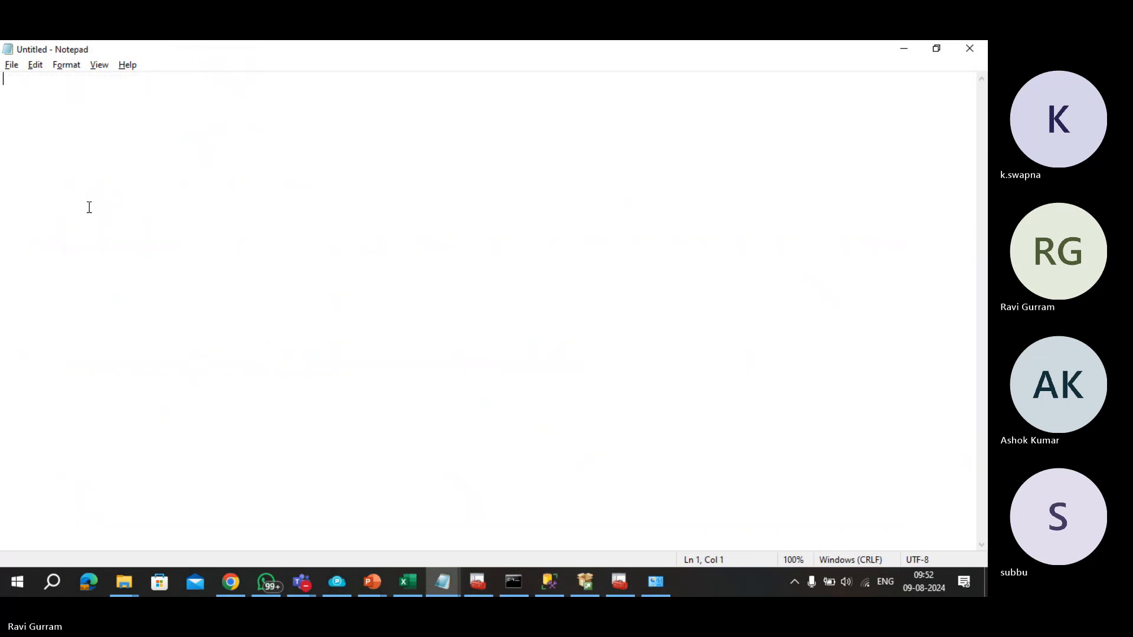
key("ctrl+v")
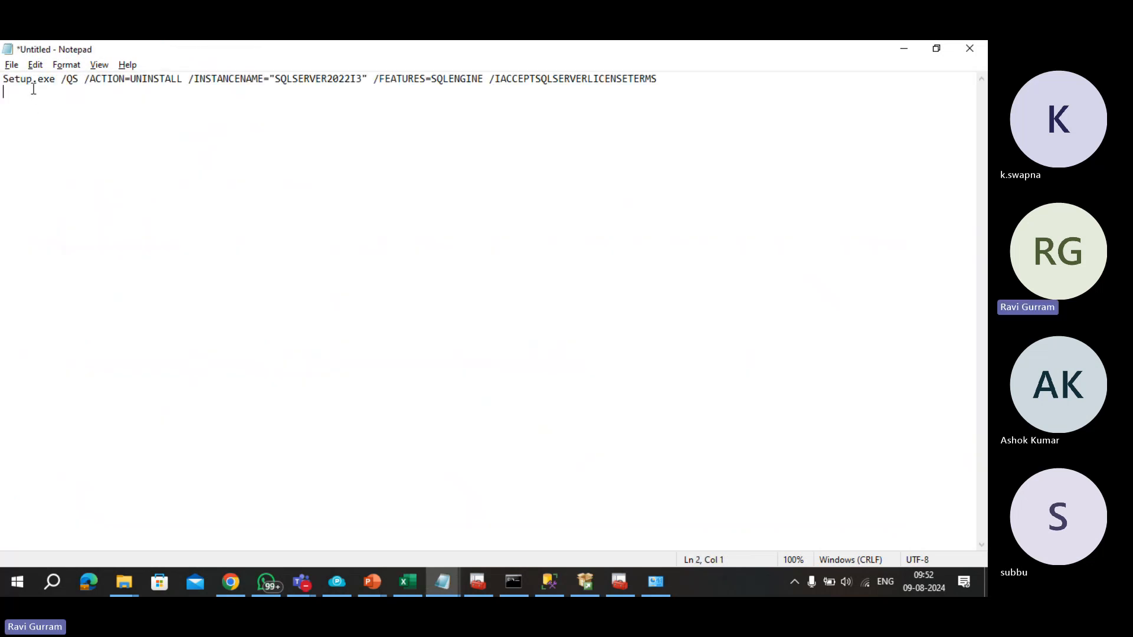
Step: Change the INSTANCENAME in the pasted uninstall command to SQLSERVER2019 and review the whole command line
double_click(136, 78)
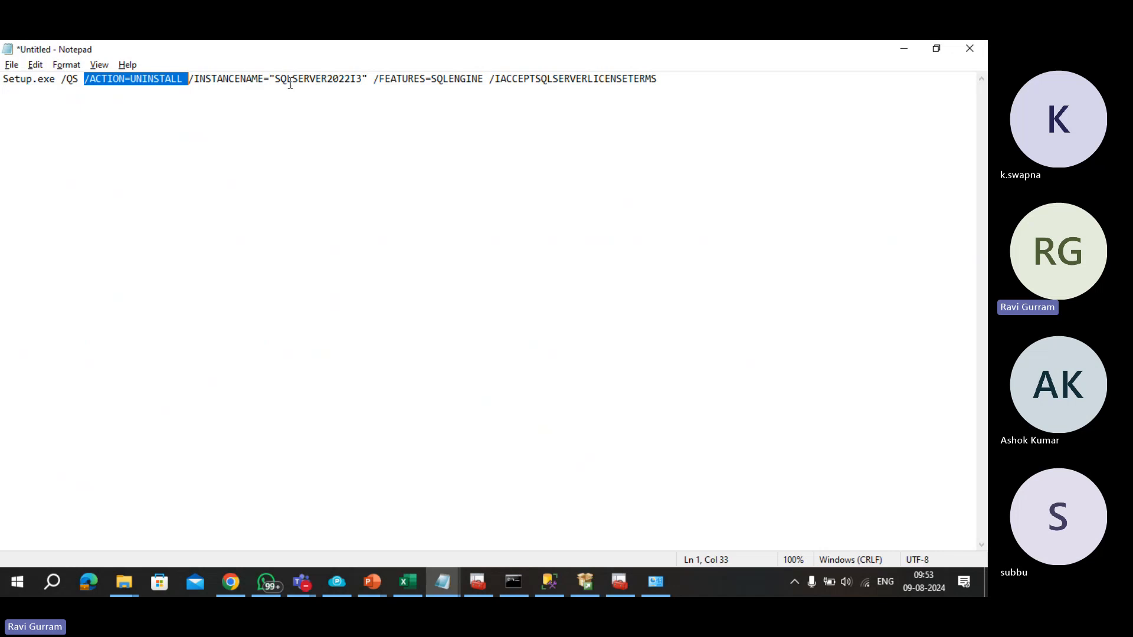
left_click(357, 82)
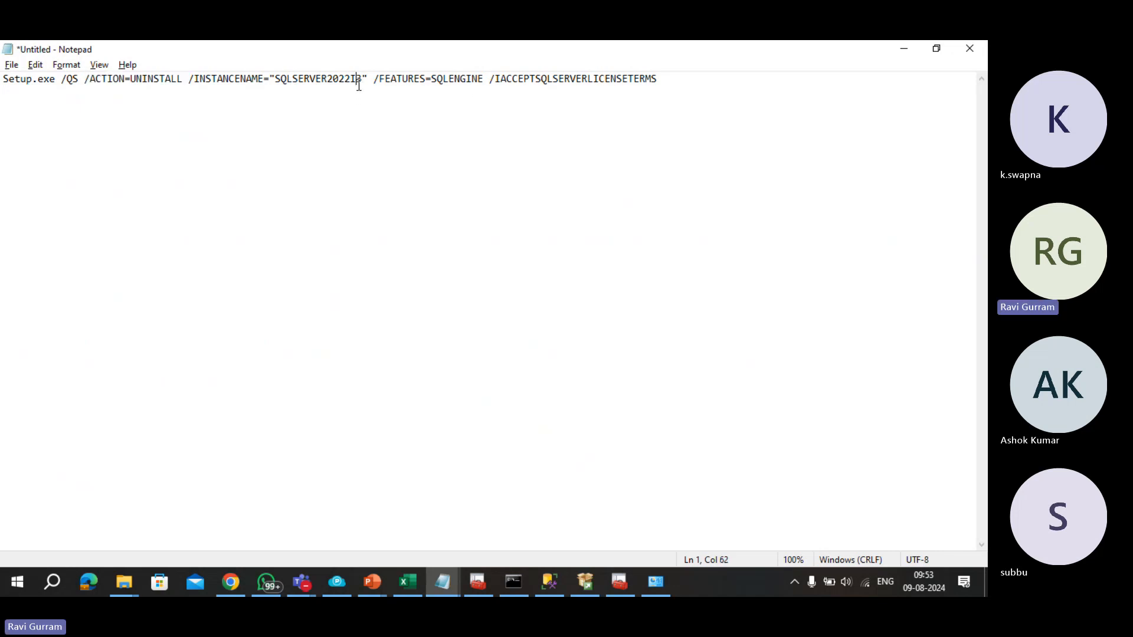
key("BackSpace")
key("BackSpace")
key("BackSpace")
key("BackSpace")
key("BackSpace")
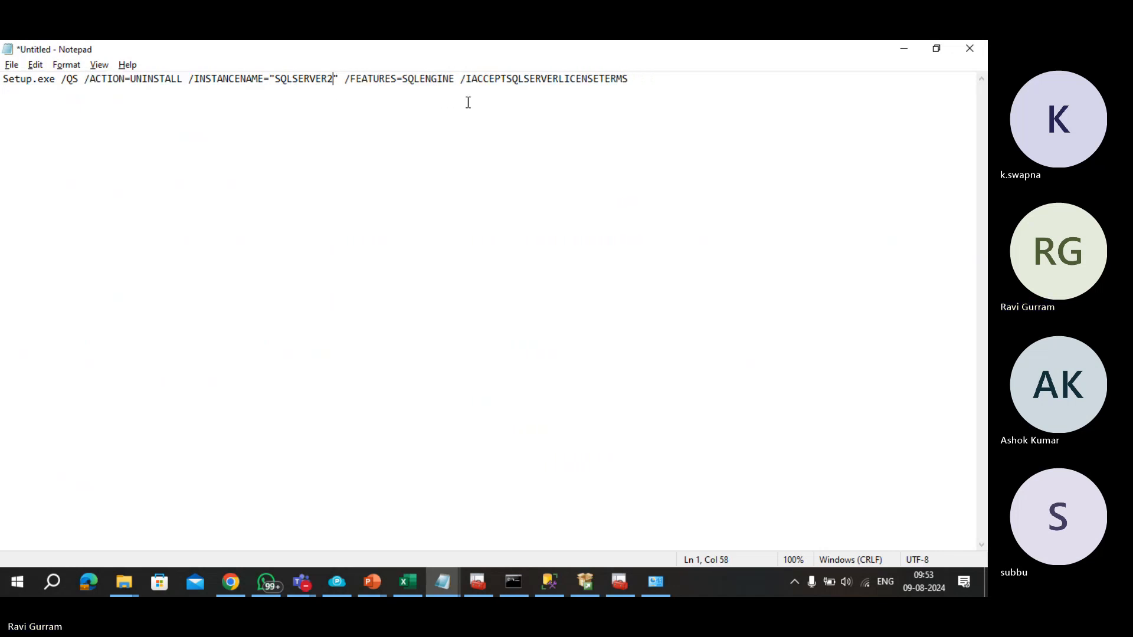
type("019")
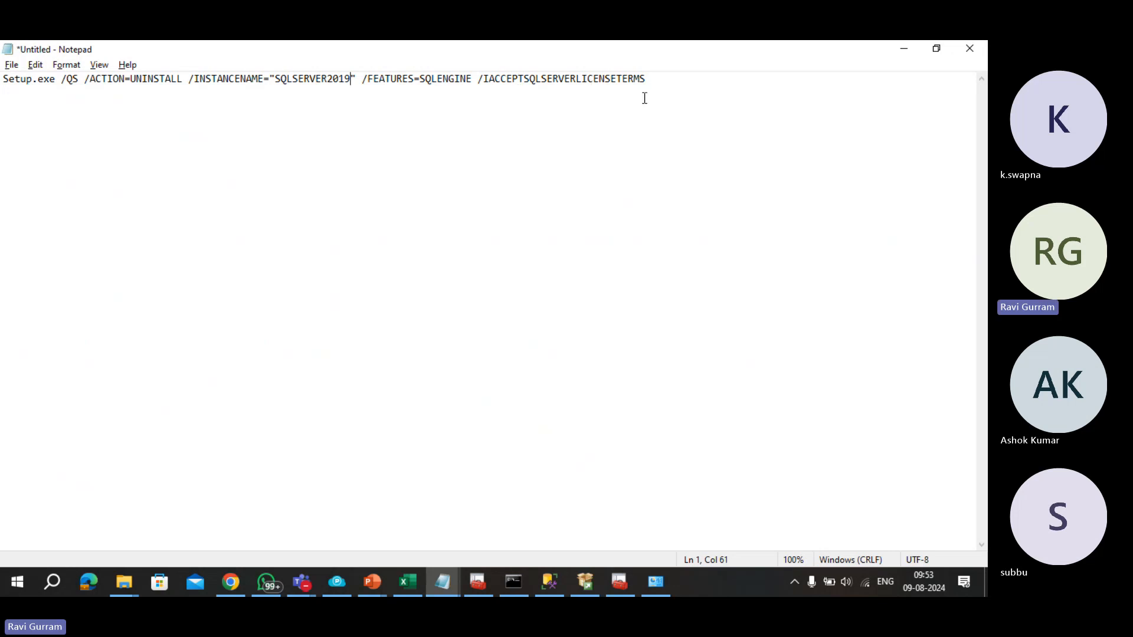
left_click_drag(652, 81, 2, 72)
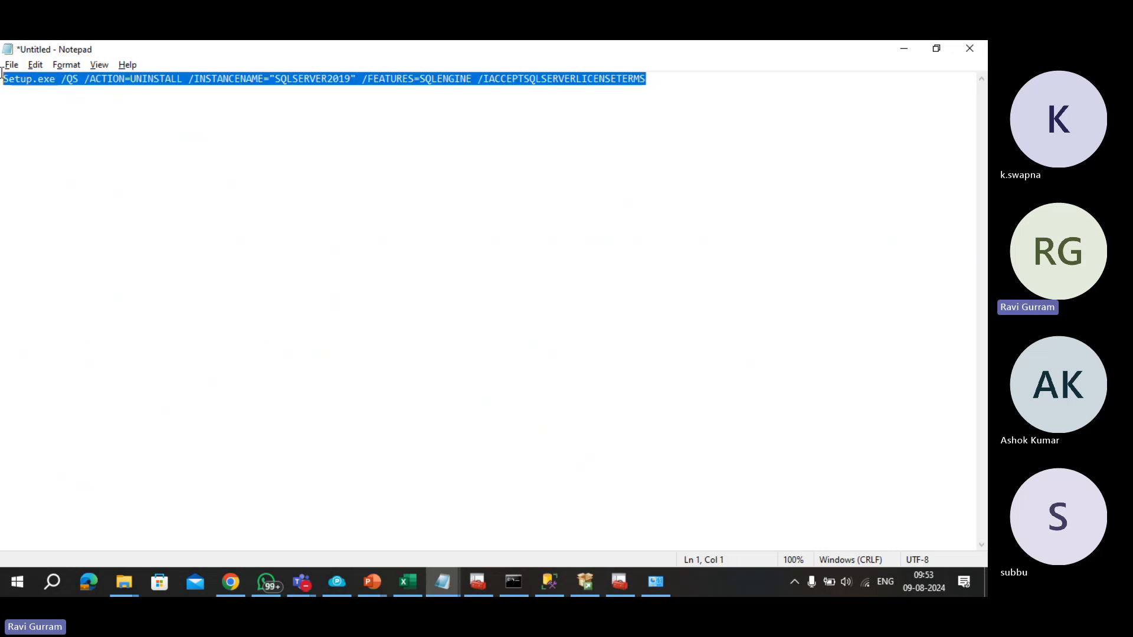
left_click(199, 114)
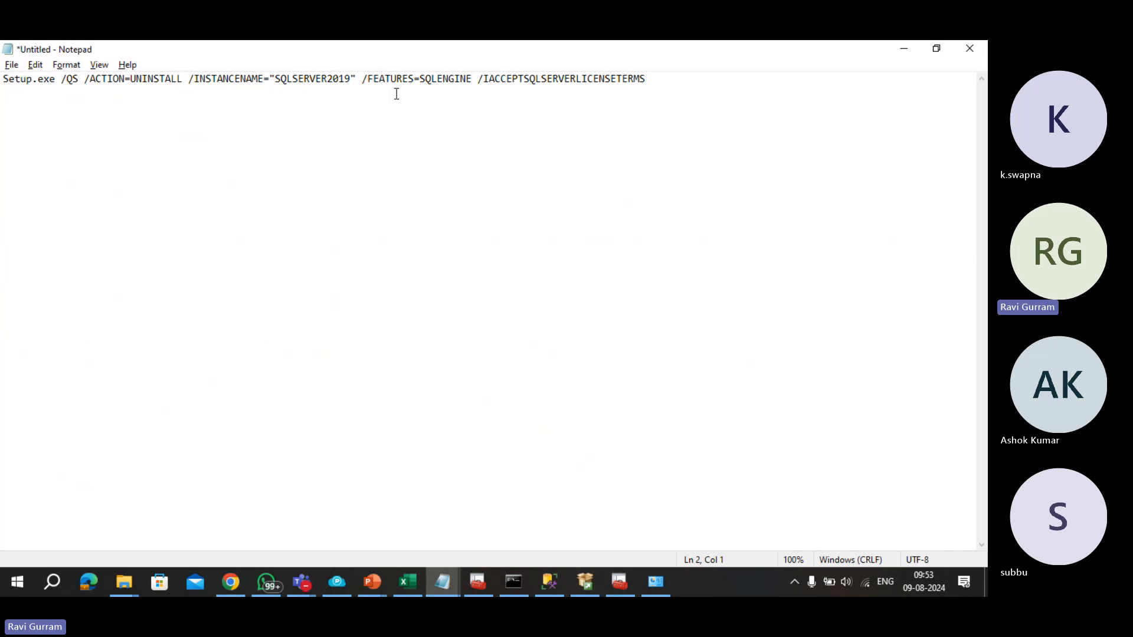
left_click(661, 82)
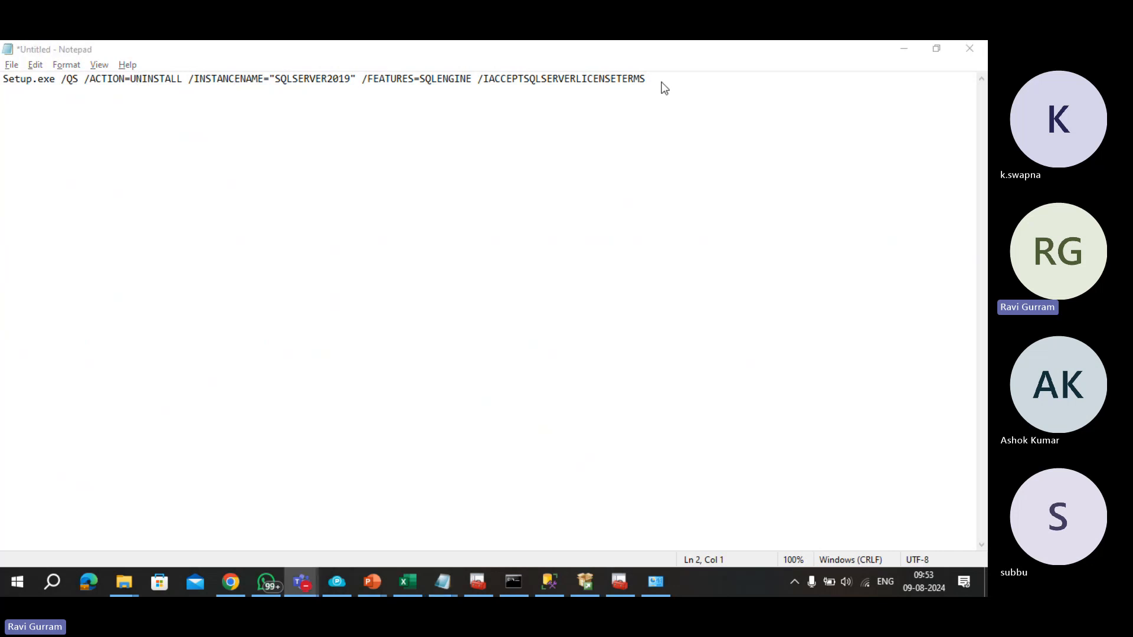
Step: Copy the entire Setup.exe /ACTION=UNINSTALL command for SQLSERVER2019 from Notepad and switch to the Command Prompt window
left_click(71, 91)
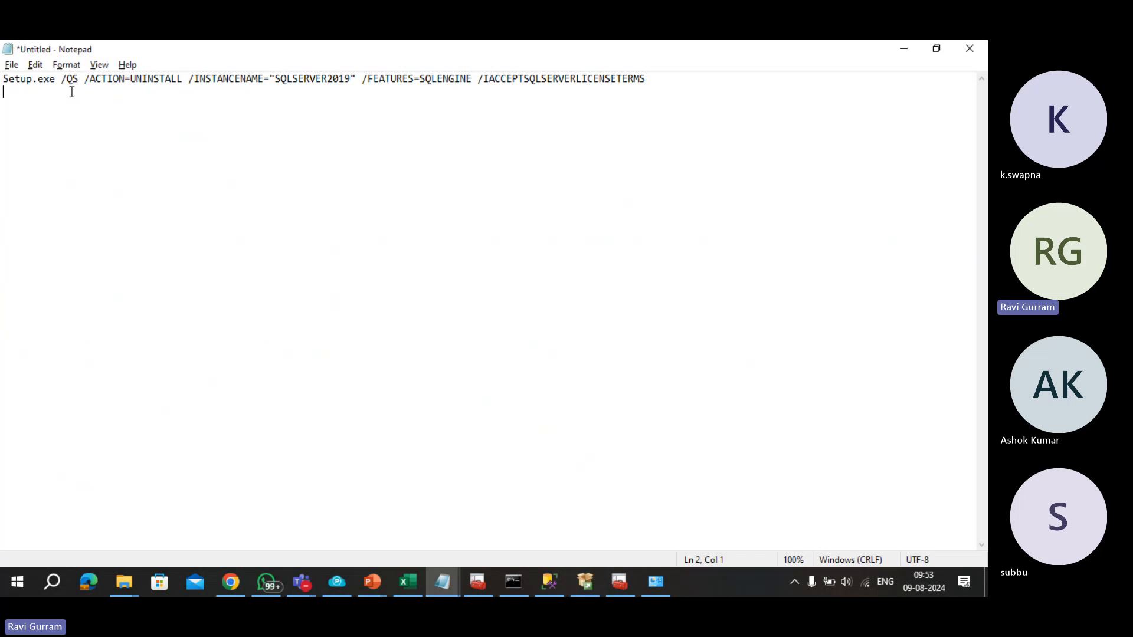
key("ctrl+a")
key("ctrl+c")
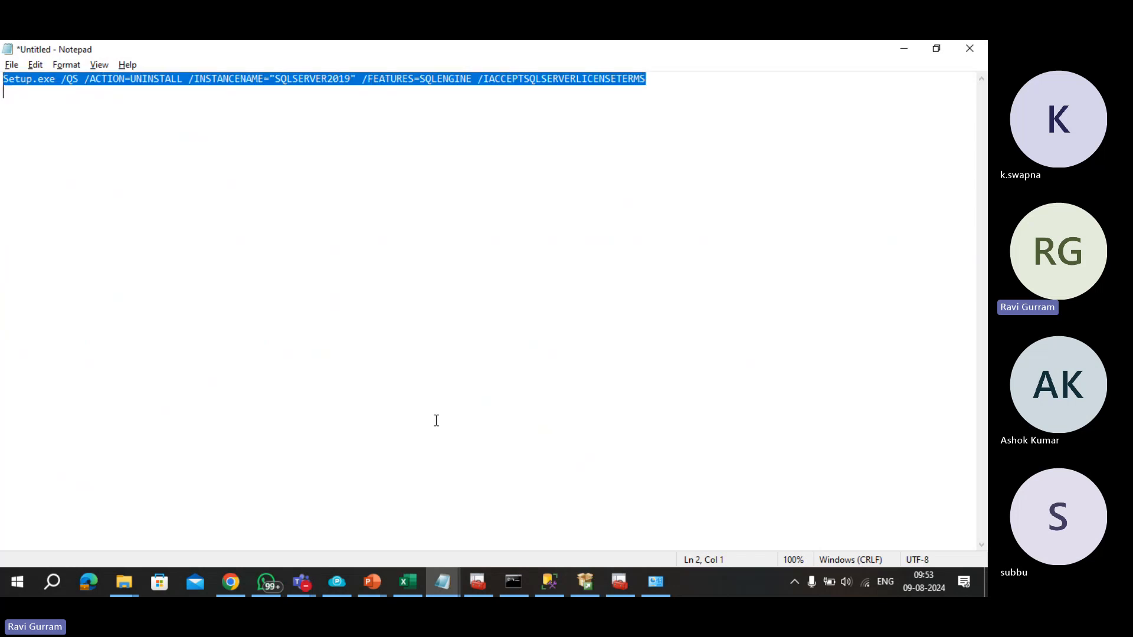
mouse_move(522, 577)
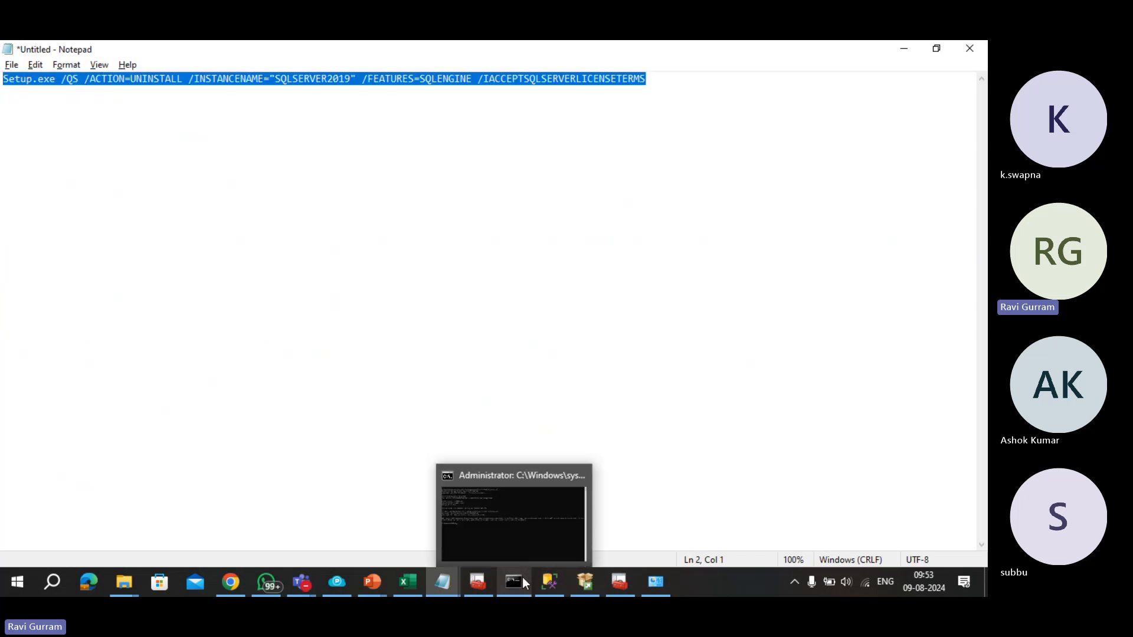
left_click(501, 499)
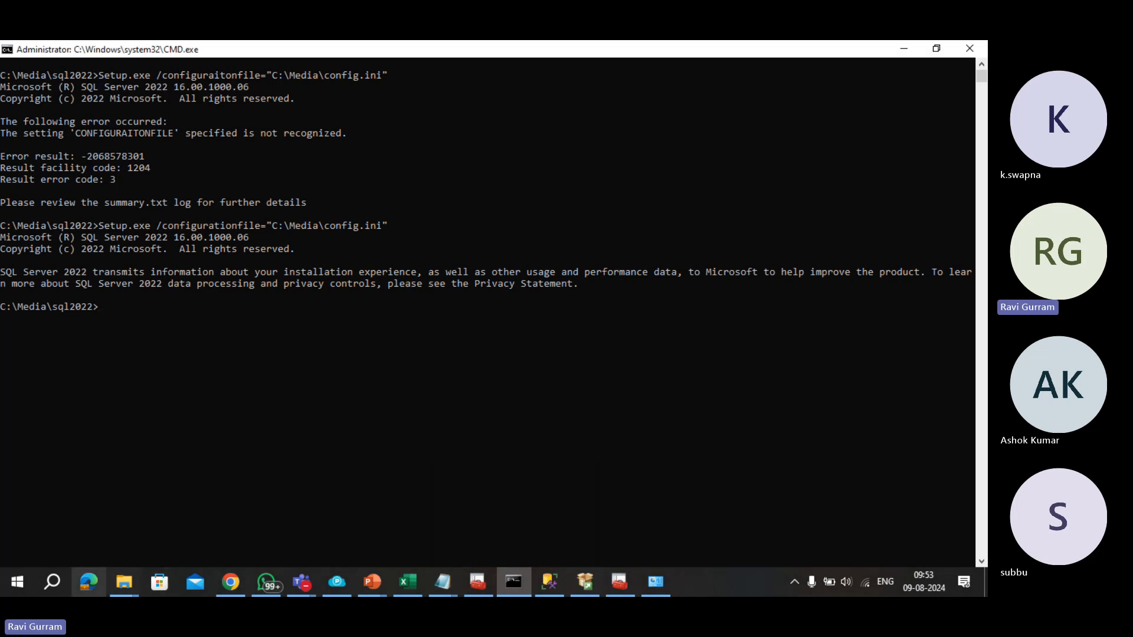
Step: Check the setup folders under C:\Media in File Explorer, selecting sql2022, and return to the Command Prompt
left_click(134, 582)
mouse_move(126, 582)
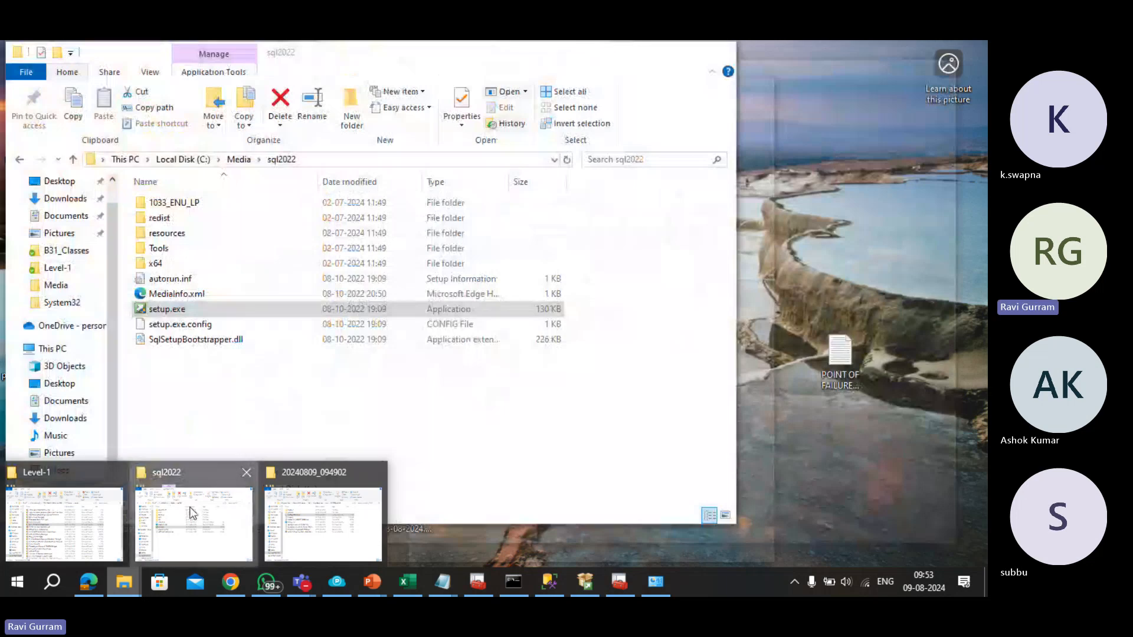
left_click(193, 523)
left_click(250, 159)
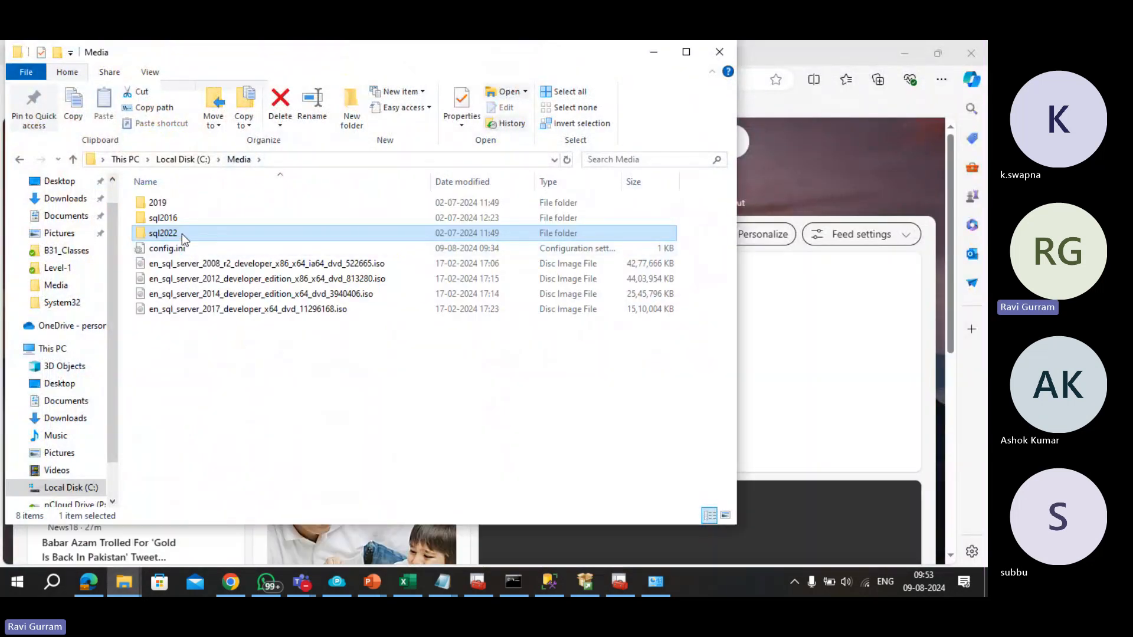
left_click(182, 233)
left_click(515, 587)
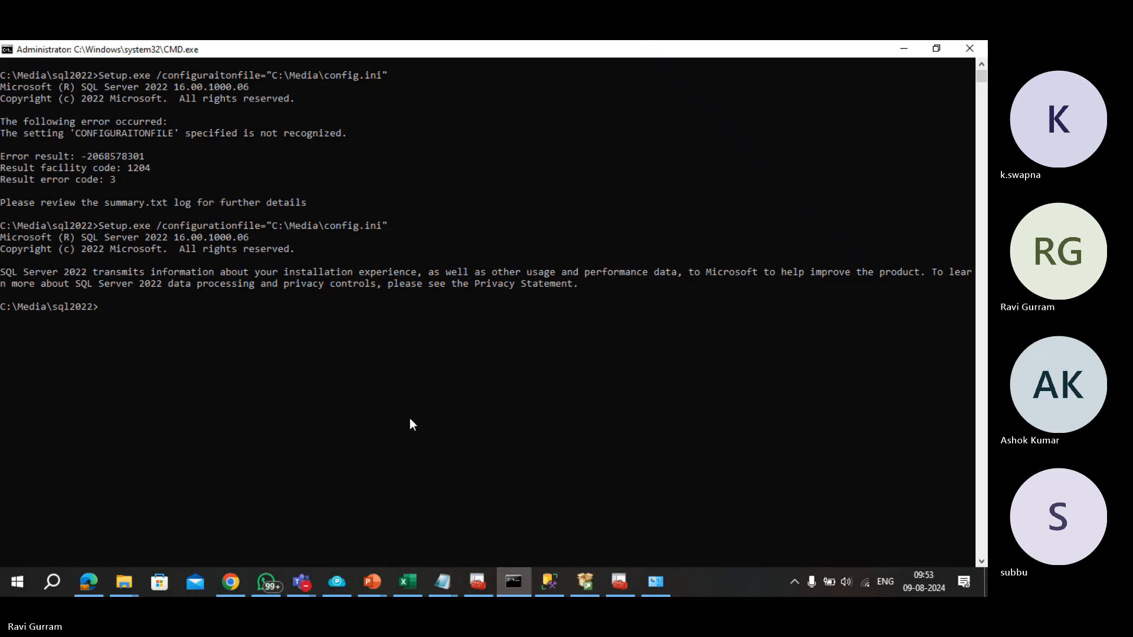
Step: Try to uninstall the SQLENGINE feature of SQLSERVER2019 by running the copied Setup.exe /QS command from C:\Media\sql2022
key("ctrl+v")
key("Return")
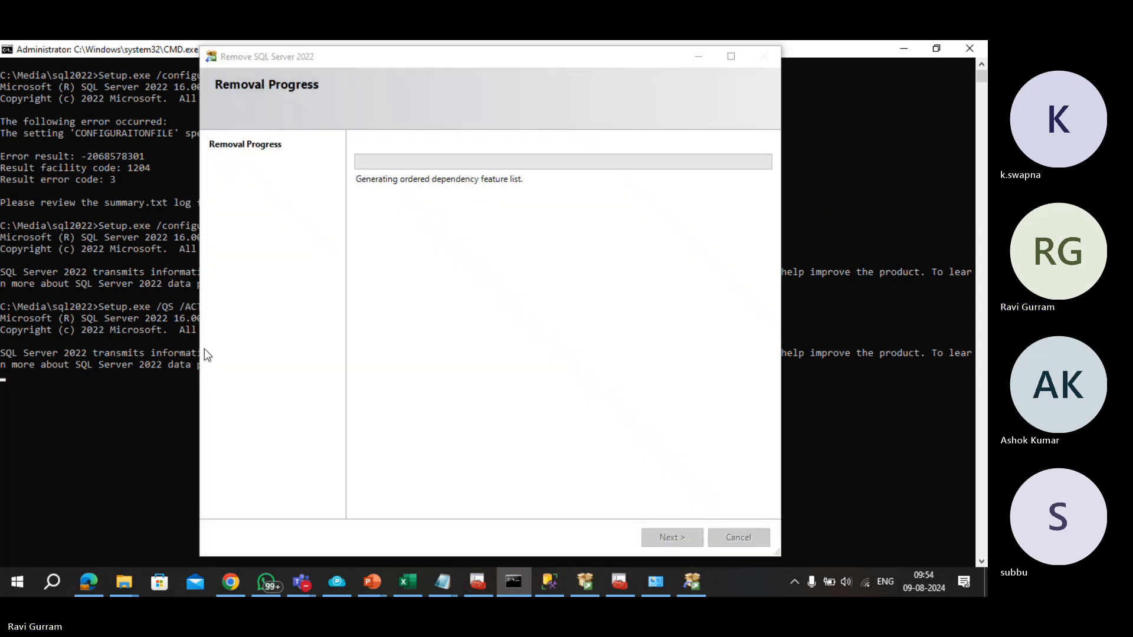
left_click(165, 349)
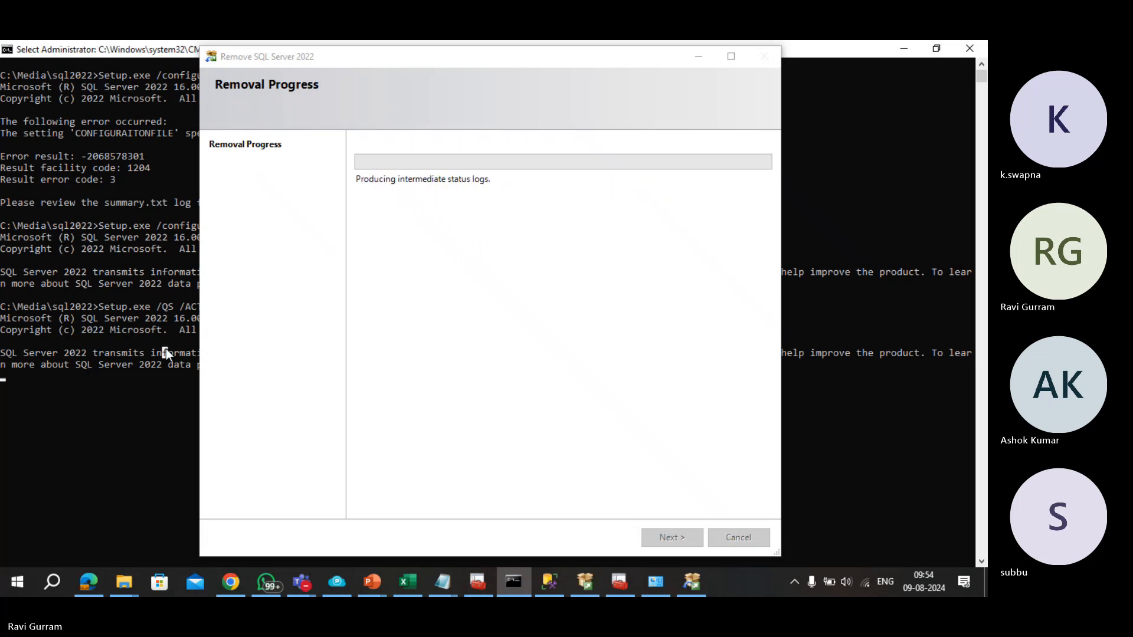
left_click(655, 50)
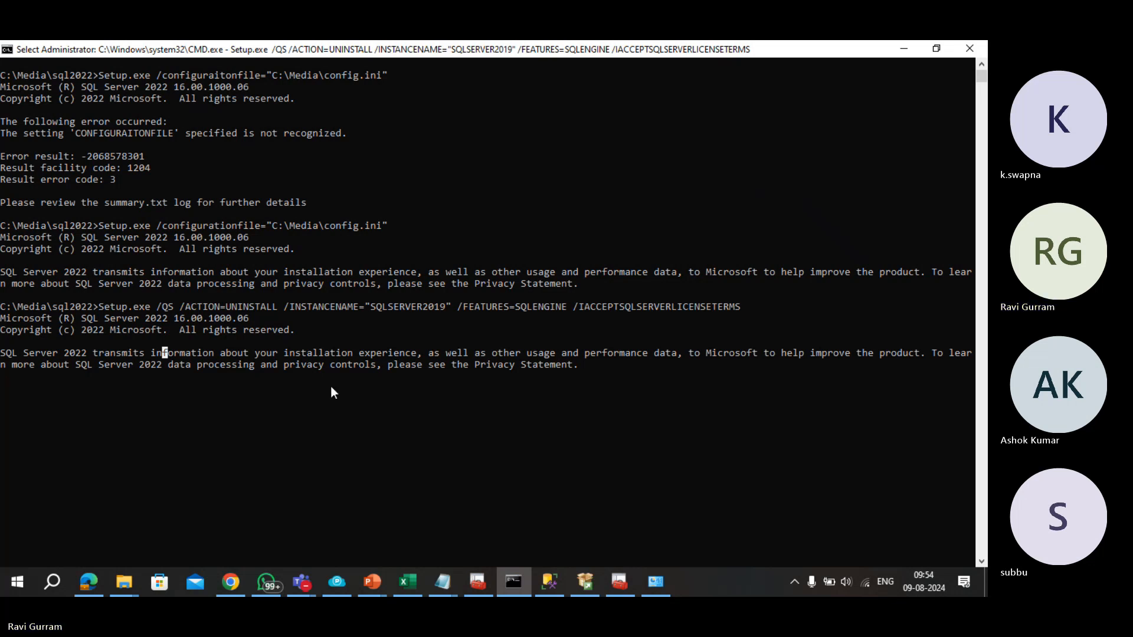
left_click(315, 410)
left_click(684, 423)
key("Return")
key("Return")
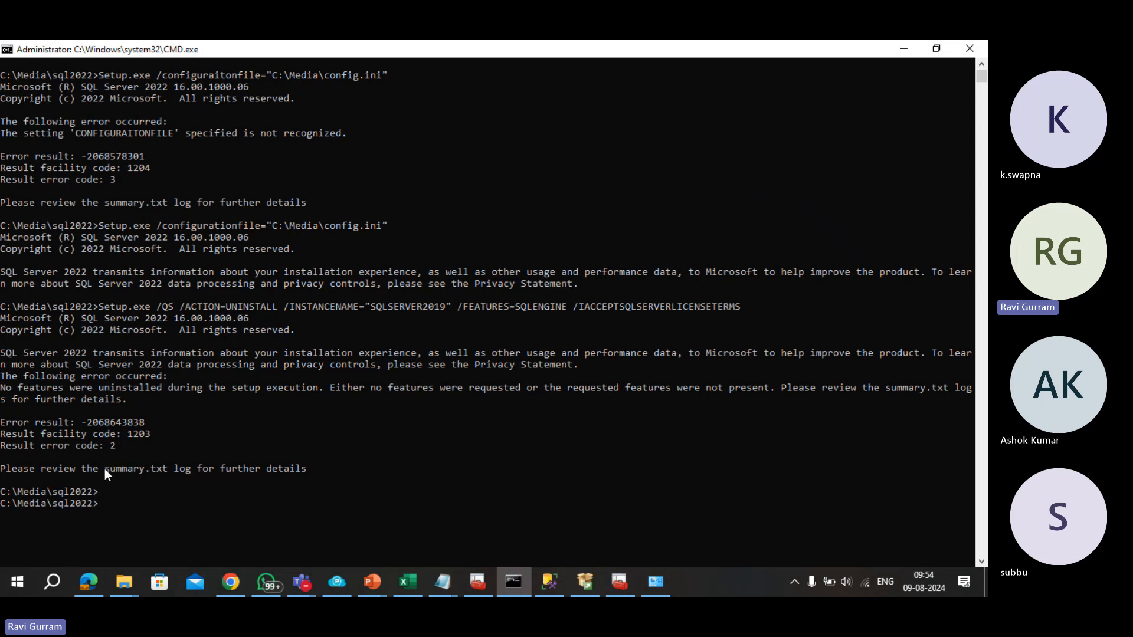
Step: Open Summary.txt from the Microsoft SQL Server\160\Setup Bootstrap\Log folder in File Explorer
left_click_drag(107, 468, 166, 469)
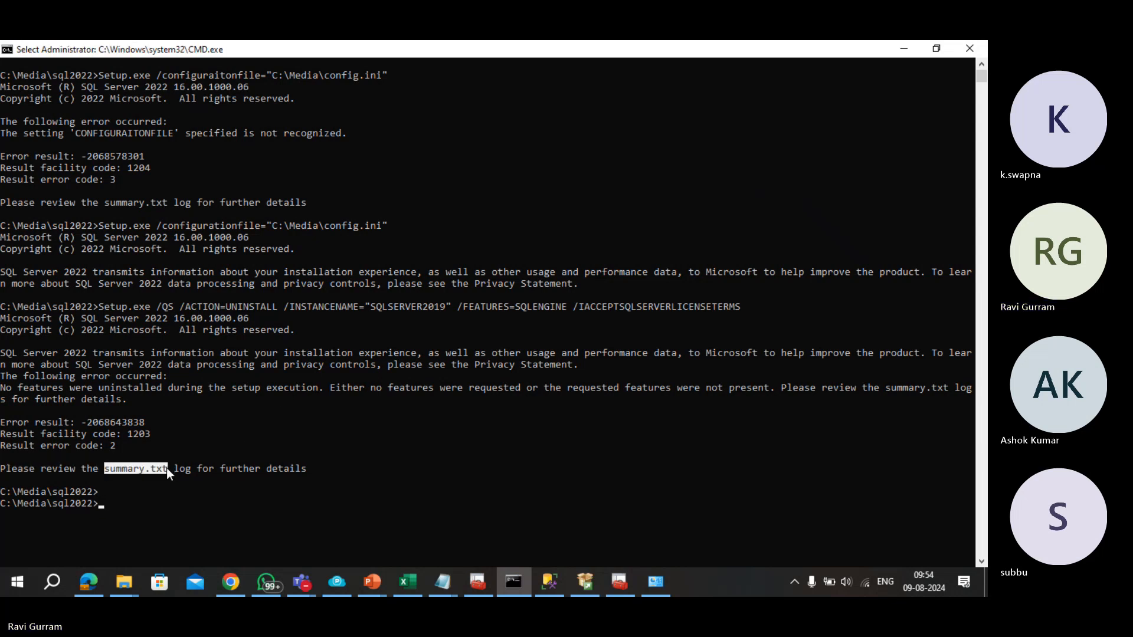
mouse_move(125, 584)
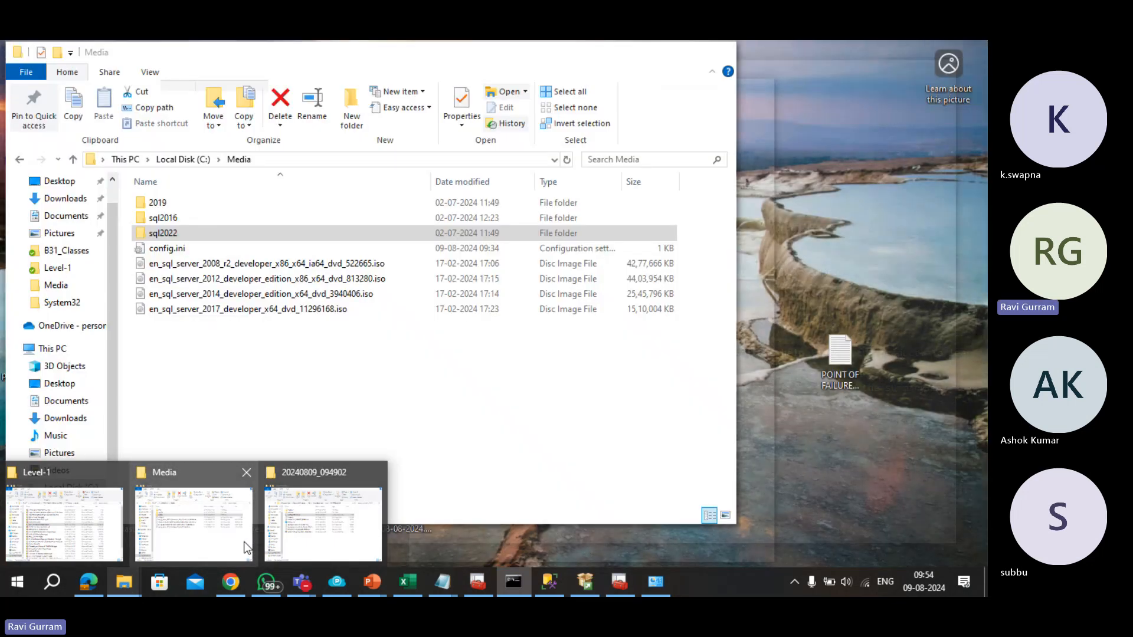
left_click(335, 525)
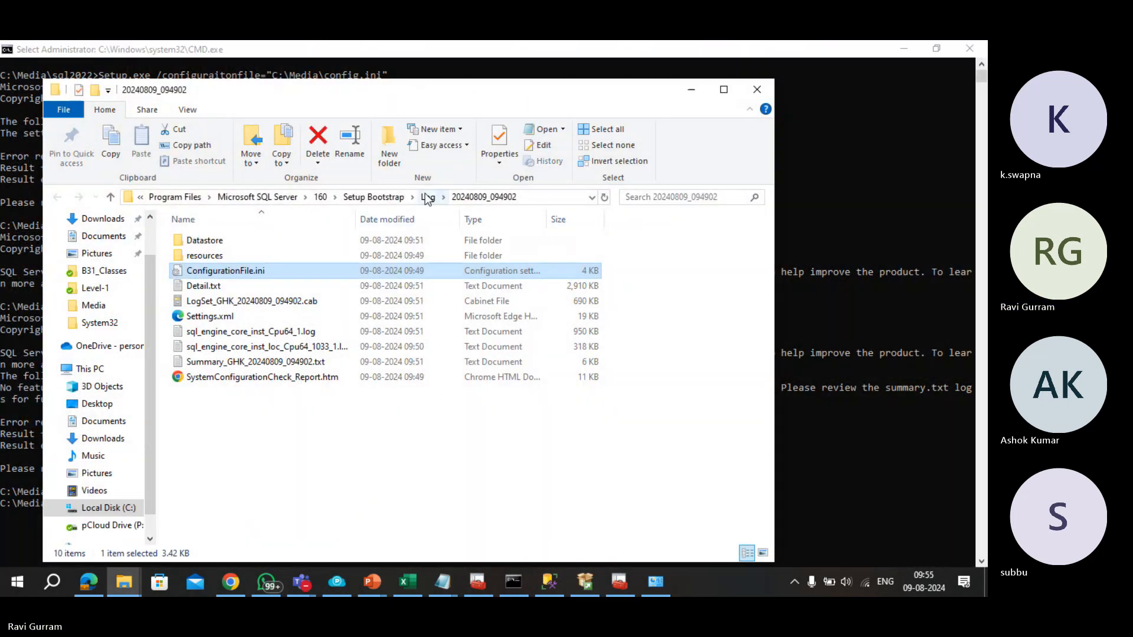
left_click(395, 202)
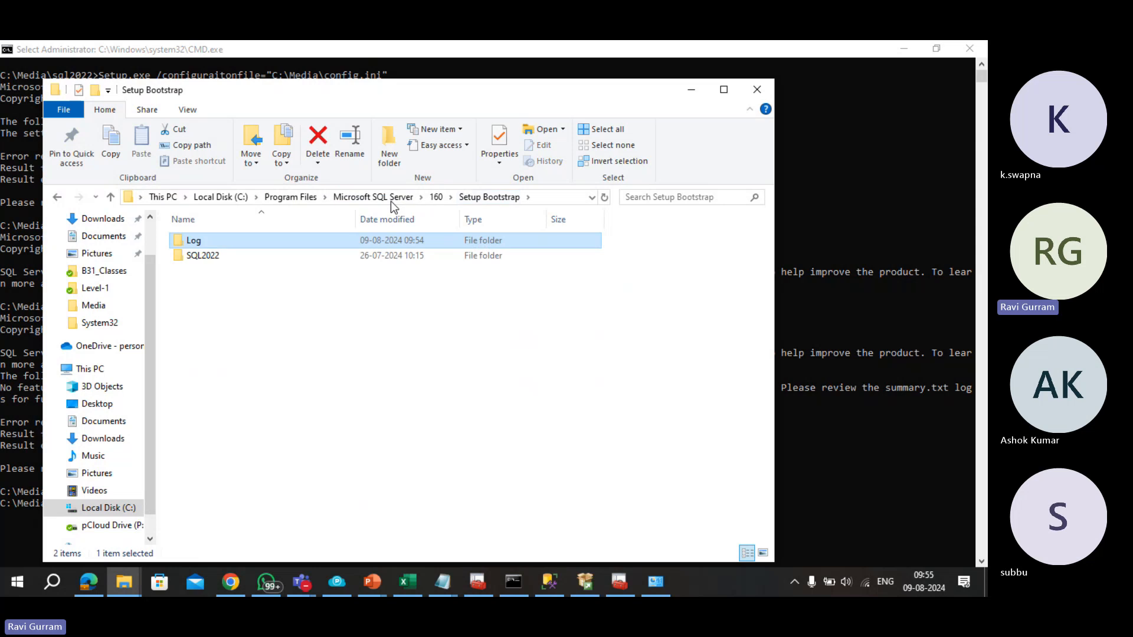
double_click(245, 246)
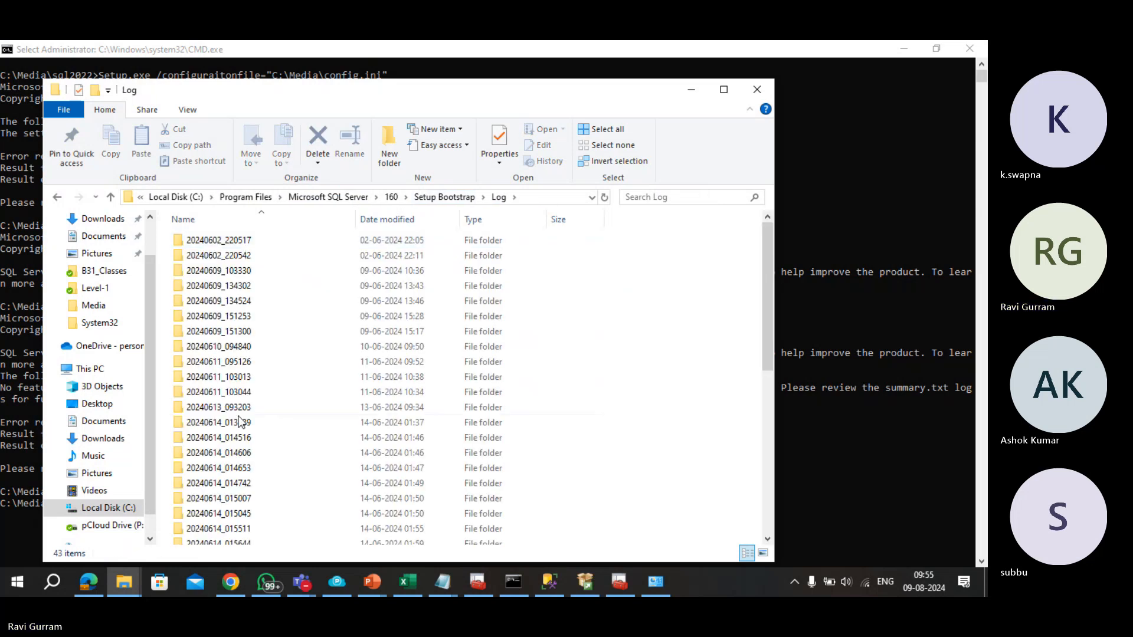
scroll(236, 436, "down", 7)
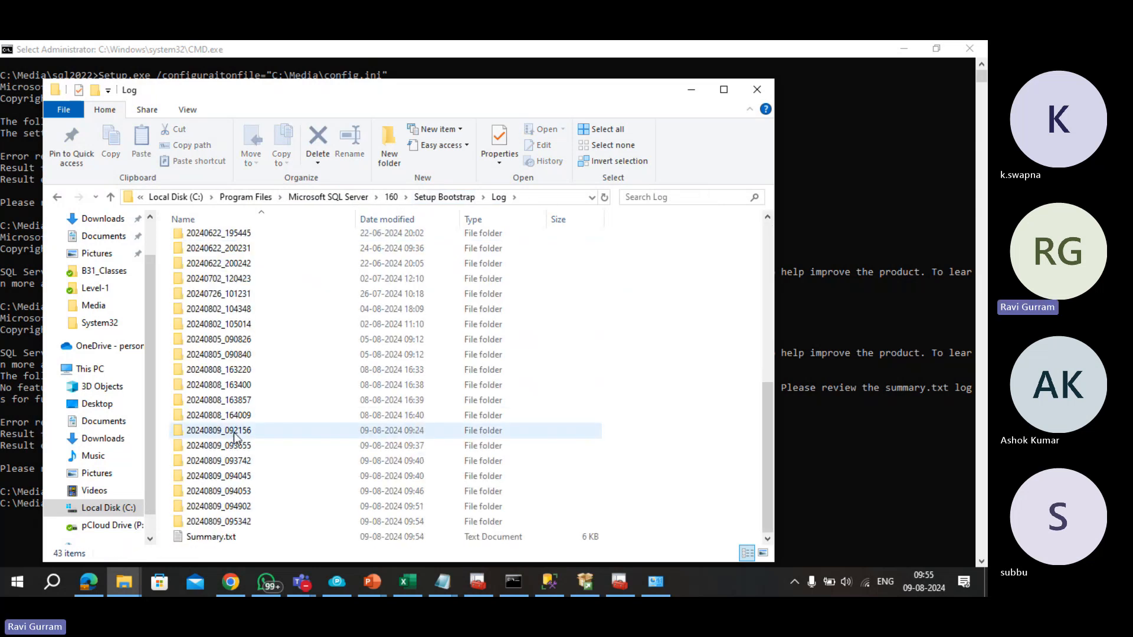
left_click(216, 539)
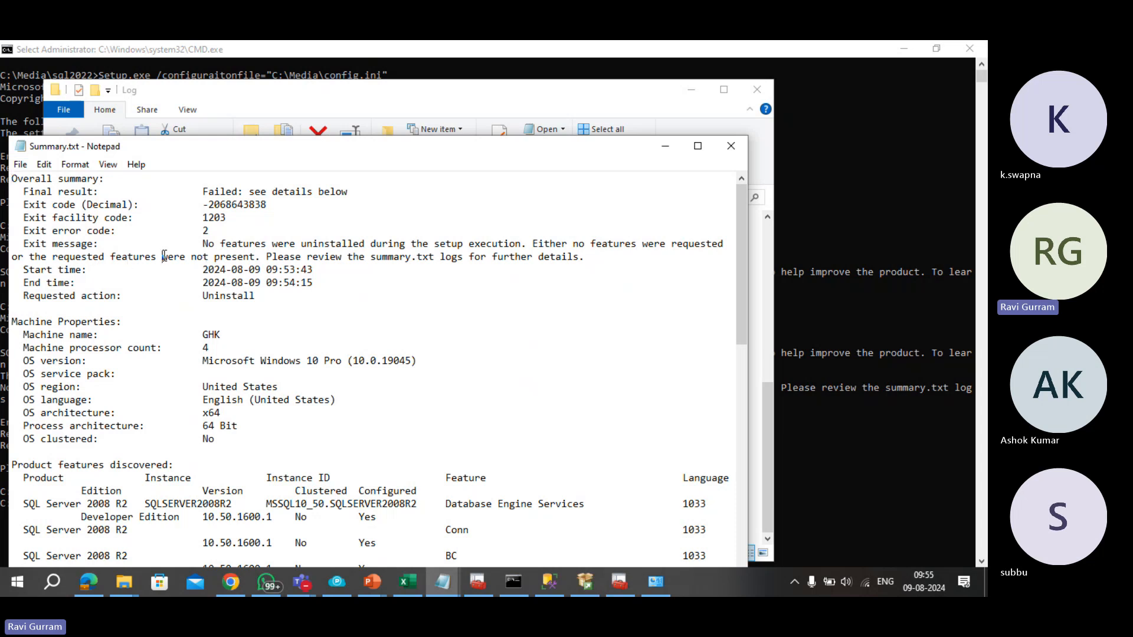
Step: Review the exit message, discovered features and user input settings in Summary.txt, and return to the Command Prompt
left_click_drag(164, 257, 255, 256)
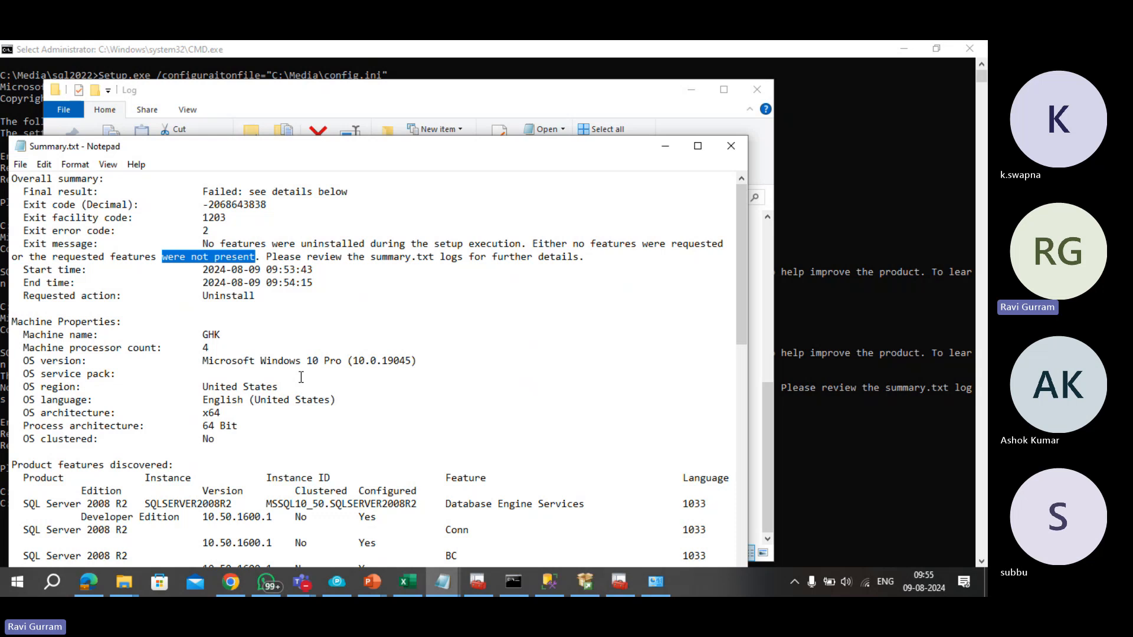
scroll(301, 377, "down", 10)
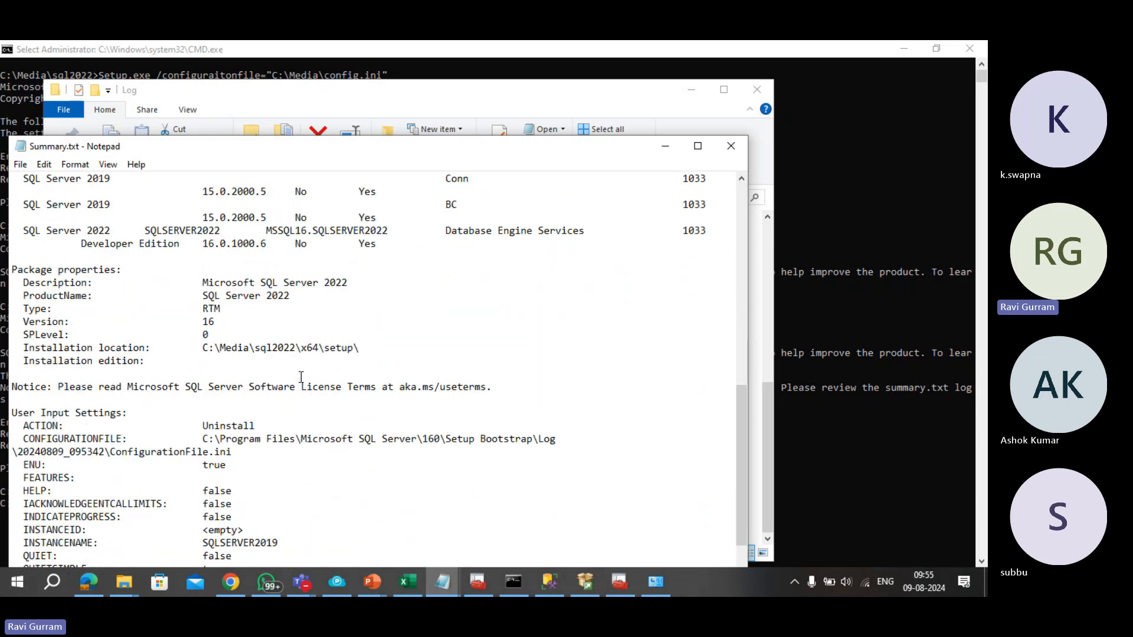
scroll(301, 377, "up", 10)
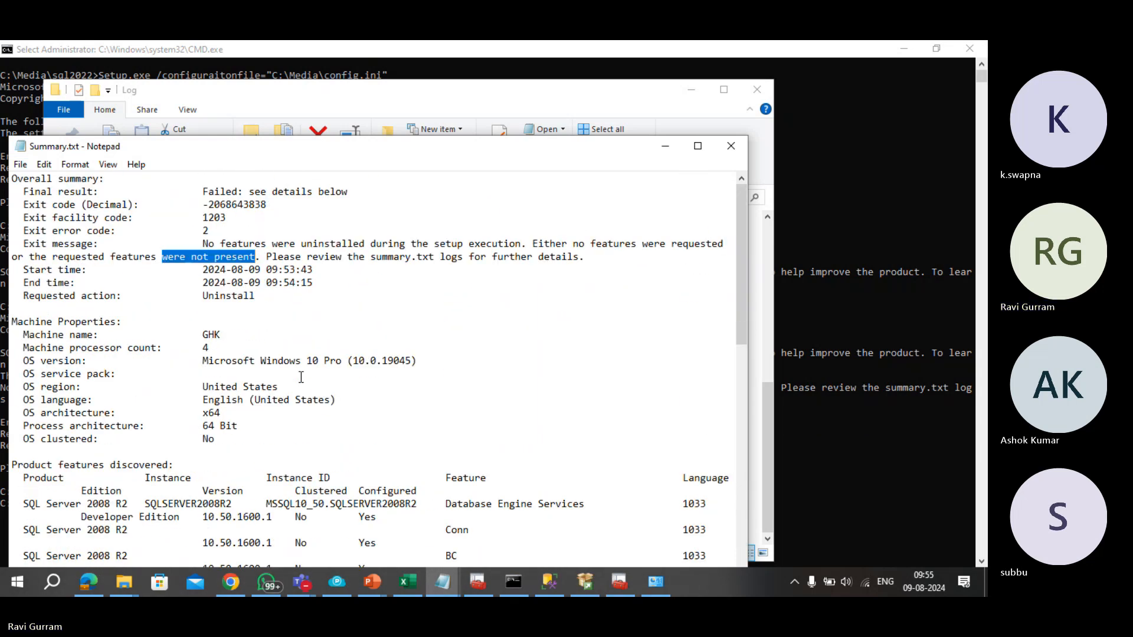
scroll(301, 377, "down", 15)
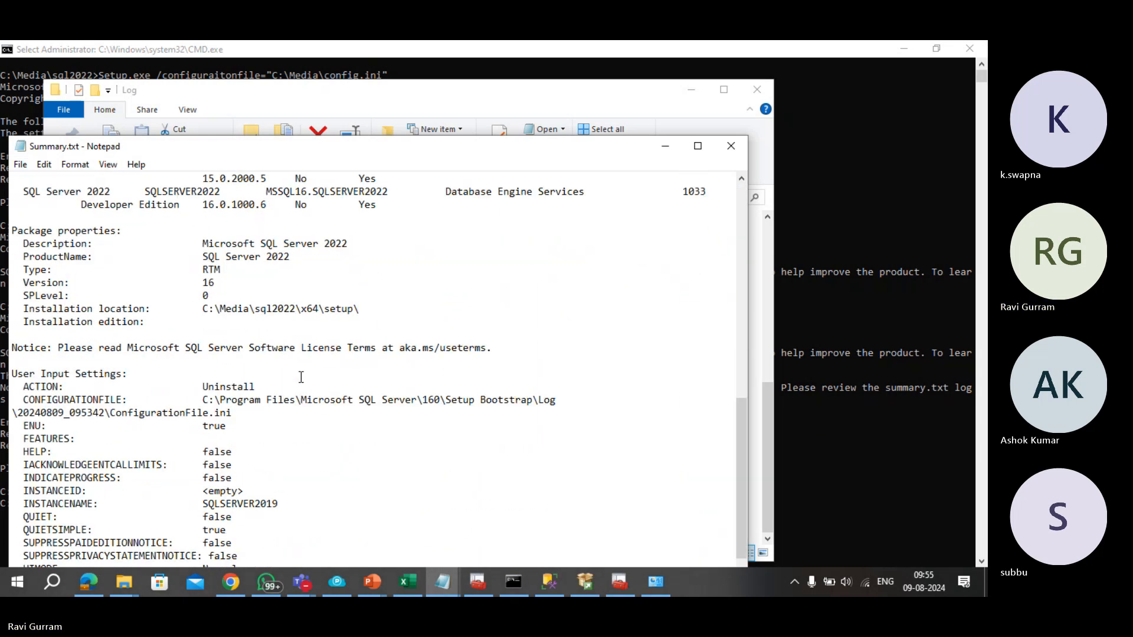
left_click(720, 147)
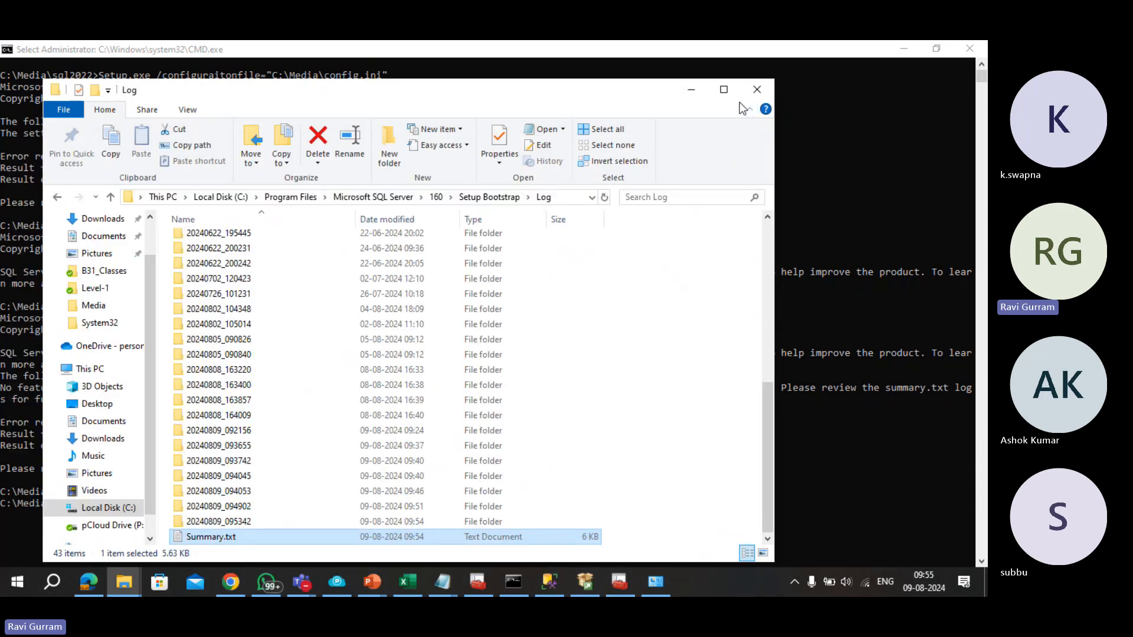
left_click(701, 93)
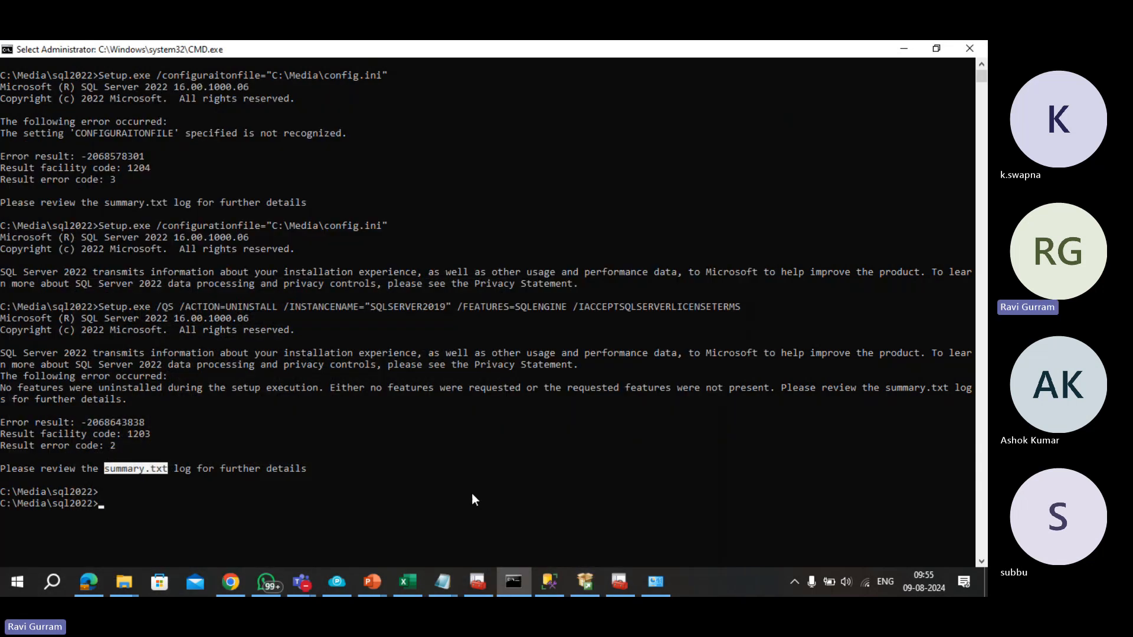
Step: Move the Command Prompt up to C:\Media and list the directory's contents
left_click(391, 505)
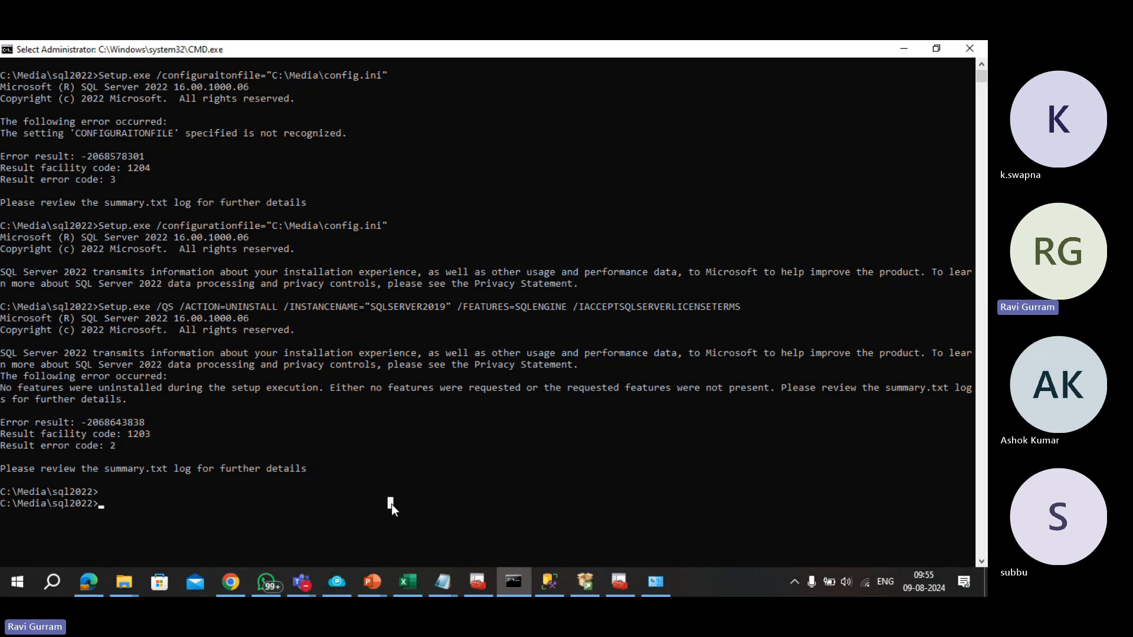
type("cd..")
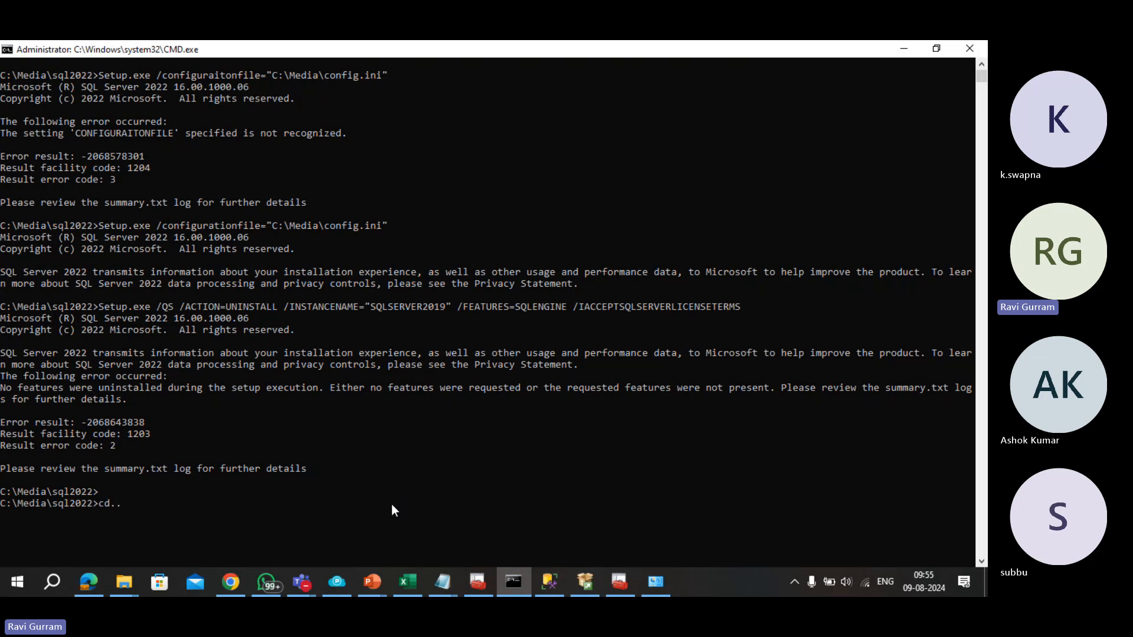
key("Return")
type("dor")
key("Return")
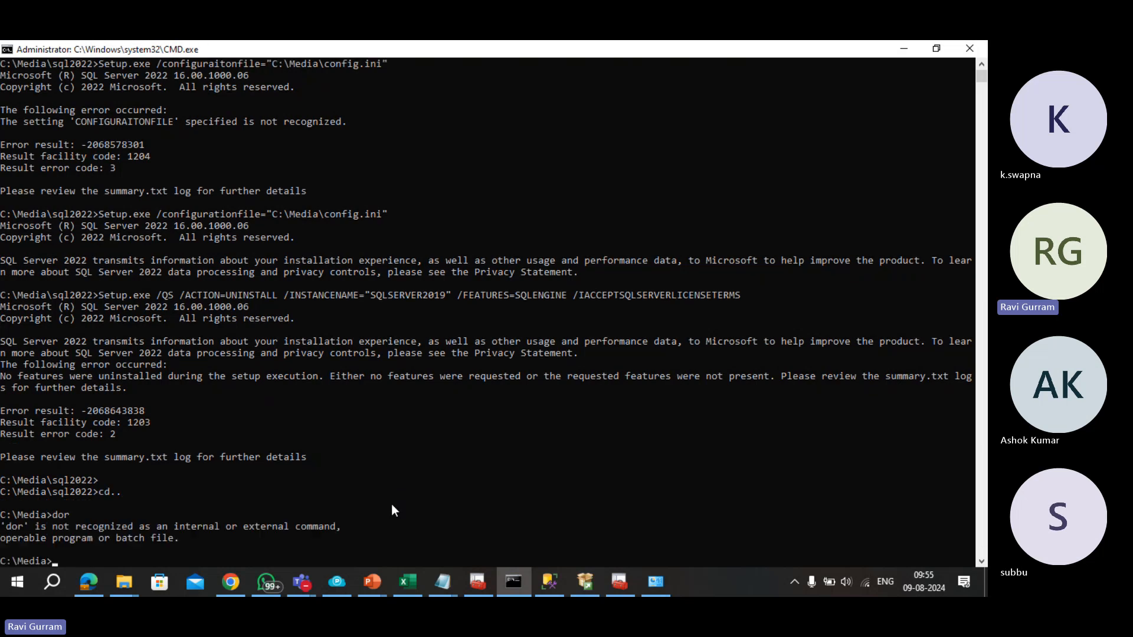
type("dir")
key("Return")
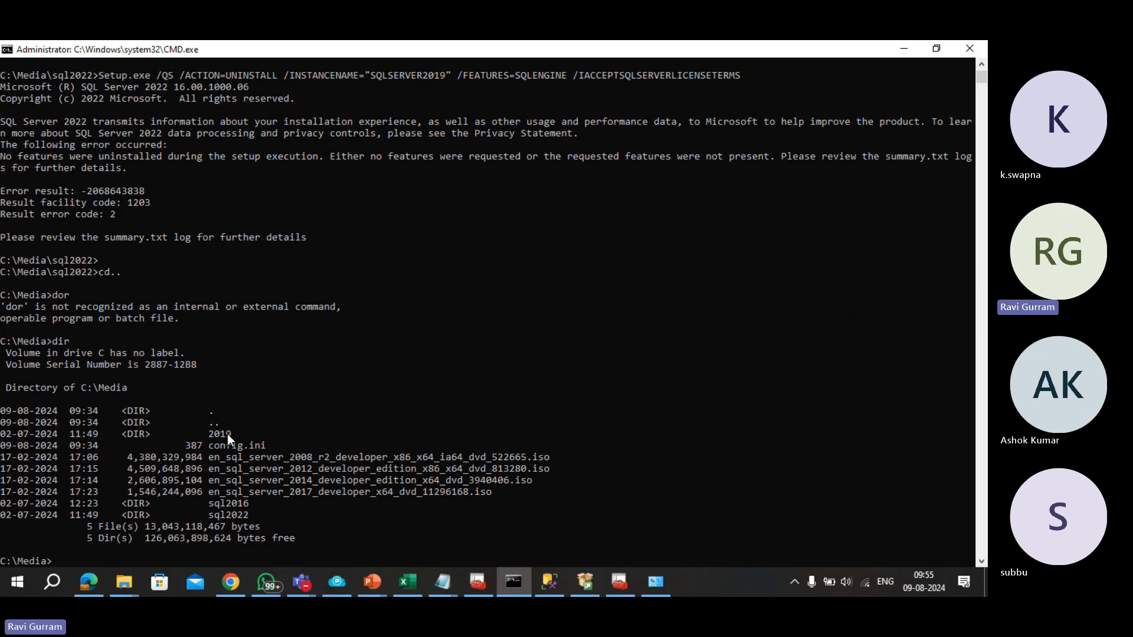
Step: Change the Command Prompt directory to C:\Media\2019 and list the SQL Server 2019 setup files
key("alt+Tab")
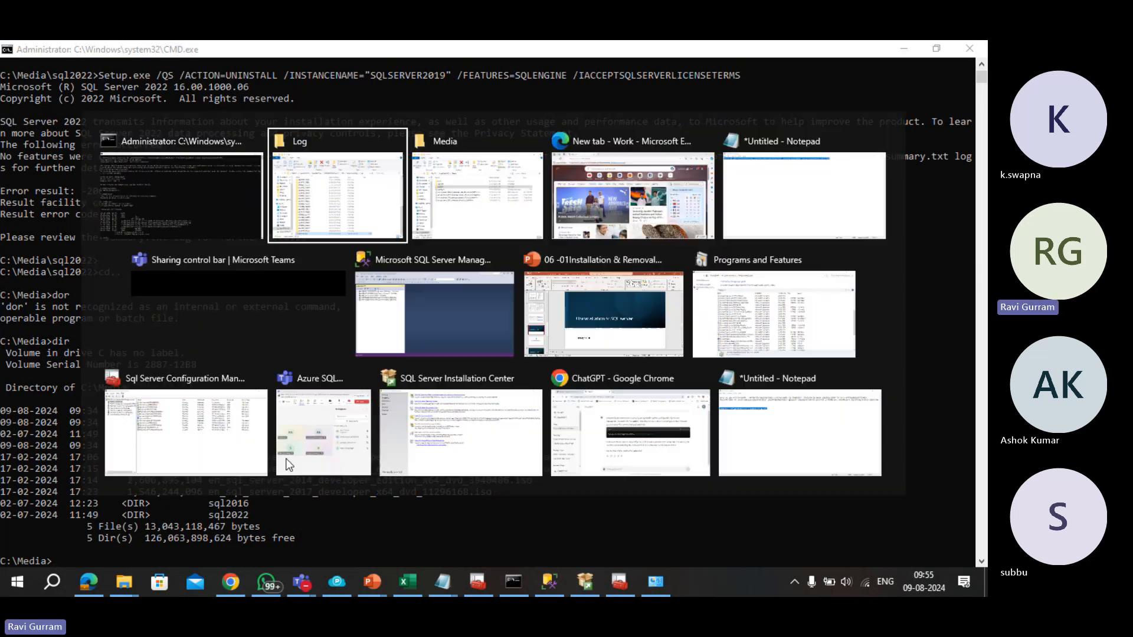
key("alt+Tab")
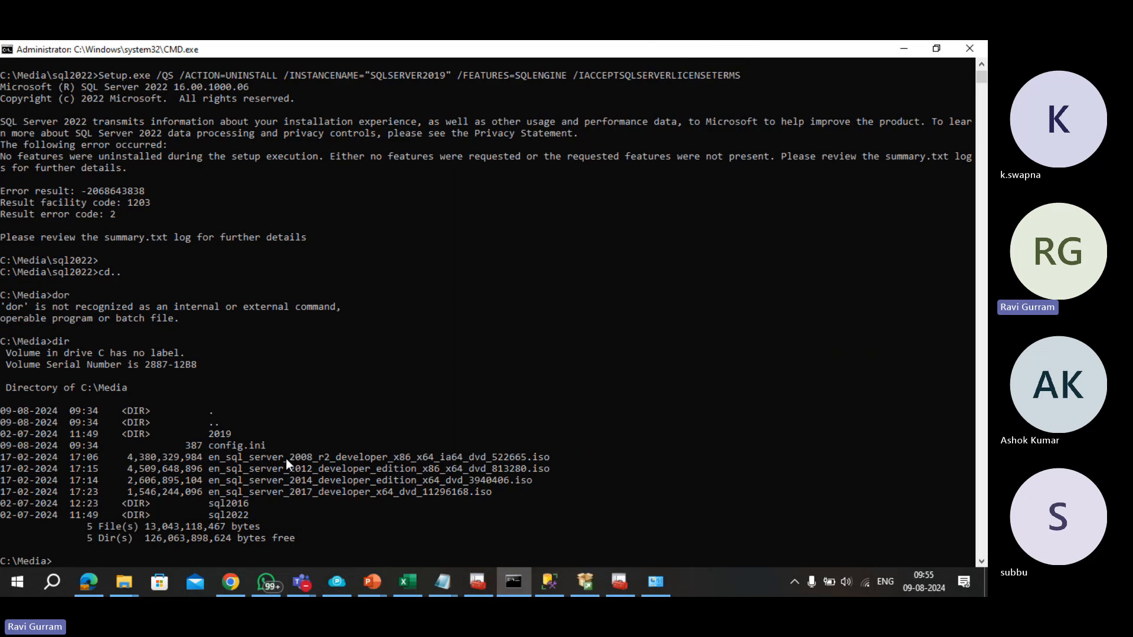
type("cd 2019")
key("Return")
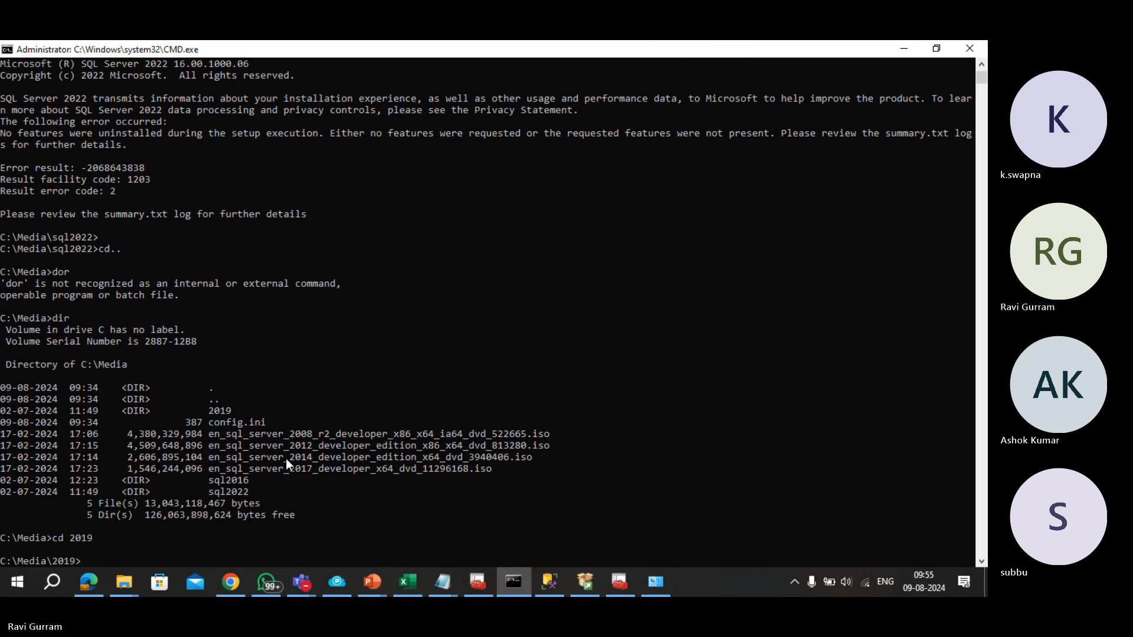
type("dir")
key("Return")
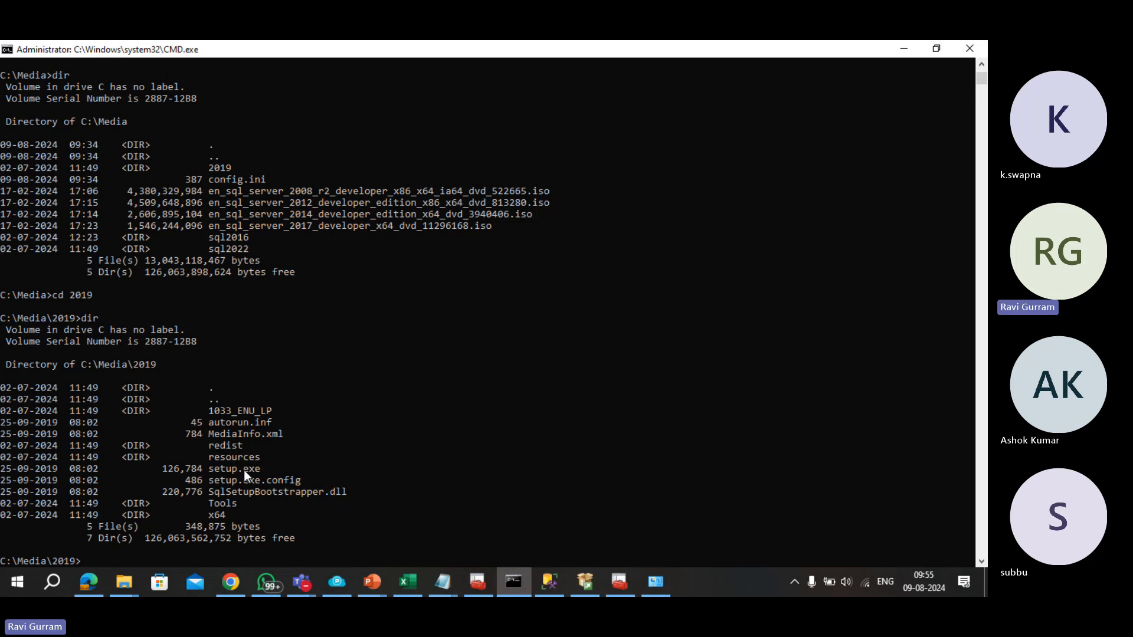
Step: Enter Setup.exe /QS /ACTION=UNINSTALL /INSTANCENAME="SQLSERVER2019" /FEATURES=SQLENGINE /IACCEPTSQLSERVERLICENSETERMS at the C:\Media\2019 prompt
key("Up")
key("Up")
key("Down")
key("BackSpace")
key("BackSpace")
key("BackSpace")
type("Setup.exe /QS /ACTION=UNINSTALL /INSTANCENAME=\"SQLSERVER2019\" /FEATURES=SQLENGINE /IACCEPTSQLSERVERLICENSETERMS")
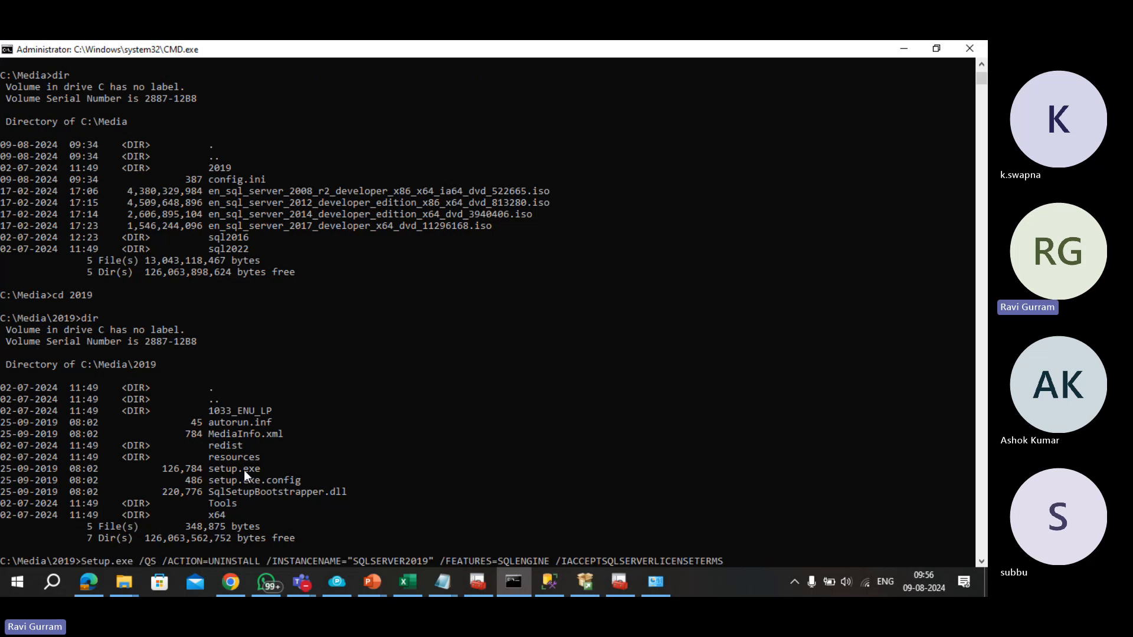
Step: Recall and run Setup.exe /QS /ACTION=UNINSTALL /INSTANCENAME="SQLSERVER2019" /FEATURES=SQLENGINE /IACCEPTSQLSERVERLICENSETERMS from C:\Media\2019
key("Up")
key("Up")
key("Up")
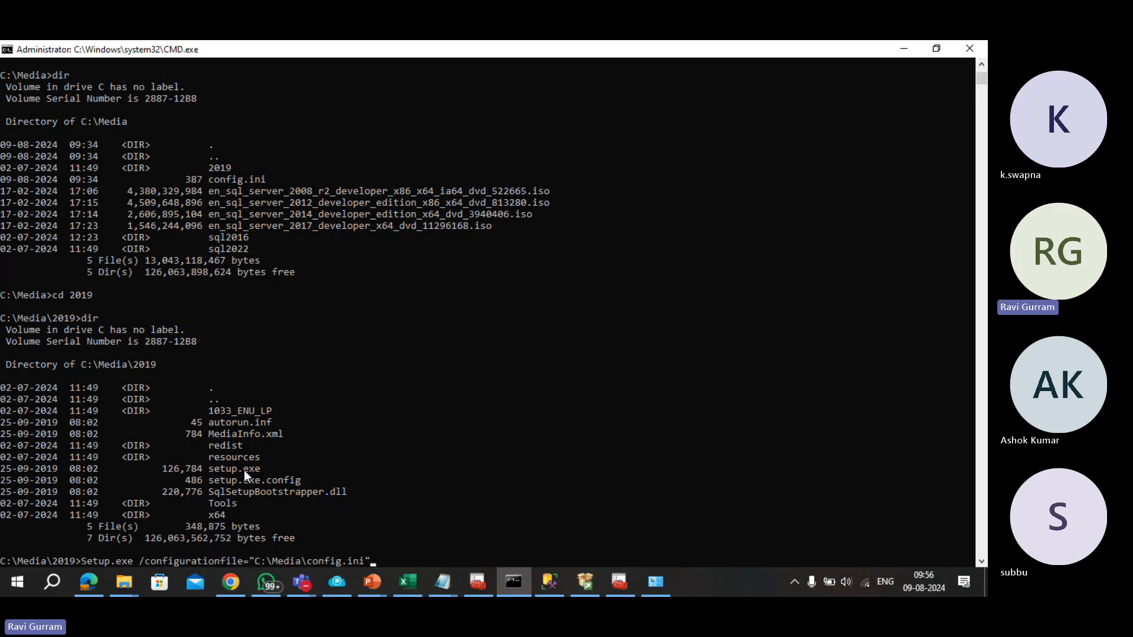
key("Down")
key("Down")
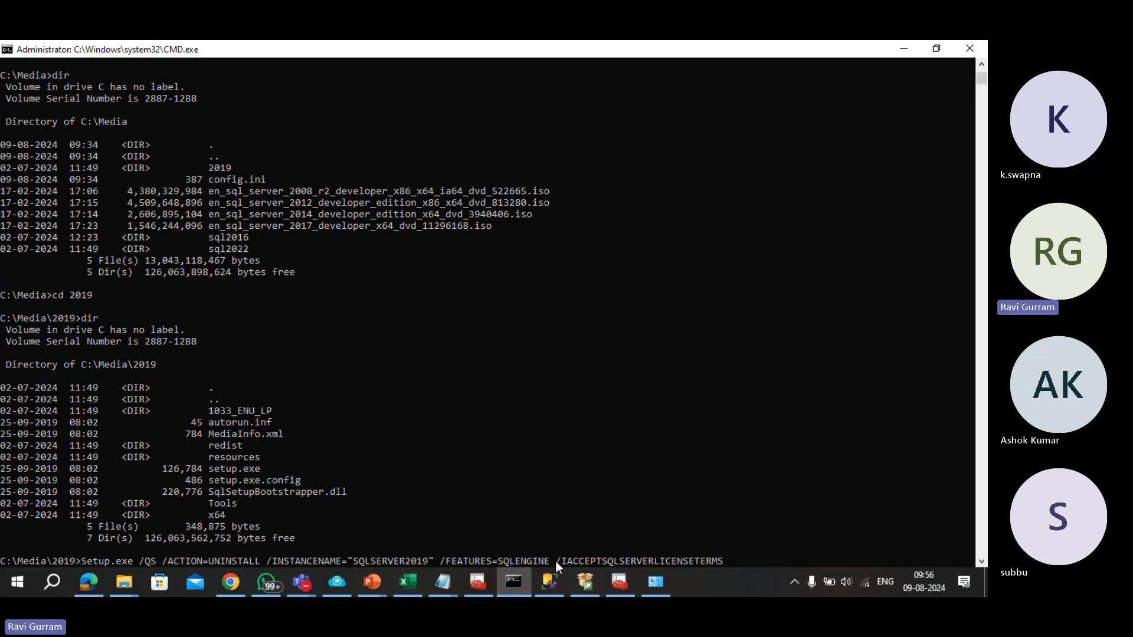
key("Return")
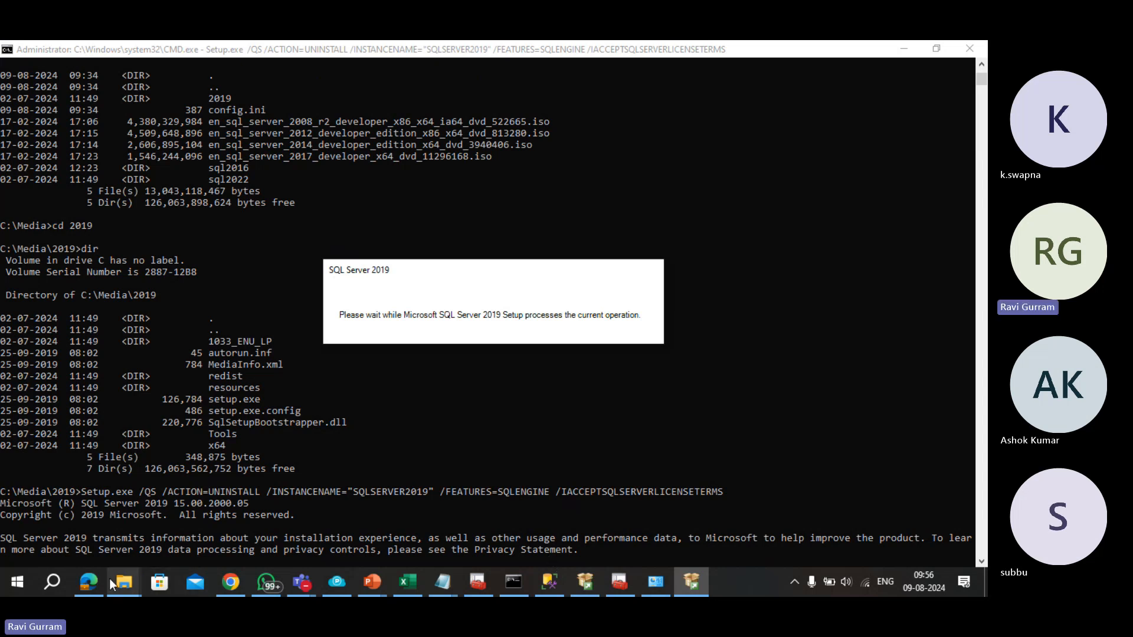
Step: Switch to File Explorer, open the 2019 folder inside Media to show its full path, and return to the removal progress window
mouse_move(112, 581)
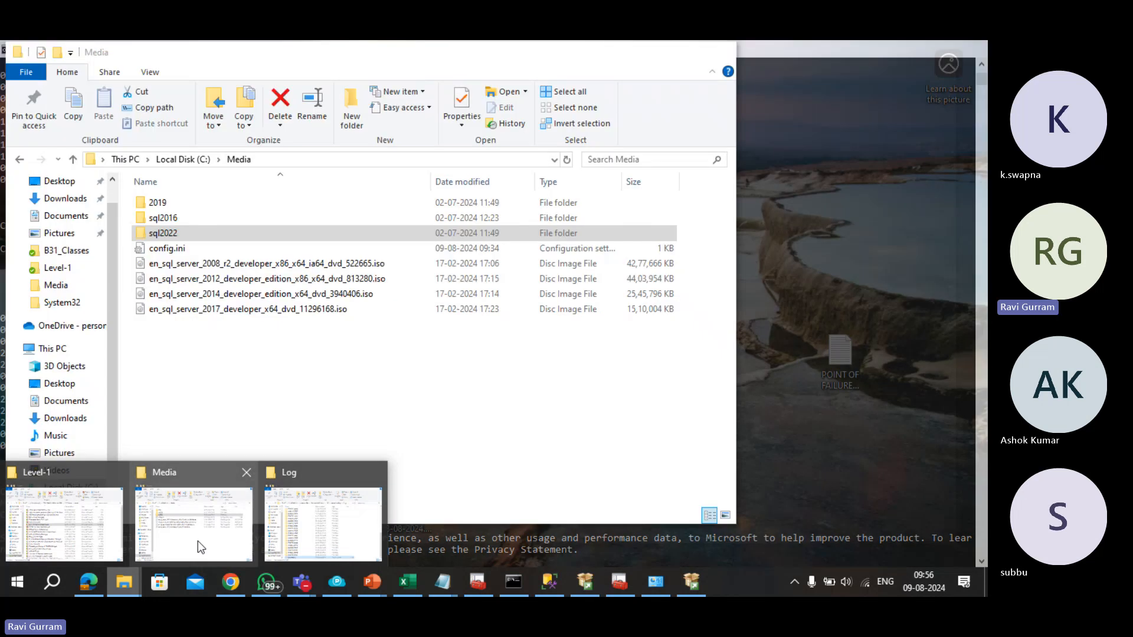
left_click(197, 540)
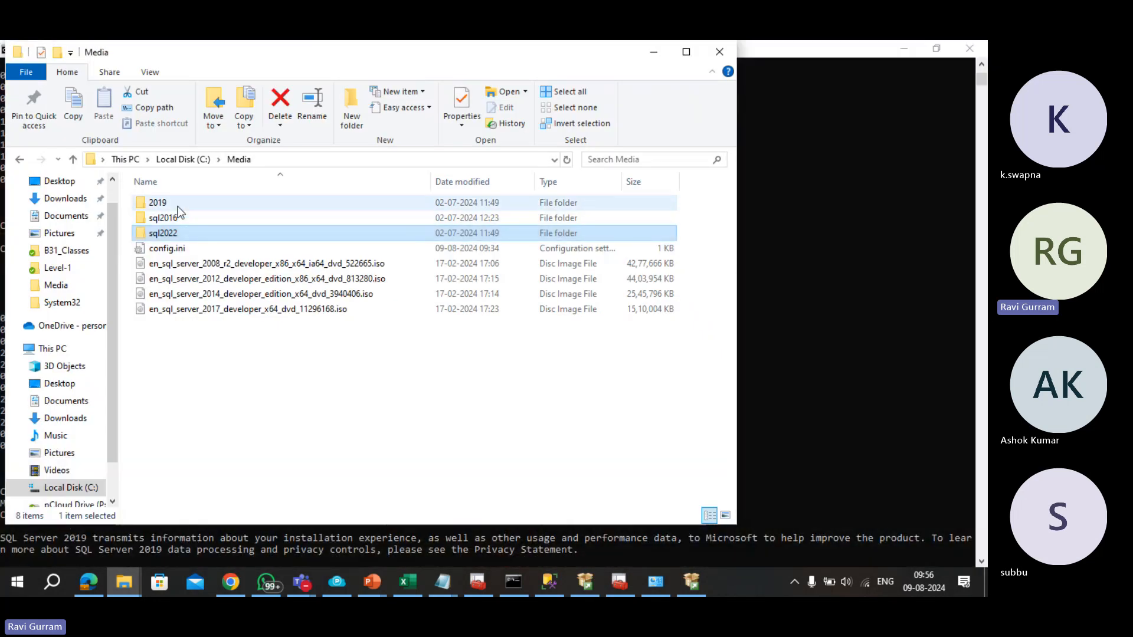
left_click(177, 207)
double_click(158, 202)
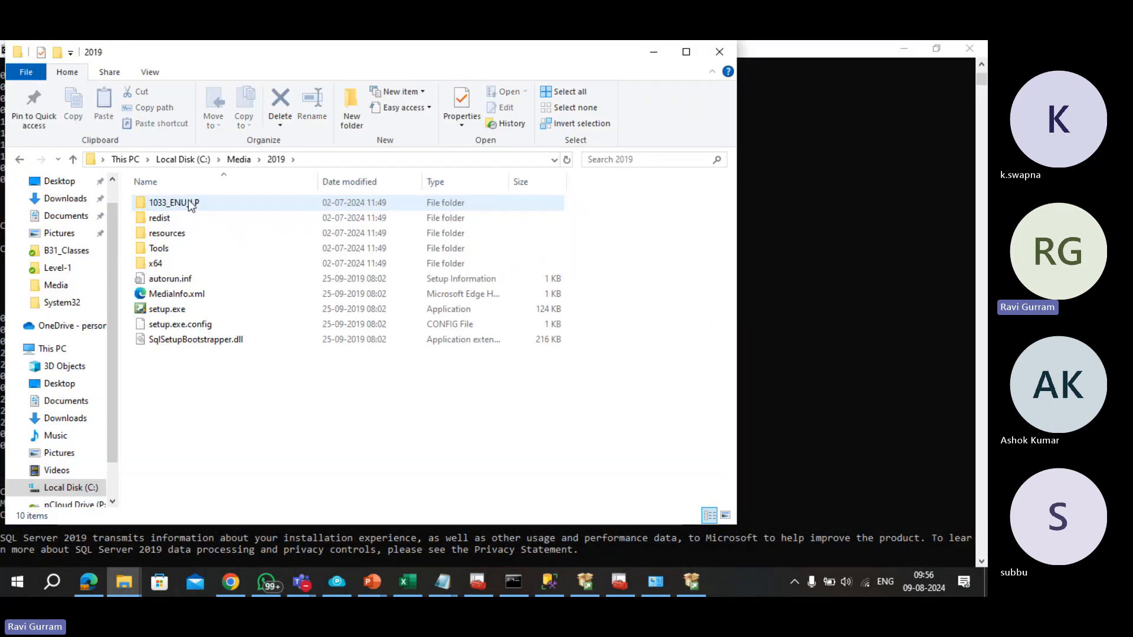
left_click(310, 159)
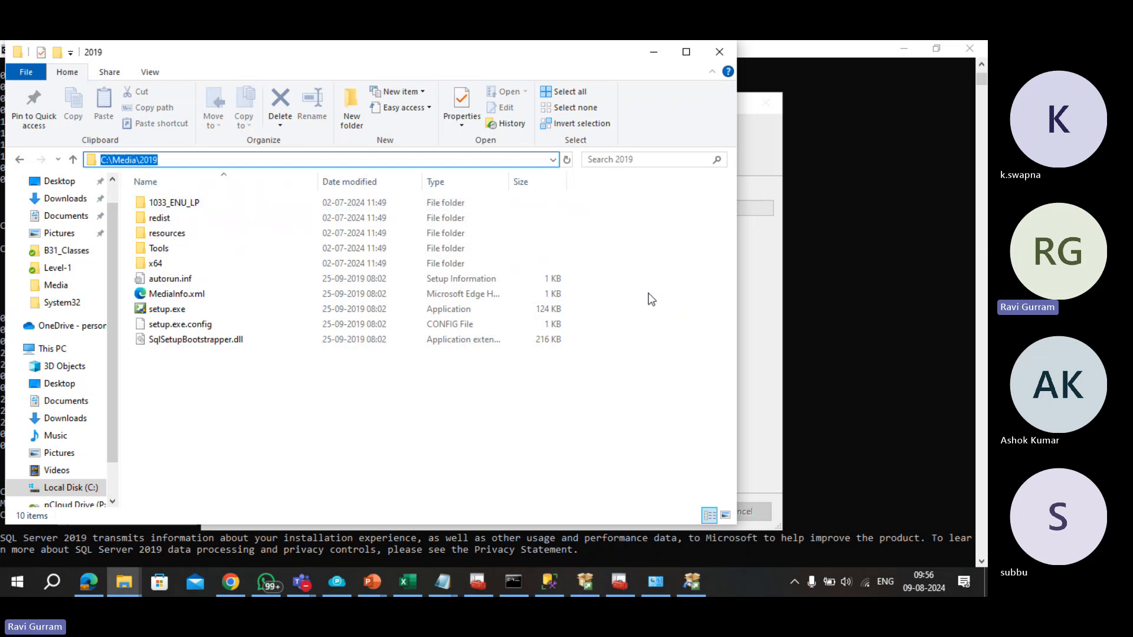
left_click(754, 375)
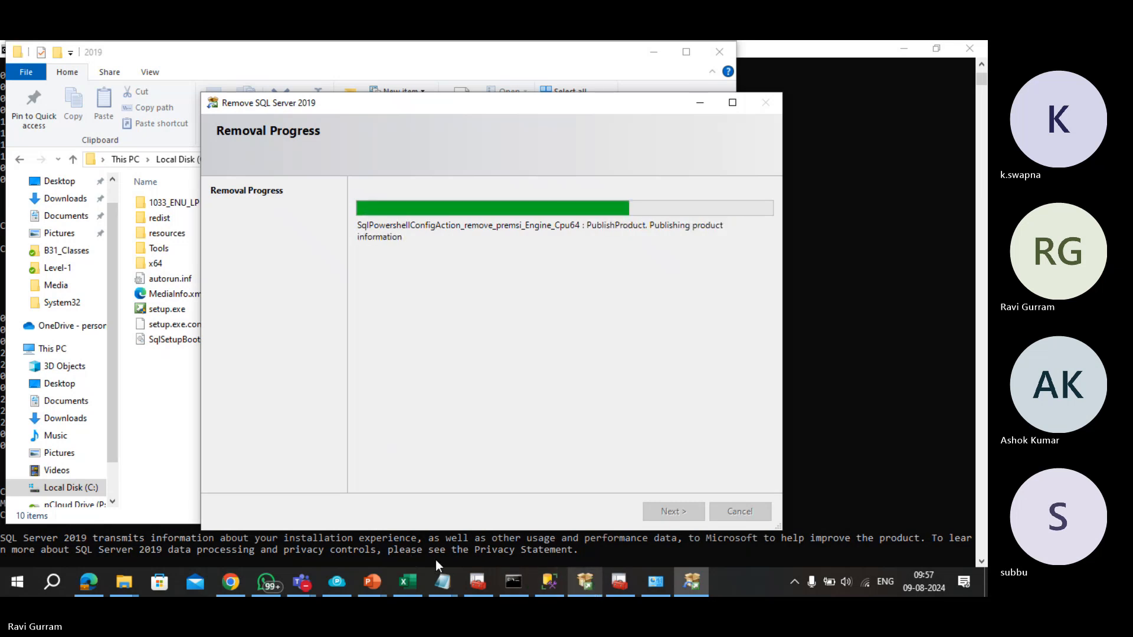
Step: Open "06 Command Line and ini file Instllation commands.txt" from the Level-1 folder and look through its install and uninstall commands
left_click(442, 581)
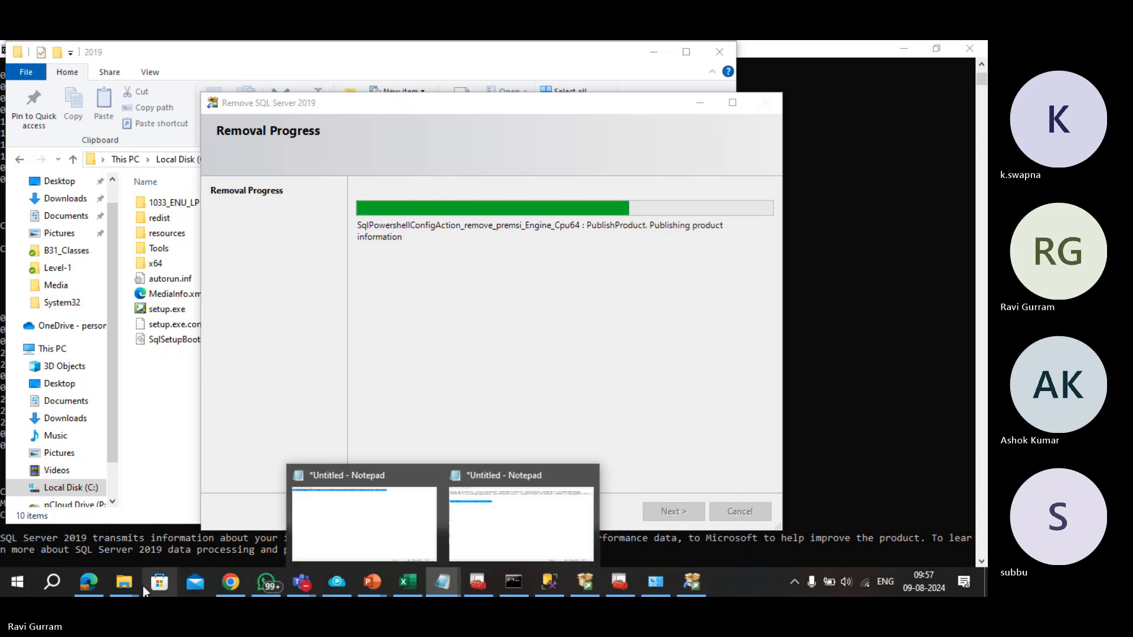
mouse_move(137, 583)
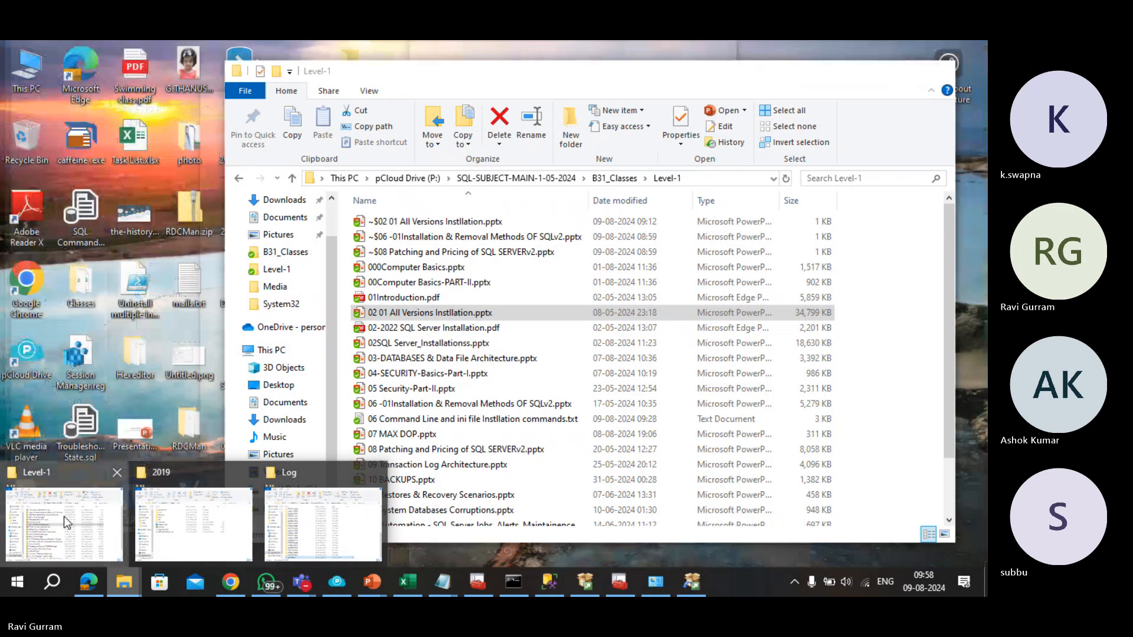
left_click(64, 515)
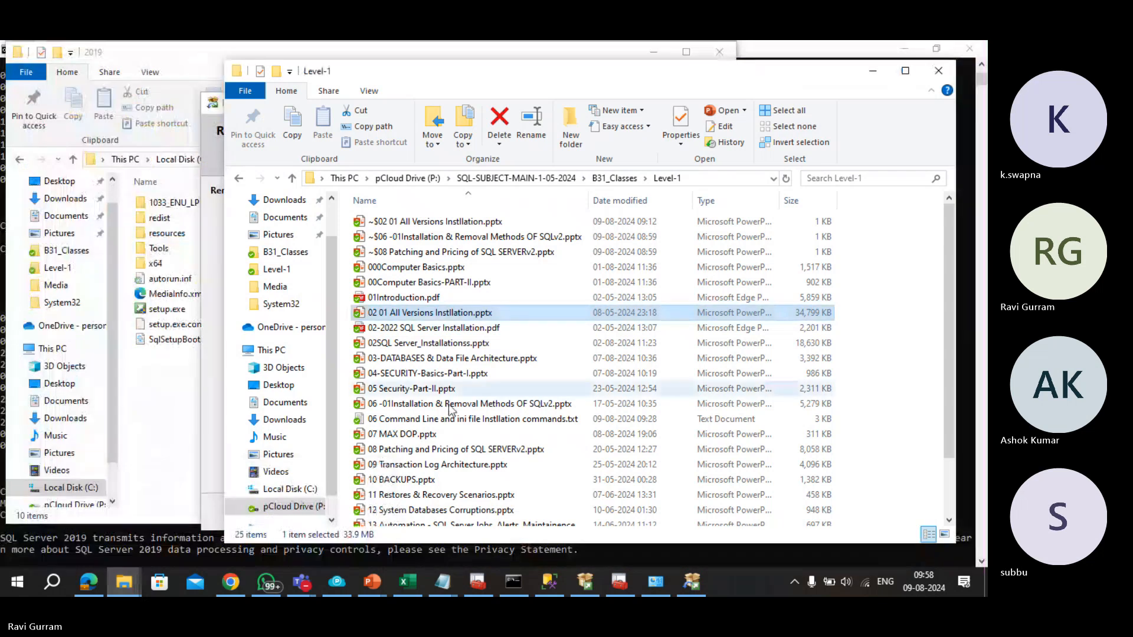
left_click(443, 420)
double_click(442, 420)
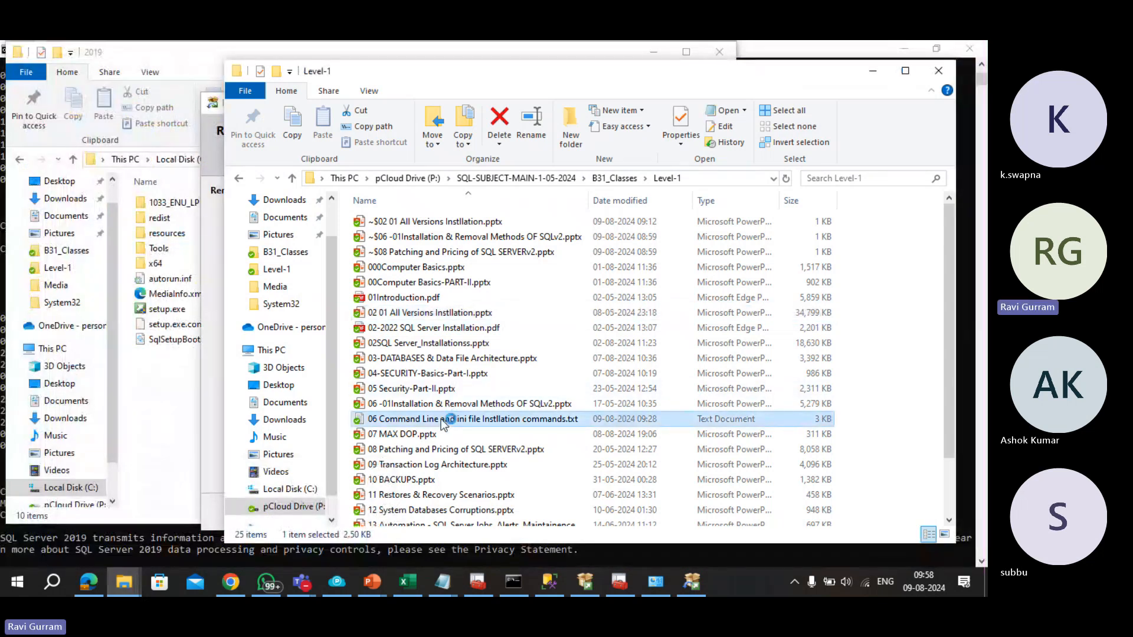
scroll(274, 413, "down", 4)
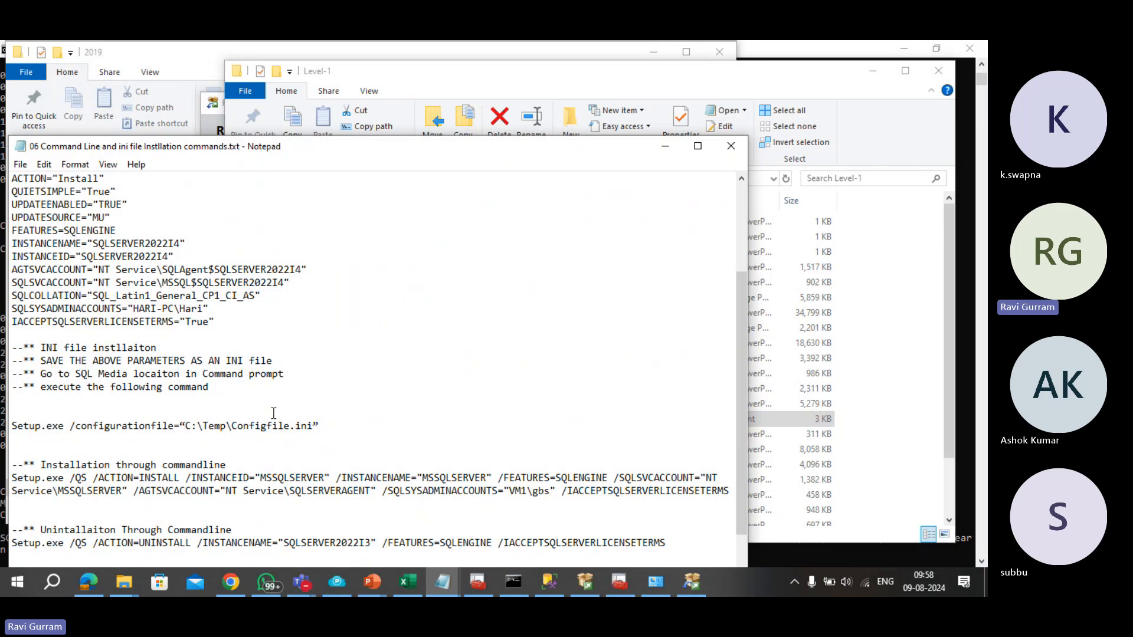
scroll(273, 413, "down", 4)
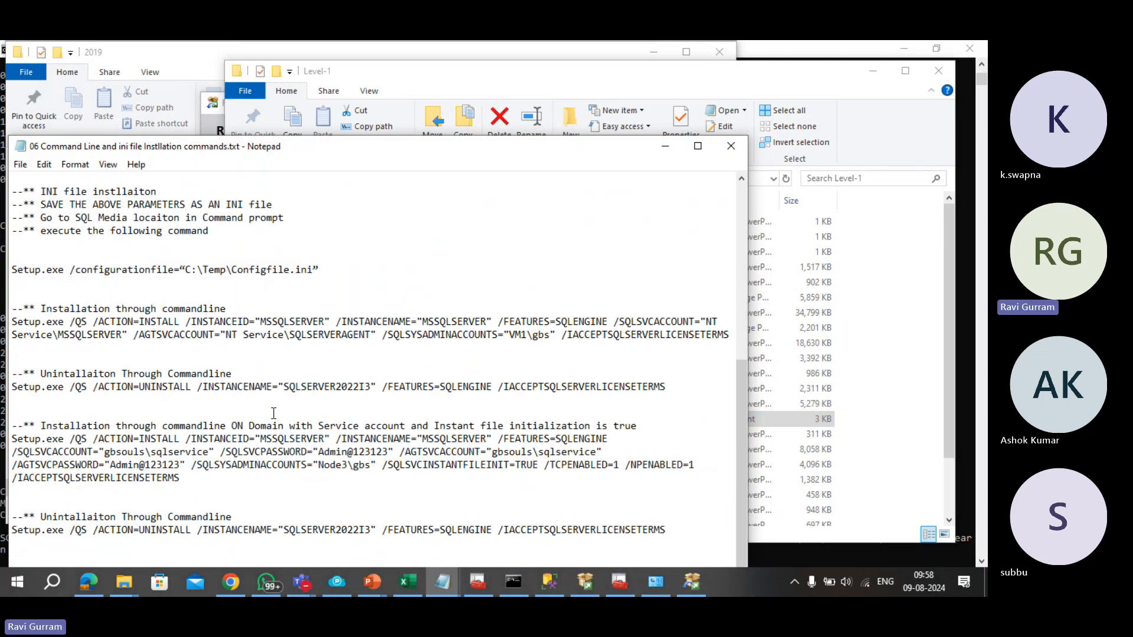
scroll(273, 413, "up", 8)
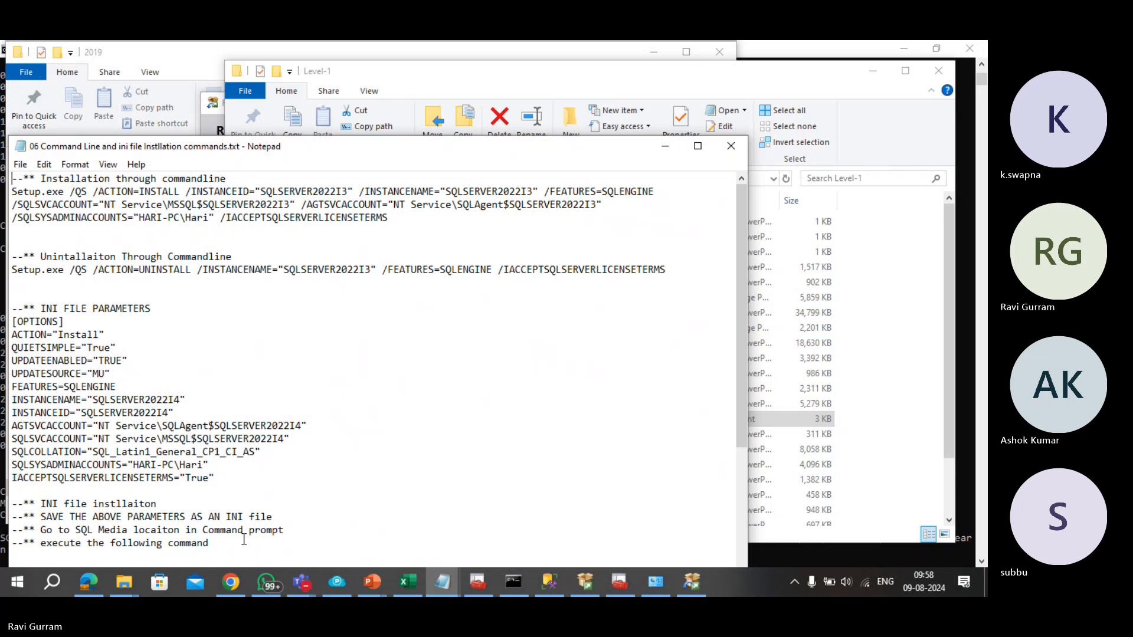
Step: Switch to the SQL Server 160 Setup Bootstrap Log folder and open the 20240809_094902 subfolder
left_click(127, 585)
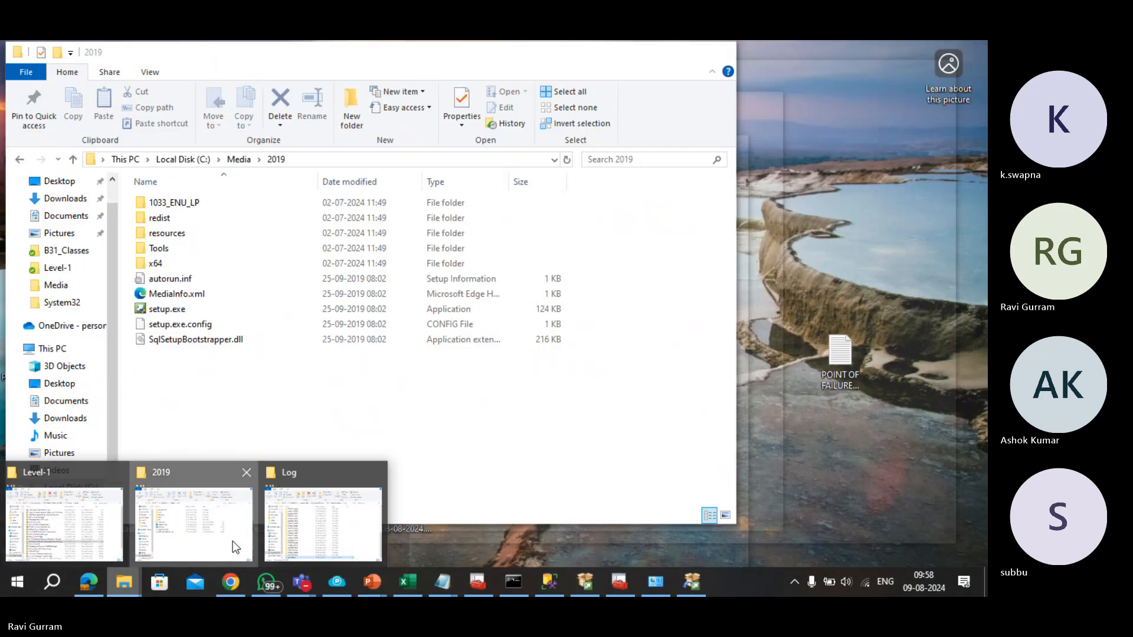
left_click(233, 540)
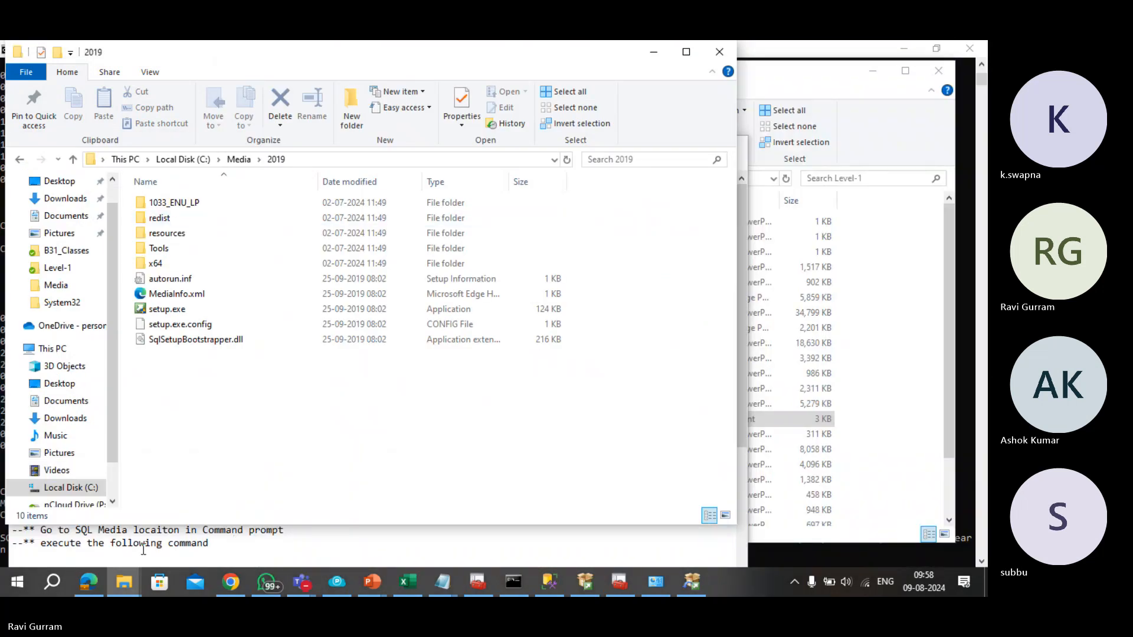
left_click(130, 579)
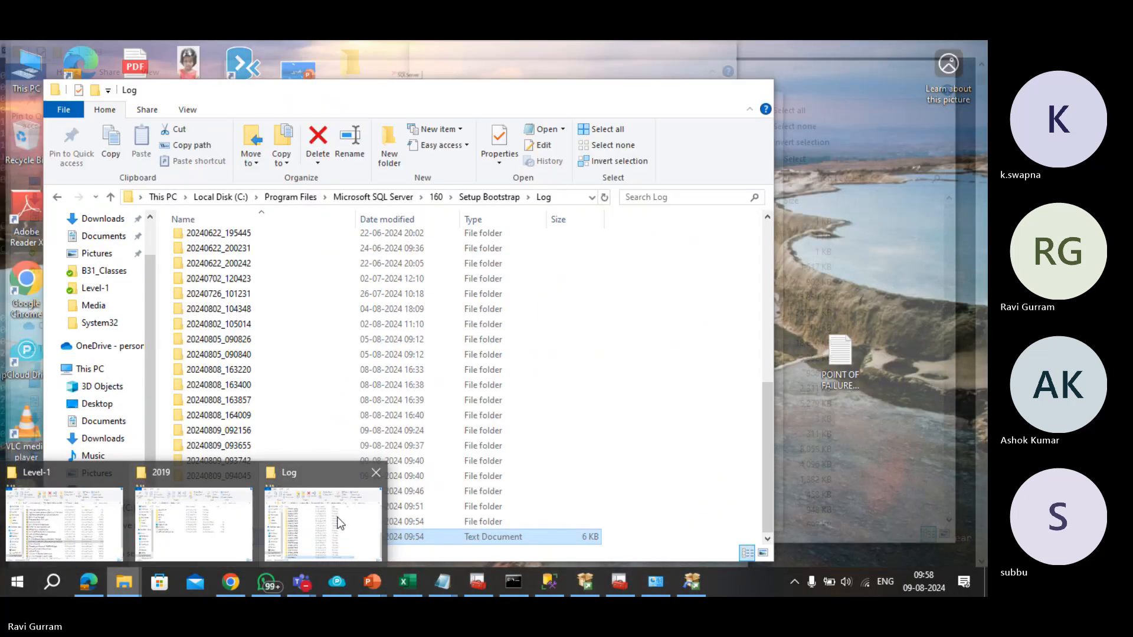
left_click(337, 520)
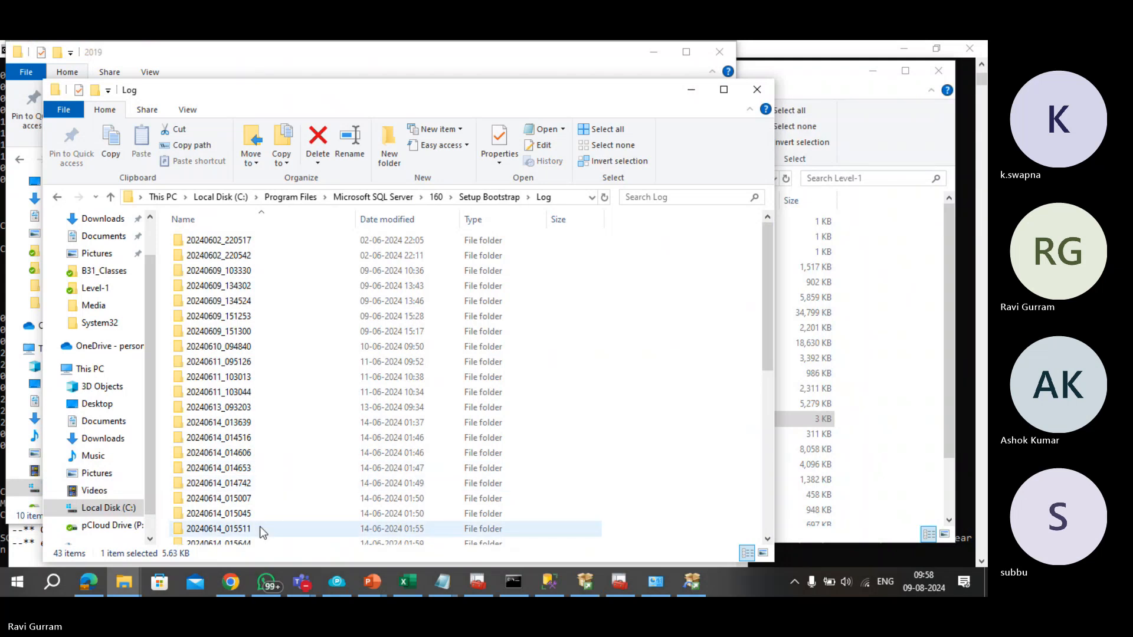
scroll(260, 526, "down", 7)
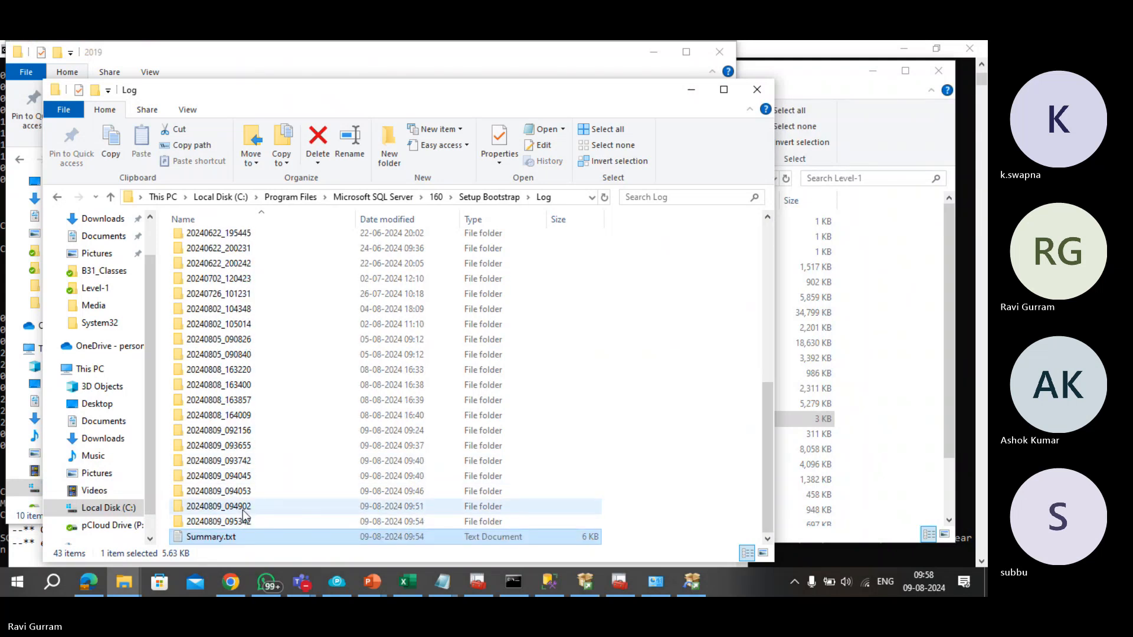
left_click(242, 510)
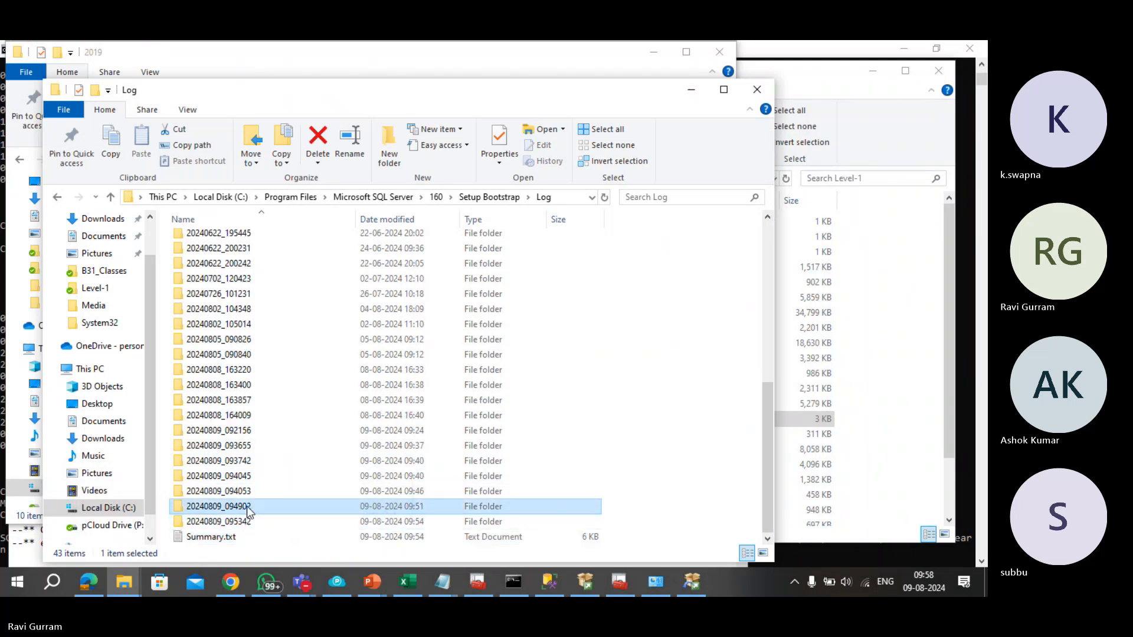
double_click(248, 508)
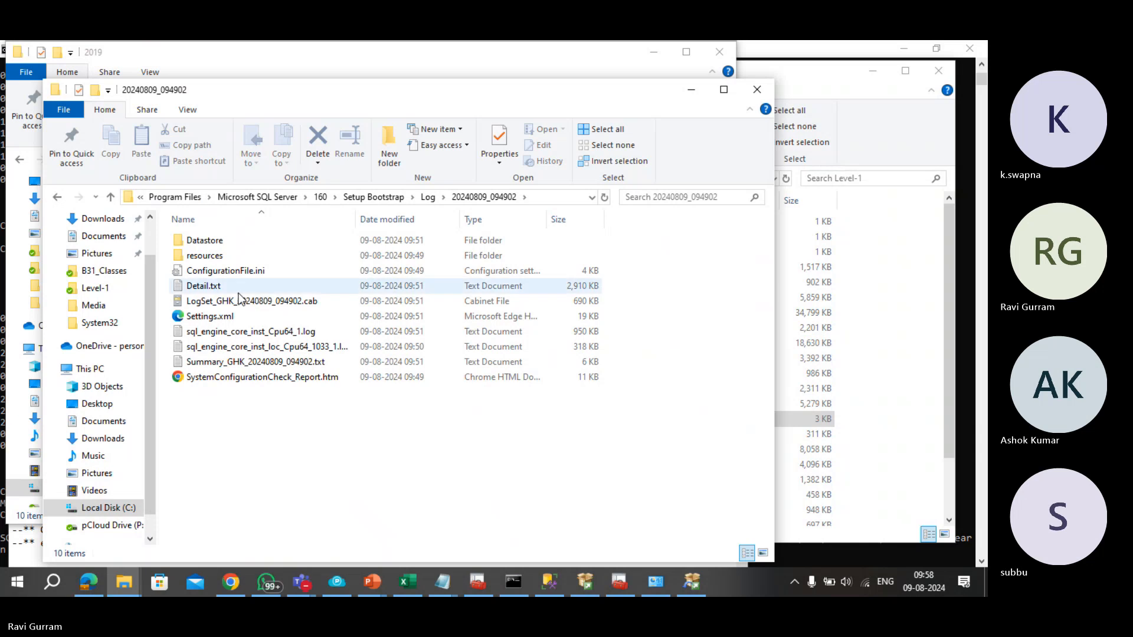
Step: Open ConfigurationFile.ini for editing and copy its entire content into a new Notepad document
left_click(231, 274)
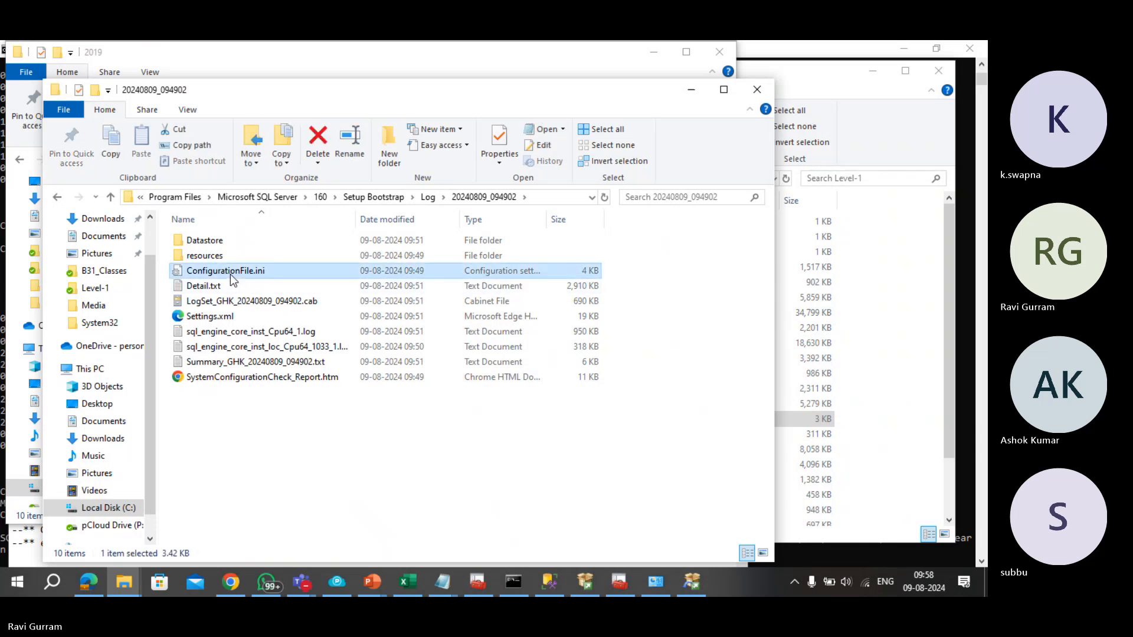
right_click(230, 273)
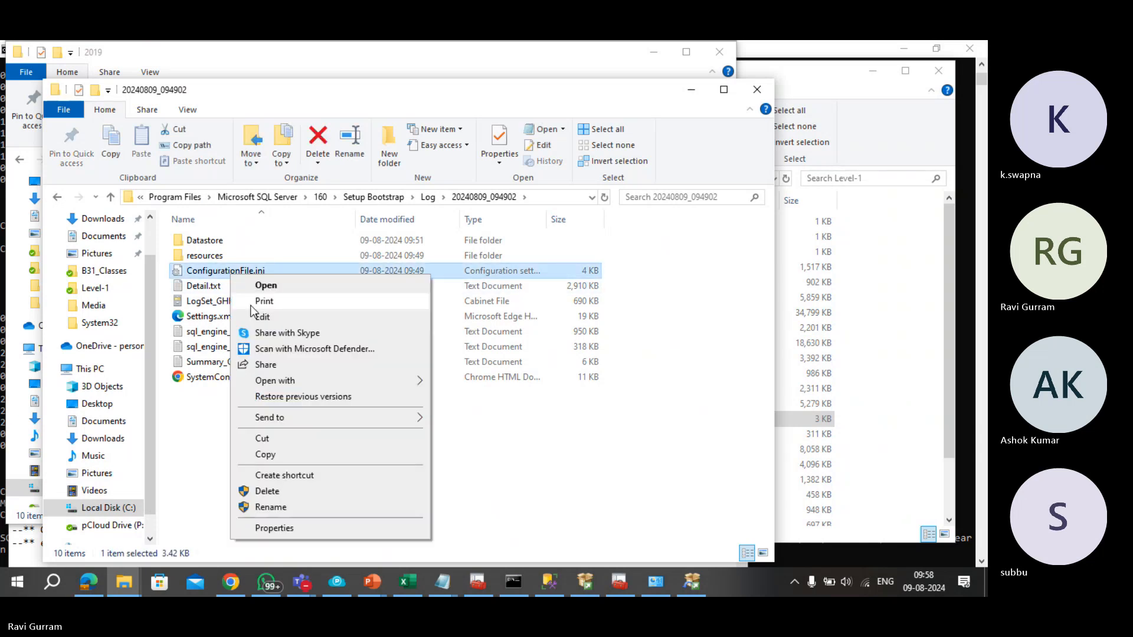
left_click(252, 311)
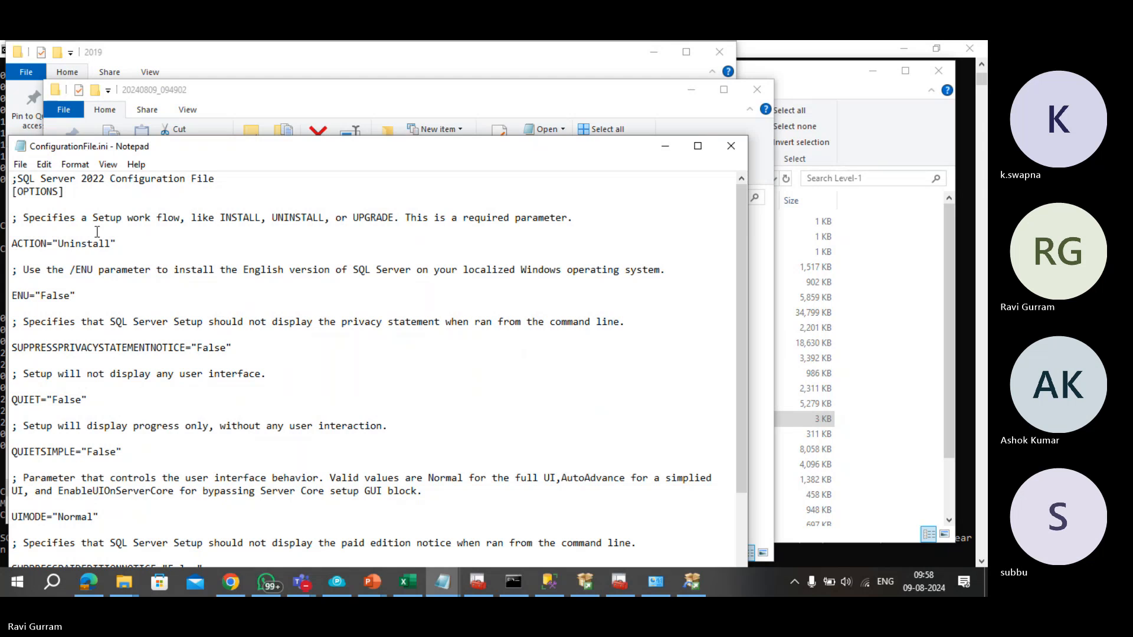
key("ctrl+a")
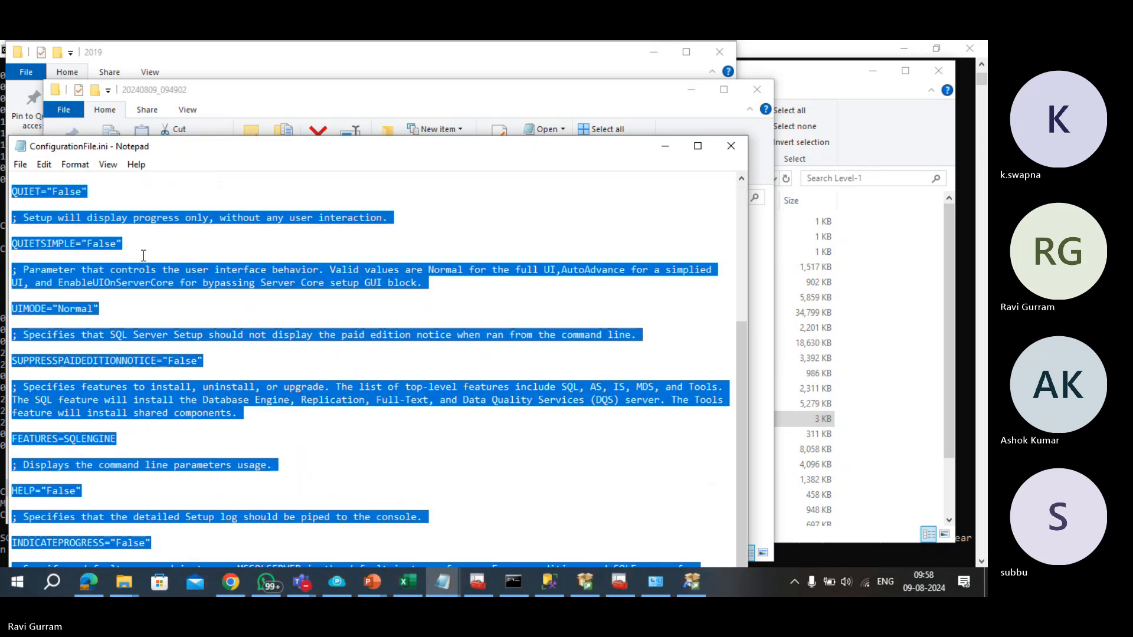
key("ctrl+c")
key("ctrl+n")
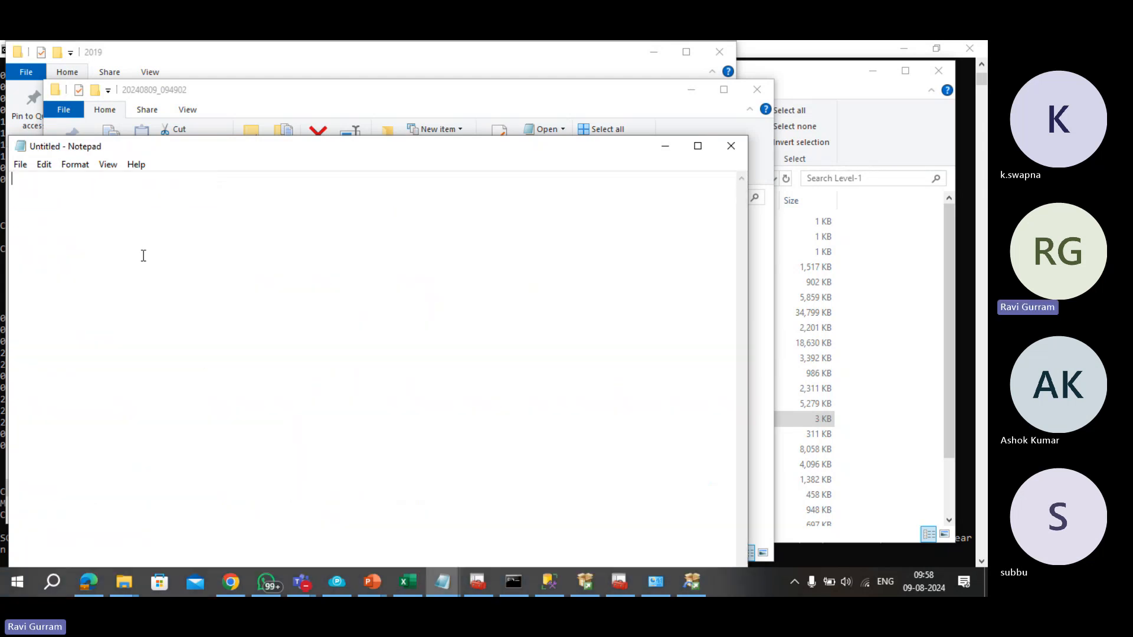
key("ctrl+v")
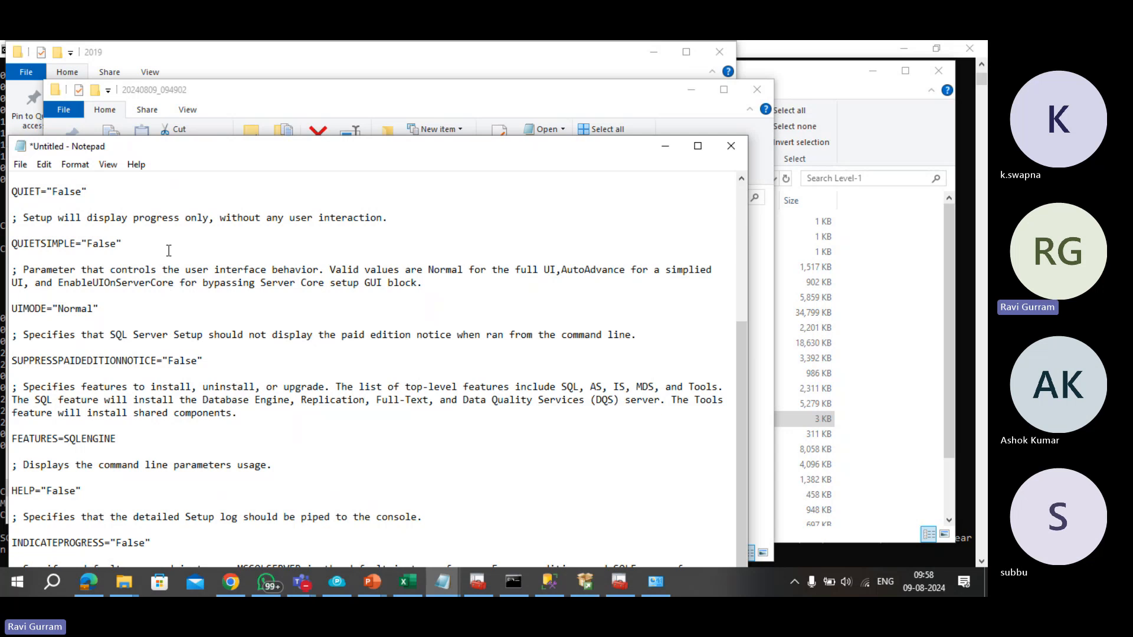
Step: Switch to the Installation & Removal Methods presentation in PowerPoint and copy the ini options from the "SQL Server 2022 ini File – For Uninstallation" slide
mouse_move(364, 582)
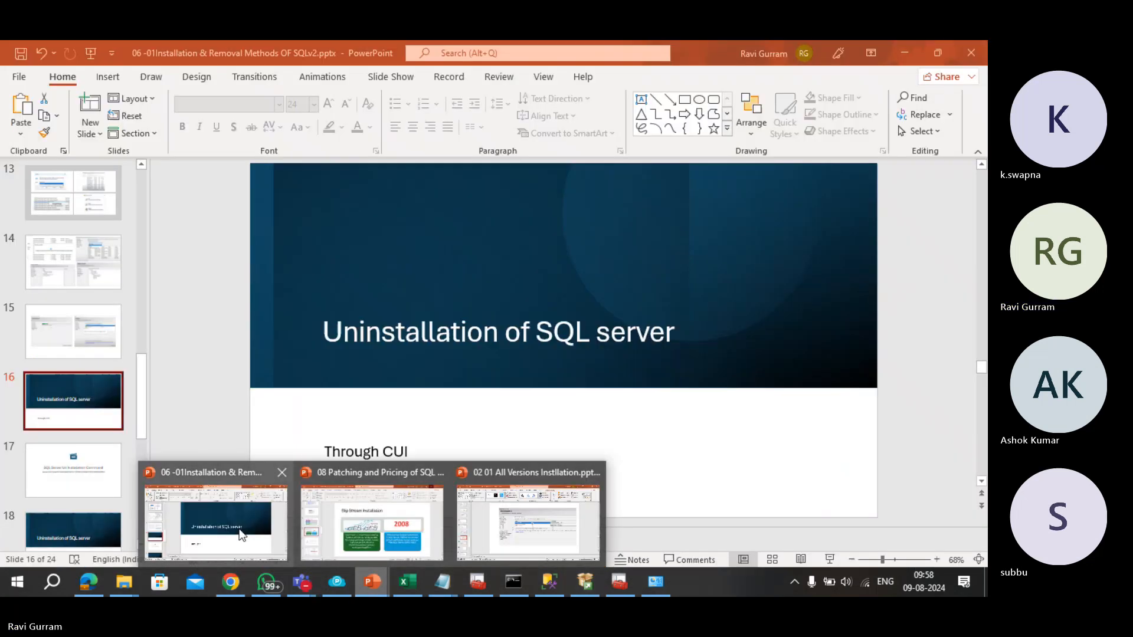
left_click(239, 534)
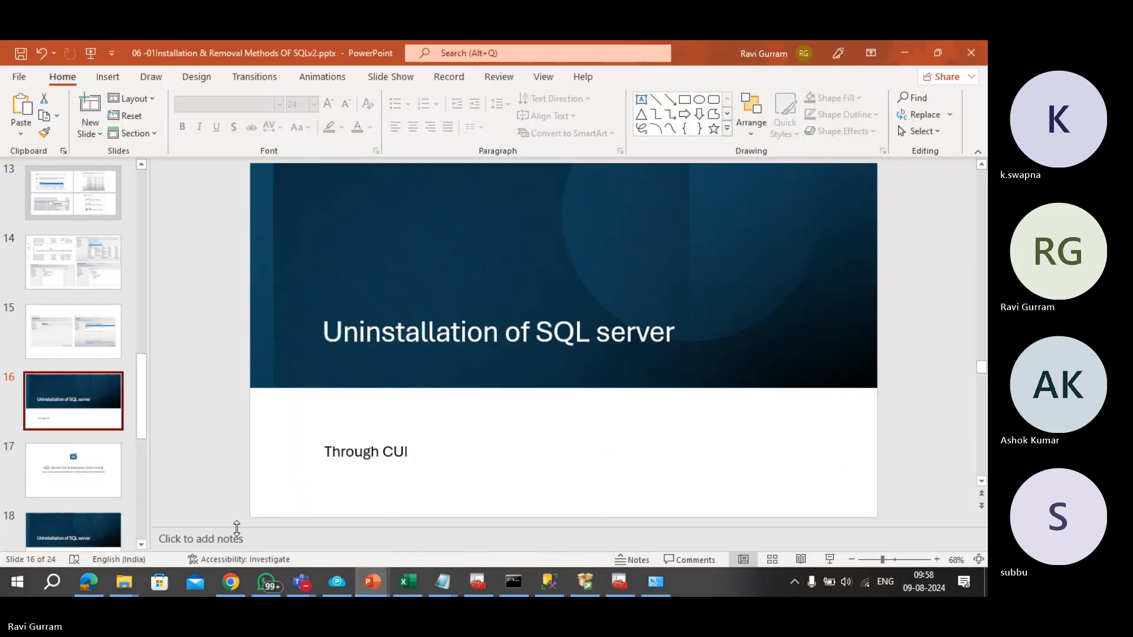
left_click(109, 493)
key("Down")
key("Down")
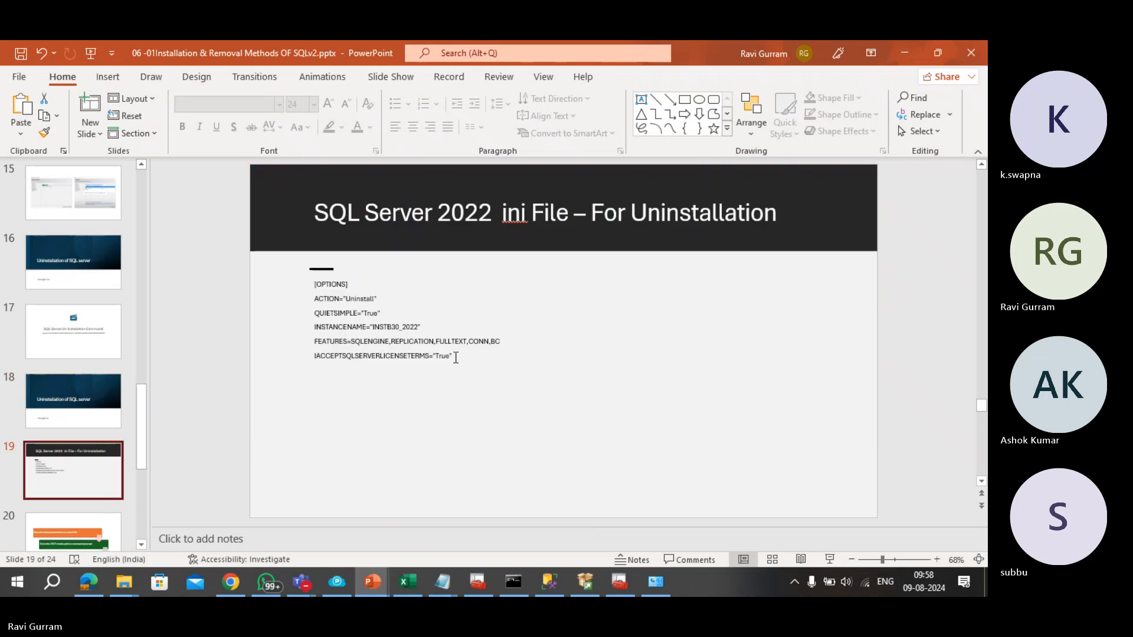
left_click_drag(455, 356, 300, 283)
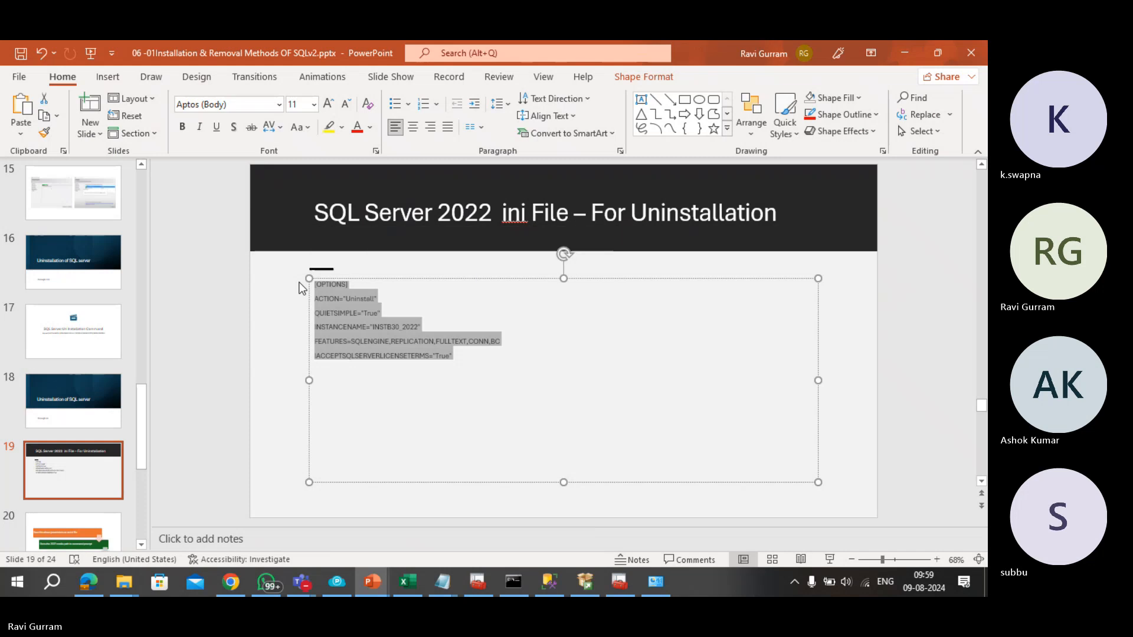
Step: Switch to Notepad, close the pasted configuration document without saving, and paste the slide's uninstallation options into a blank document
left_click(442, 581)
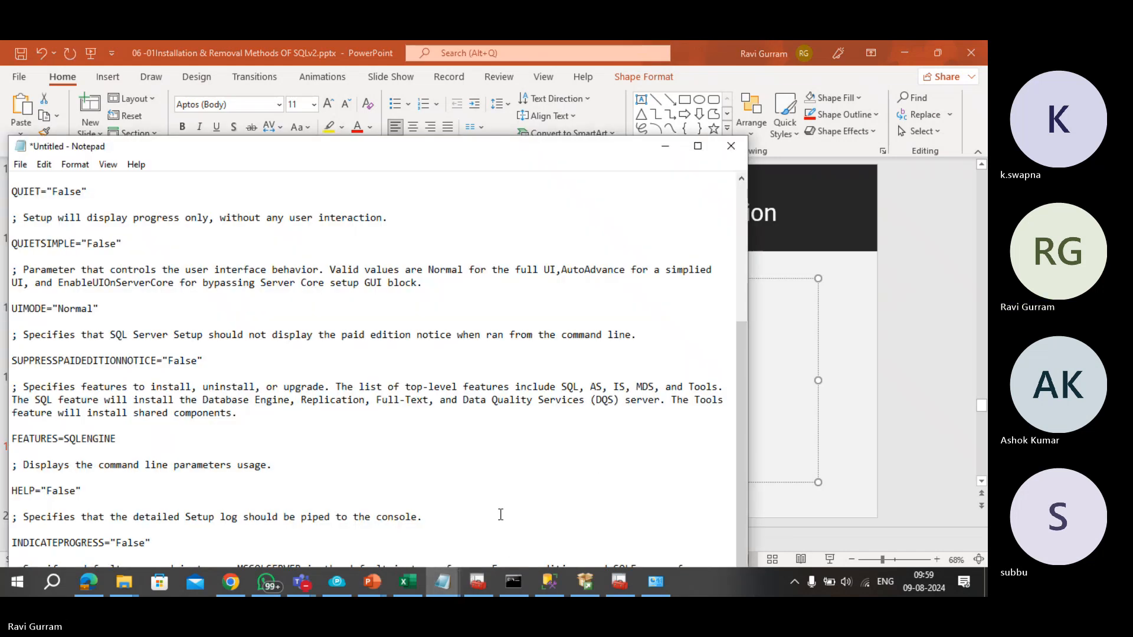
key("alt+F4")
key("Tab")
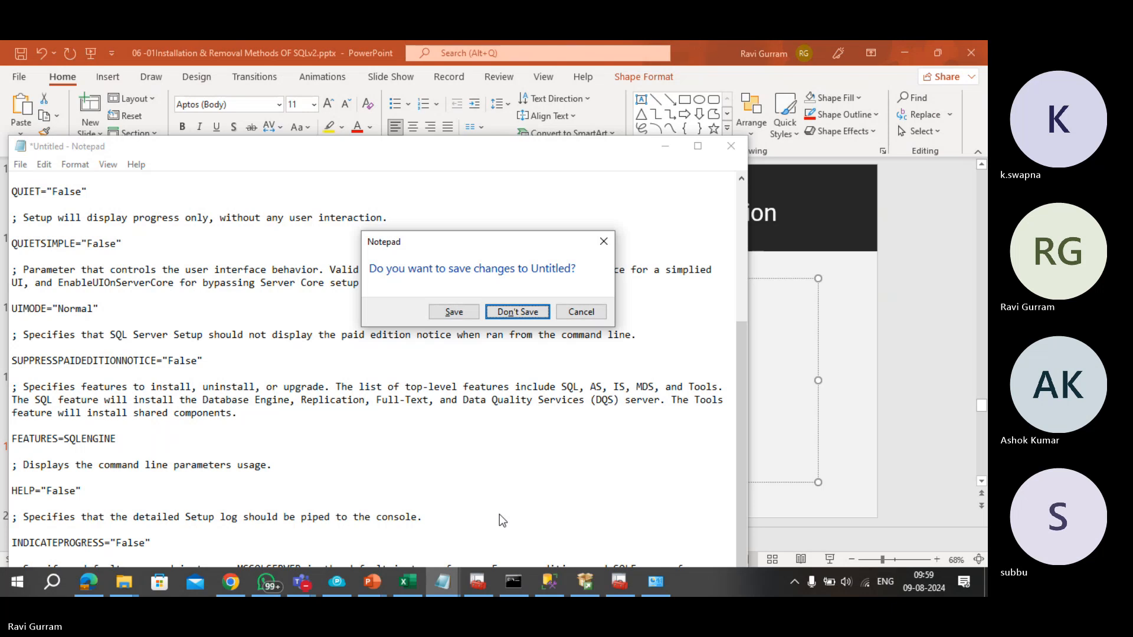
key("Return")
key("ctrl+v")
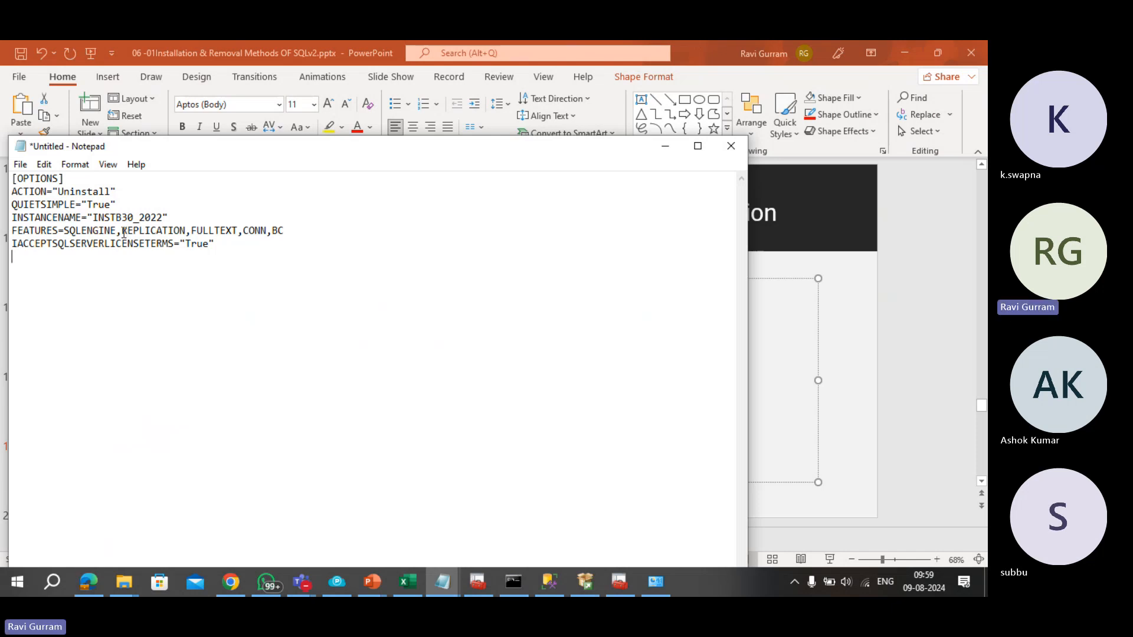
Step: Remove REPLICATION and FULLTEXT from the FEATURES line of the uninstallation options
left_click_drag(123, 231, 245, 227)
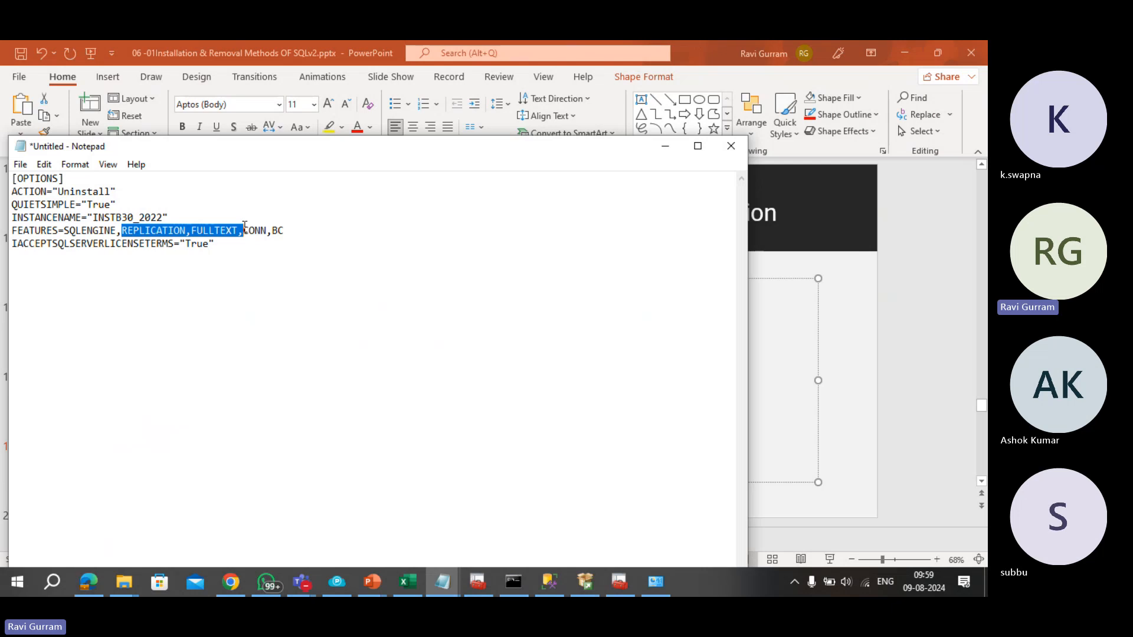
key("Delete")
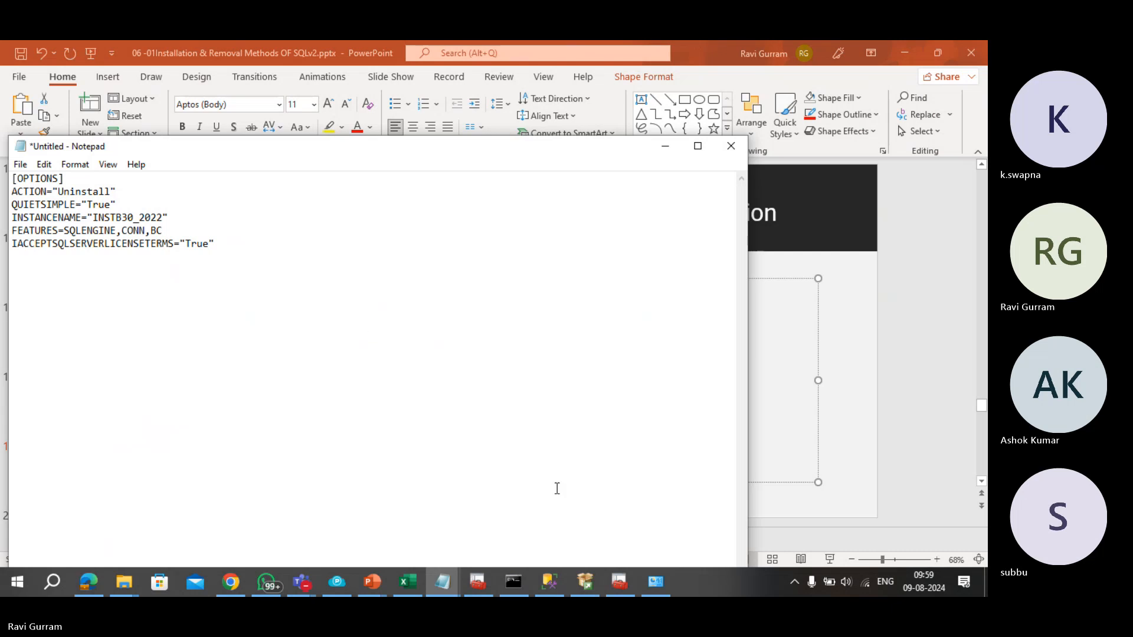
Step: Switch to SQL Server Management Studio, disconnect the GHK\SQLSERVER2019 server in Object Explorer and select the default GHK instance
left_click(548, 584)
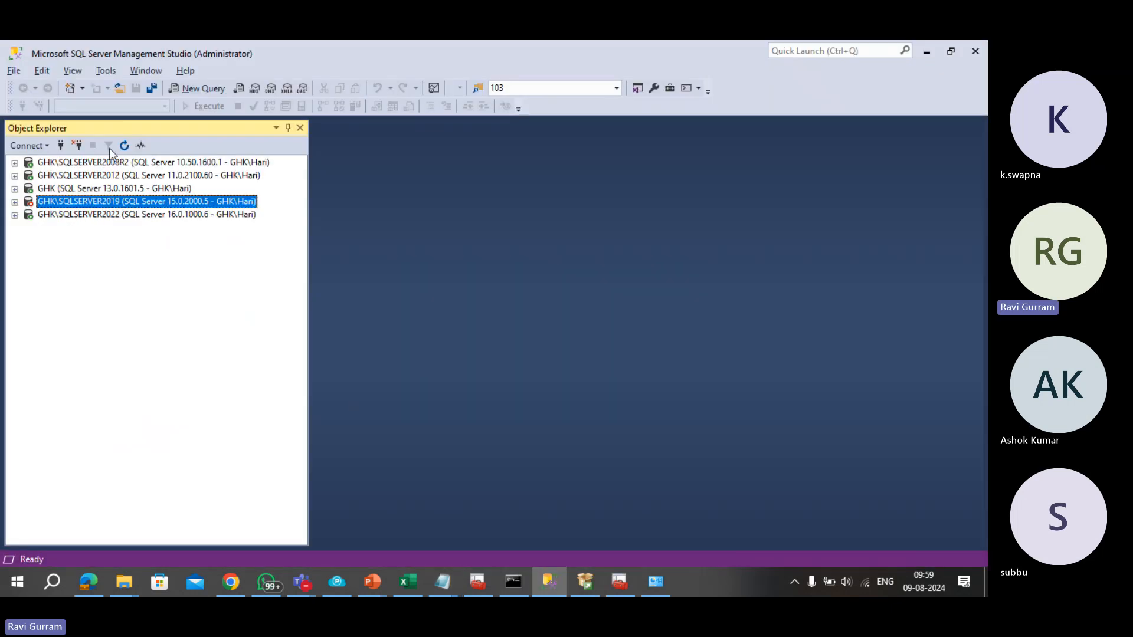
left_click(79, 145)
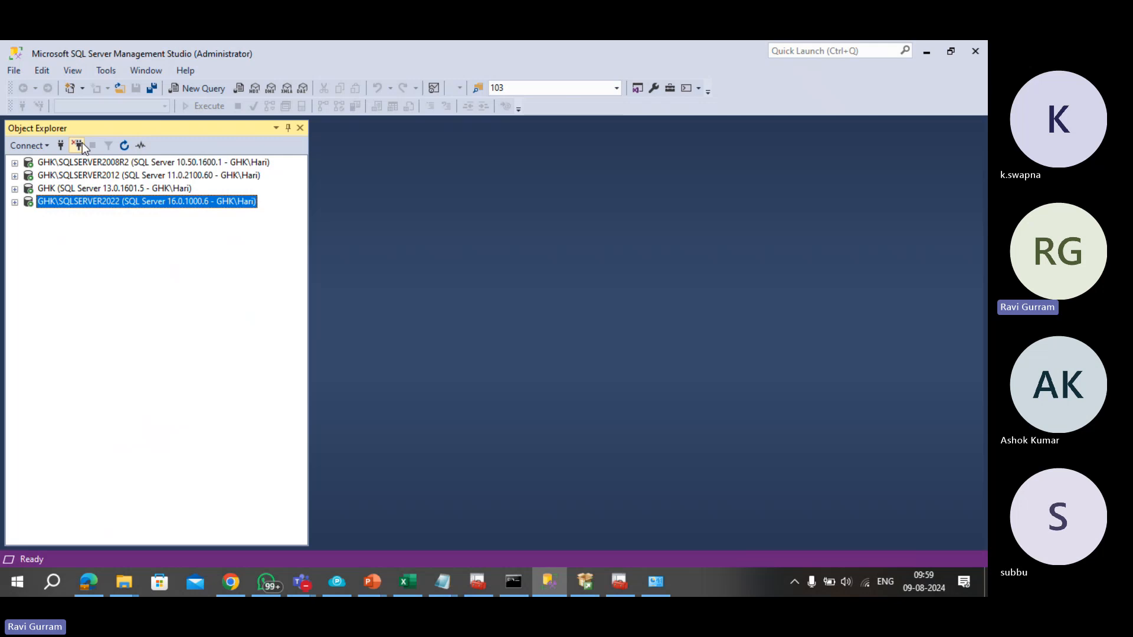
left_click(80, 190)
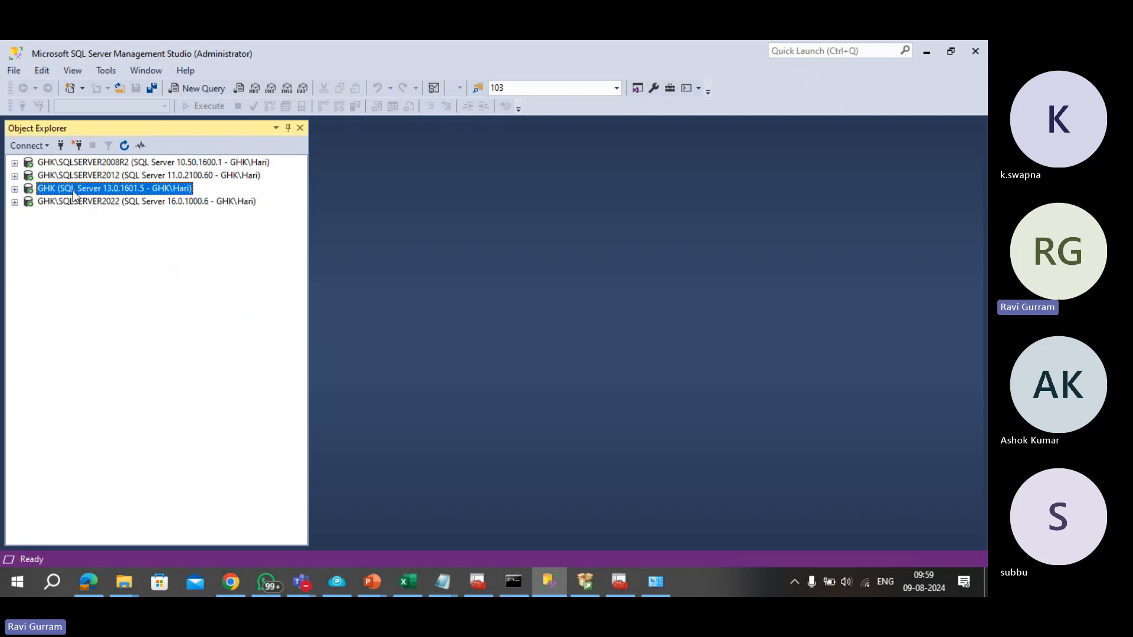
Step: Return to the Notepad document and set the INSTANCENAME option to "MSSQLSERVER"
key("alt+Tab")
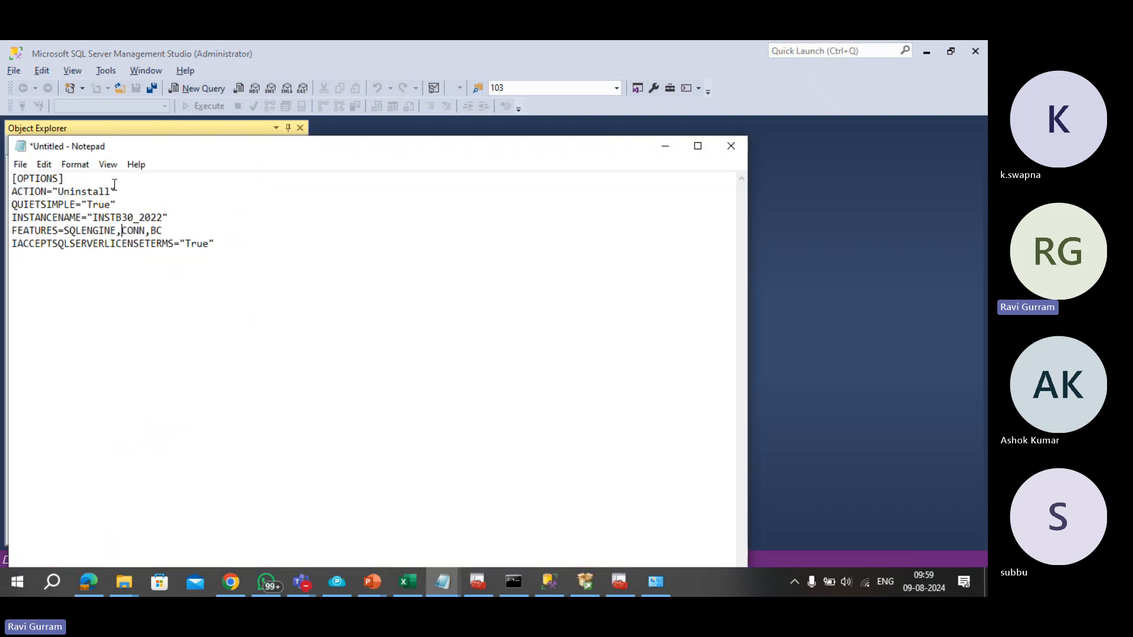
triple_click(130, 218)
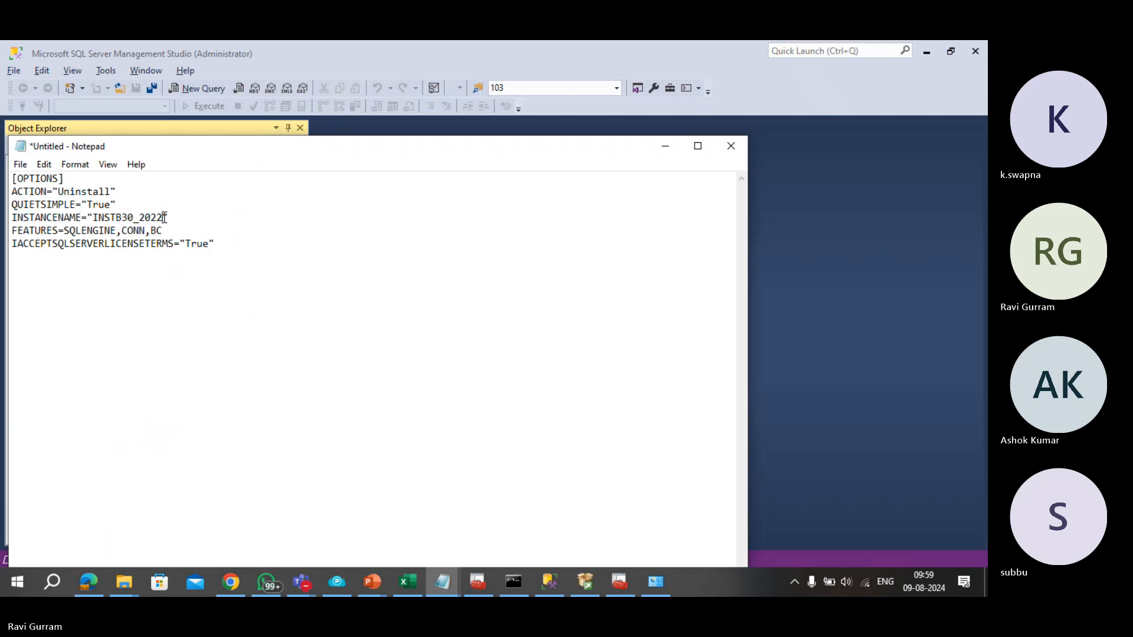
left_click(164, 217)
key("BackSpace")
key("BackSpace")
key("BackSpace")
key("BackSpace")
key("BackSpace")
key("BackSpace")
key("BackSpace")
key("BackSpace")
key("BackSpace")
key("BackSpace")
key("BackSpace")
key("BackSpace")
type("MS")
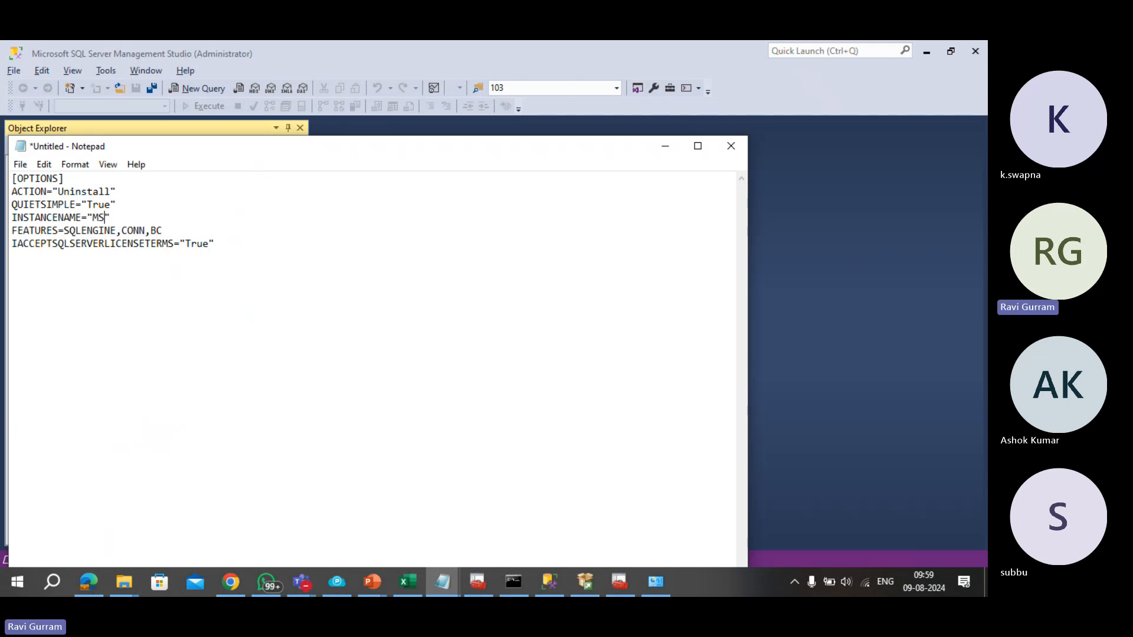
type("SQLSERVER")
Step: Save the document as configuninstall.ini in C:\Media and close Notepad
left_click(22, 167)
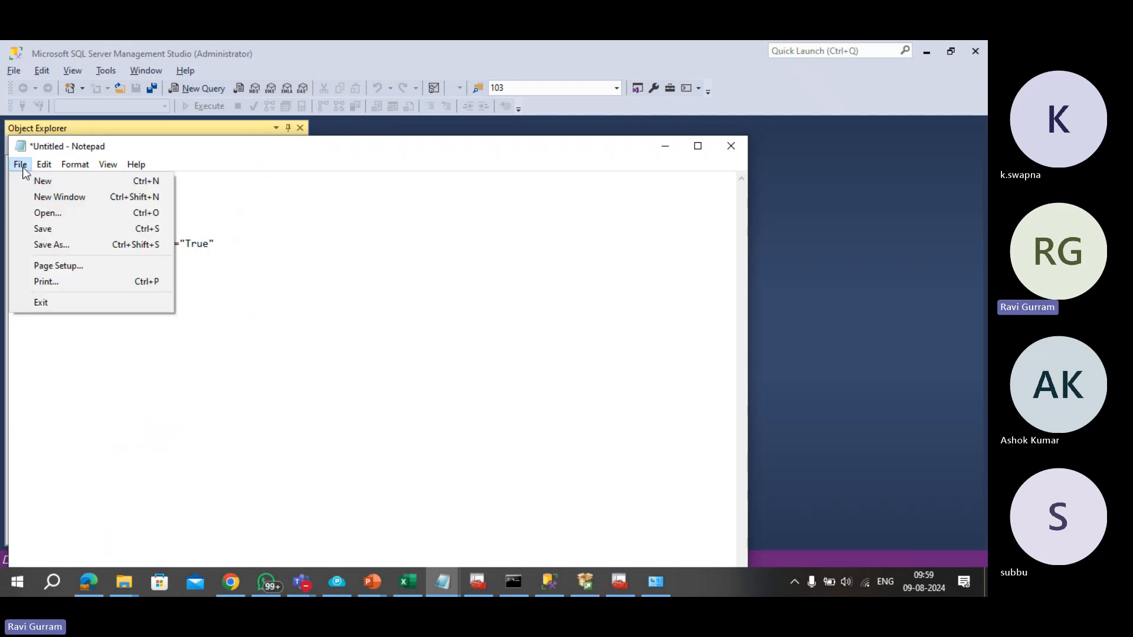
left_click(59, 242)
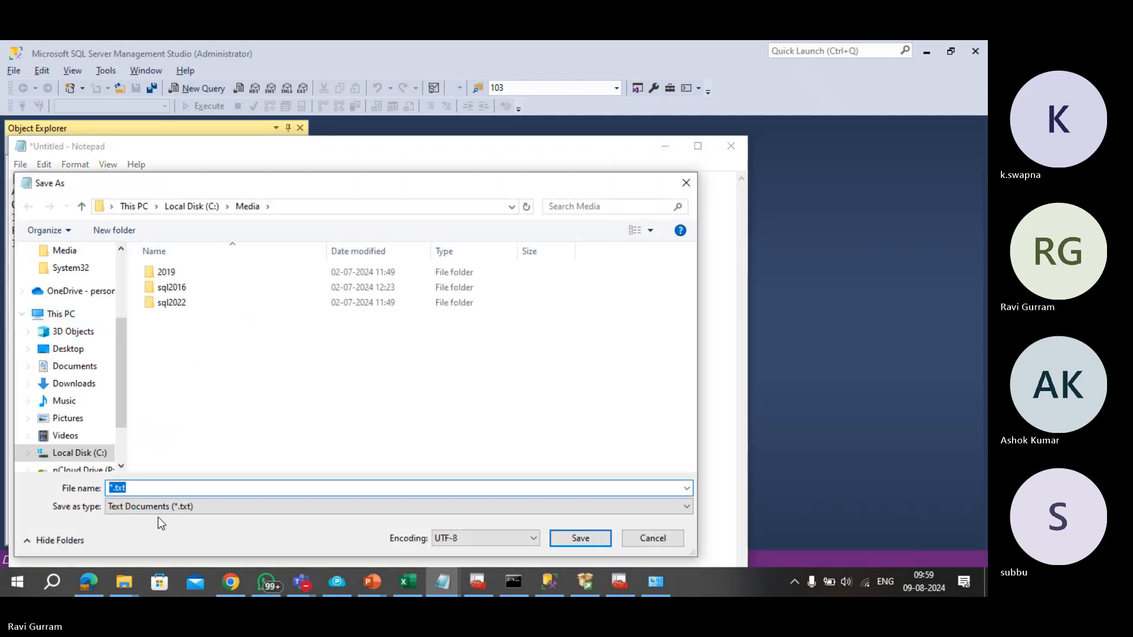
type("U")
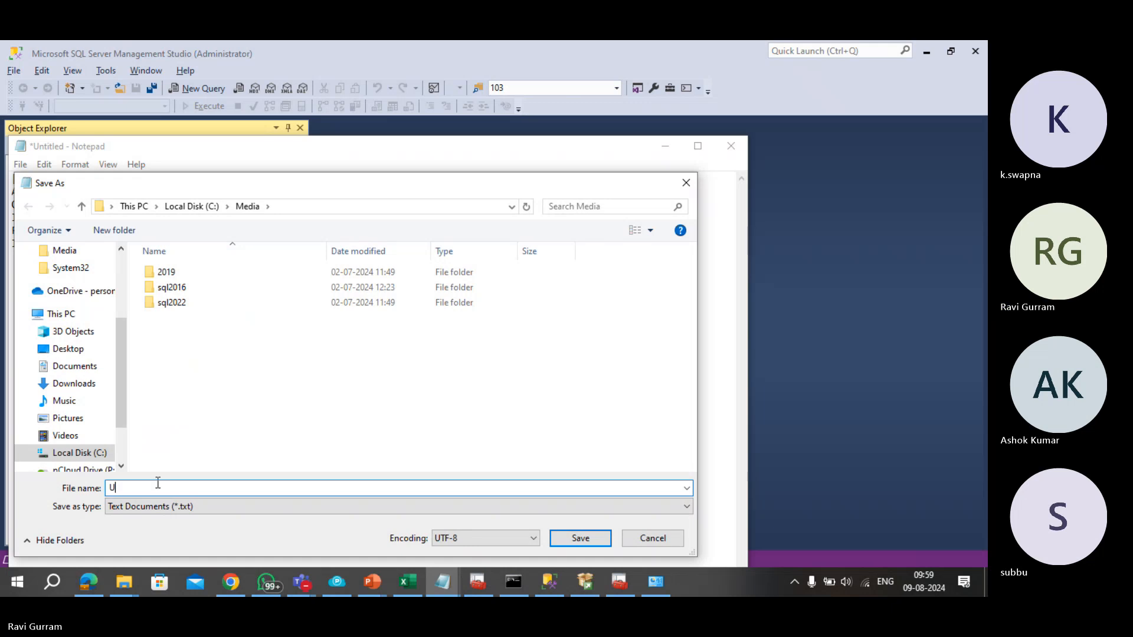
key("BackSpace")
type("con")
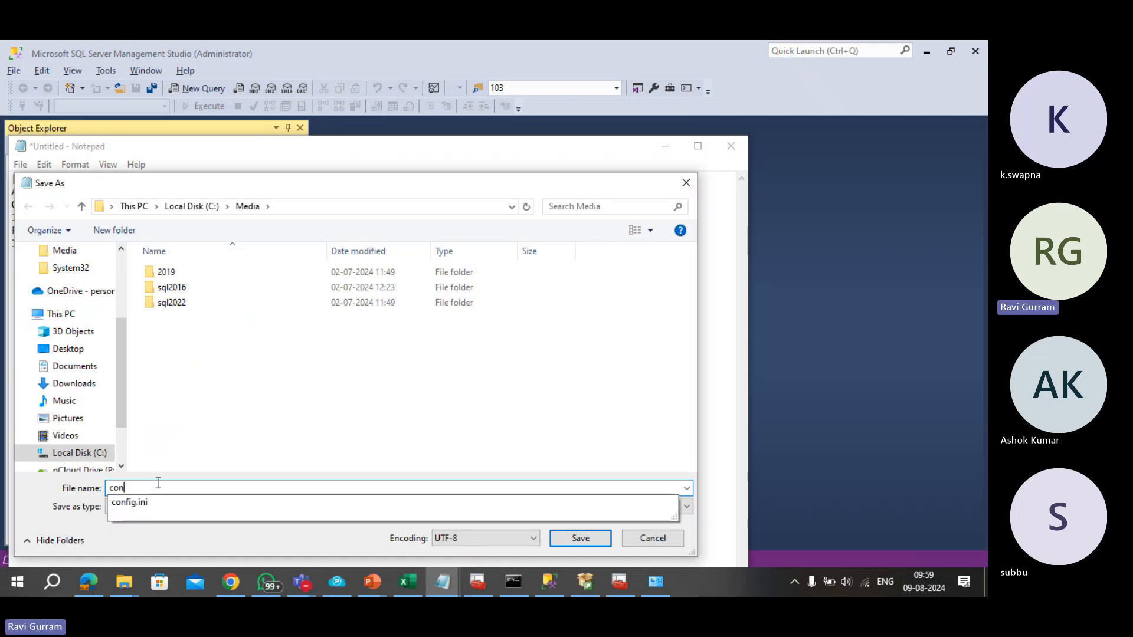
type("figun")
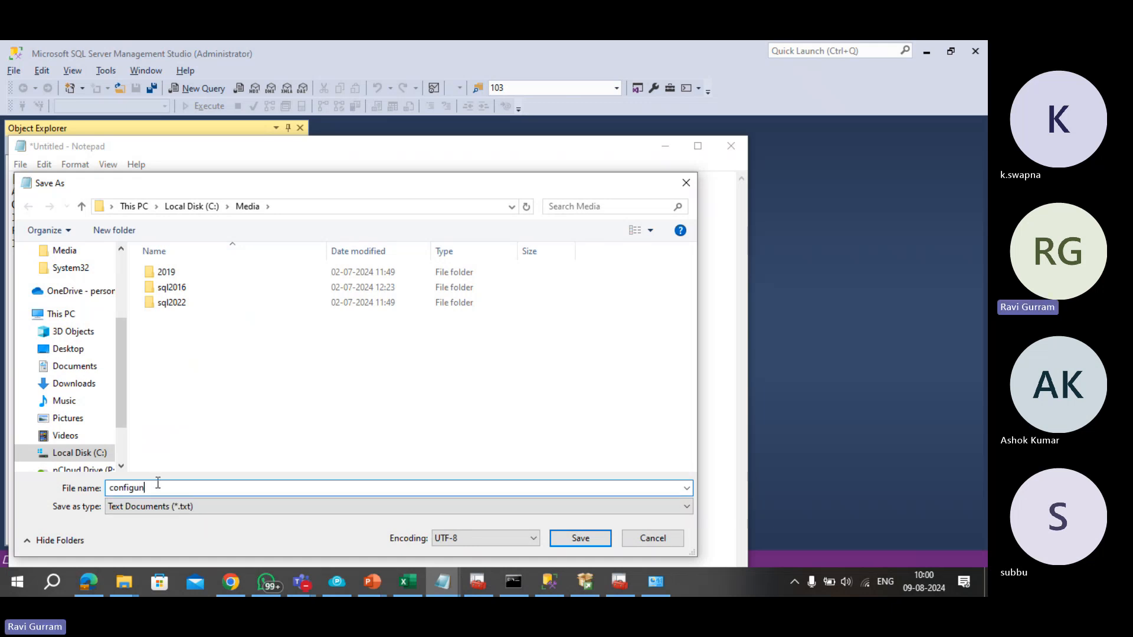
type("install")
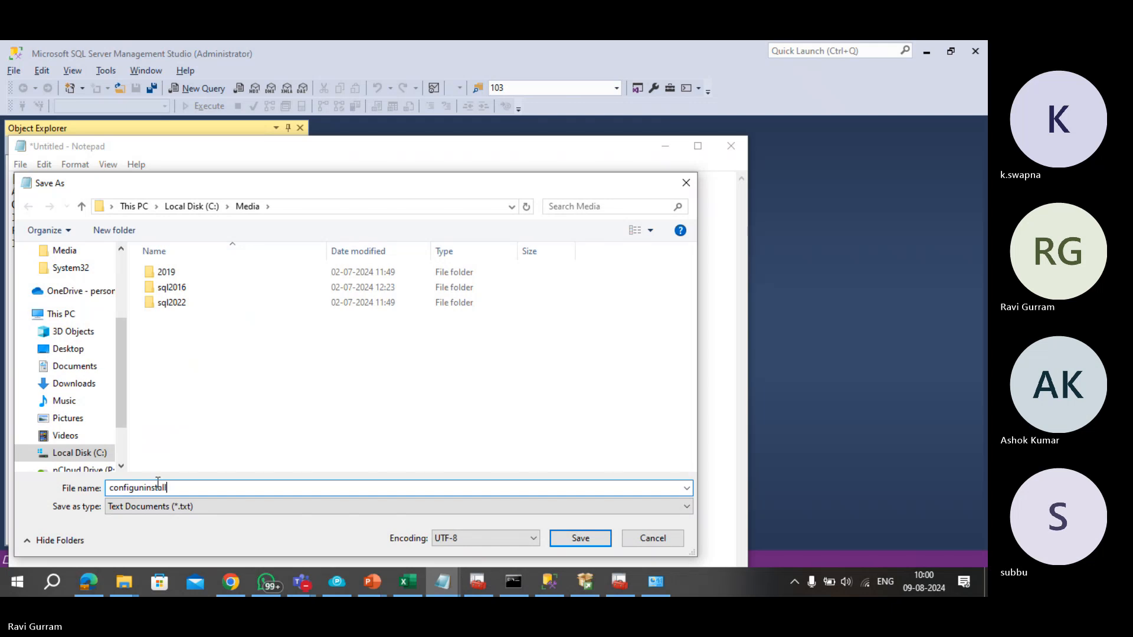
type(".ini")
key("Return")
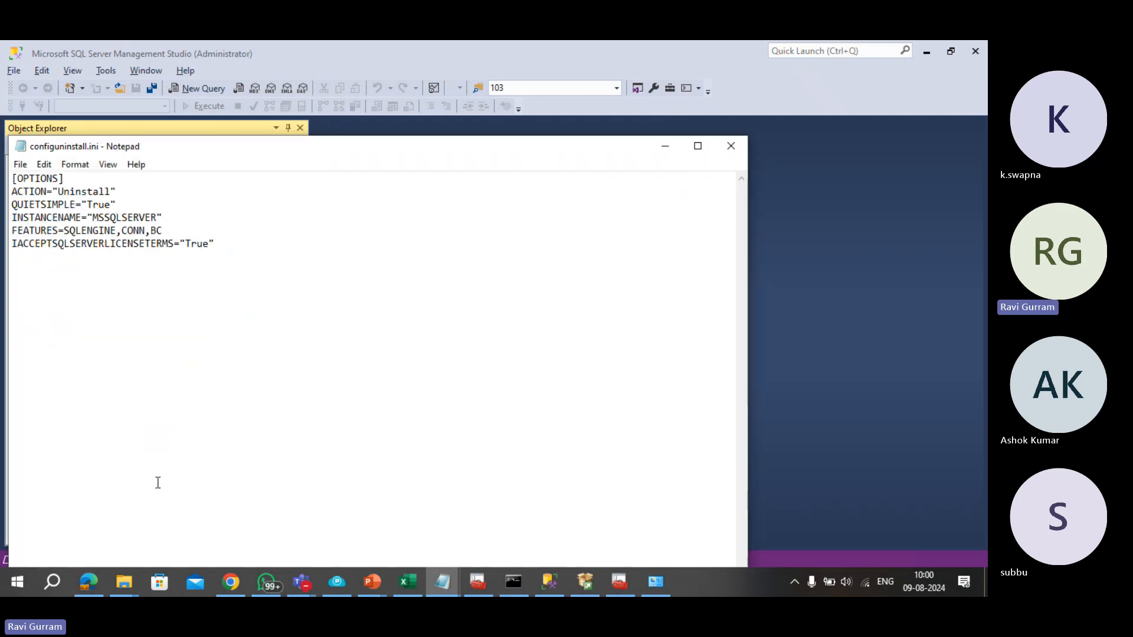
left_click(728, 144)
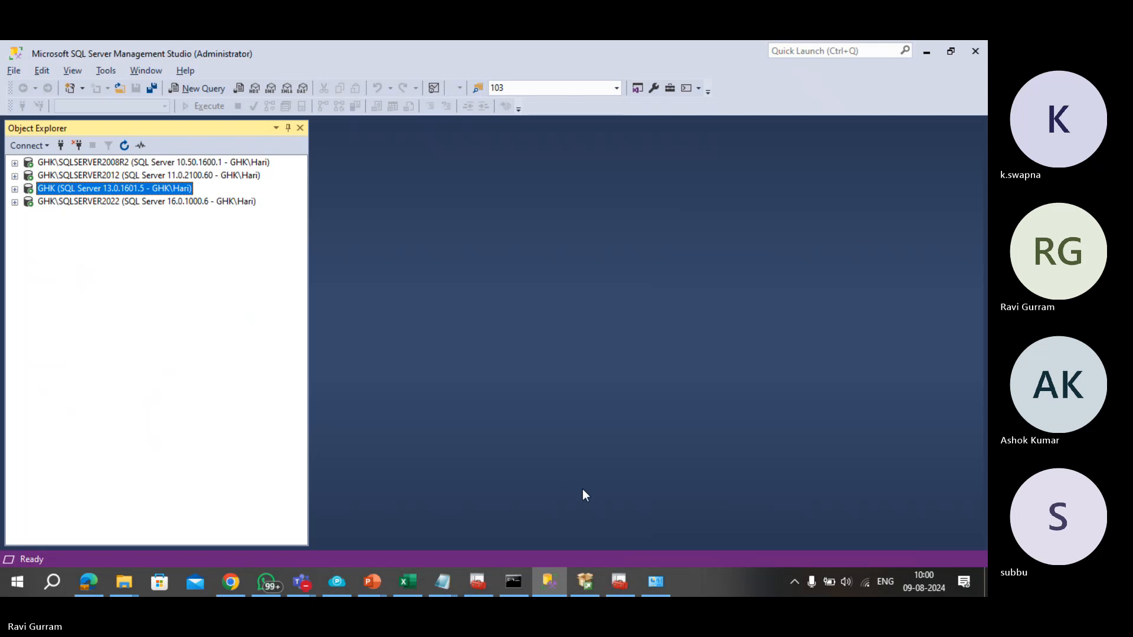
Step: Switch from the Command Prompt to File Explorer, open the sql2016 folder under C:\Media and copy its path
left_click(503, 586)
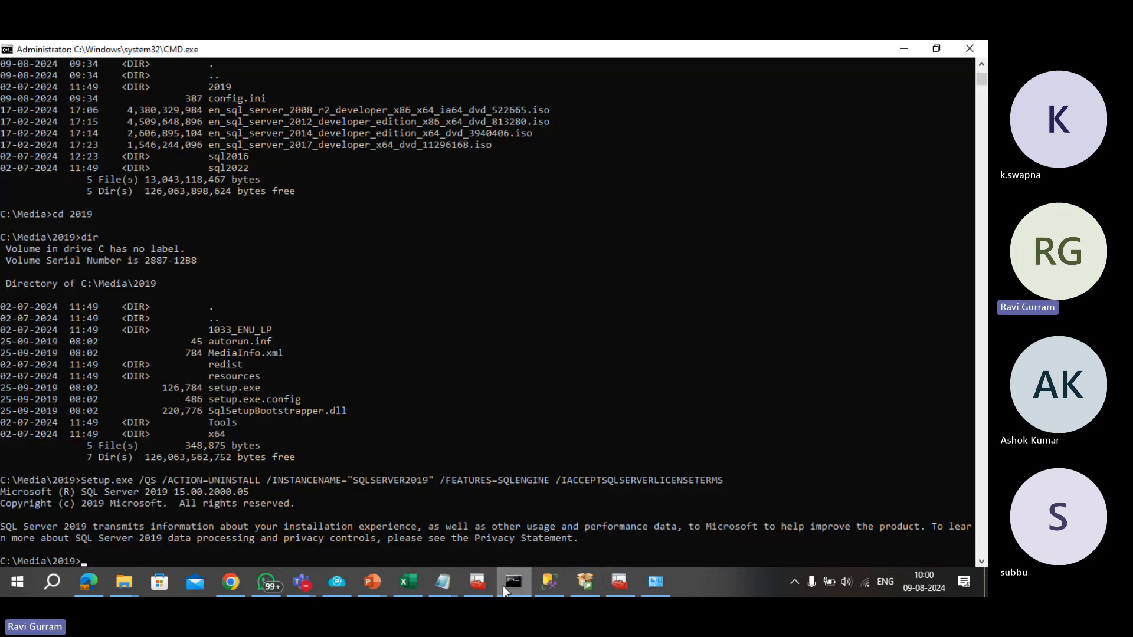
scroll(303, 477, "down", 6)
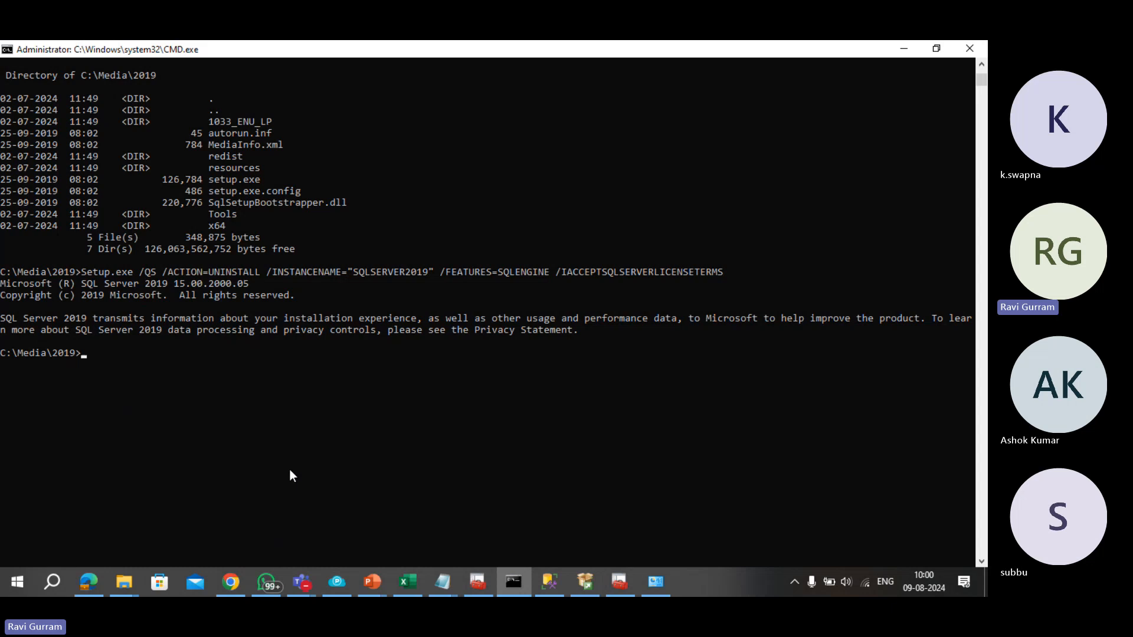
mouse_move(125, 585)
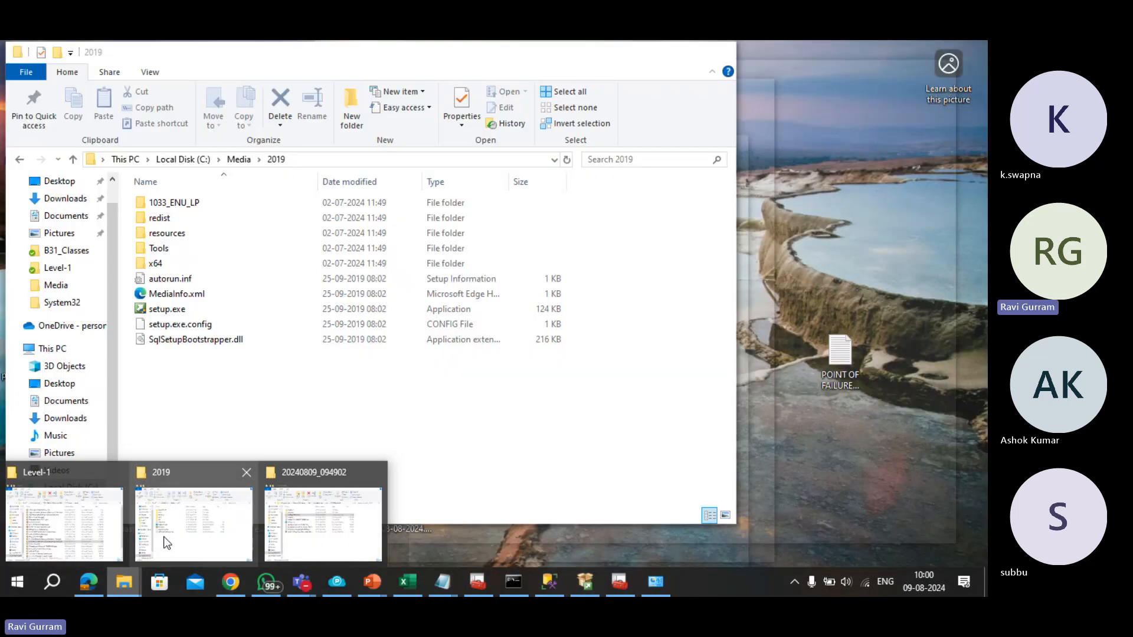
left_click(164, 536)
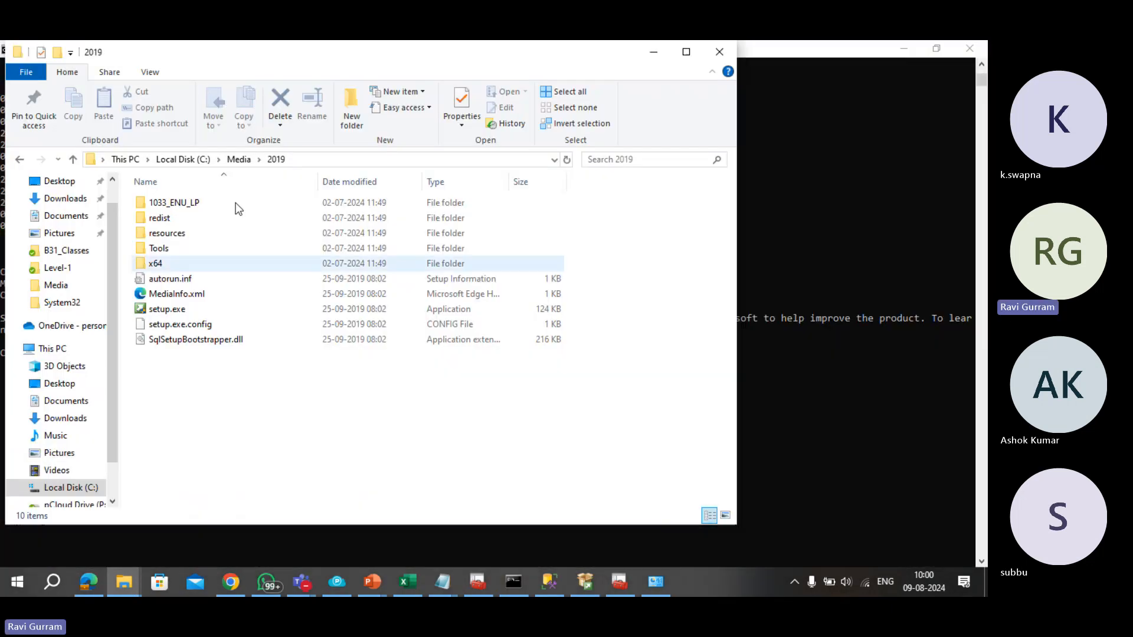
left_click(237, 161)
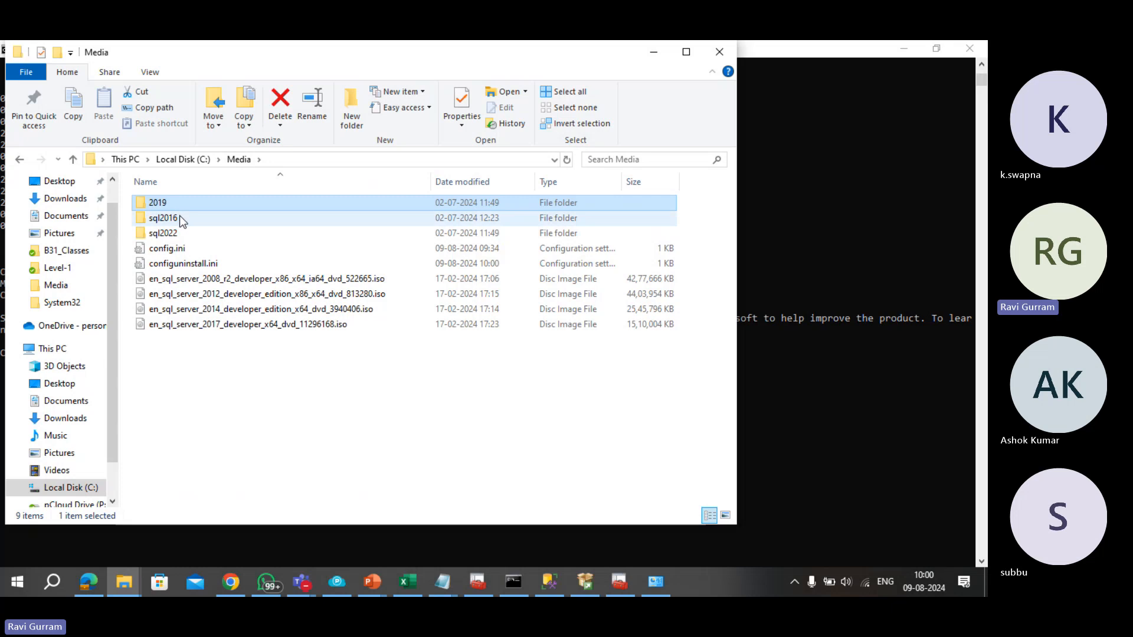
double_click(180, 214)
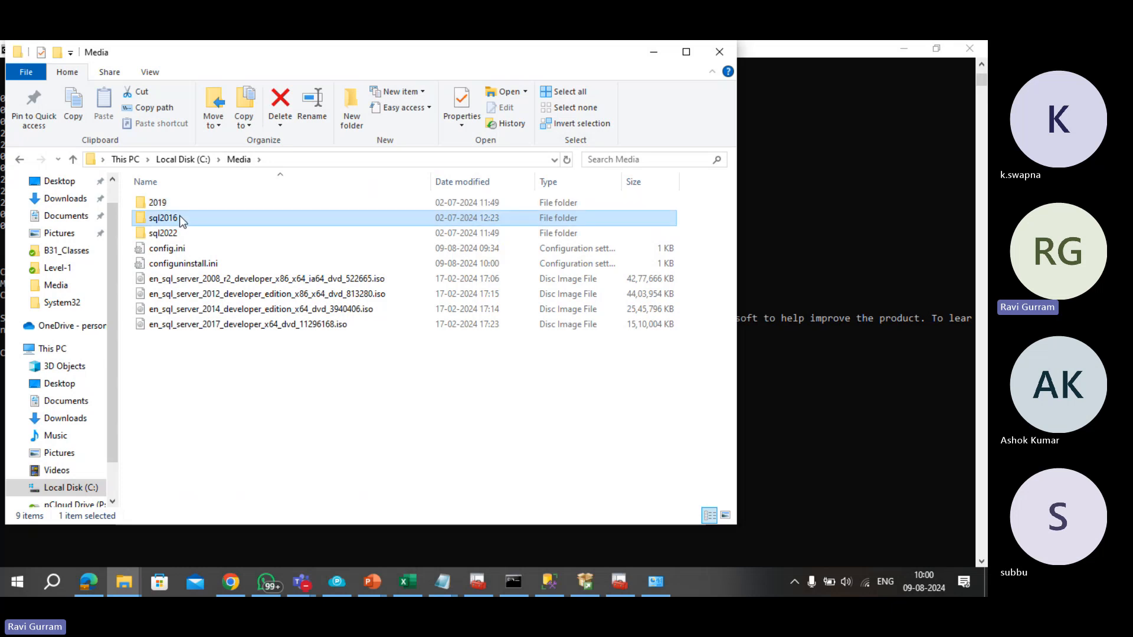
left_click(335, 158)
key("ctrl+c")
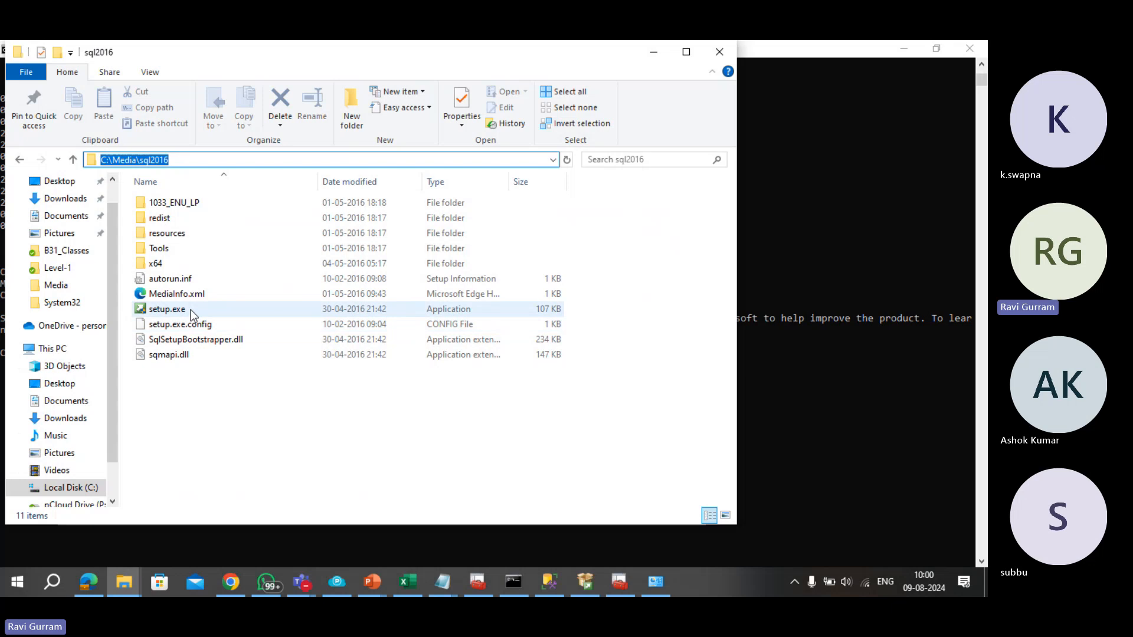
Step: Change the Command Prompt directory to C:\Media\sql2016 and list its contents
left_click(845, 437)
type("cd")
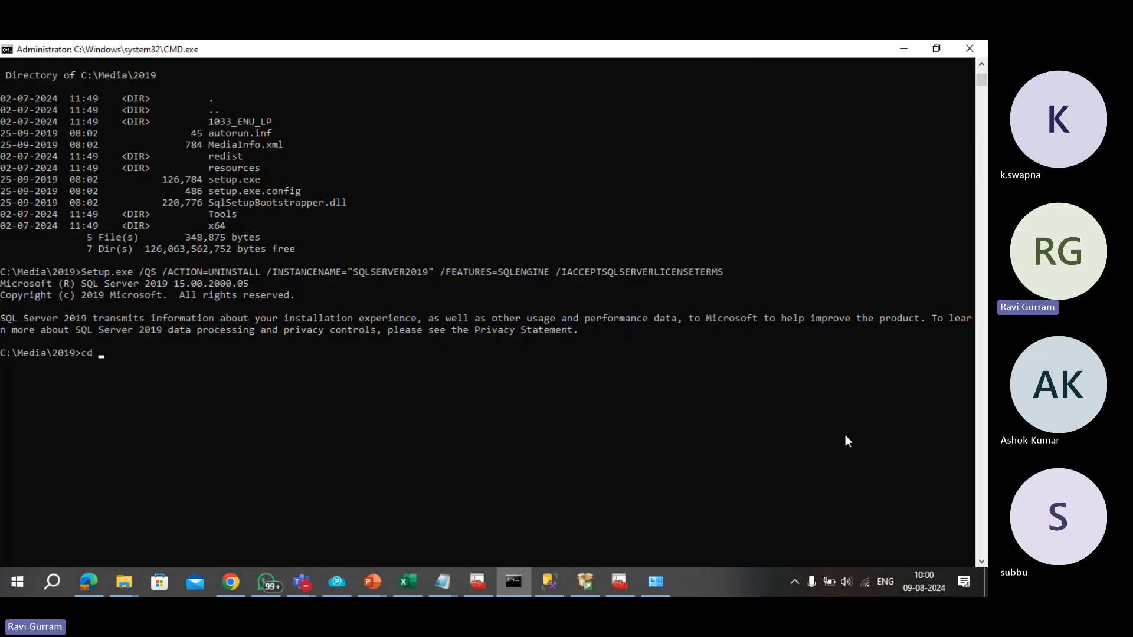
key("ctrl+v")
key("Return")
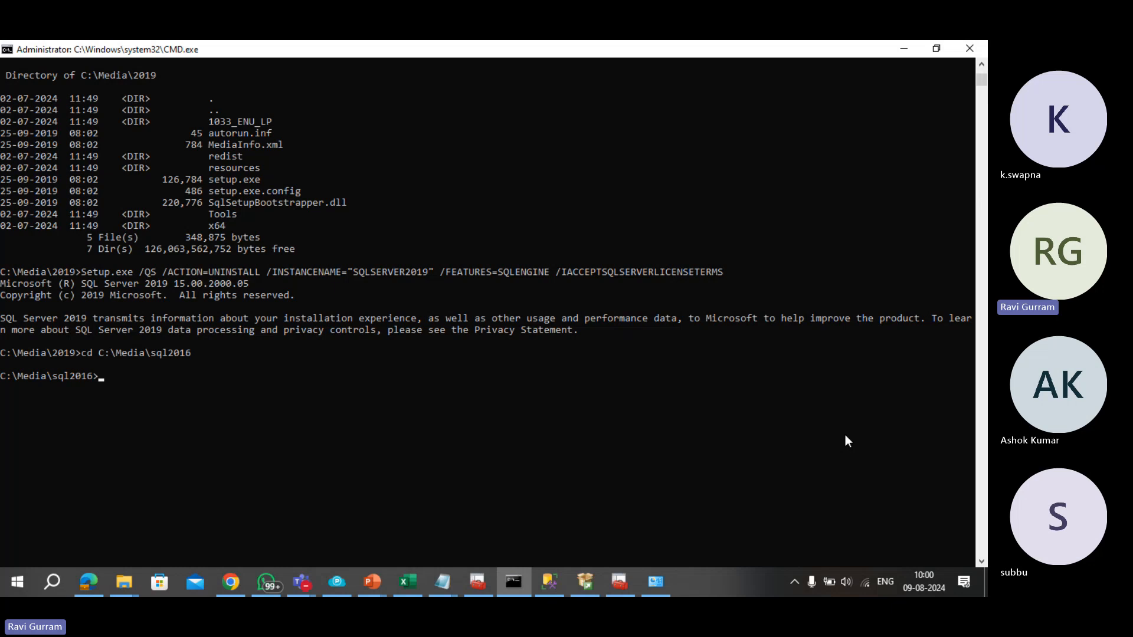
type("dir")
key("Return")
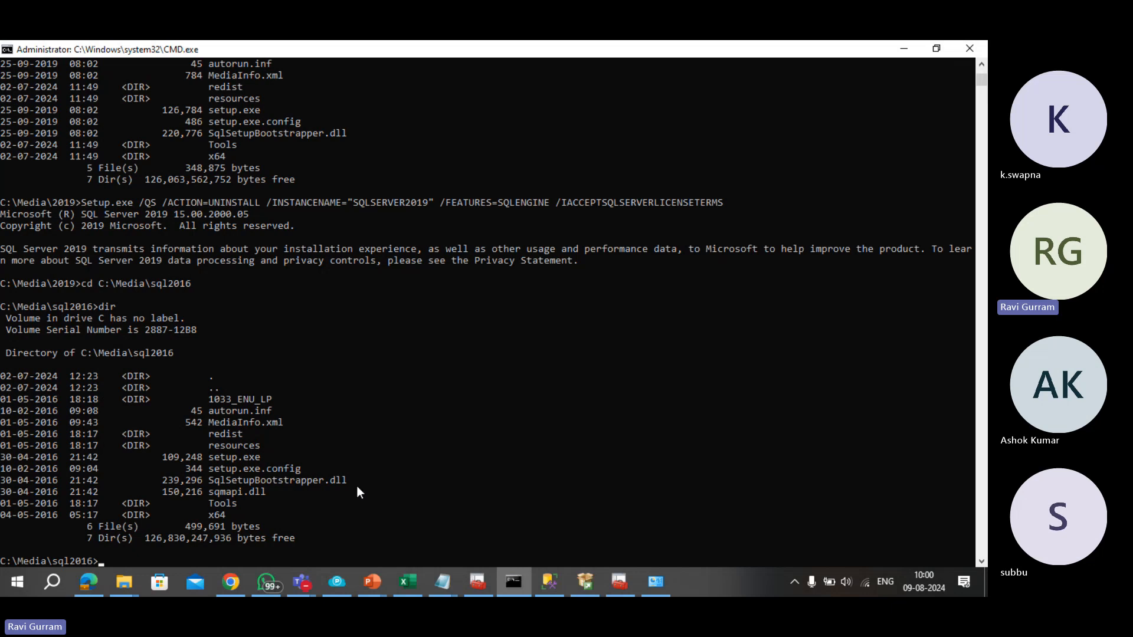
Step: Try to run Setup.exe /configurationfile="C:\Media\config.ini" again from the command history
key("F7")
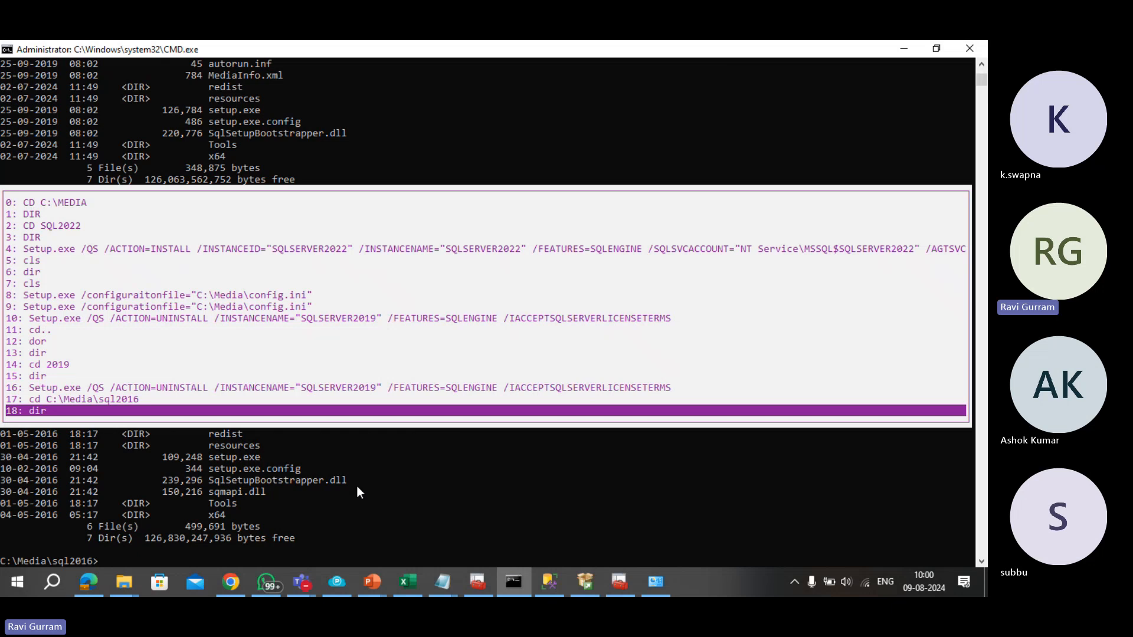
key("Up")
key("Up")
key("Up")
key("Up")
key("Up")
key("Up")
key("Up")
key("Up")
key("Up")
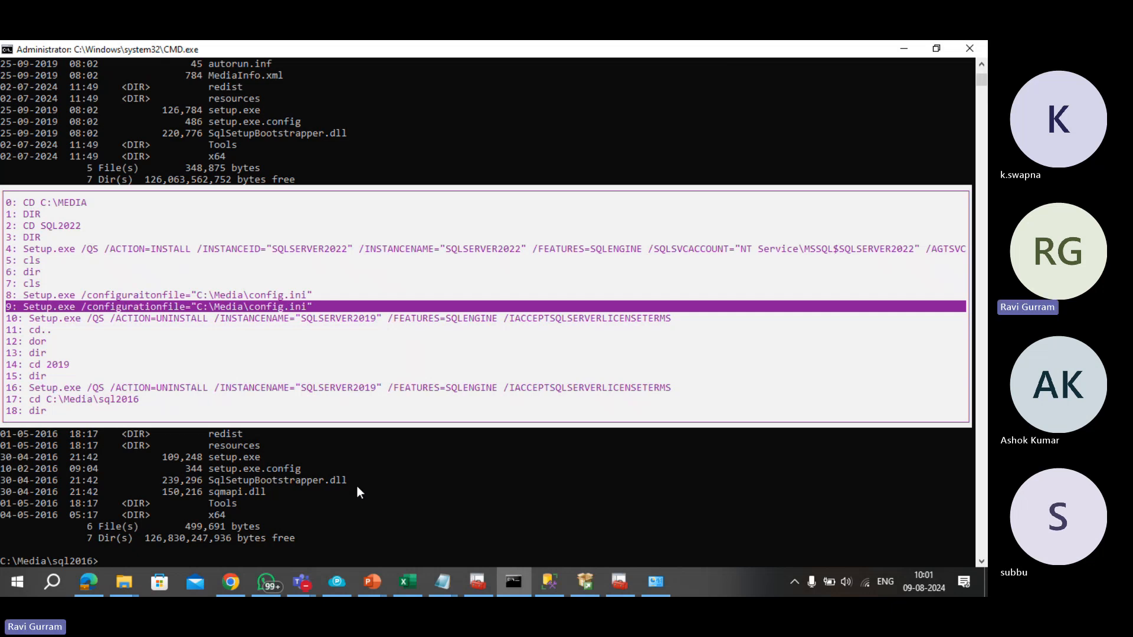
key("Return")
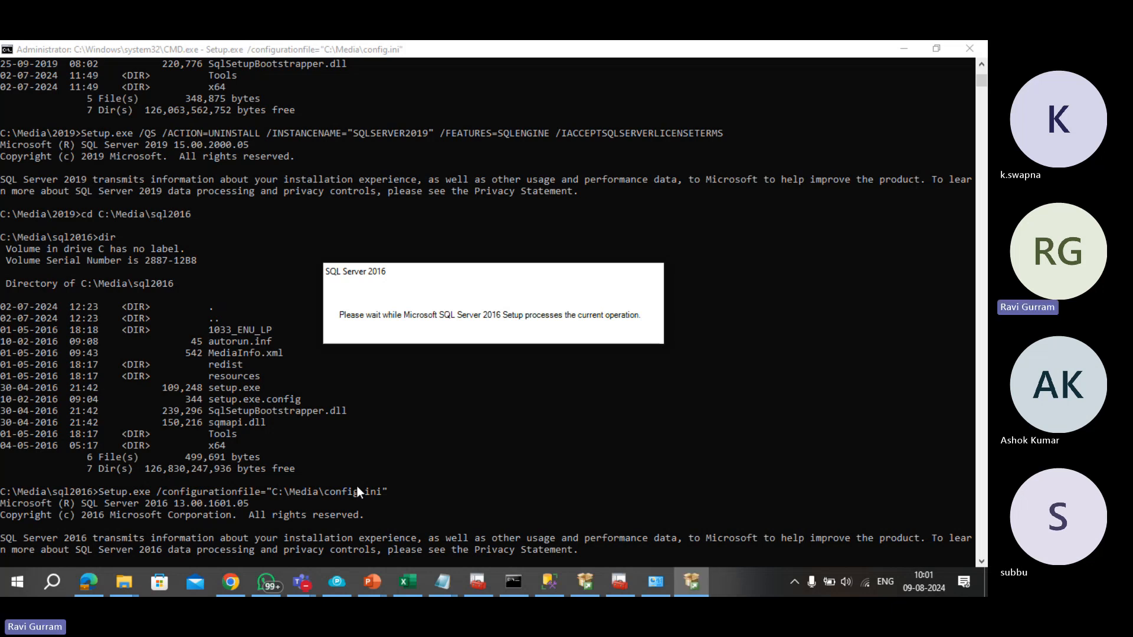
Step: Recall the last Setup.exe command for editing and locate the configuninstall.ini file name in the C:\Media folder
key("Up")
key("Left")
key("Left")
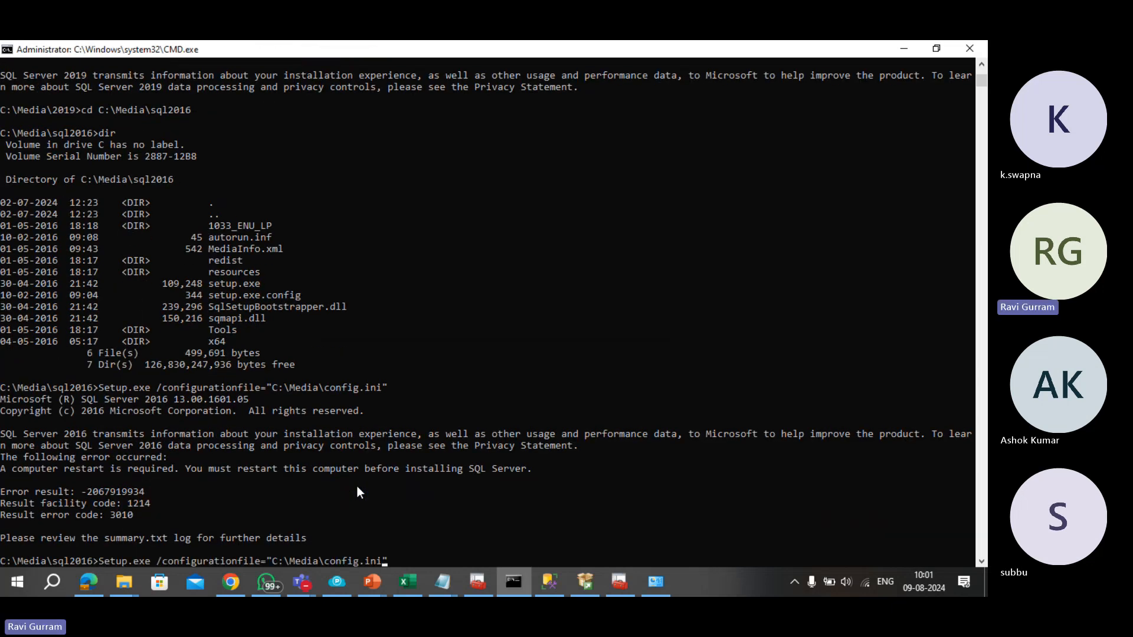
key("Left")
key("Left")
key("Left")
mouse_move(126, 590)
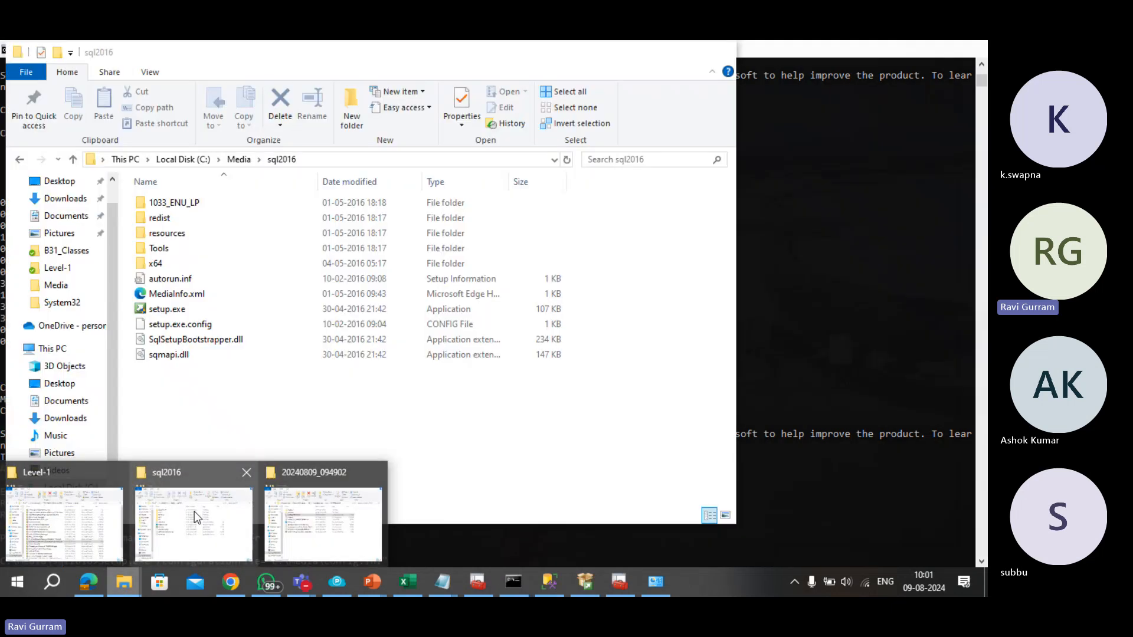
left_click(194, 511)
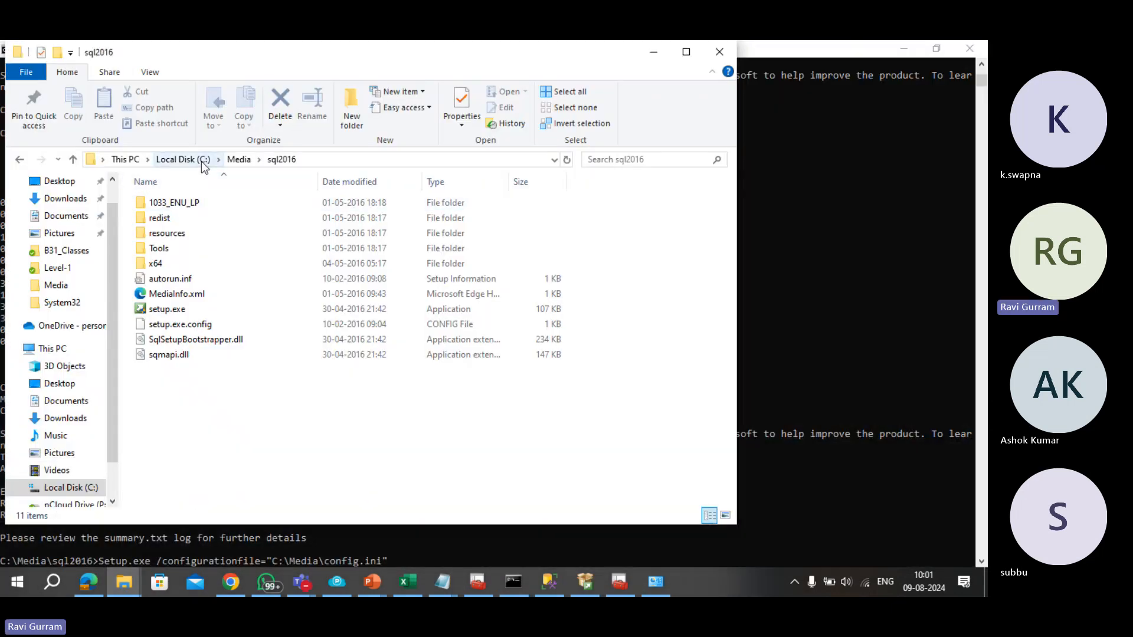
left_click(228, 159)
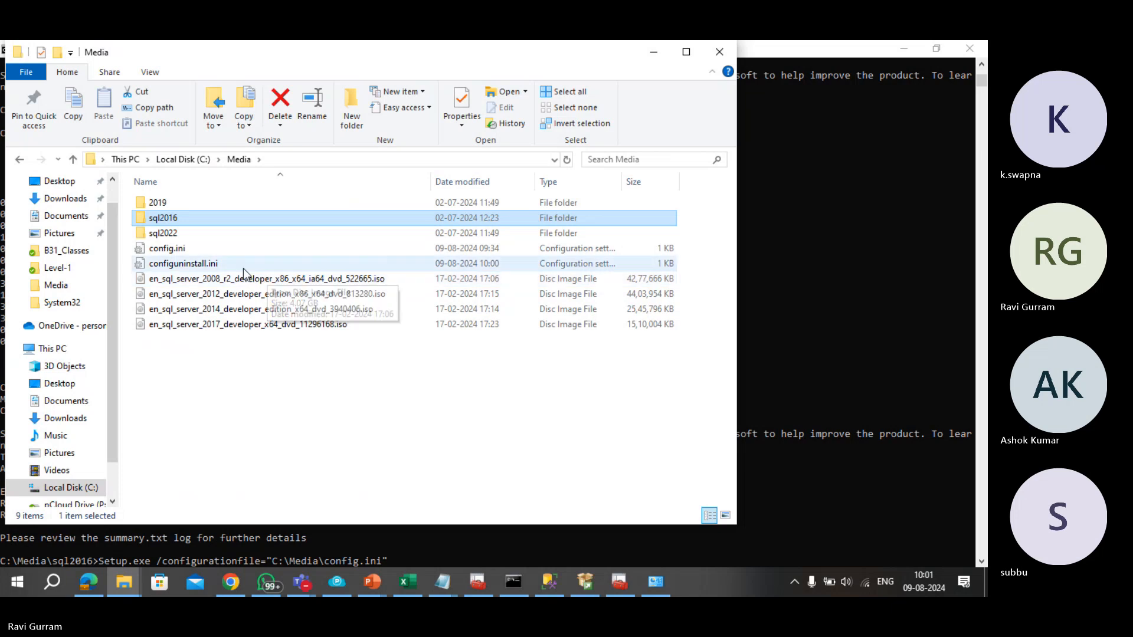
left_click(184, 267)
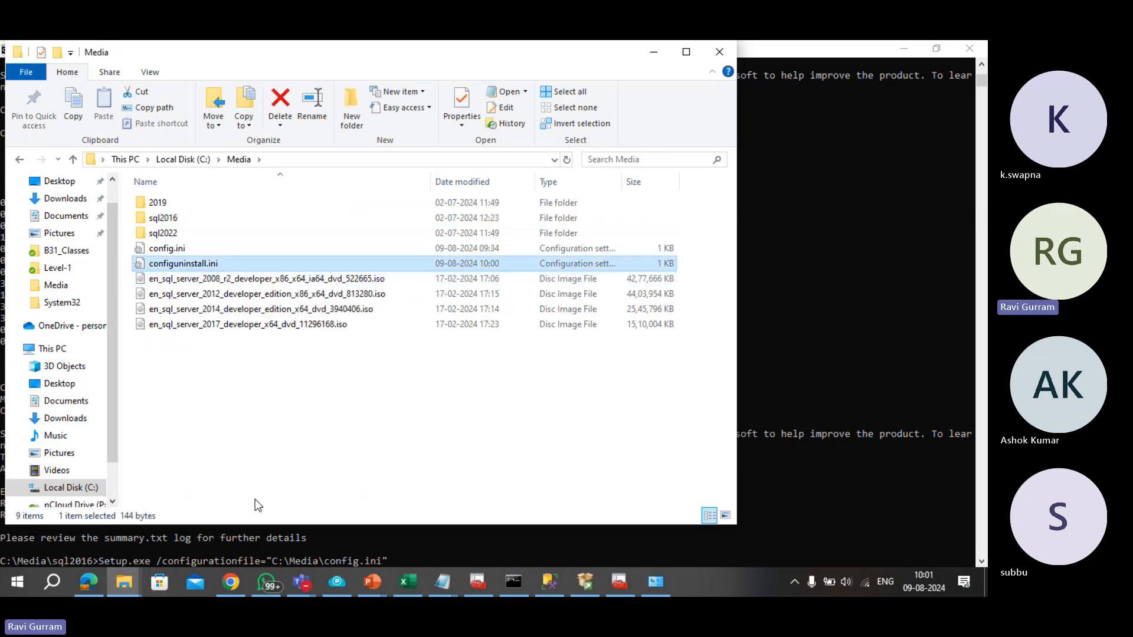
Step: Change the recalled Setup.exe command to use C:\Media\configuninstall.ini as its configuration file and run it
key("alt+Tab")
key("Left")
key("Left")
key("Left")
key("Left")
key("Left")
key("Left")
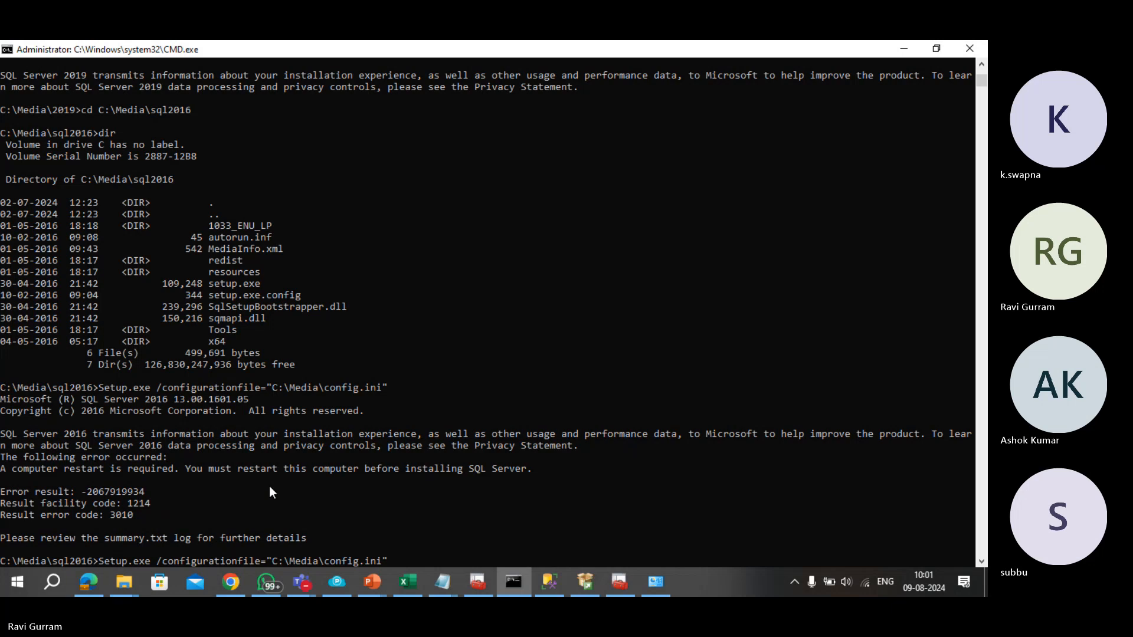
type("uninstall")
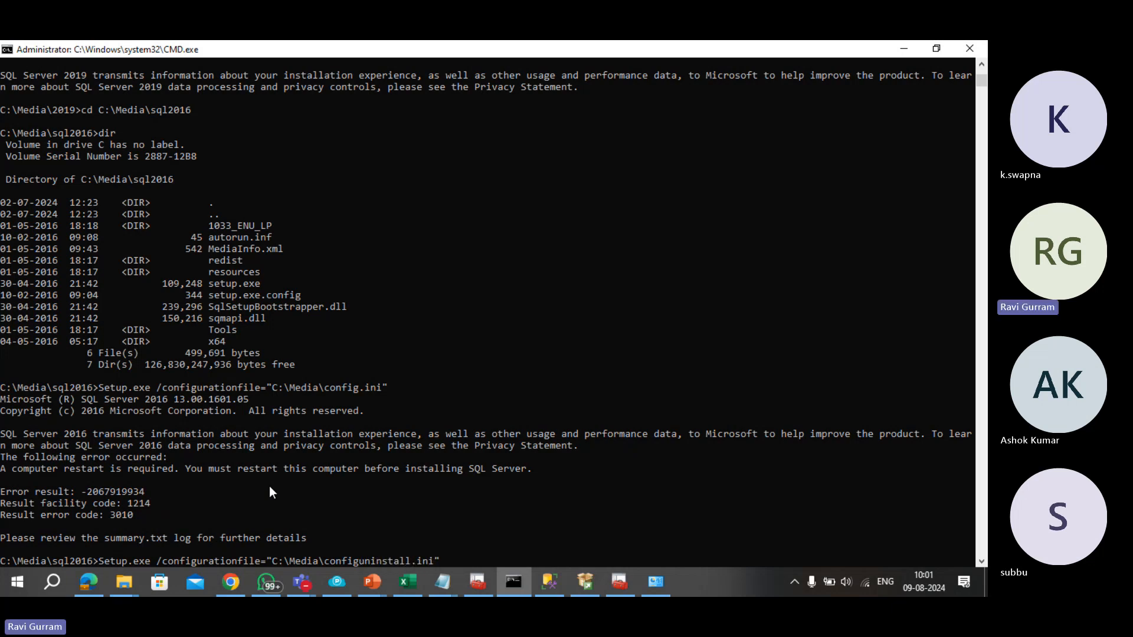
key("Return")
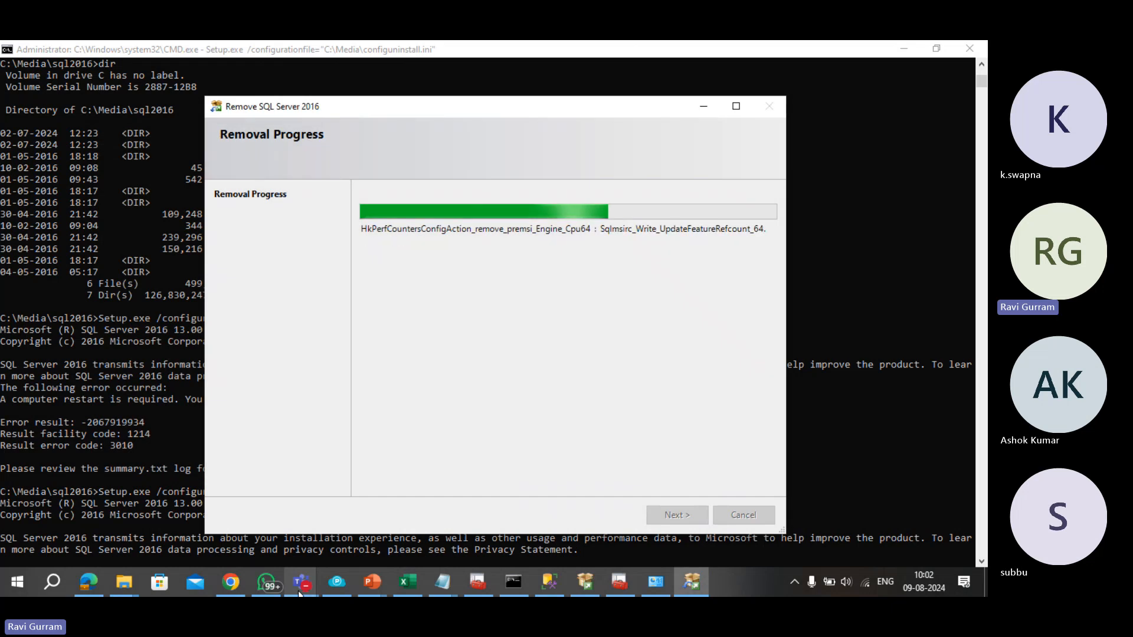
Step: Check the participants in the Teams meeting window and return to the SQL Server 2016 removal progress
mouse_move(299, 593)
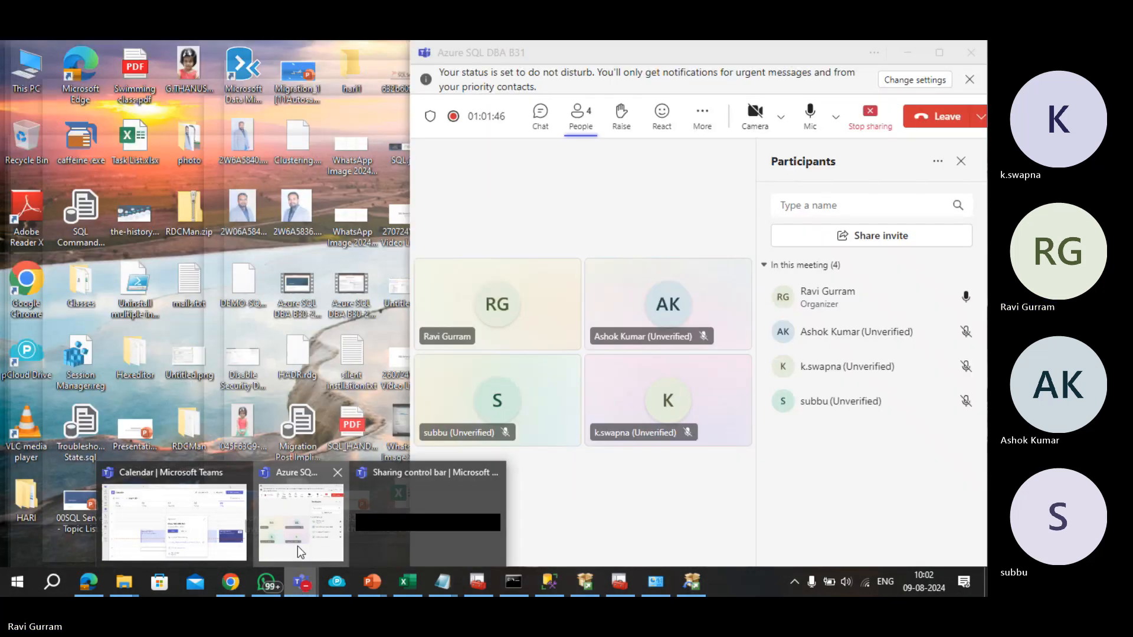
left_click(297, 546)
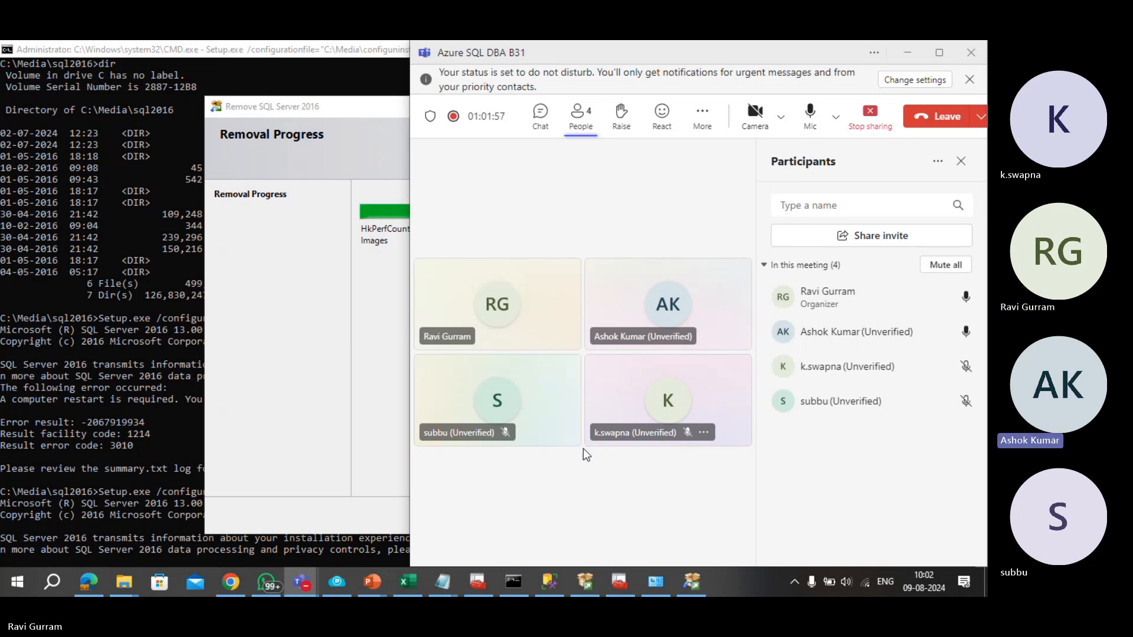
left_click(282, 447)
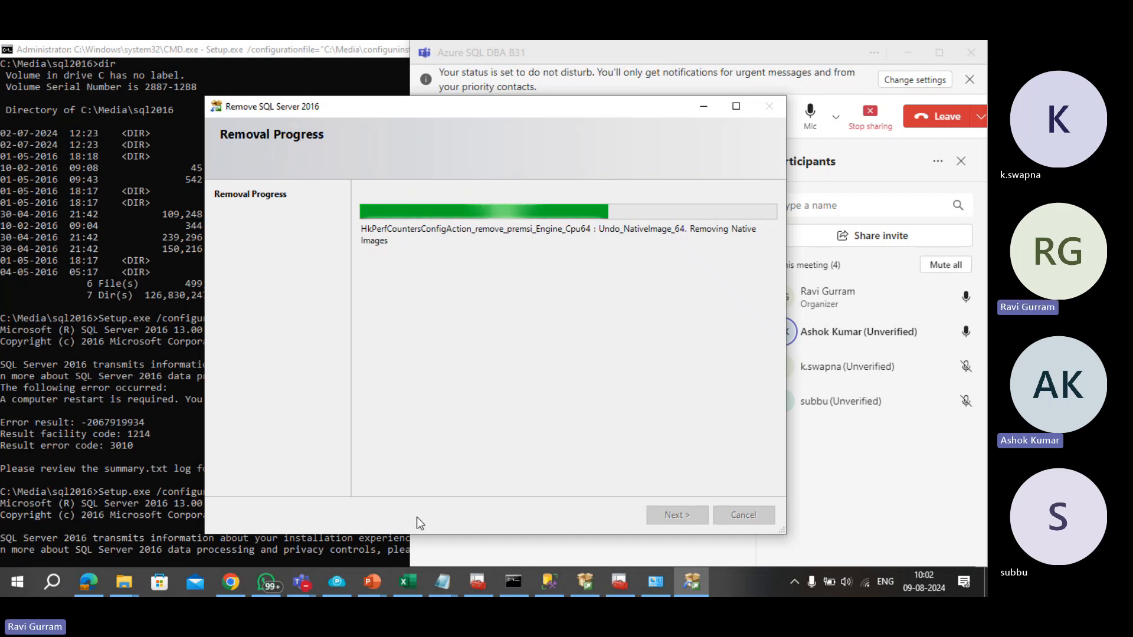
Step: Bring up the 06 Command Line notes in Notepad and open the Microsoft SQL Server program folder in File Explorer
mouse_move(443, 582)
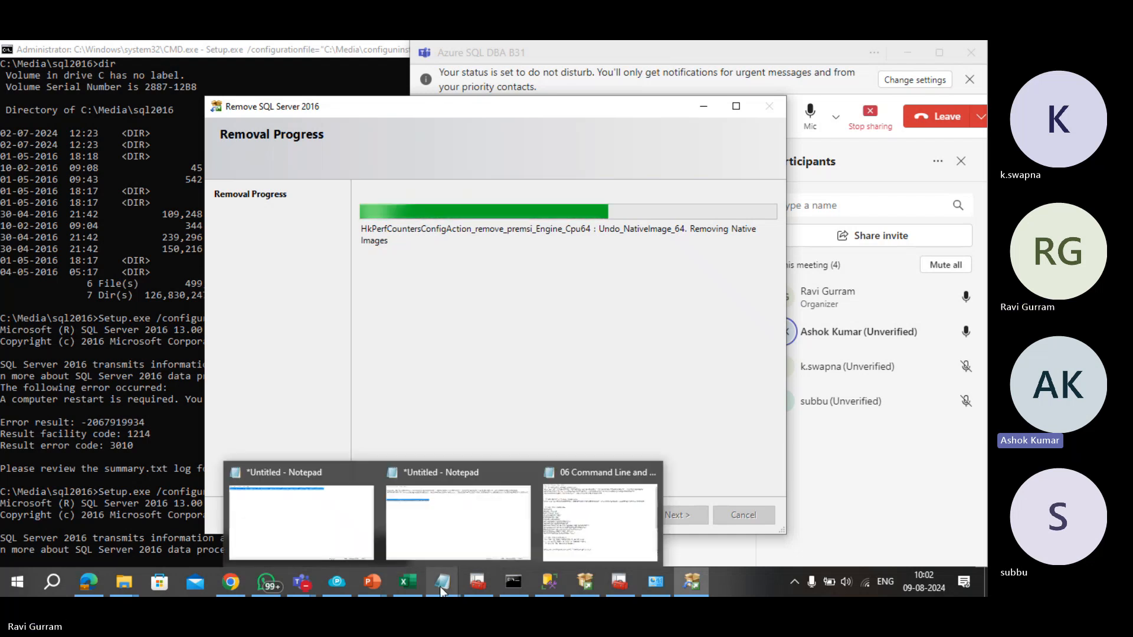
left_click(605, 526)
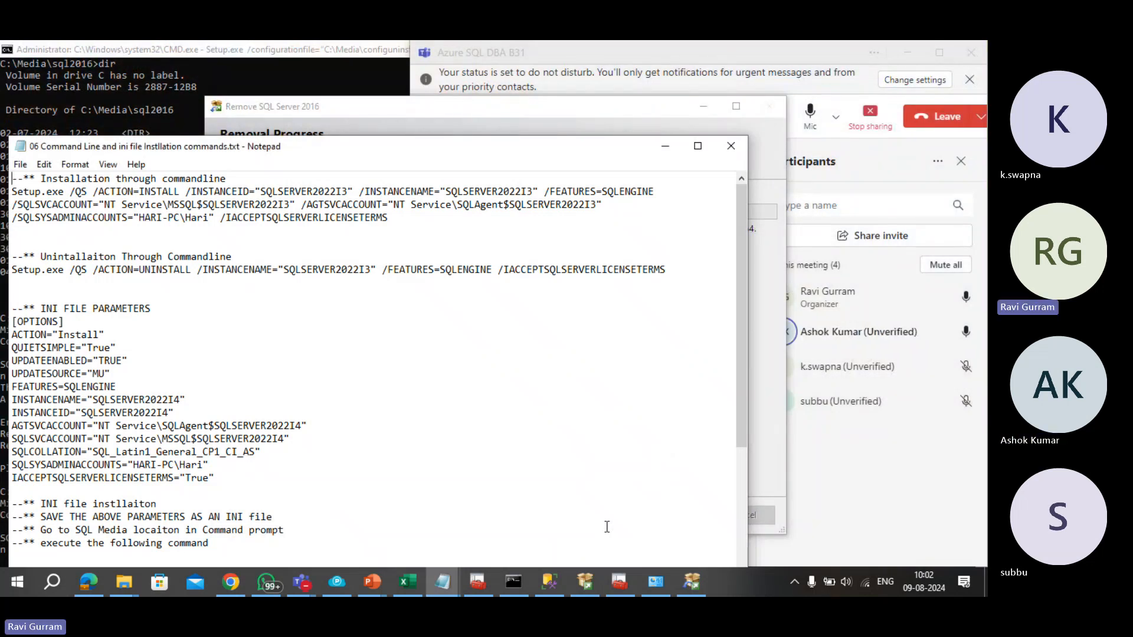
mouse_move(128, 582)
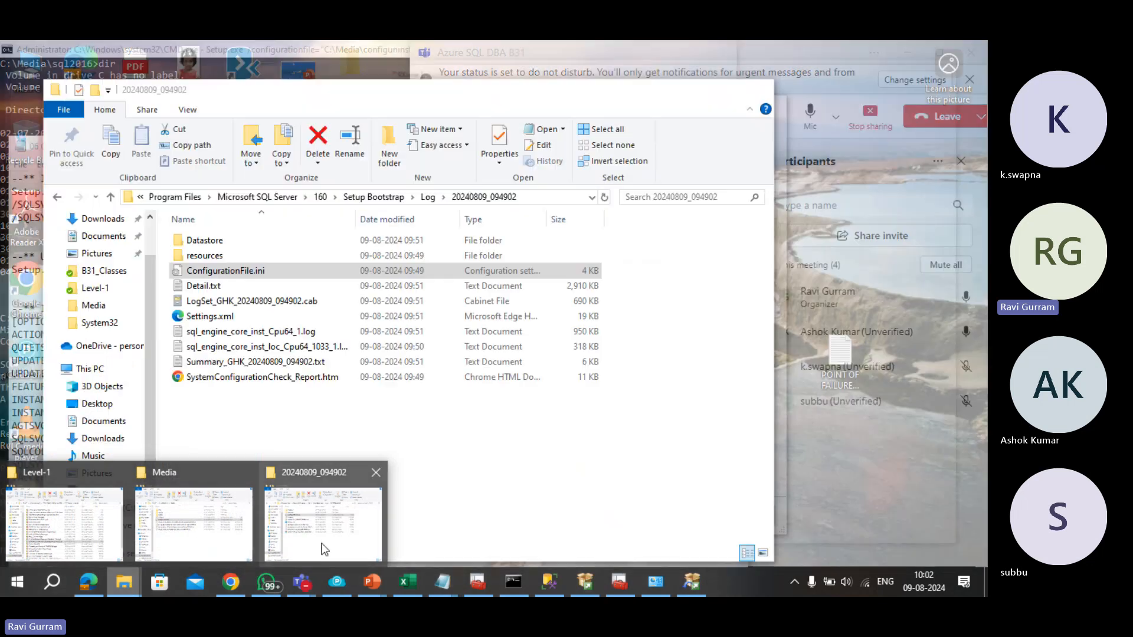
left_click(325, 548)
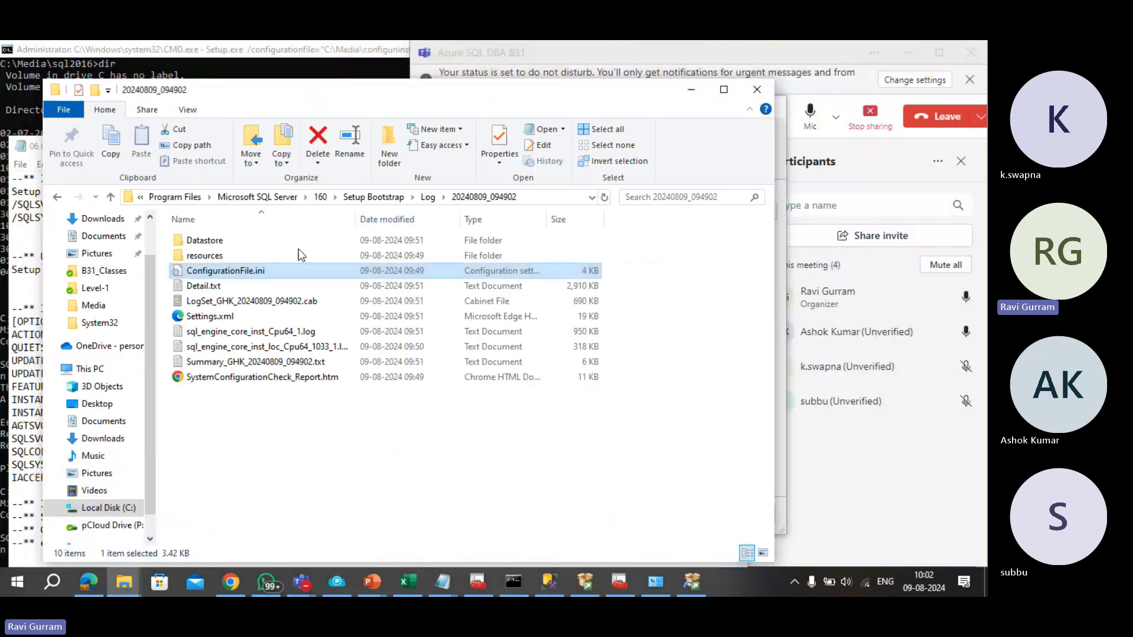
left_click(243, 197)
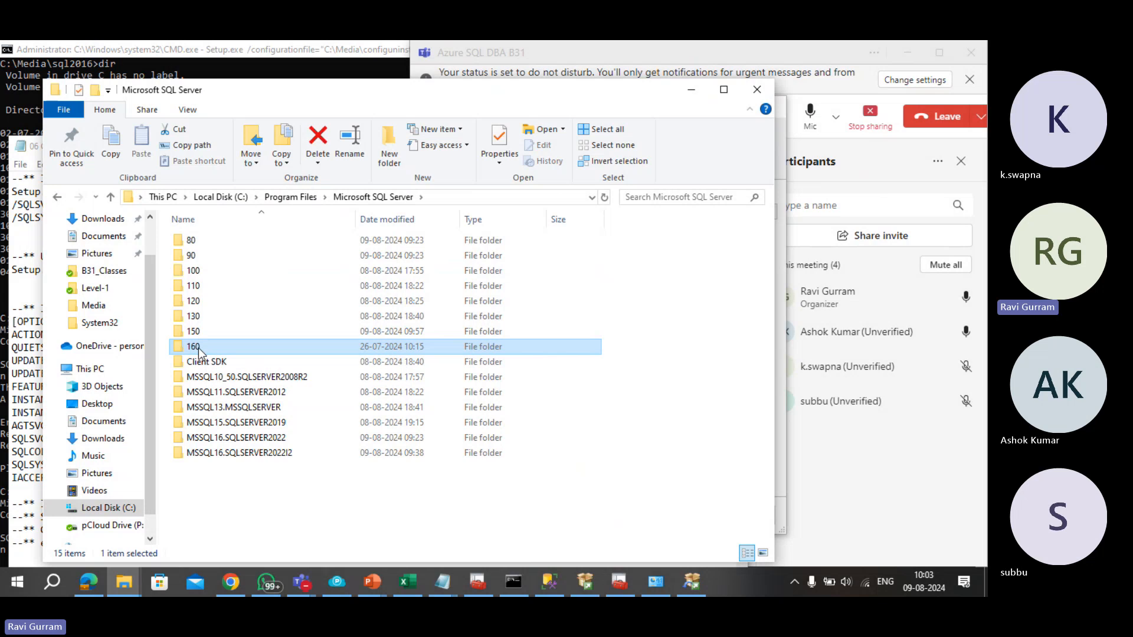
Step: Open the Log folder inside 160\Setup Bootstrap
double_click(199, 348)
key("alt+Left")
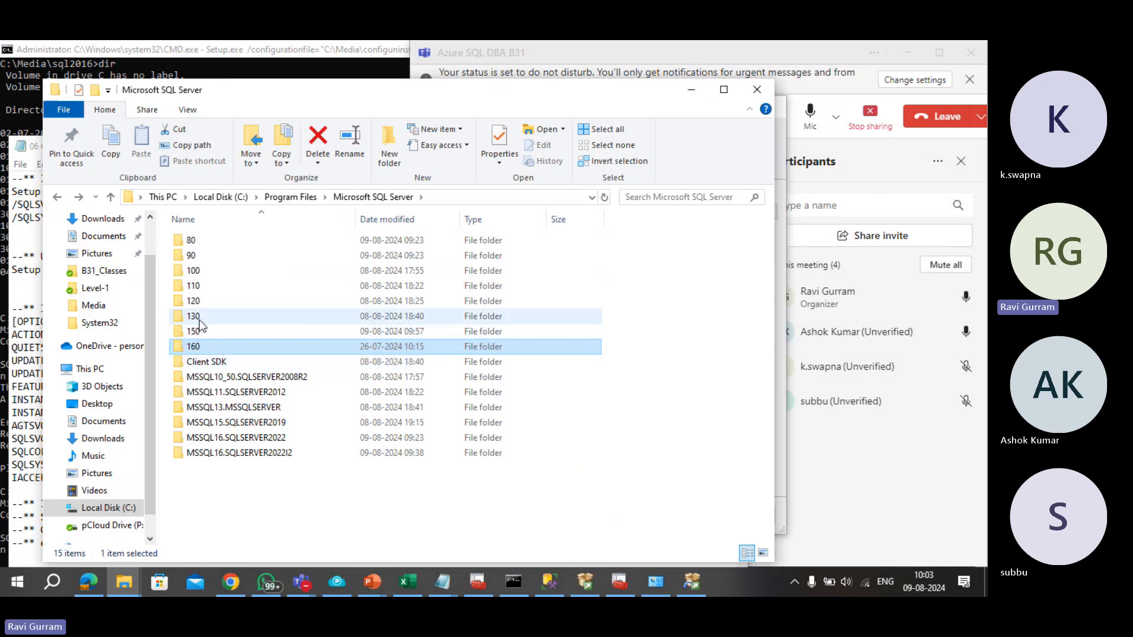
double_click(199, 350)
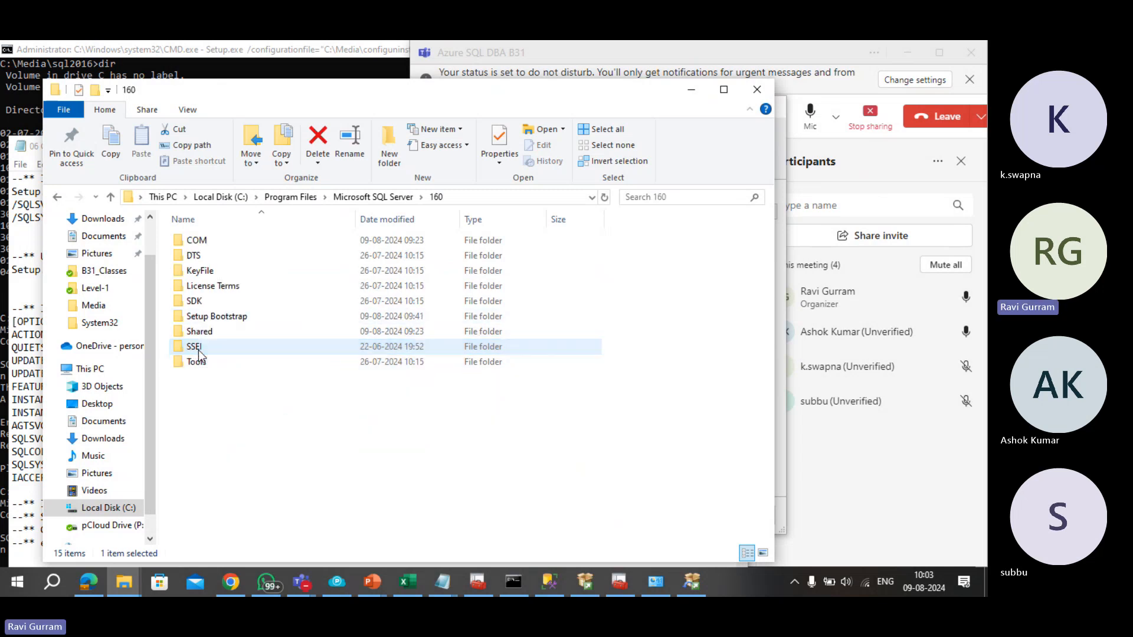
left_click(228, 321)
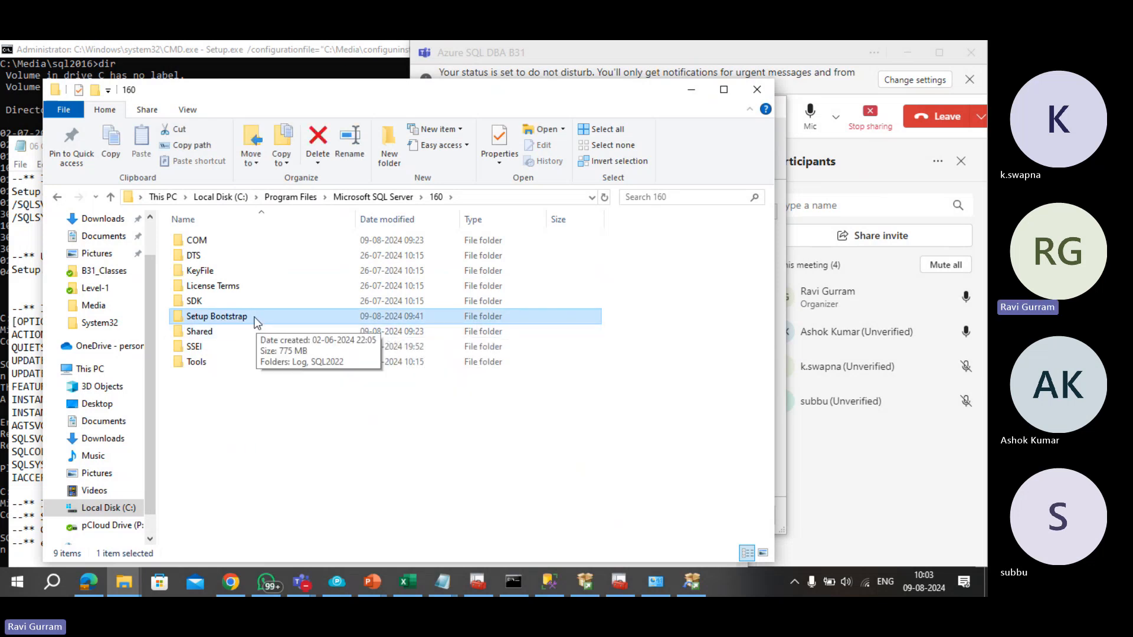
double_click(255, 322)
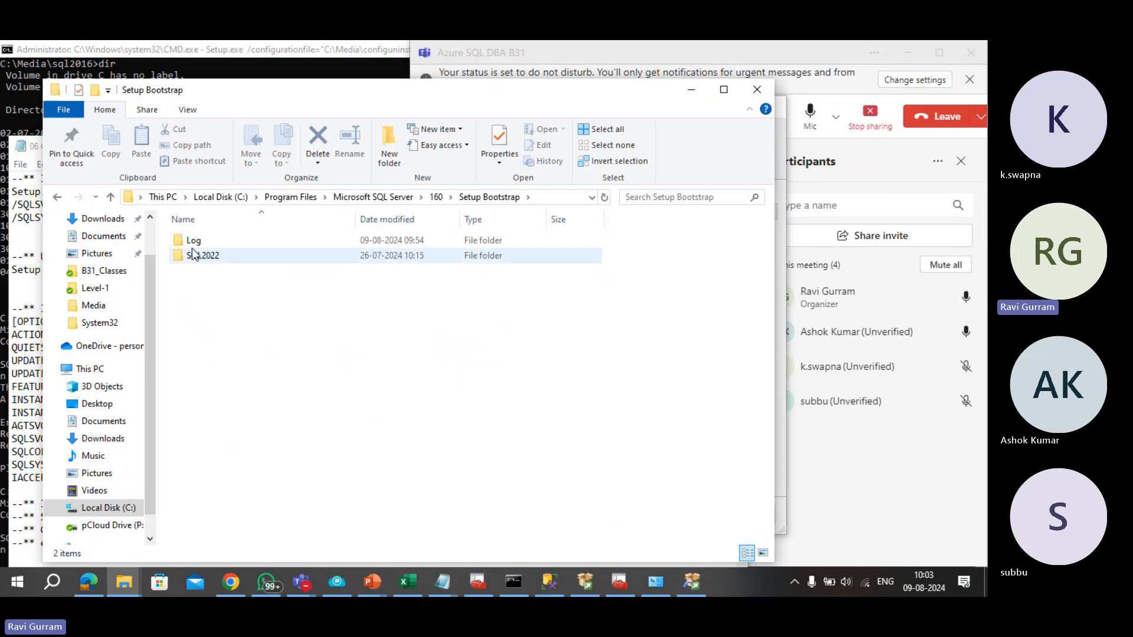
left_click(193, 243)
double_click(192, 243)
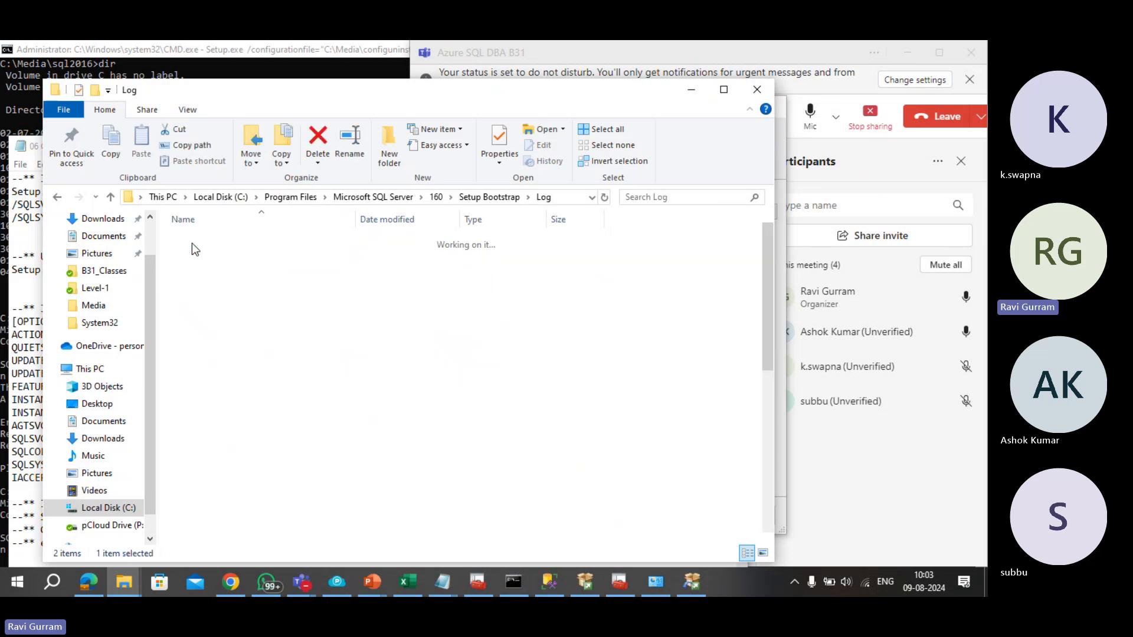
Step: Open the most recent setup log folder, 20240809_095342, and select its ConfigurationFile.ini
scroll(244, 394, "down", 7)
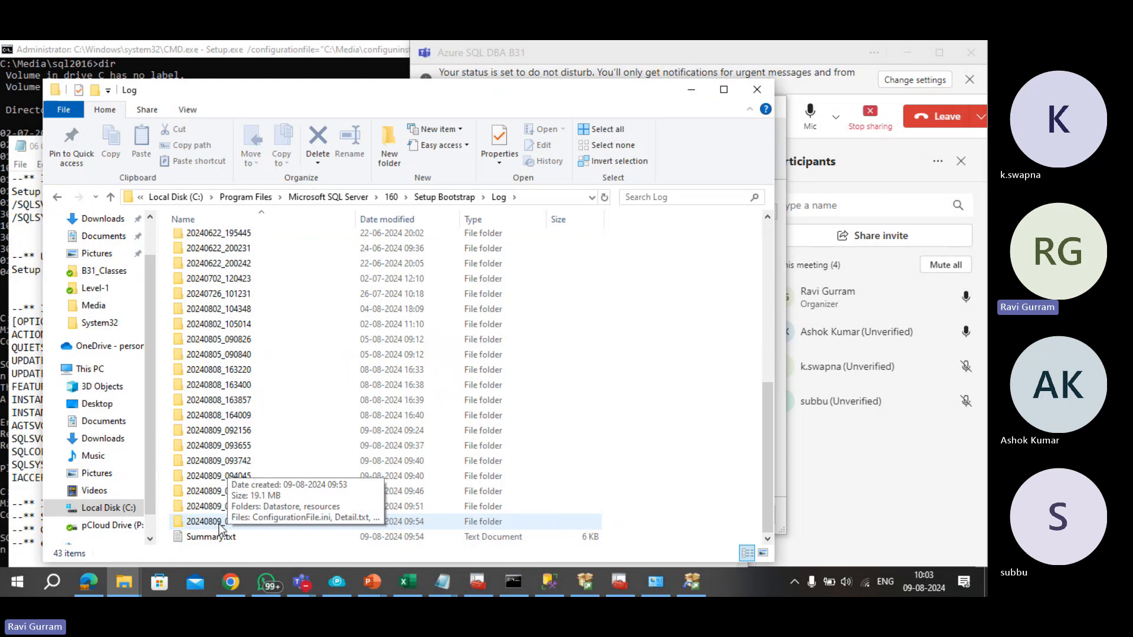
scroll(304, 537, "up", 7)
scroll(304, 537, "down", 7)
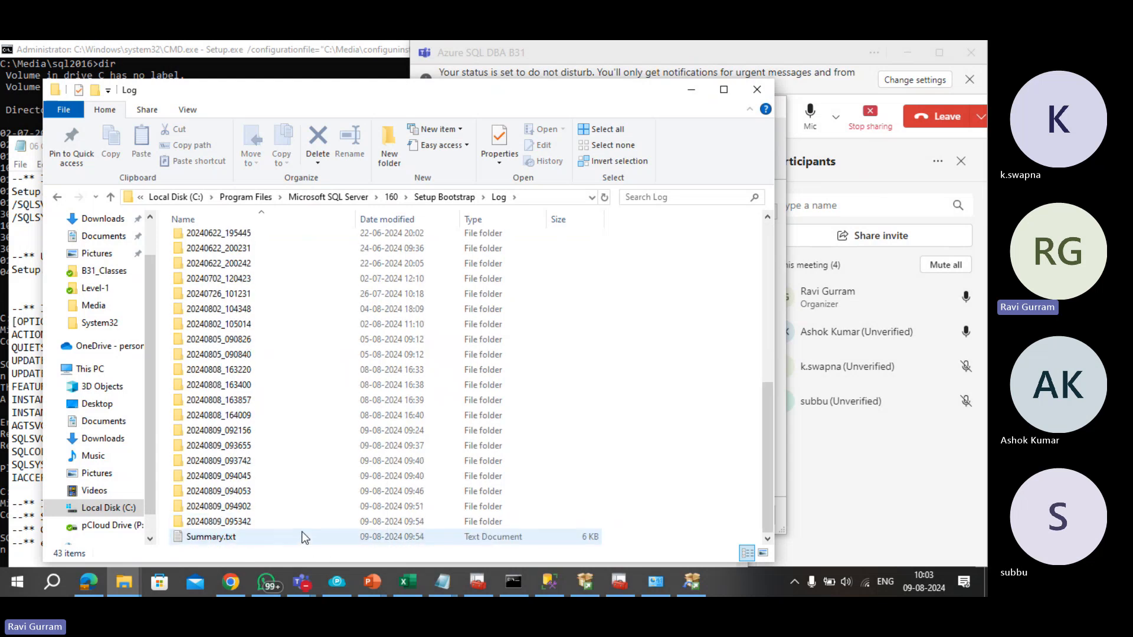
double_click(252, 523)
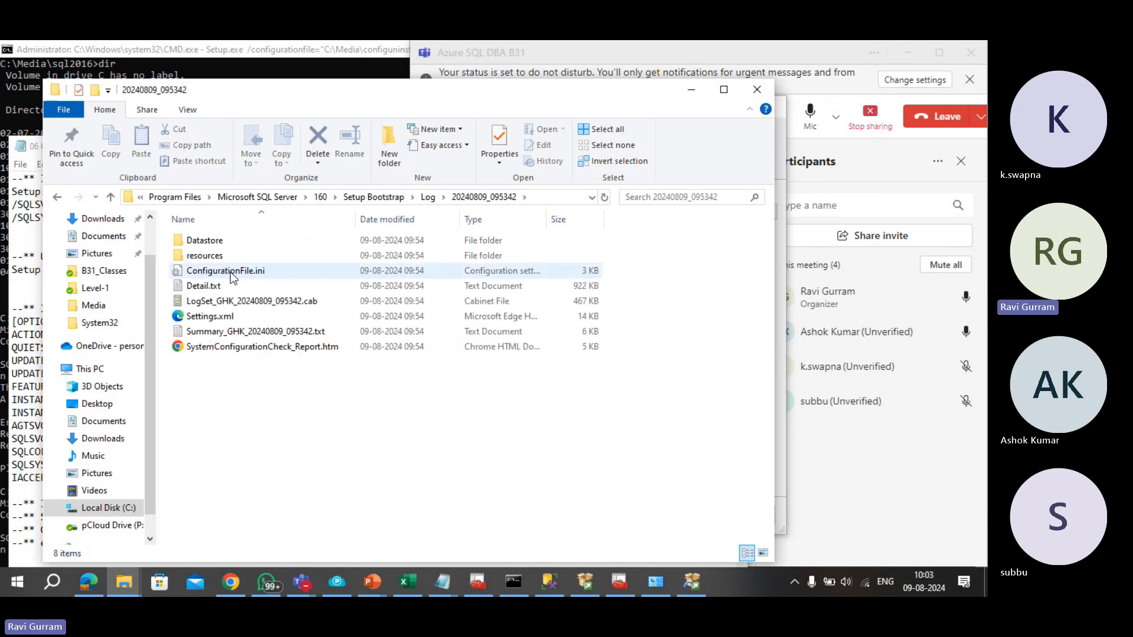
left_click(230, 272)
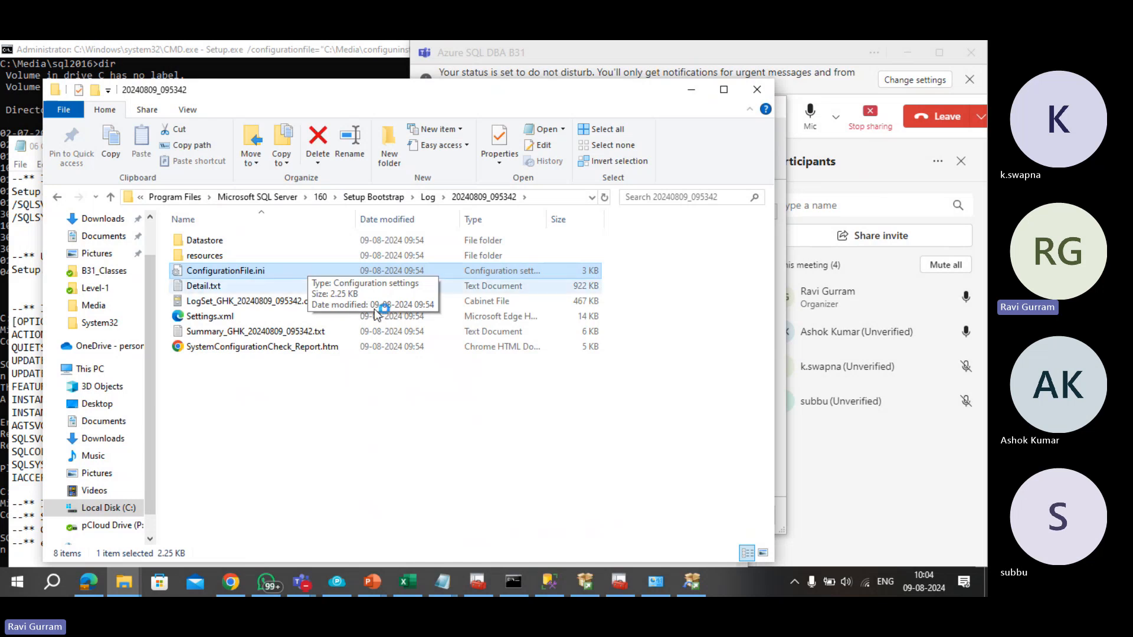
Step: Highlight the INI file parameters from [OPTIONS] through IACCEPTSQLSERVERLICENSETERMS in the Notepad notes and locate the notes file in the Level-1 folder
mouse_move(452, 592)
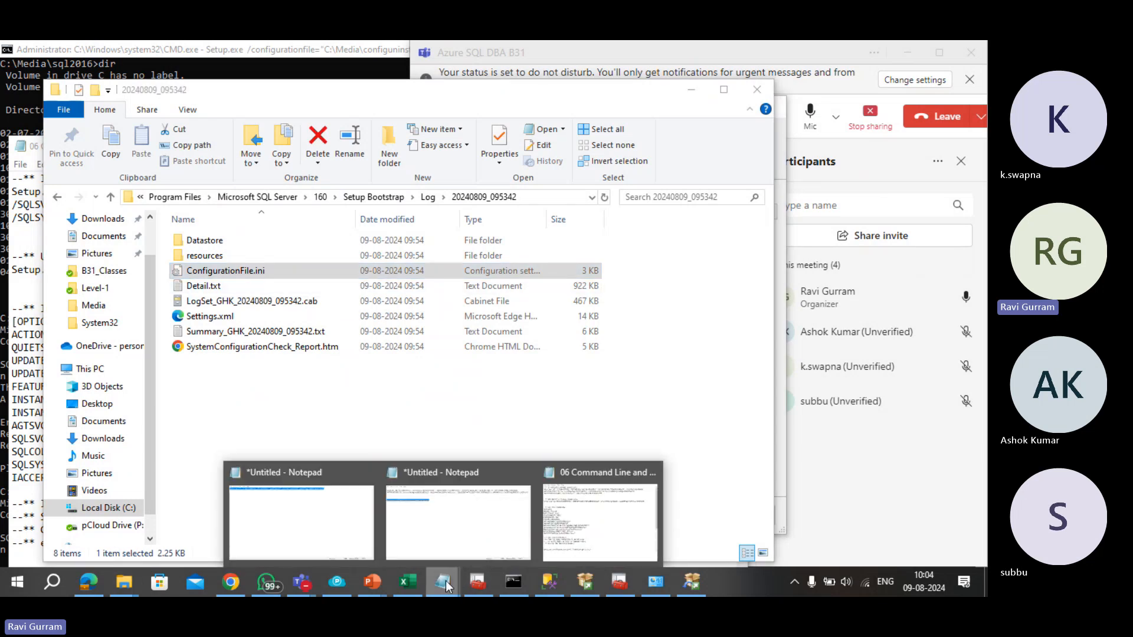
left_click(596, 530)
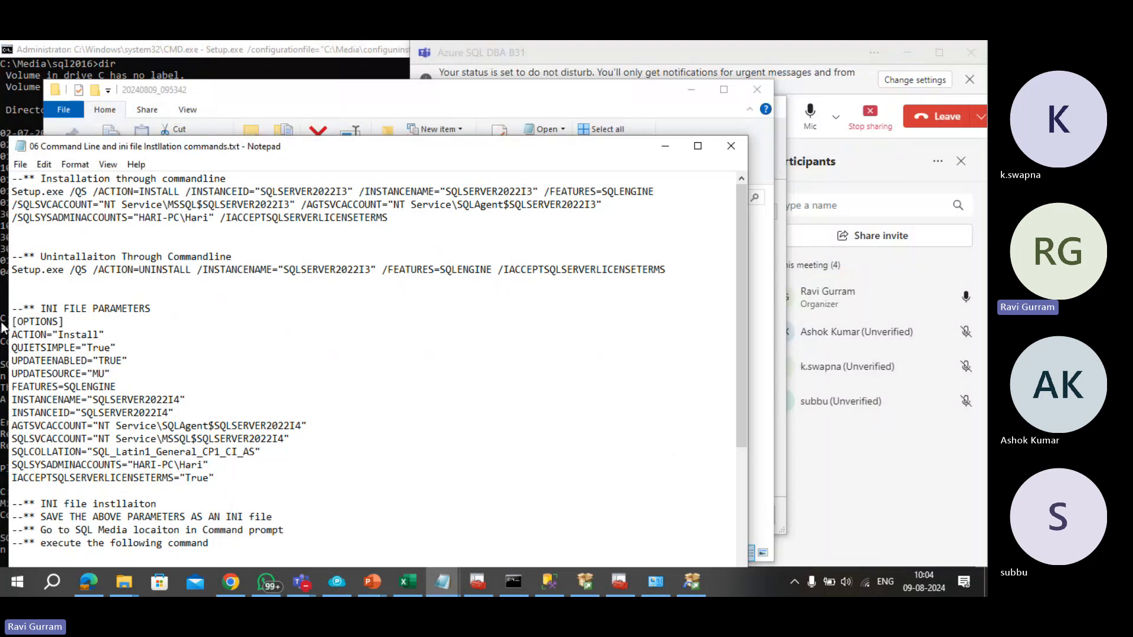
left_click_drag(214, 478, 2, 327)
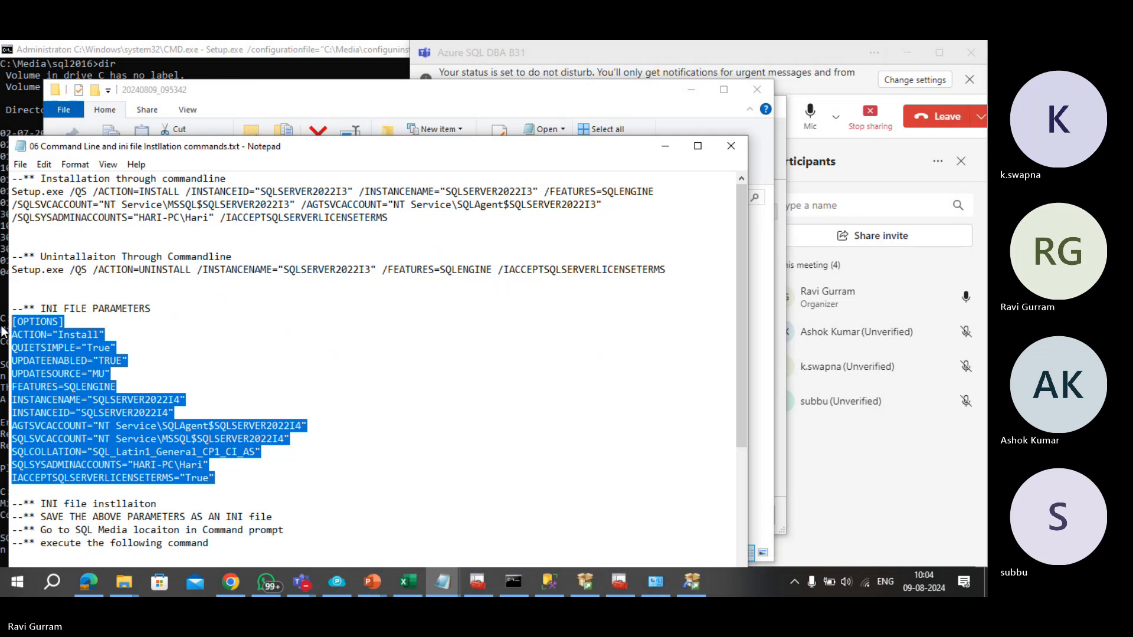
left_click(123, 590)
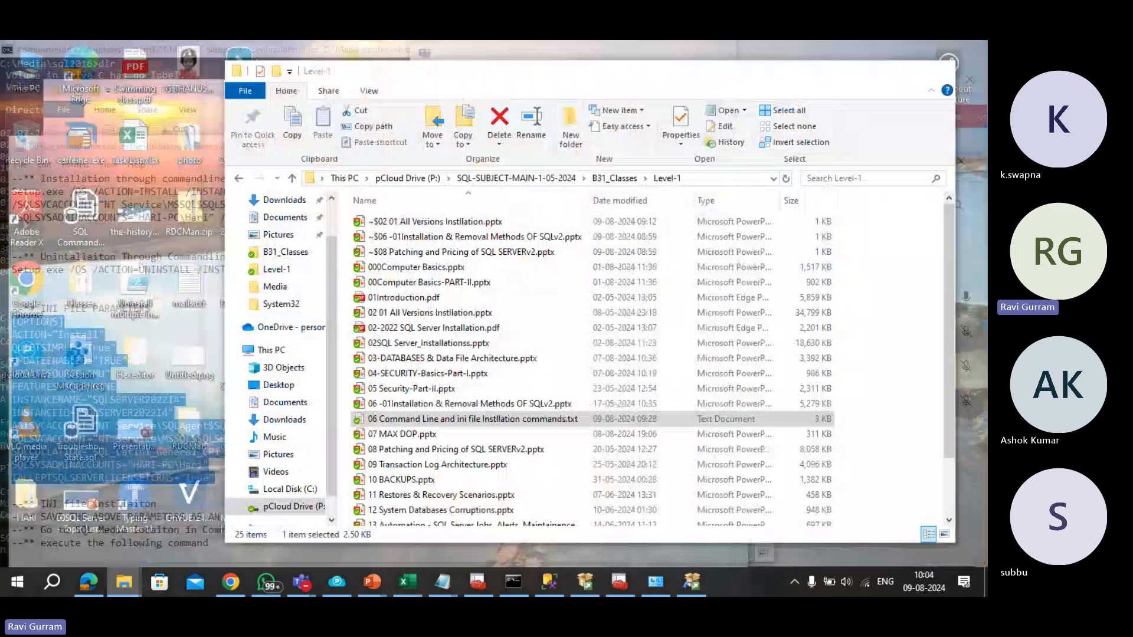
left_click(59, 519)
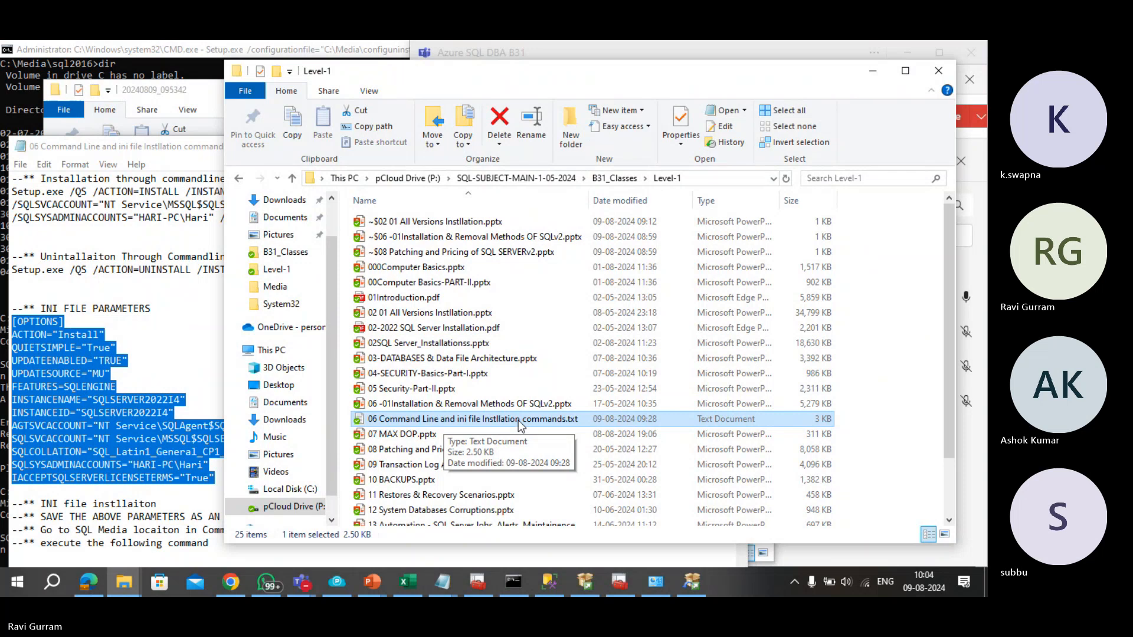
Step: Check the SQL Server 2016 removal progress and switch to the 06 PowerPoint presentation, showing slide 22 with the SQLCMD commands
mouse_move(526, 581)
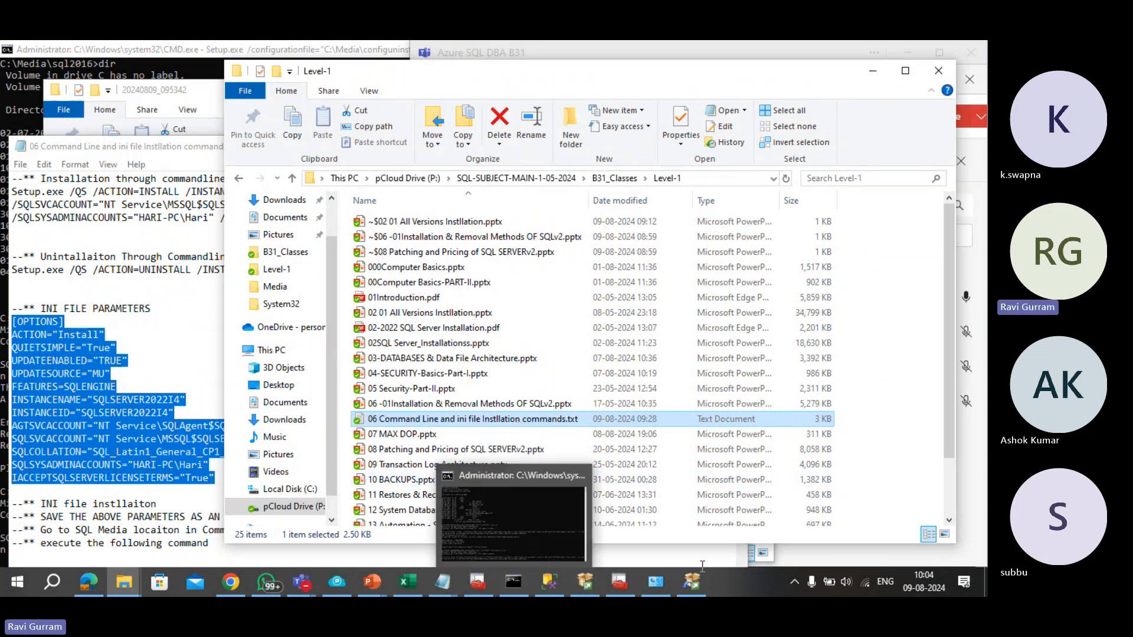
left_click(691, 581)
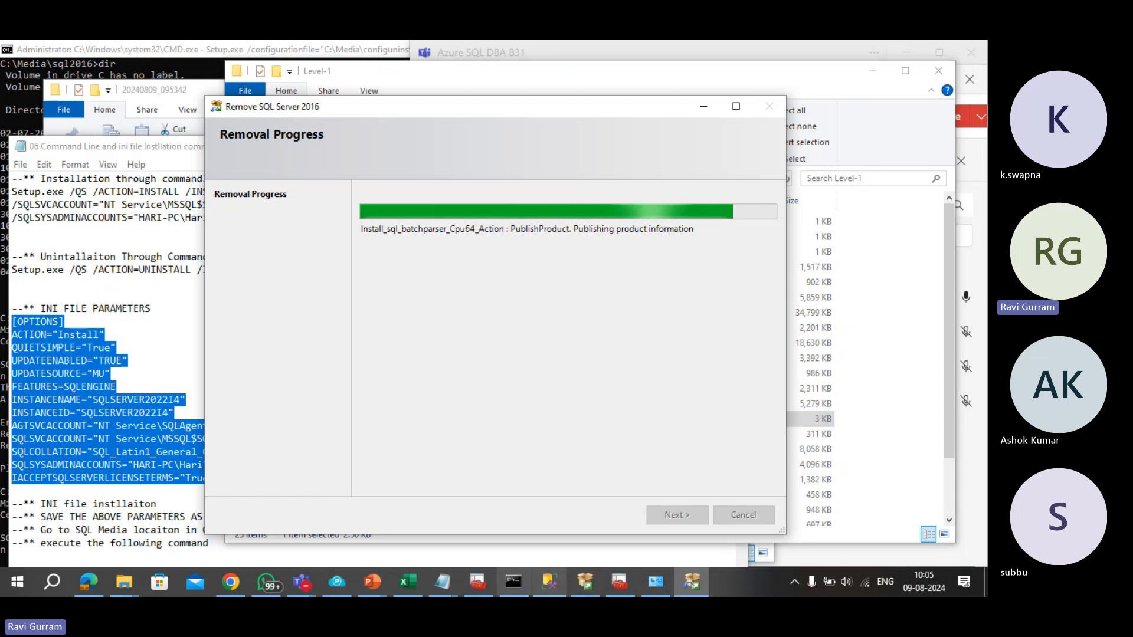
mouse_move(367, 585)
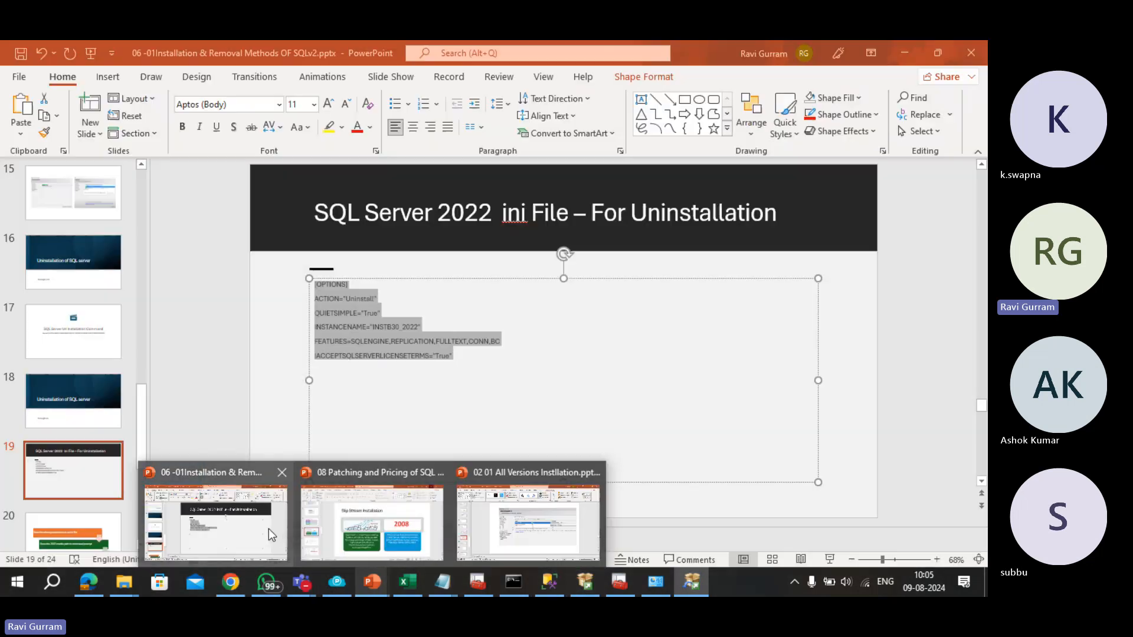
left_click(268, 528)
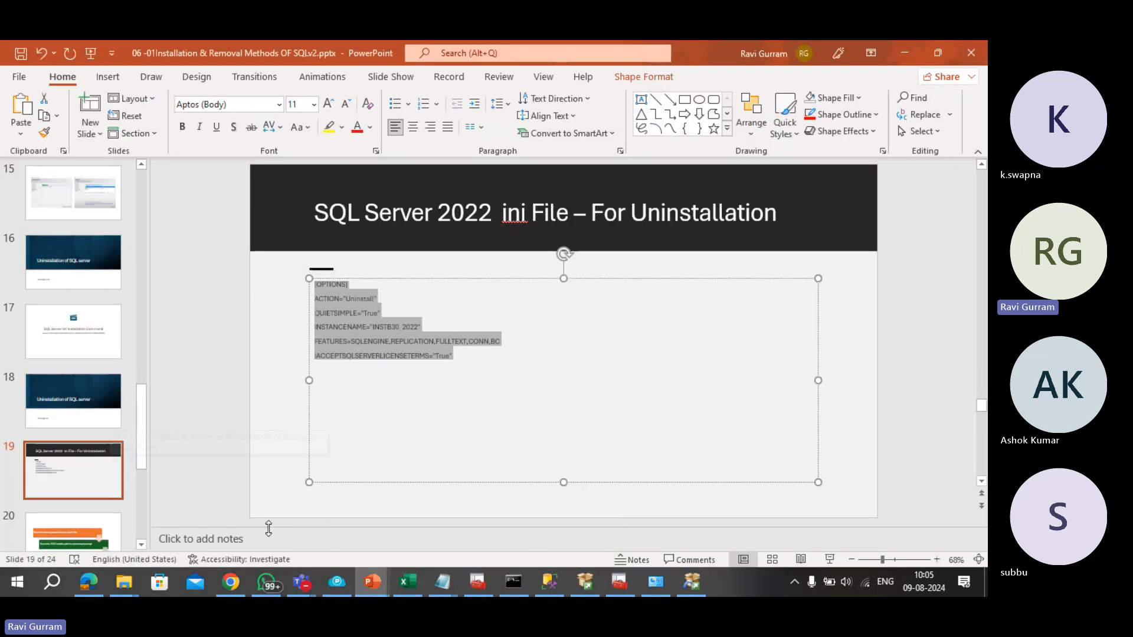
left_click(109, 526)
key("Down")
key("Down")
key("Down")
key("Down")
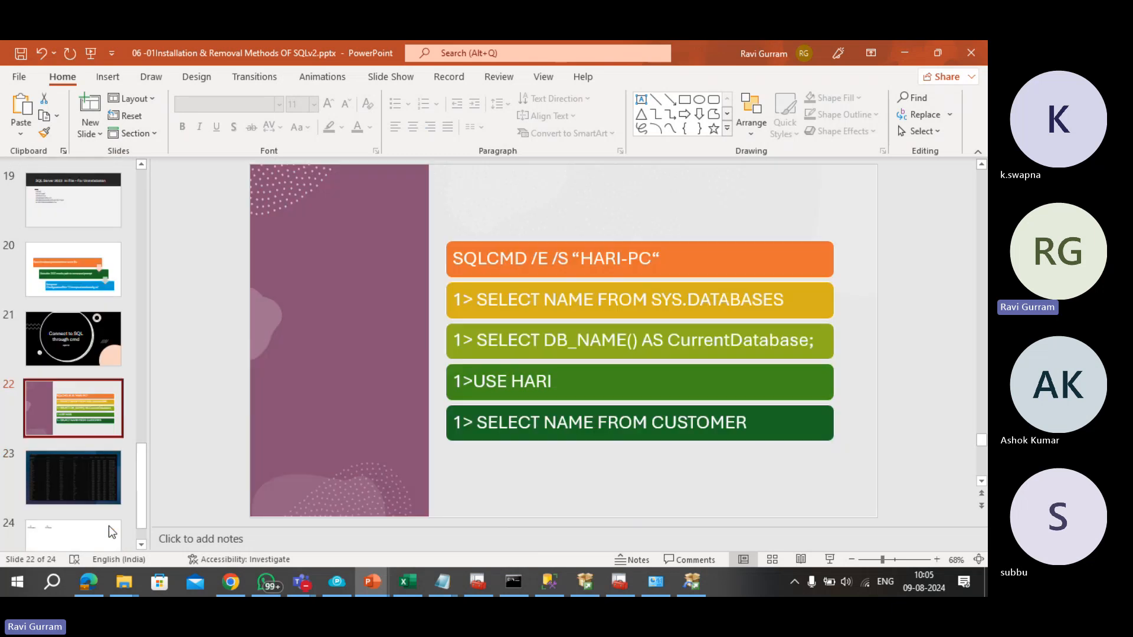
key("Up")
key("Up")
key("Up")
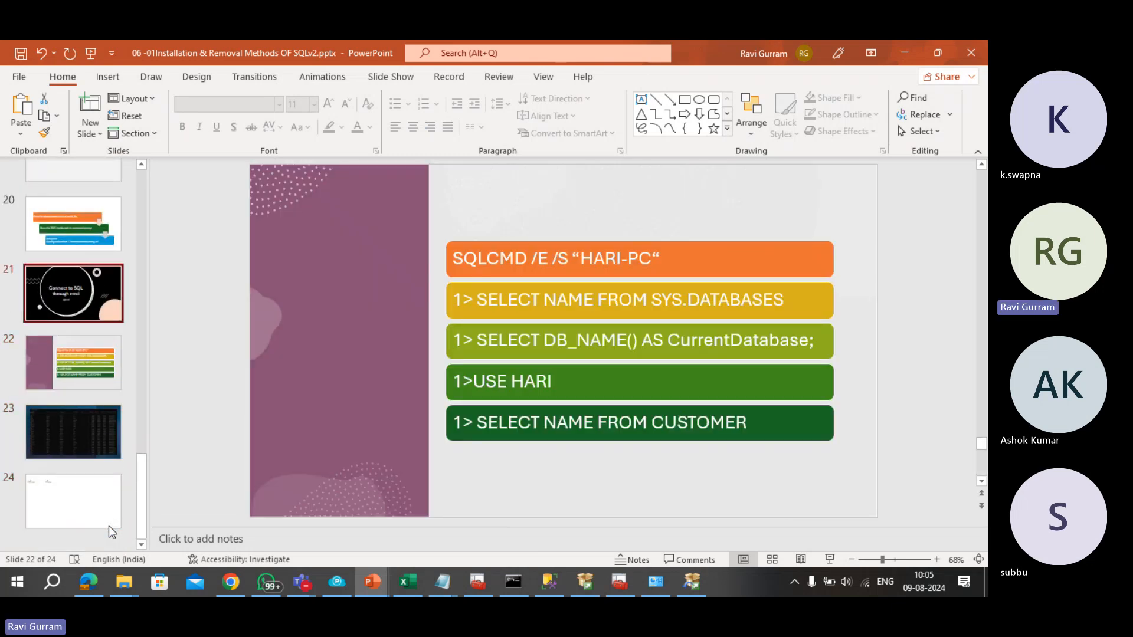
key("Down")
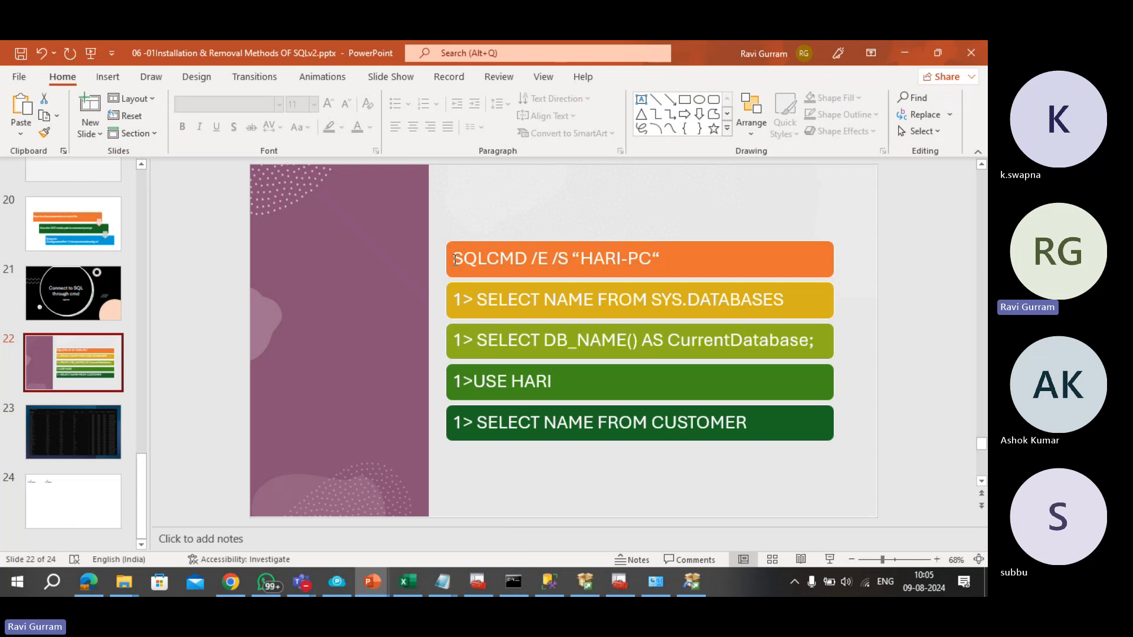
Step: Point out the SQLCMD /E part, the /S switch and the quoted server name in the first command on slide 22
left_click_drag(455, 260, 549, 260)
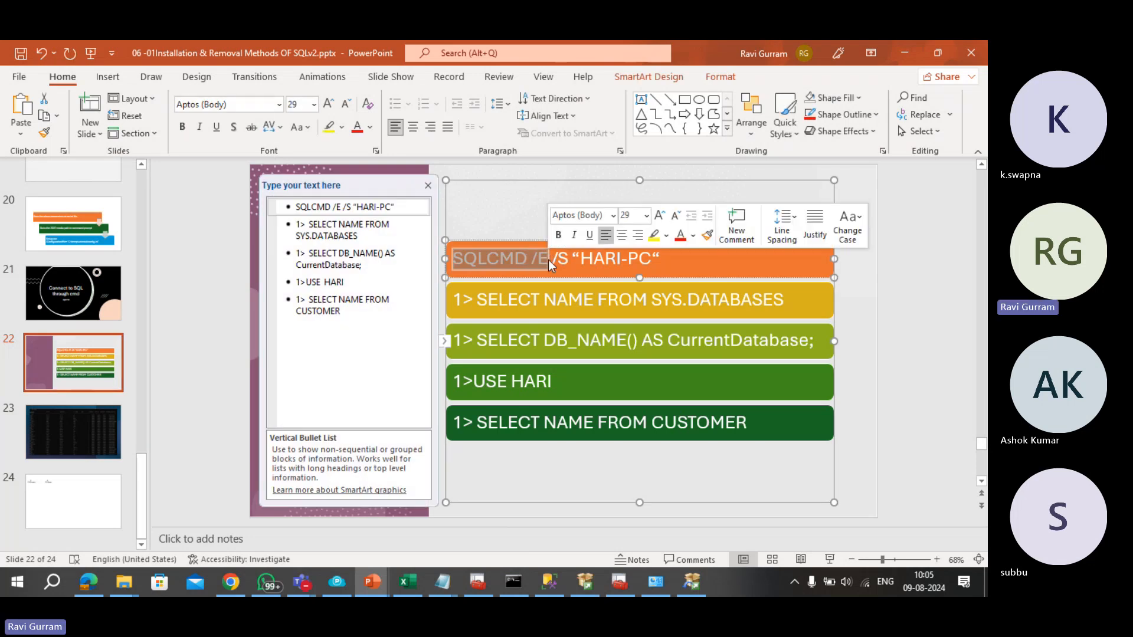
left_click(567, 261)
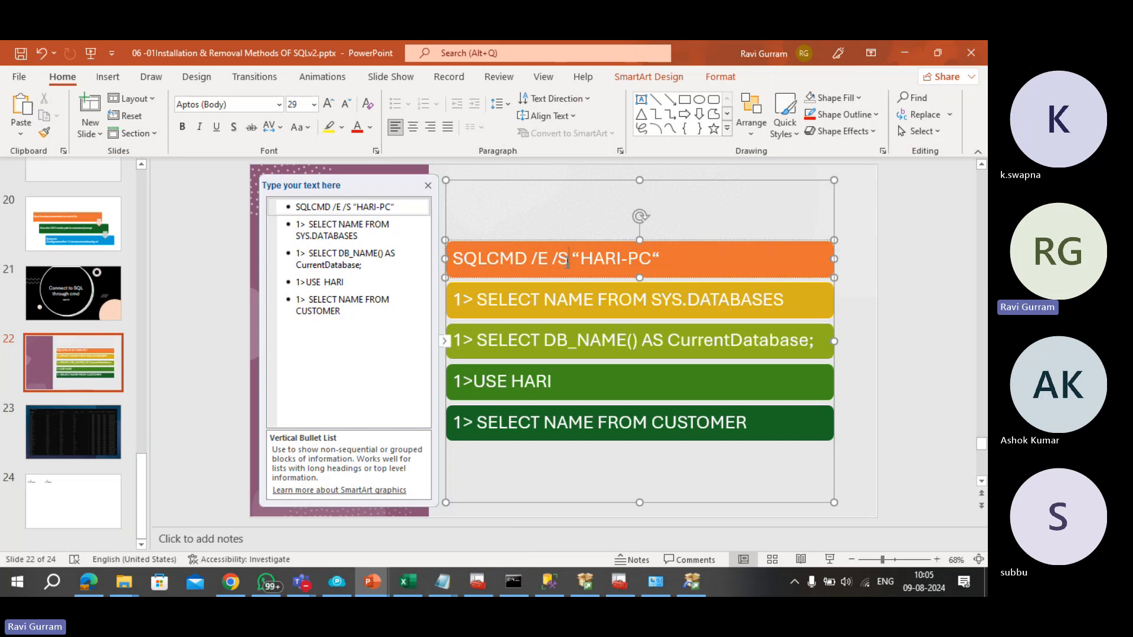
double_click(649, 261)
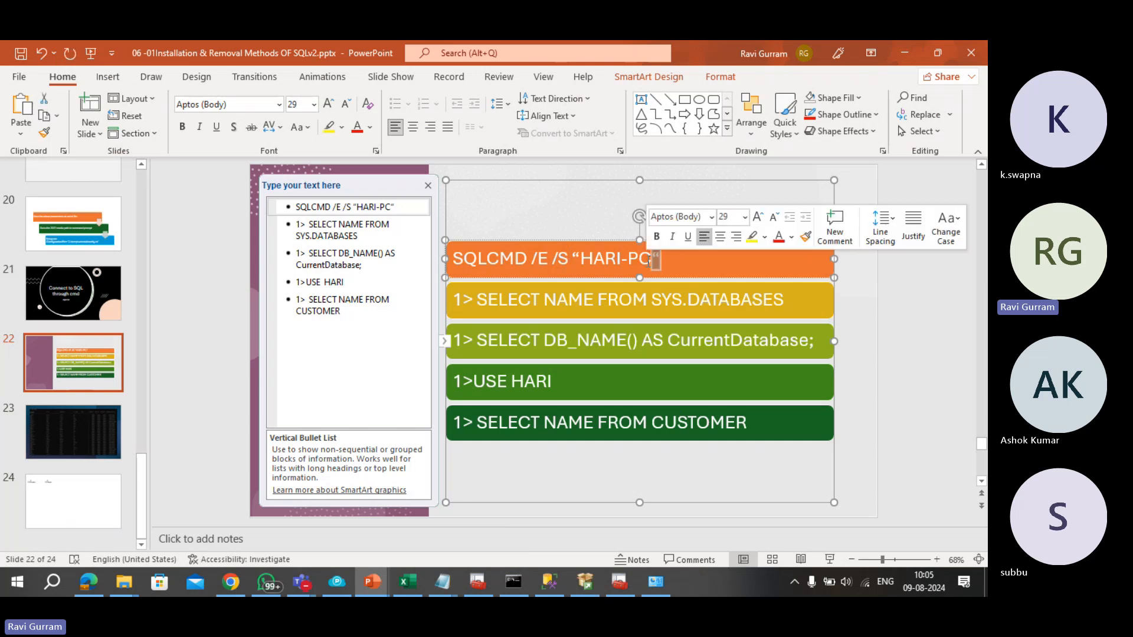
Step: Highlight the server name in slide 22's first command and disconnect the GHK SQL Server 13.0.1601.5 instance in Management Studio
double_click(637, 261)
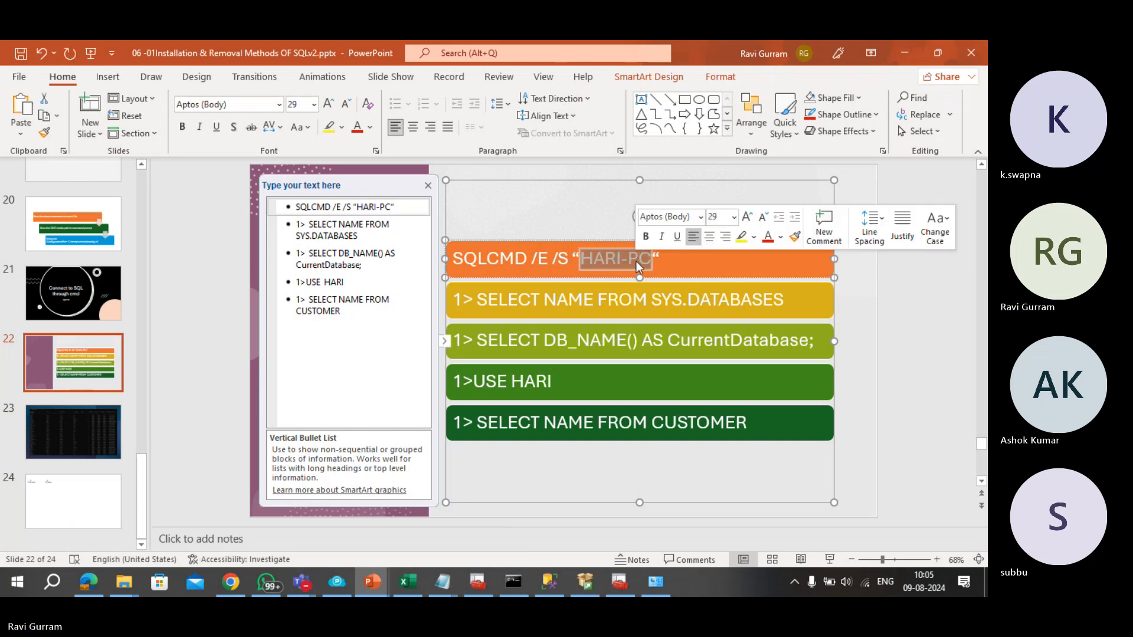
left_click(540, 588)
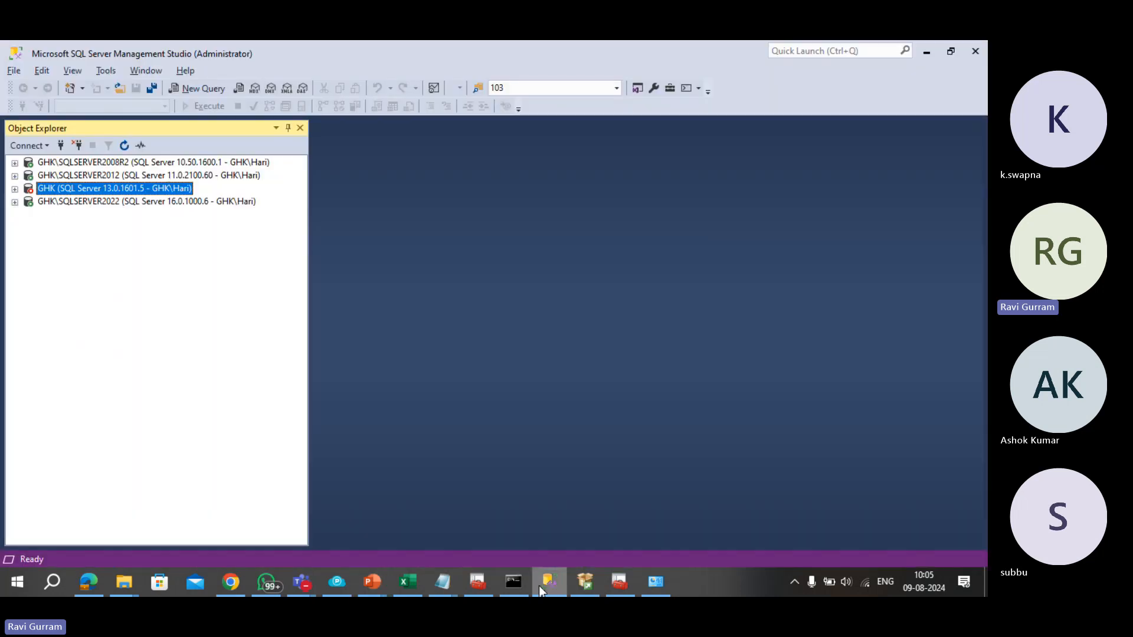
left_click(77, 146)
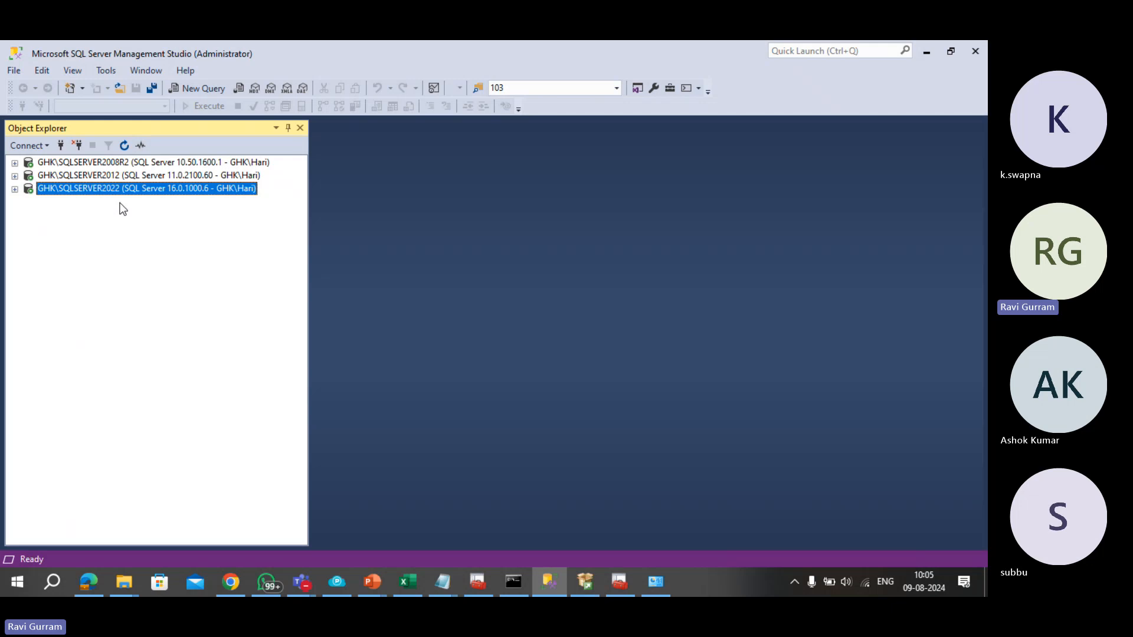
Step: Copy the command SQLCMD /E /S "HARI-PC" from slide 22 in PowerPoint to below the configuration file command in the untitled Notepad notes
key("alt+Tab")
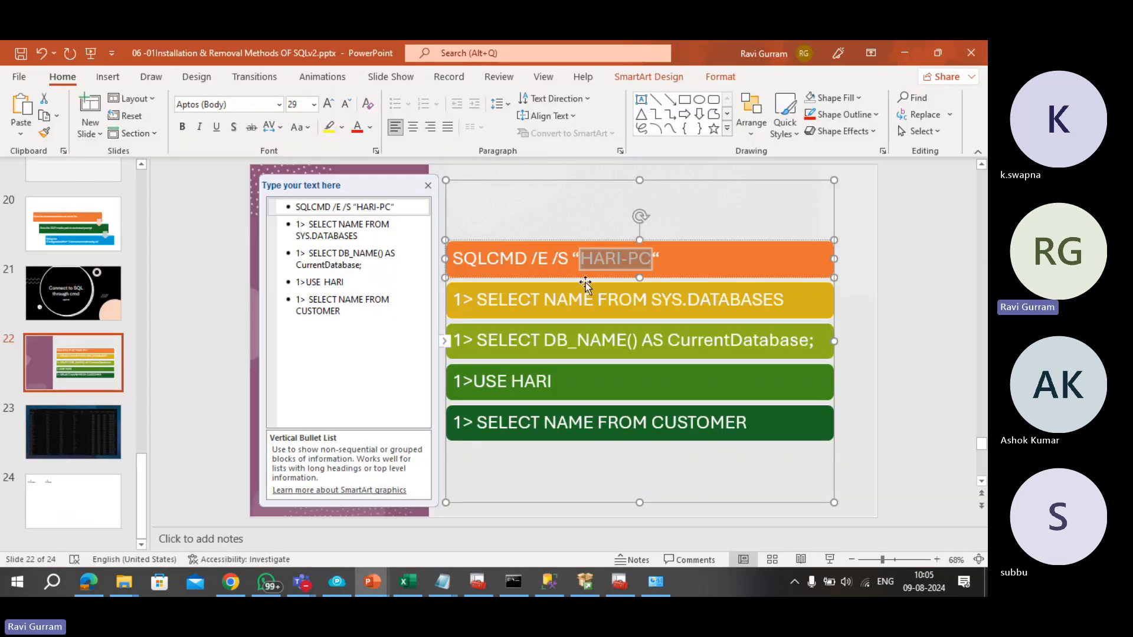
left_click_drag(660, 264, 450, 255)
key("ctrl+c")
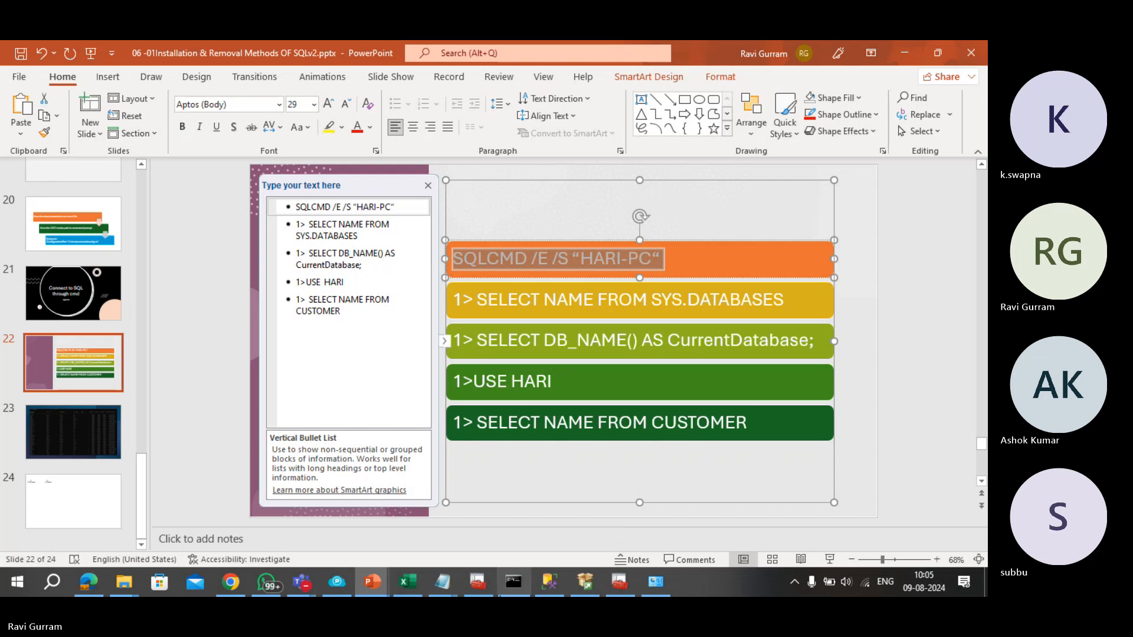
mouse_move(441, 590)
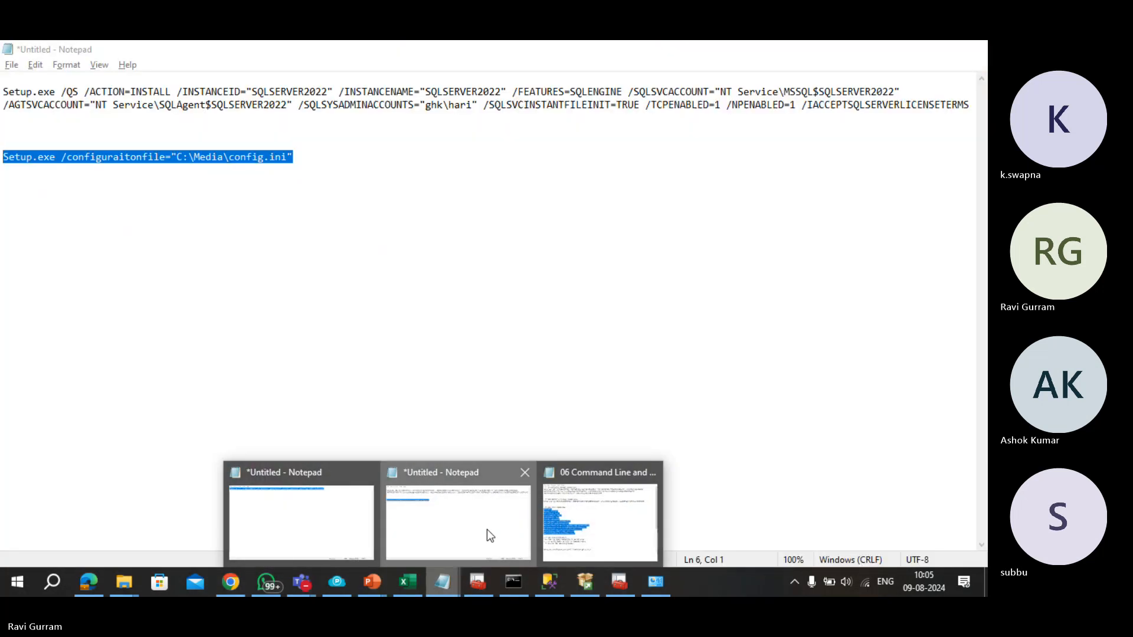
left_click(486, 529)
key("End")
key("Return")
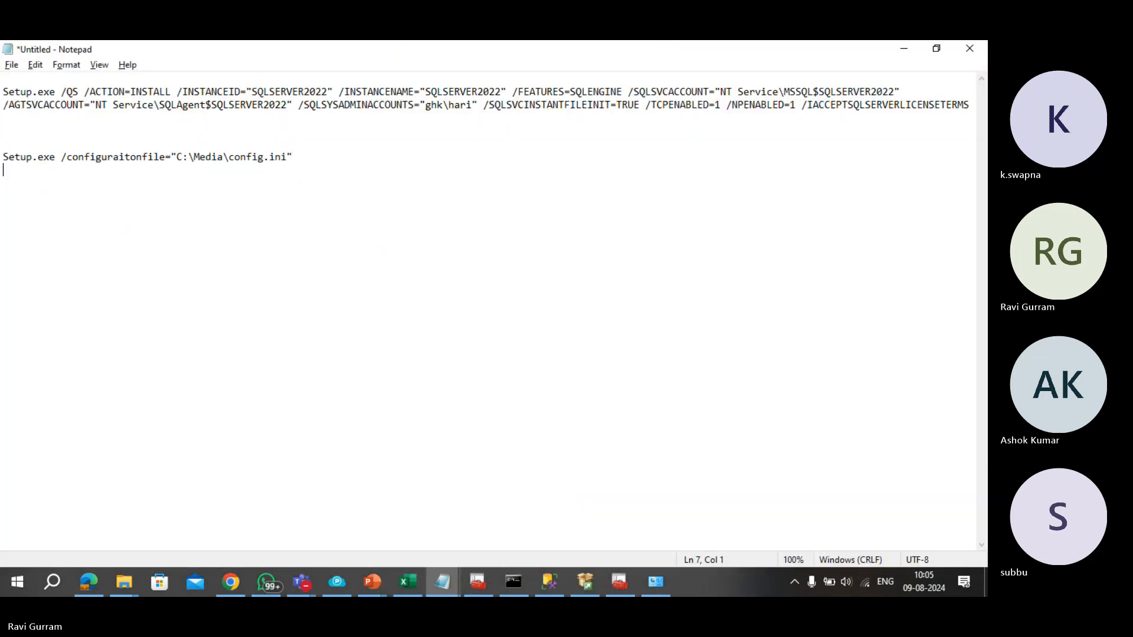
key("Return")
key("Return")
key("ctrl+v")
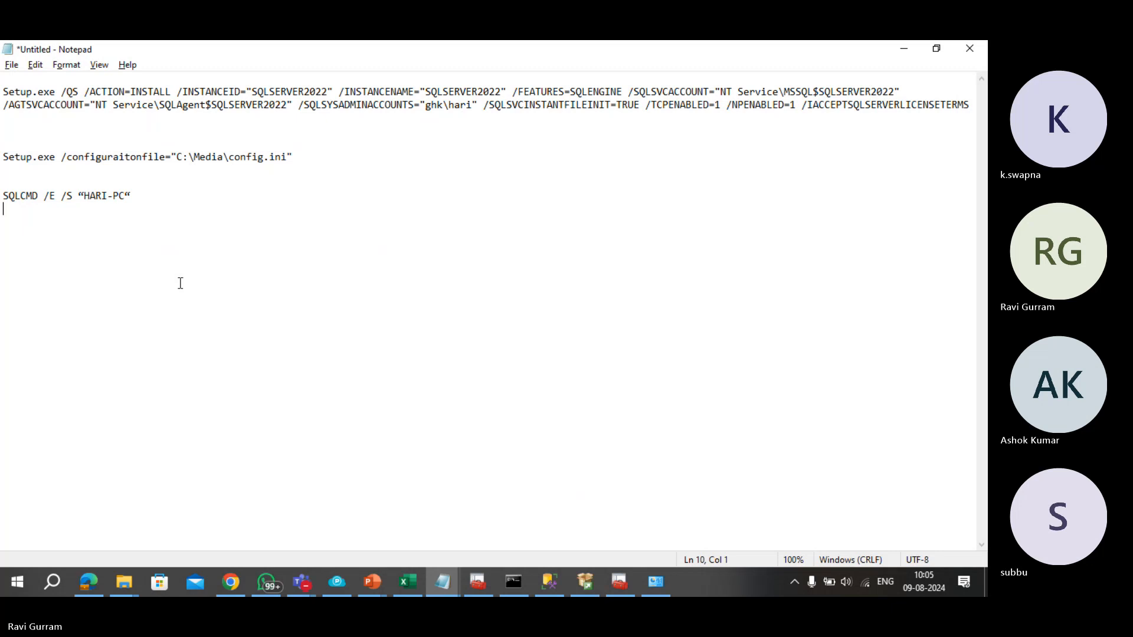
Step: Replace the quoted server name in the Notepad SQLCMD line with "SQLSERVER2022" and copy the whole command
double_click(103, 196)
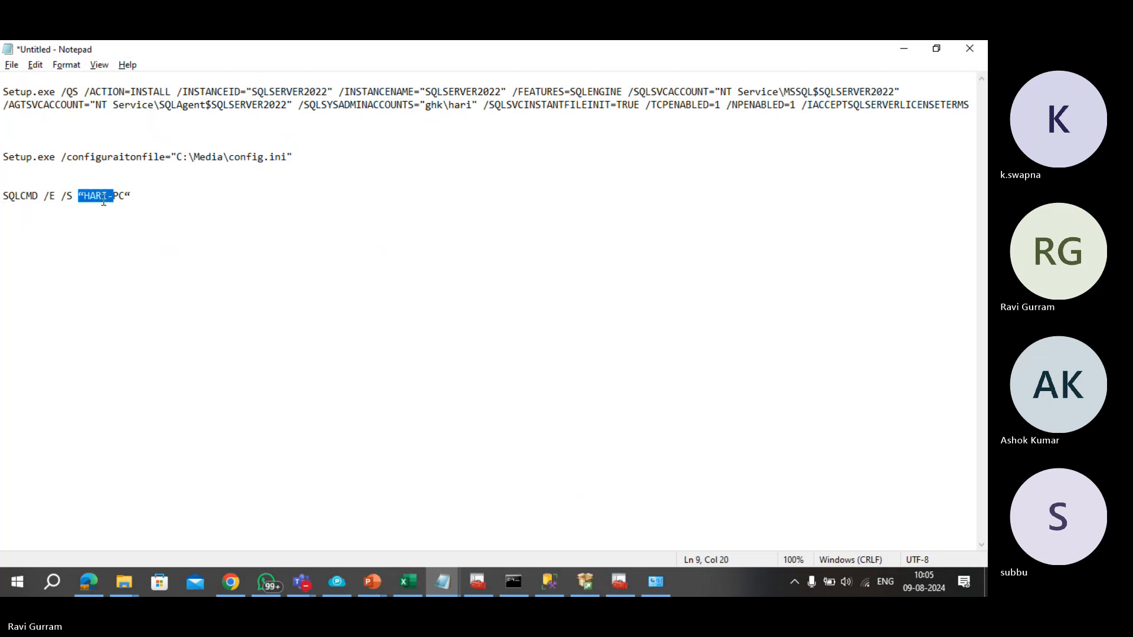
key("Delete")
key("Delete")
key("Delete")
key("Delete")
type("\"\"")
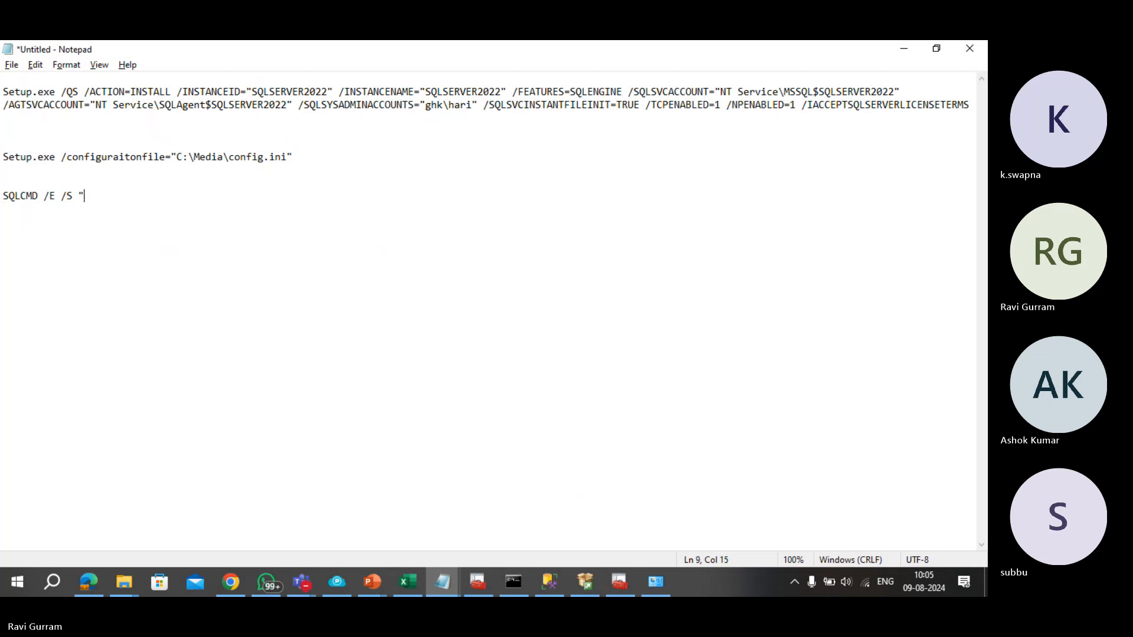
key("Left")
type("SQLSERVER2022")
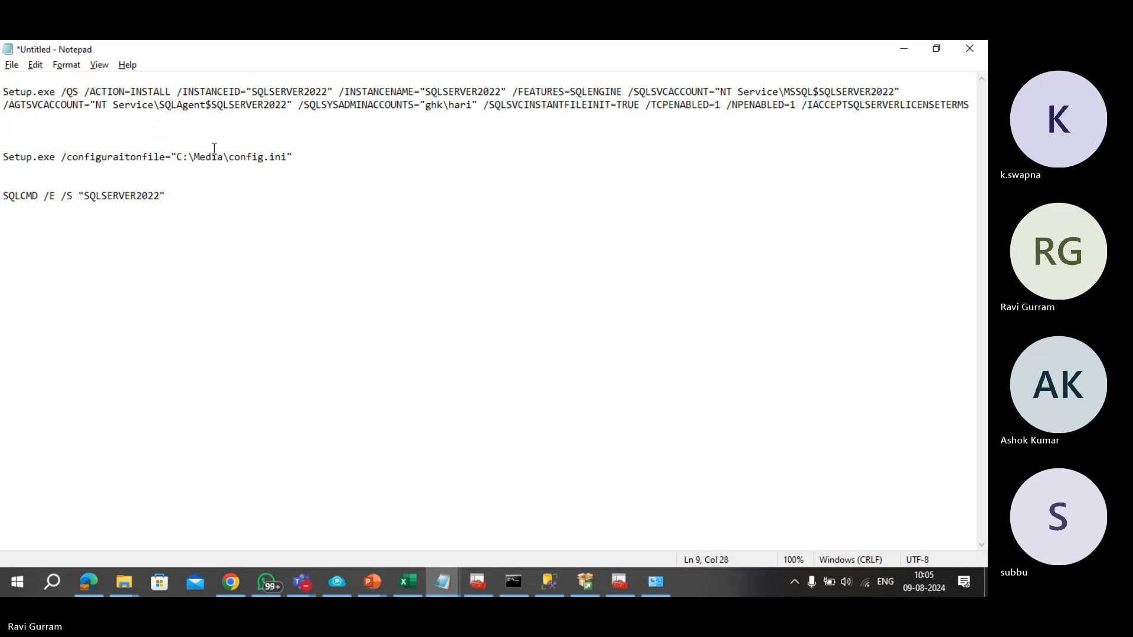
left_click_drag(199, 189, 2, 201)
key("ctrl+c")
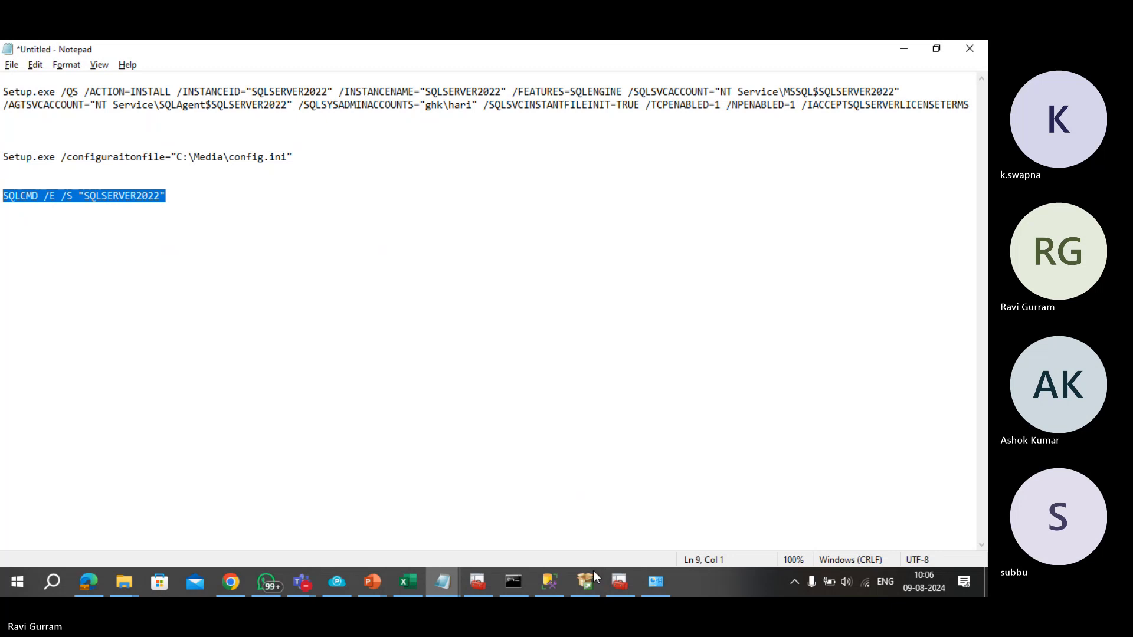
Step: Switch to the Command Prompt and clear its screen with cls
left_click(512, 583)
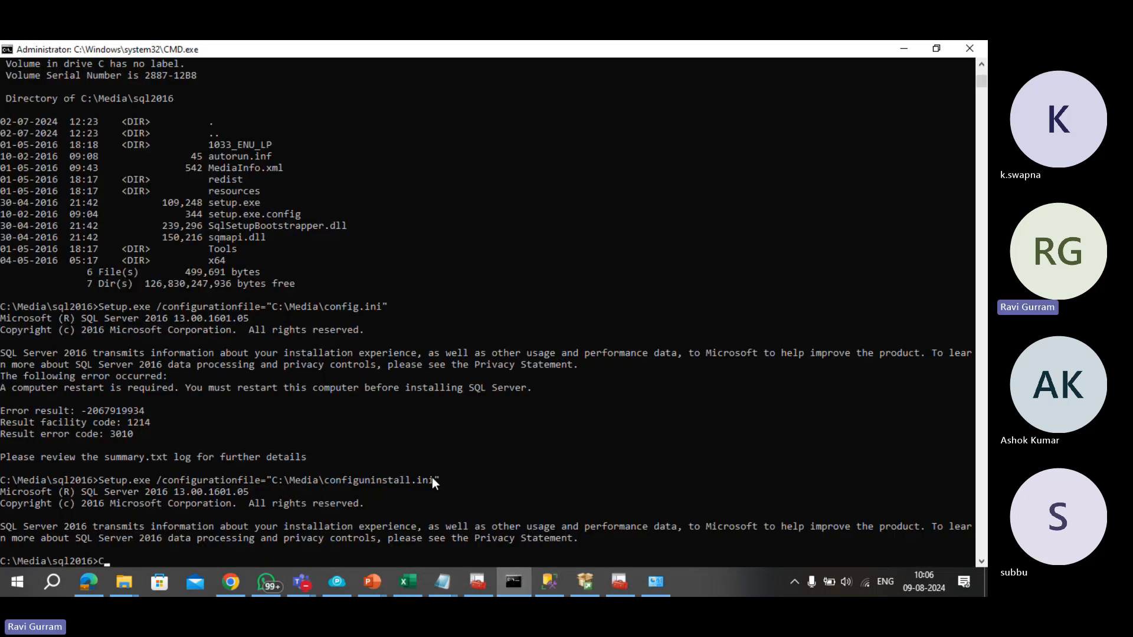
type("cls")
key("Return")
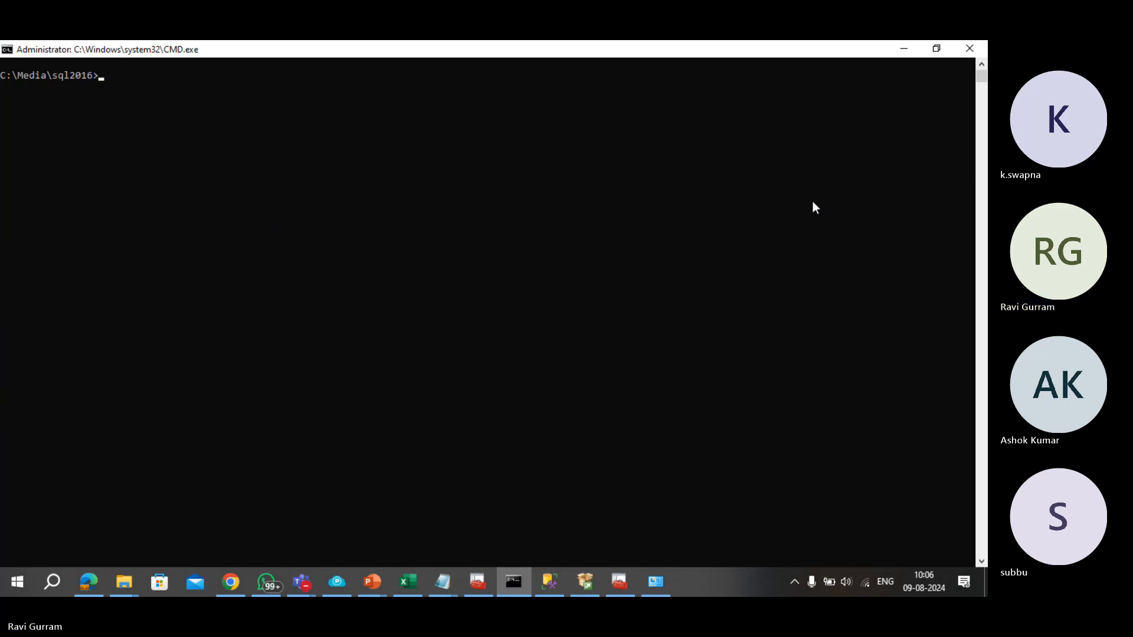
Step: Move up from C:\Media\sql2016 to C:\ and try to connect with SQLCMD /E /S "SQLSERVER2022"
type("CD..")
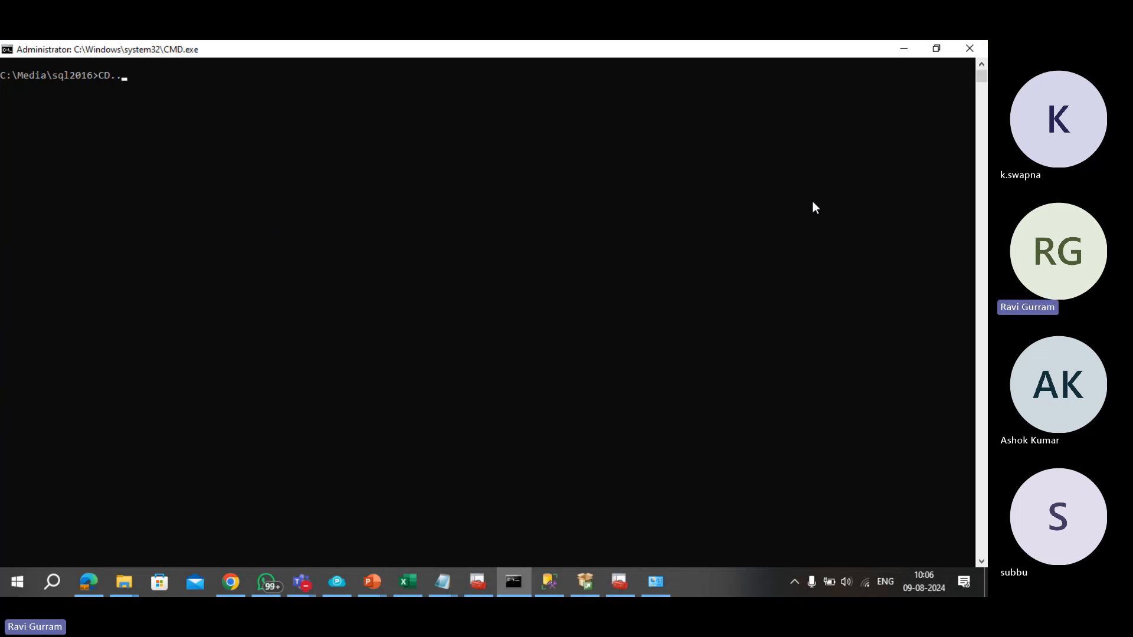
key("Return")
type("CD..")
key("Return")
key("ctrl+v")
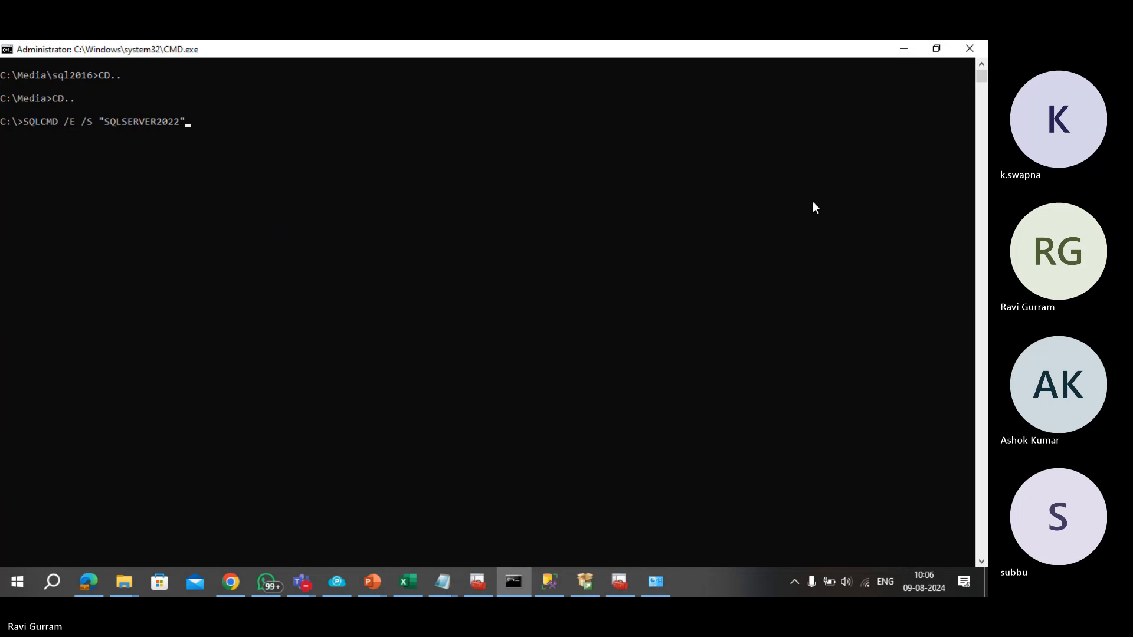
key("Return")
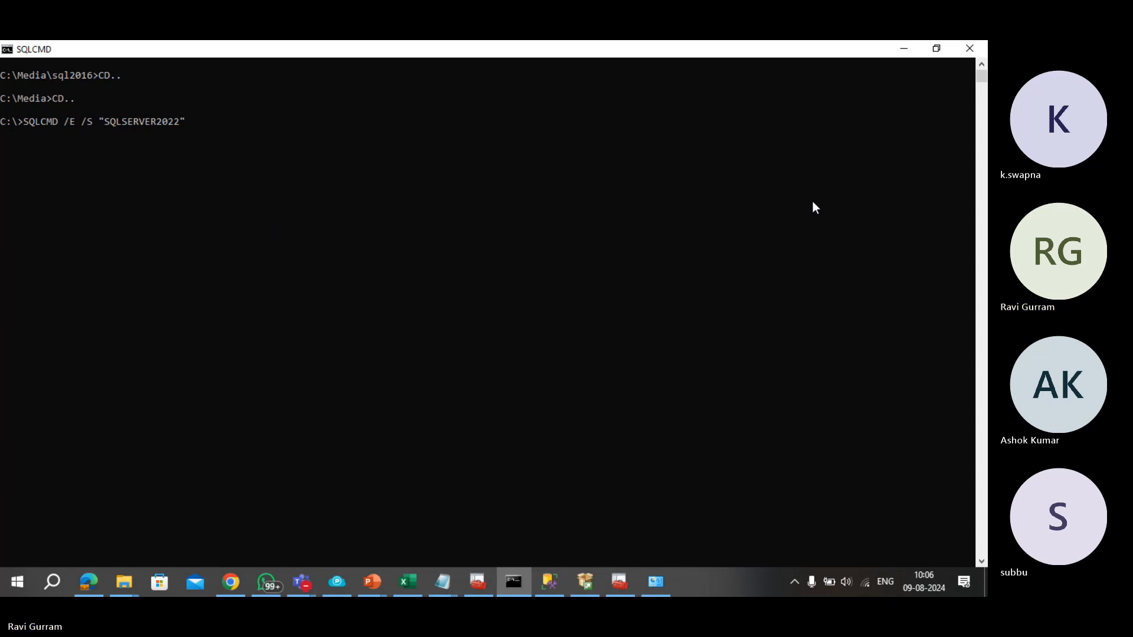
Step: Connect to the SQL Server 2022 instance with the command SQLCMD /E /S "GHK\SQLSERVER2022"
type("S")
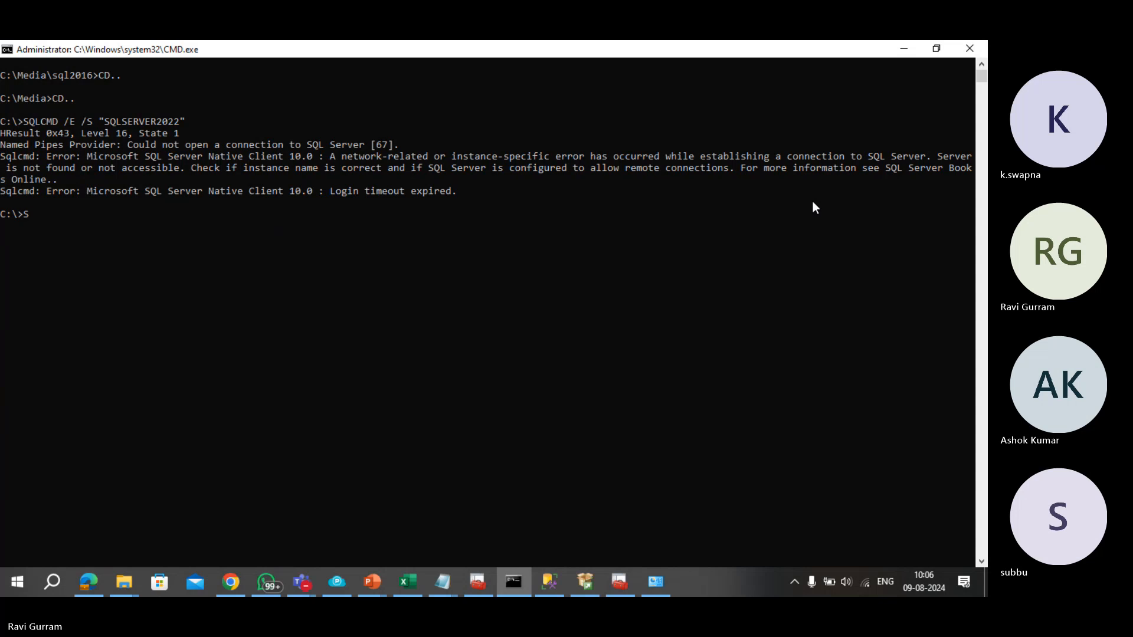
key("Up")
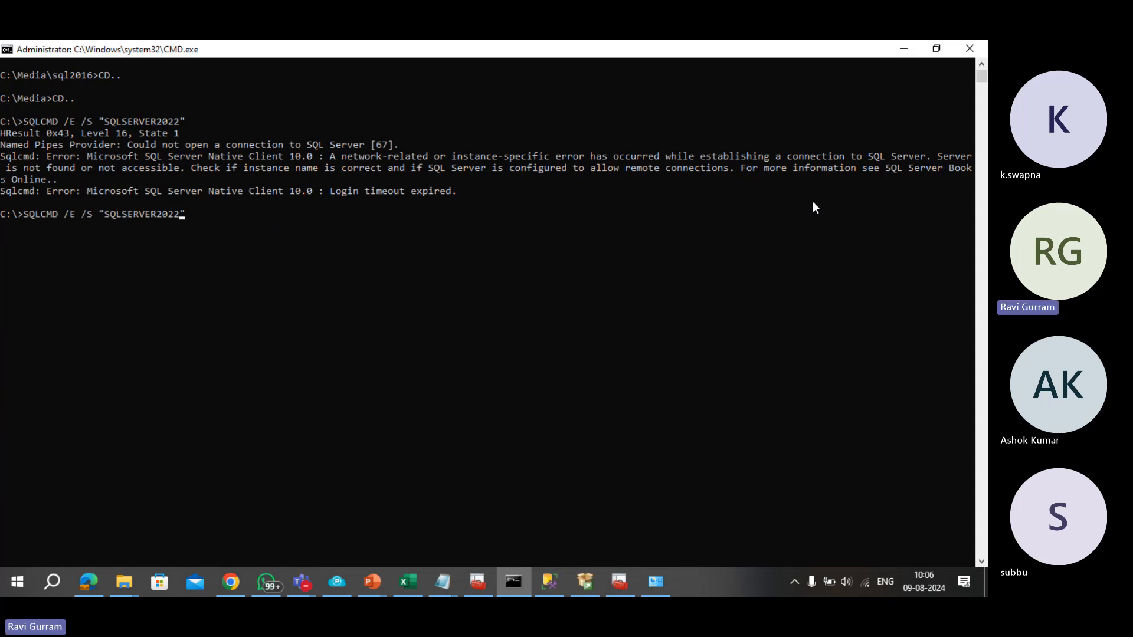
key("Left")
key("Left")
key("Left")
key("Left")
key("Left")
key("Left")
key("Left")
key("Left")
key("Left")
key("Left")
type("GH")
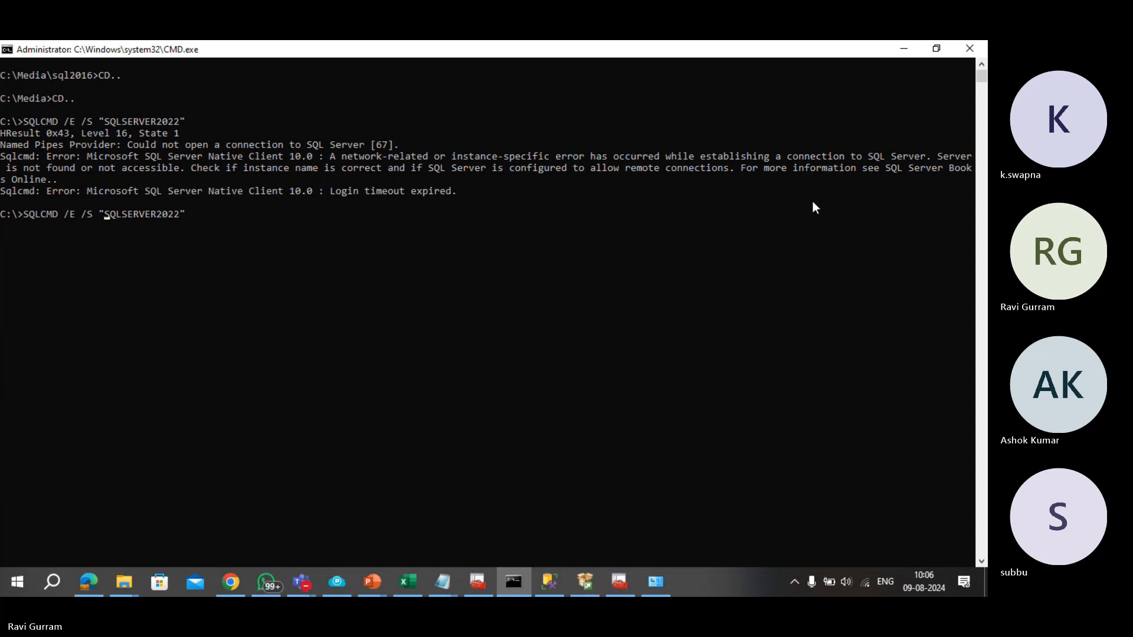
type("K\\")
key("Return")
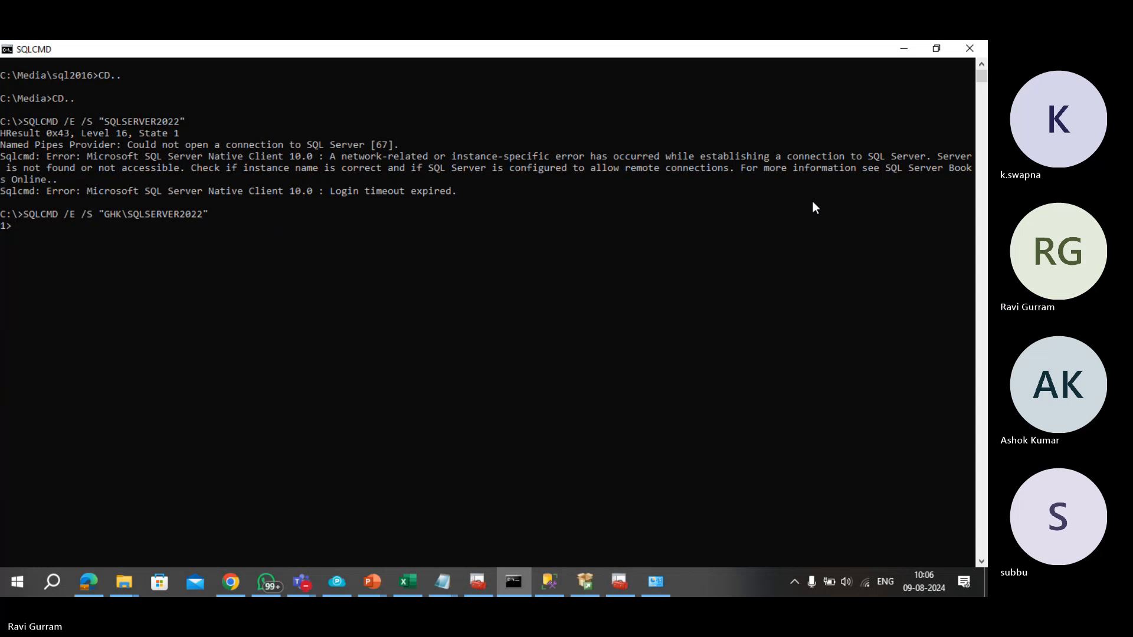
Step: Query all columns of the instance's databases with SELECT * FROM SYS.DATABASES GO, executing the batch with GO
type("SELECT * FROM SYS")
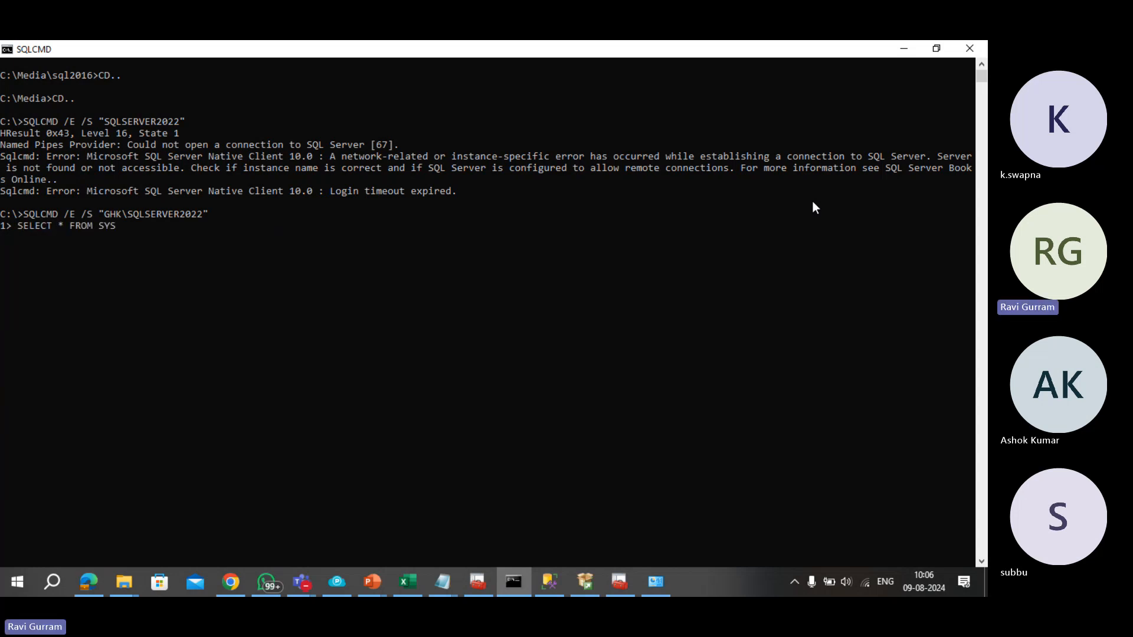
type(".DATABASES")
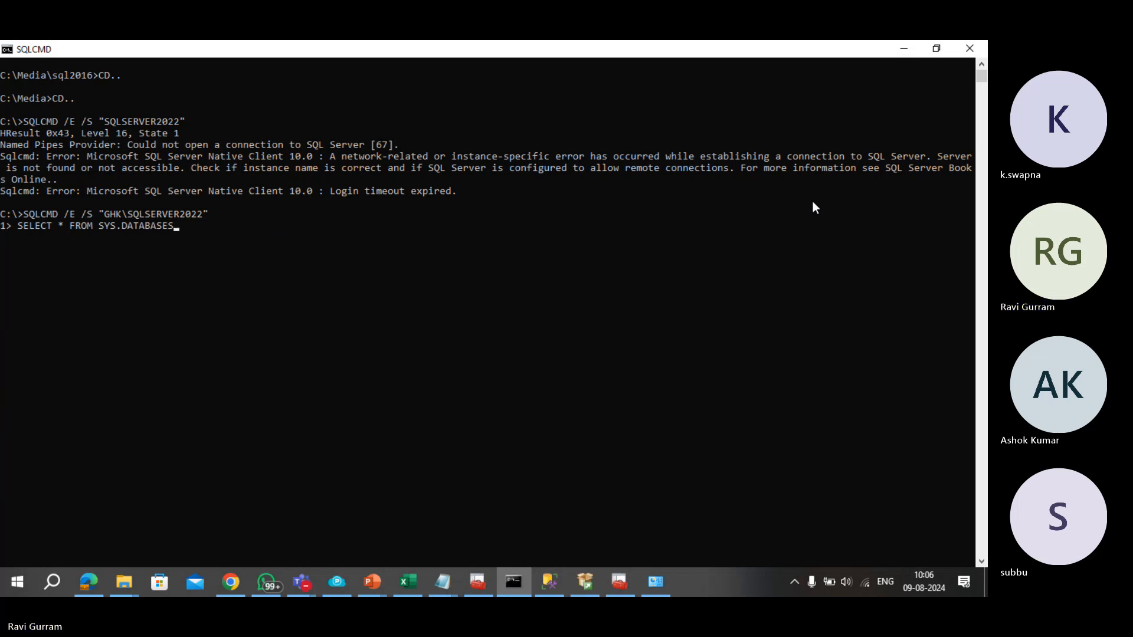
type(" GO")
key("Return")
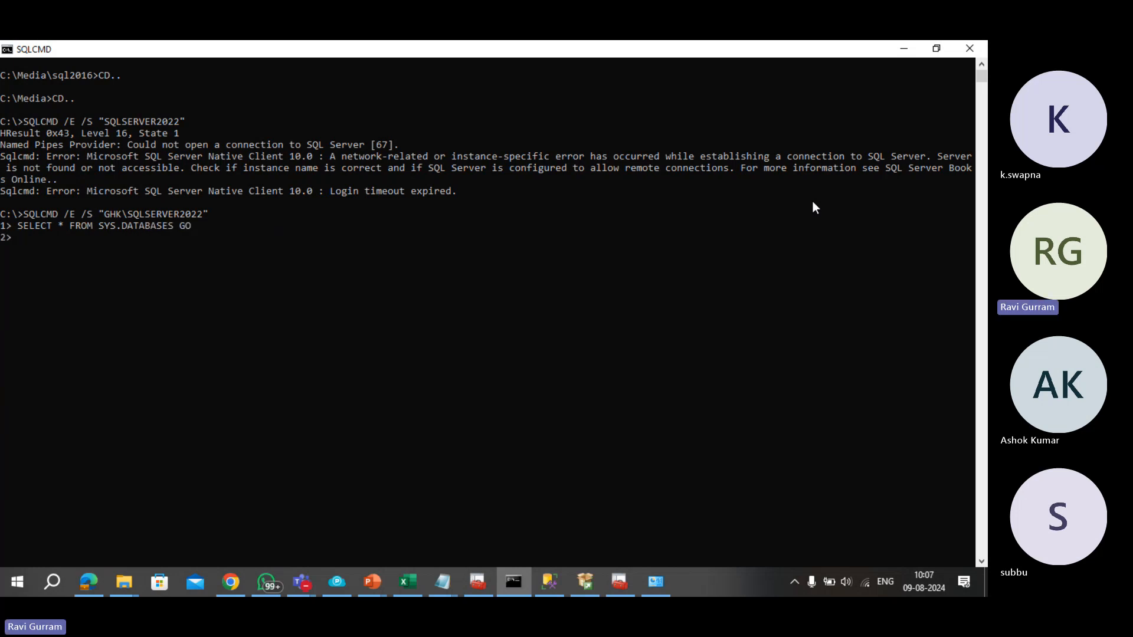
type("GO")
key("Return")
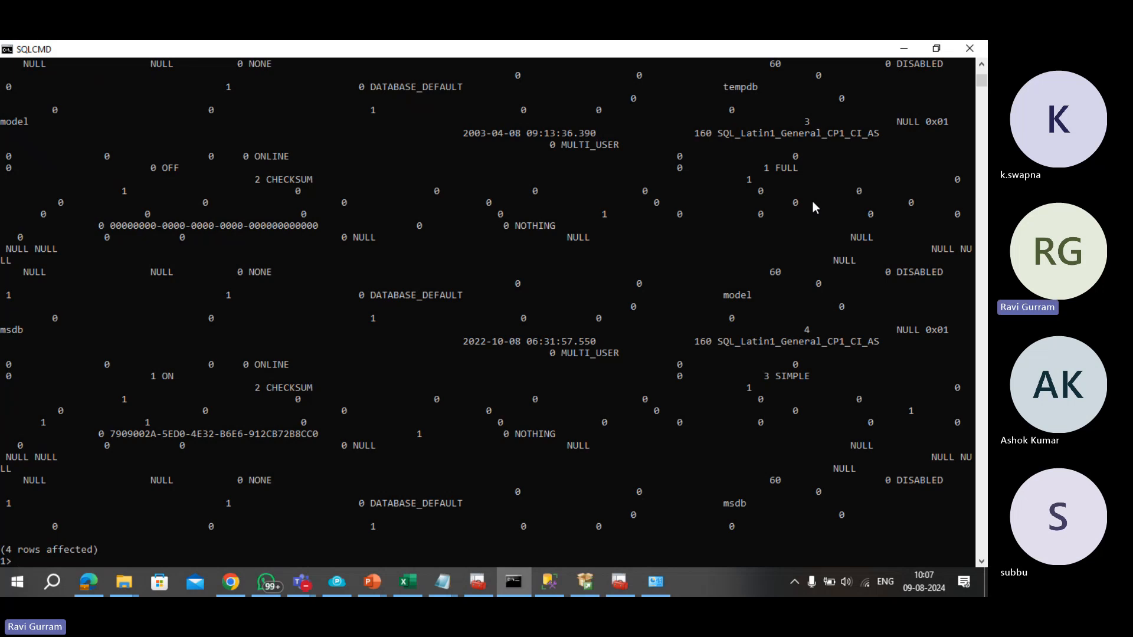
Step: List only the database names by running SELECT NAME FROM SYS.DATABASES followed by GO
type("SEL")
key("BackSpace")
key("BackSpace")
key("BackSpace")
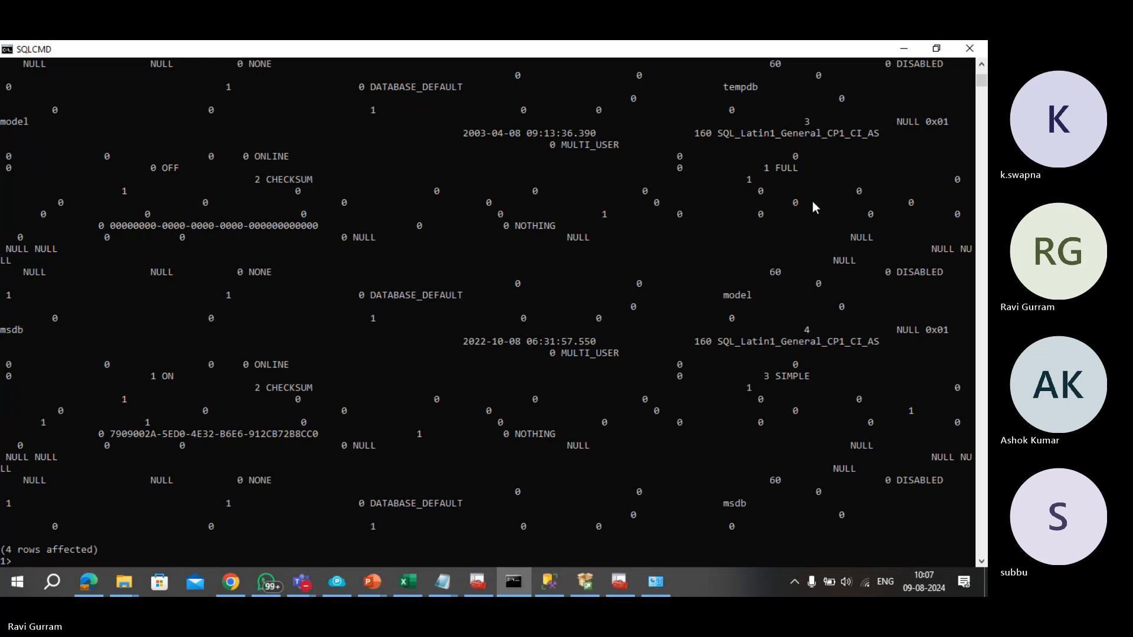
type("SELECT *")
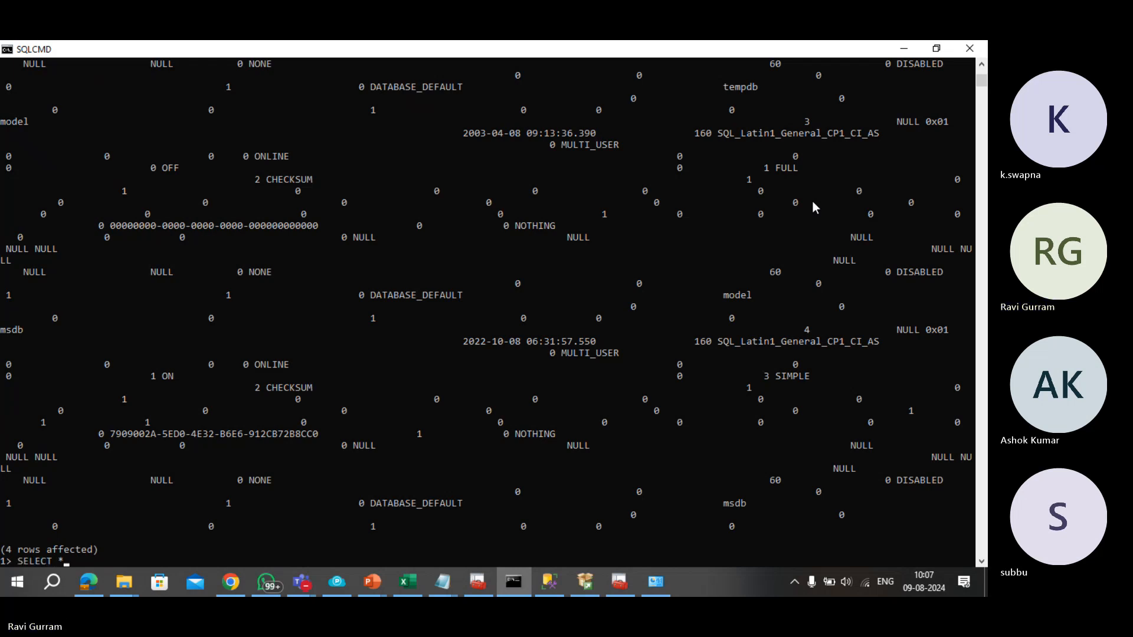
key("BackSpace")
type("NAME F")
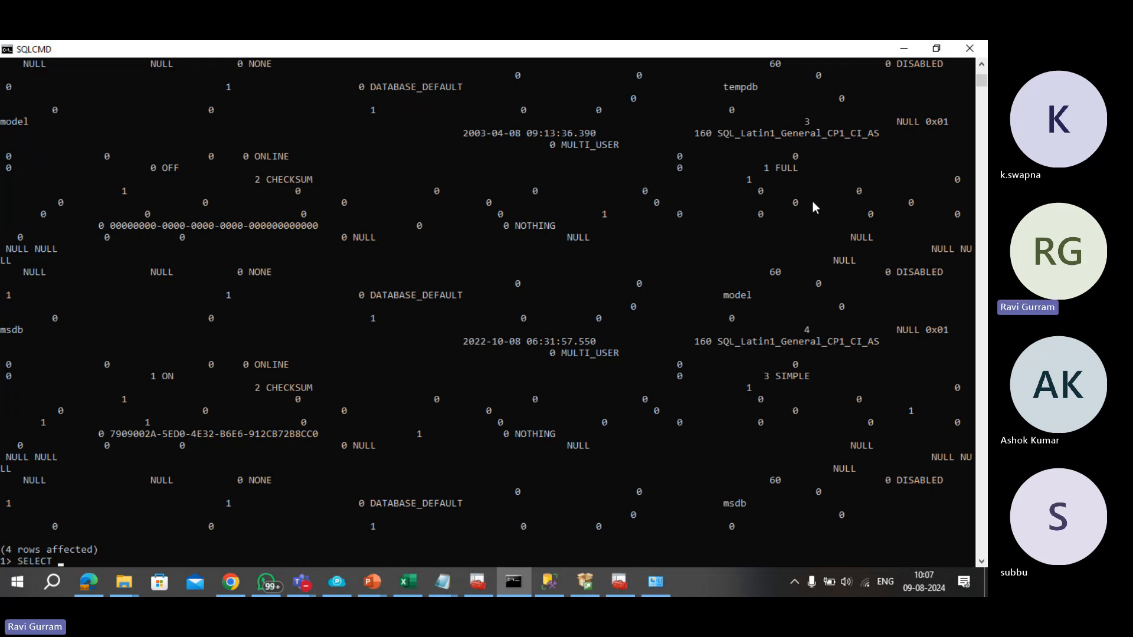
type("ROM S")
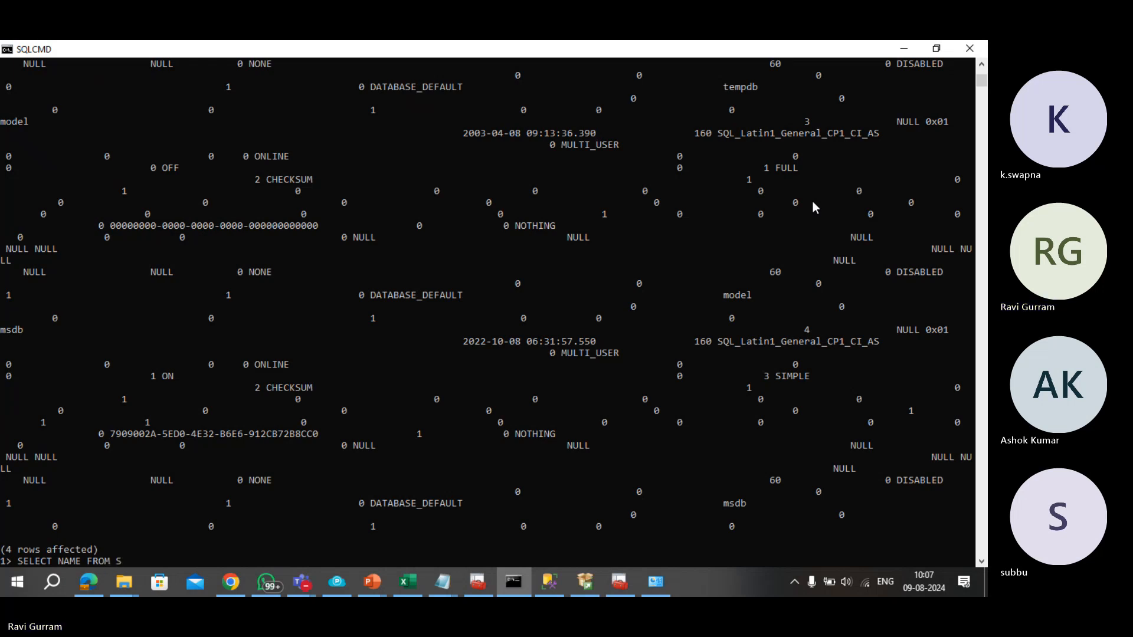
type("YS.DATABASE")
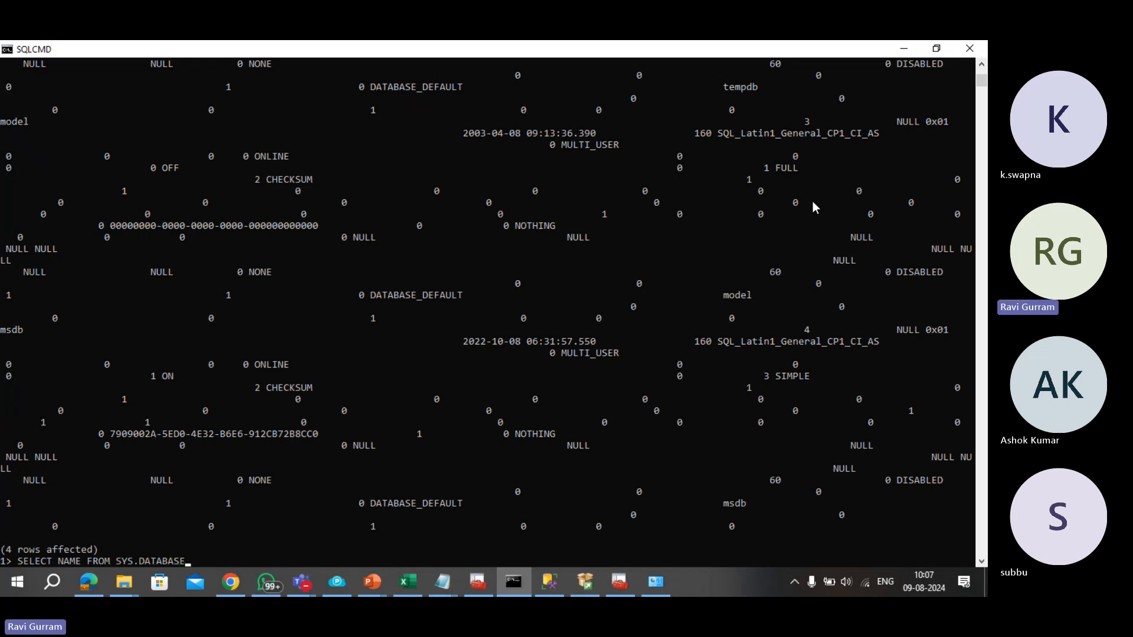
type("S")
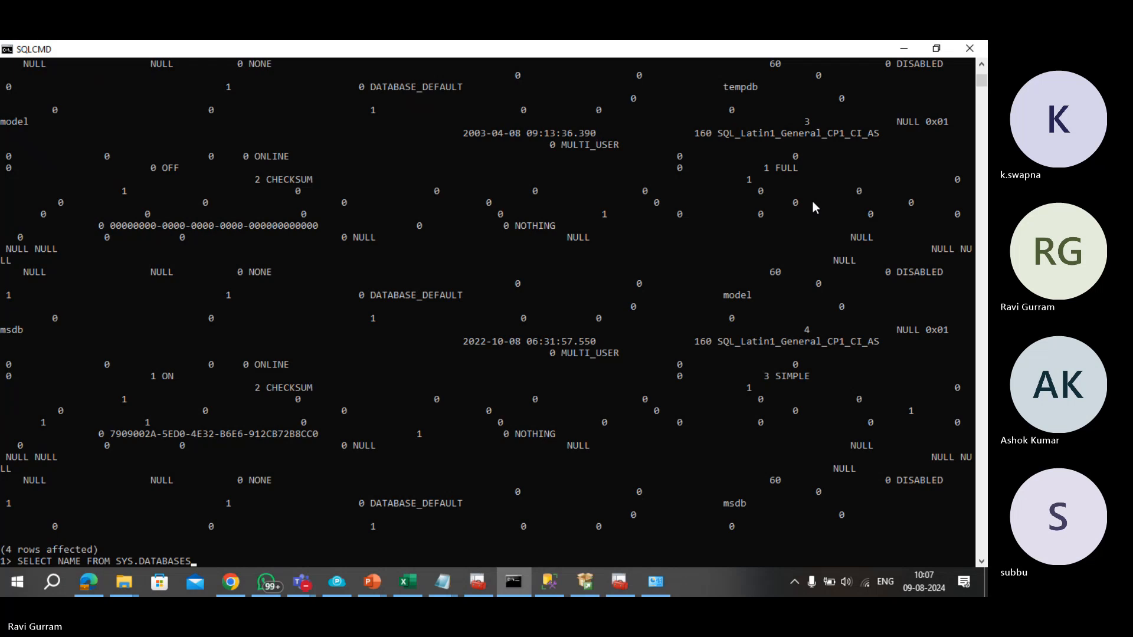
key("Return")
type("GO")
key("Return")
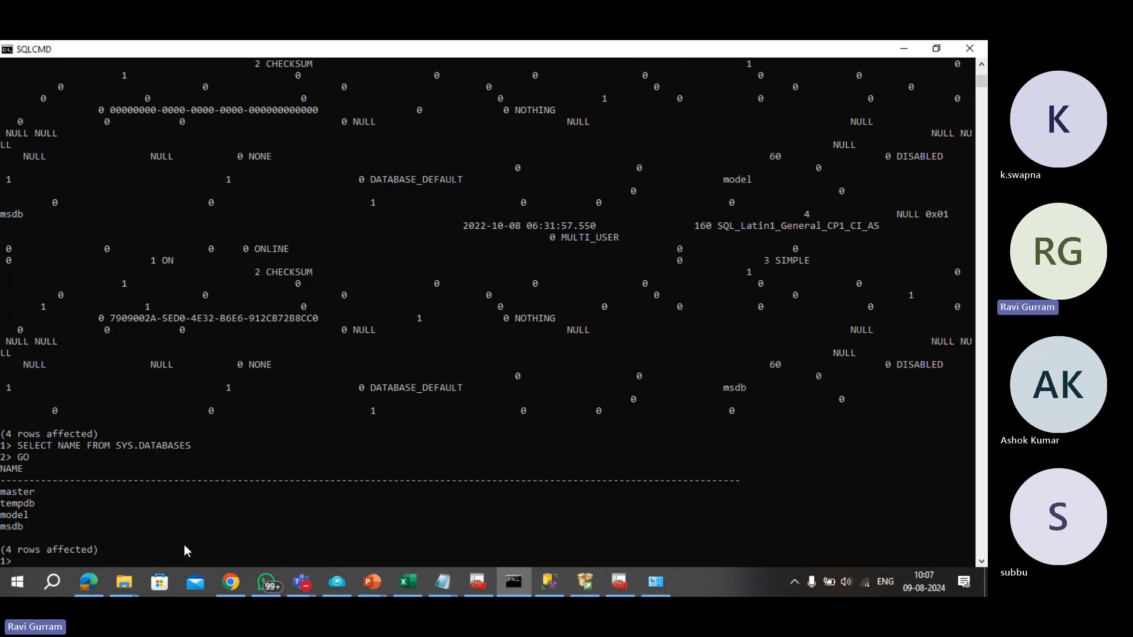
Step: Create a database named HARI on the instance by running CREATE DATABASE HARI; followed by GO
type("CREATE ")
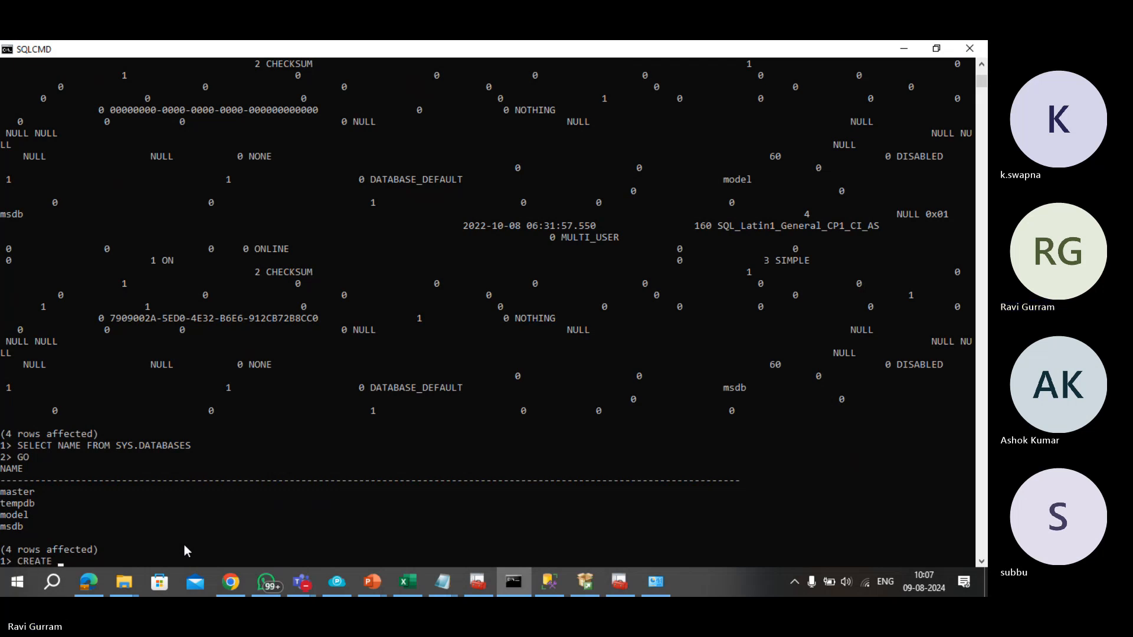
type("DATABASSS")
key("BackSpace")
key("BackSpace")
key("BackSpace")
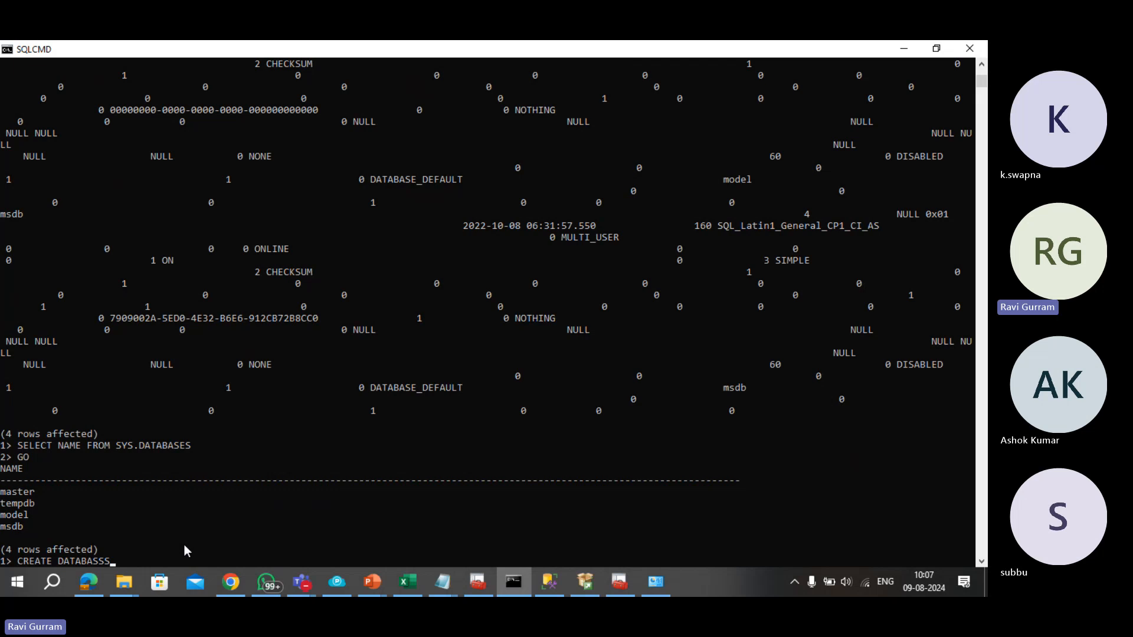
type("E HARI;")
key("Return")
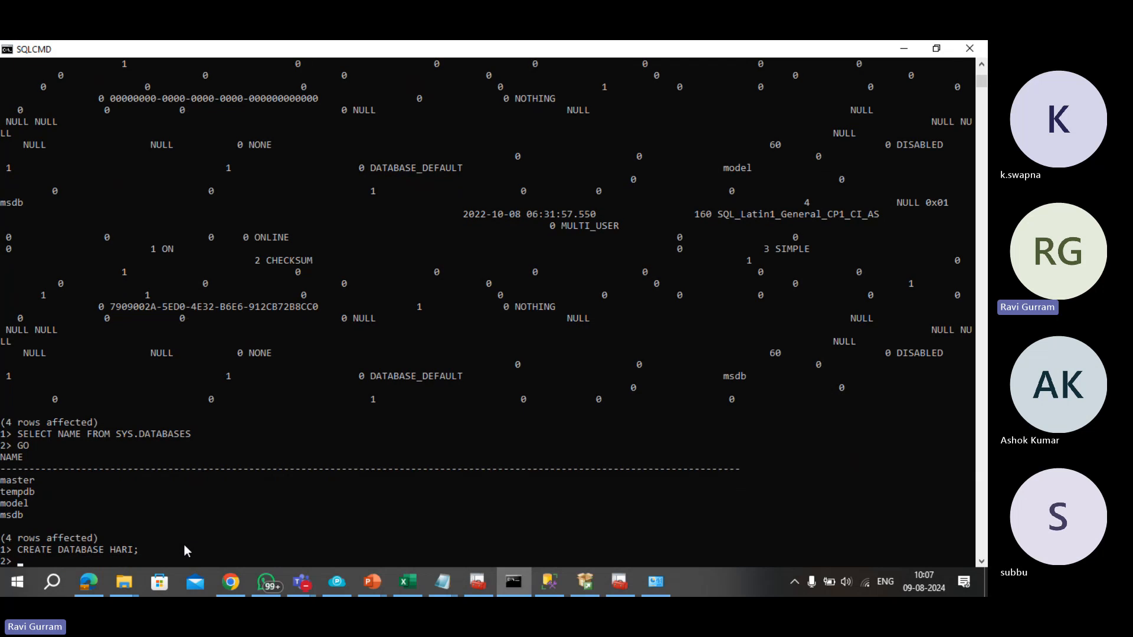
type("GO")
key("Return")
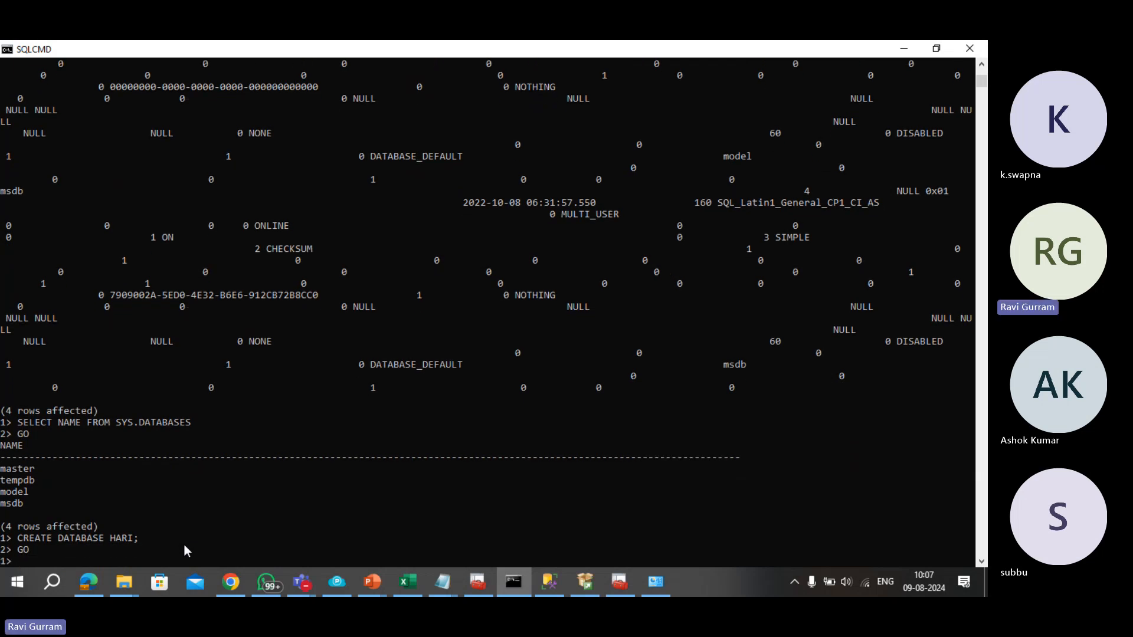
Step: Query the database names again with SELECT NAME FROM SYS.DATABASES and GO, and restore the console window to its smaller size
type("SELECT NAME FROM SYS.DATABASES")
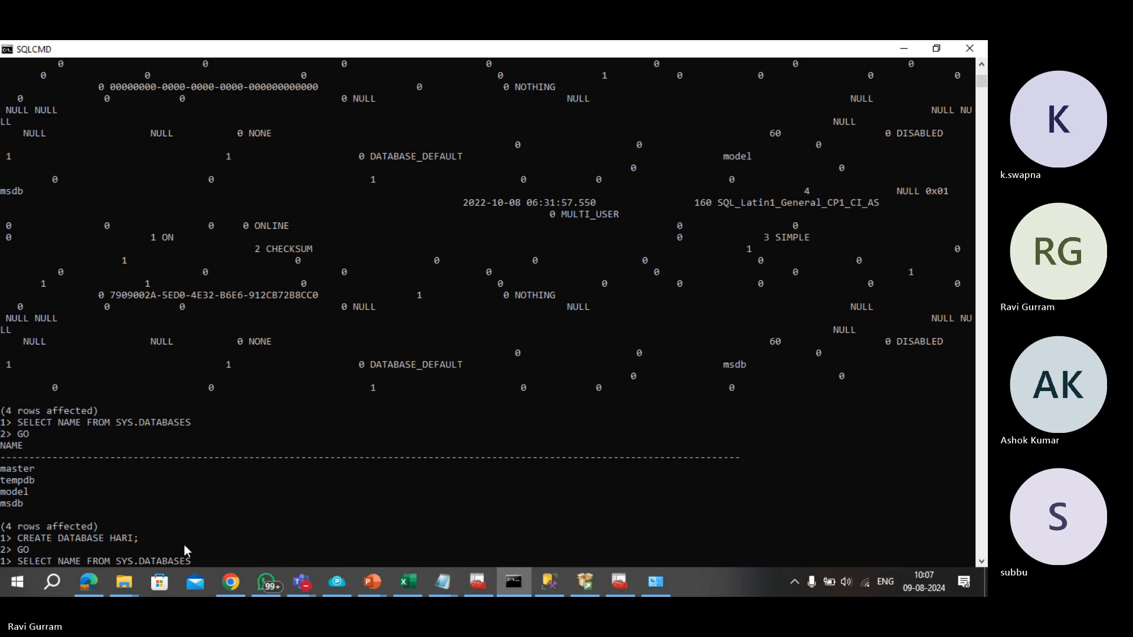
key("Return")
type("GO")
key("Return")
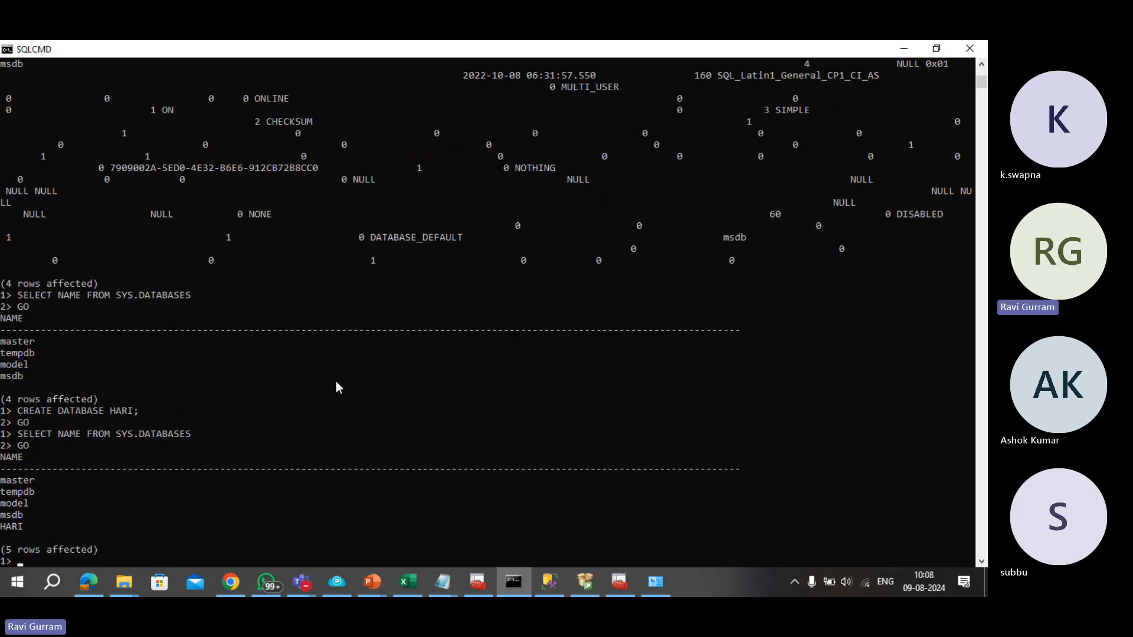
left_click(936, 49)
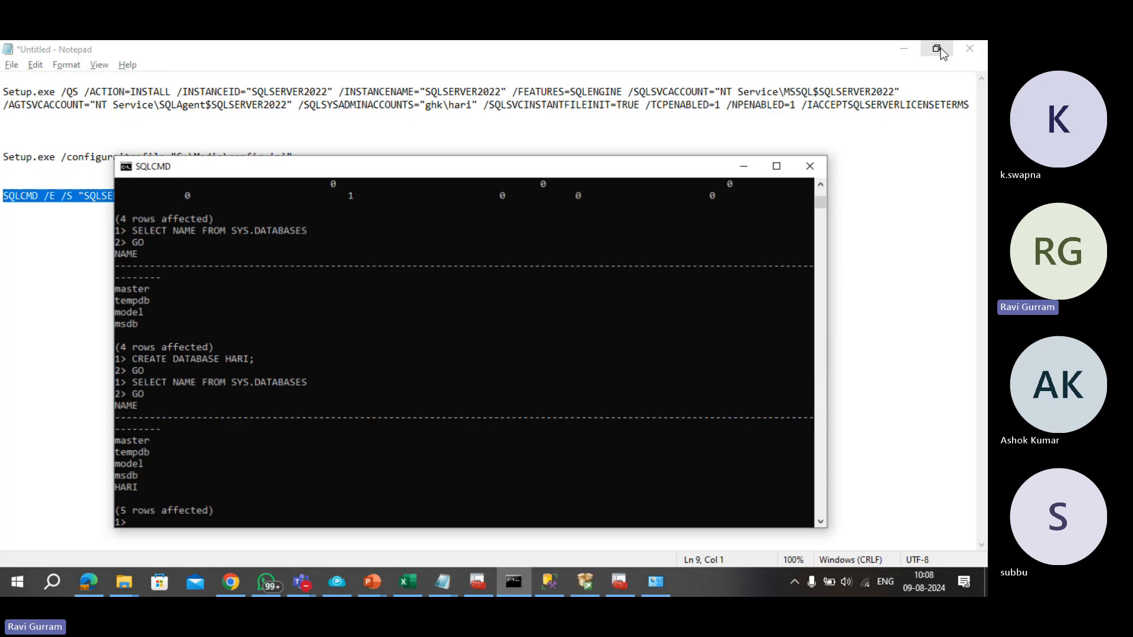
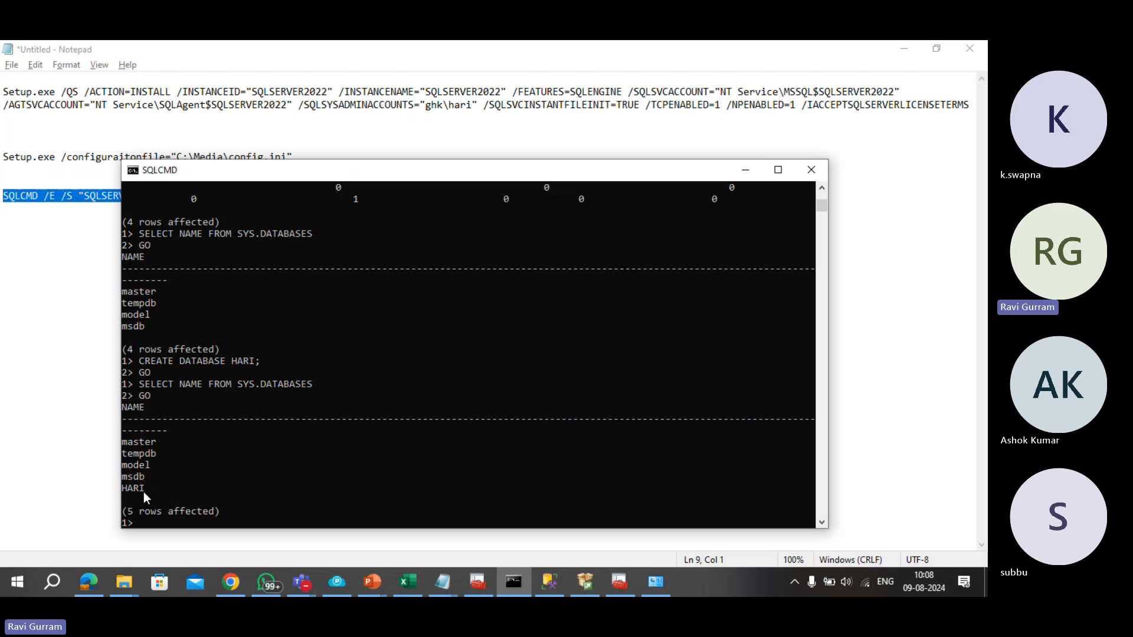
Step: Switch to SQL Server Management Studio and expand the GHK\SQLSERVER2022 instance down to the contents of the HARI database
mouse_move(546, 576)
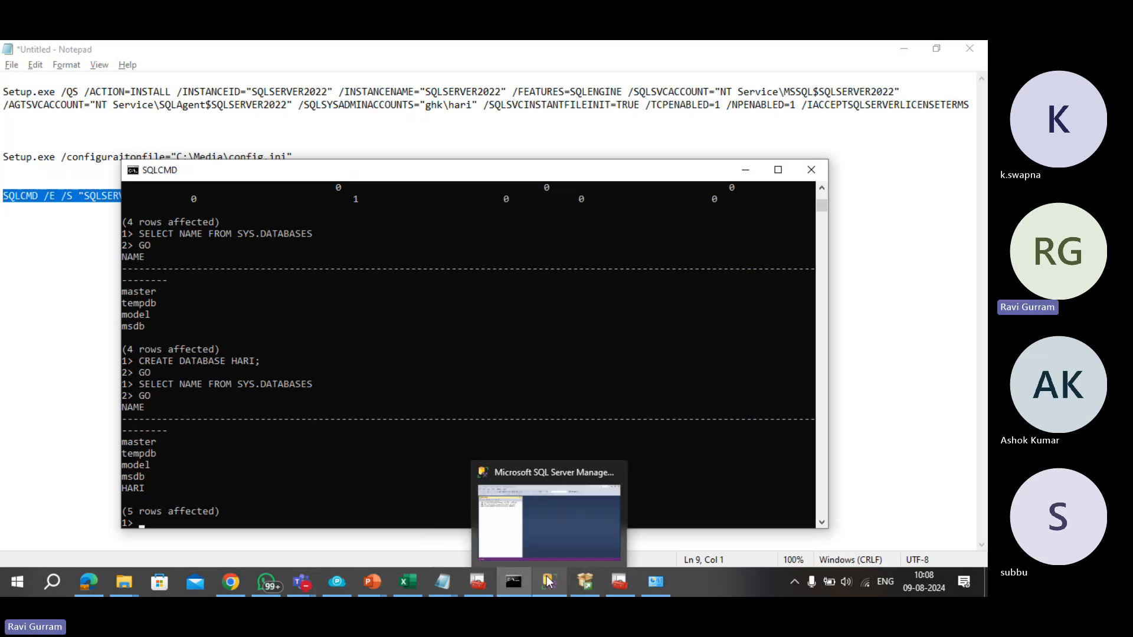
left_click(546, 584)
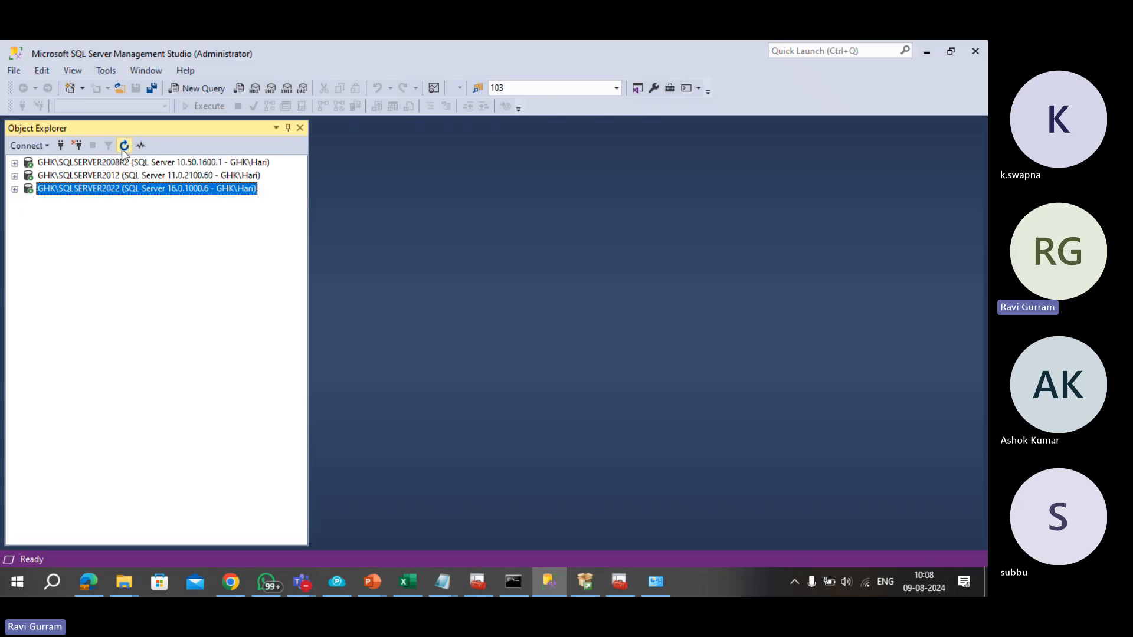
left_click(15, 189)
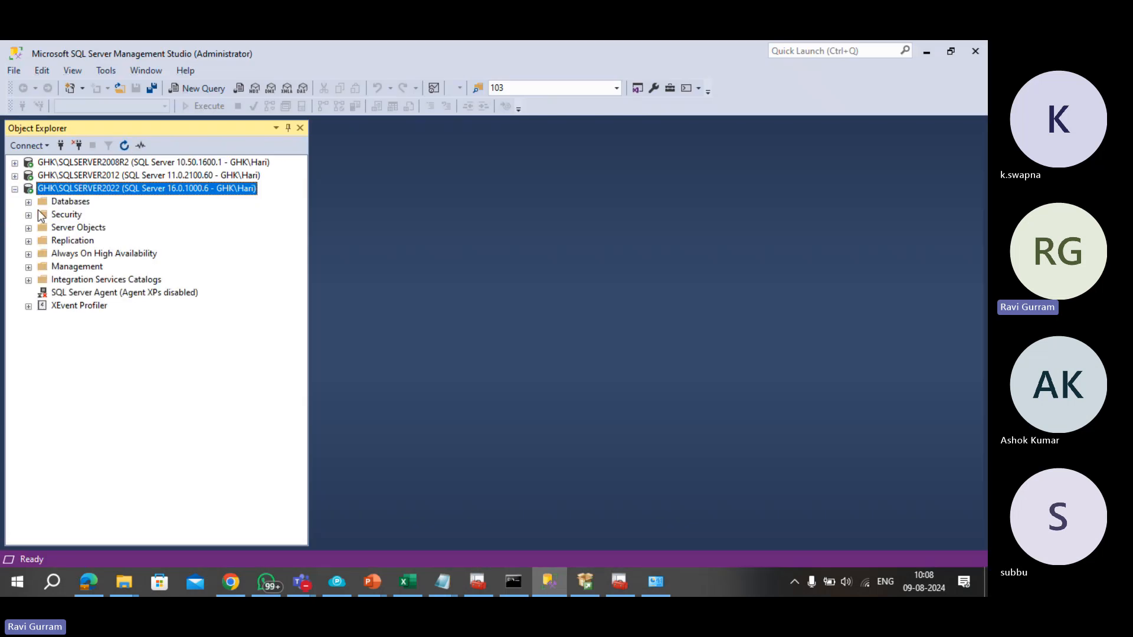
left_click(28, 201)
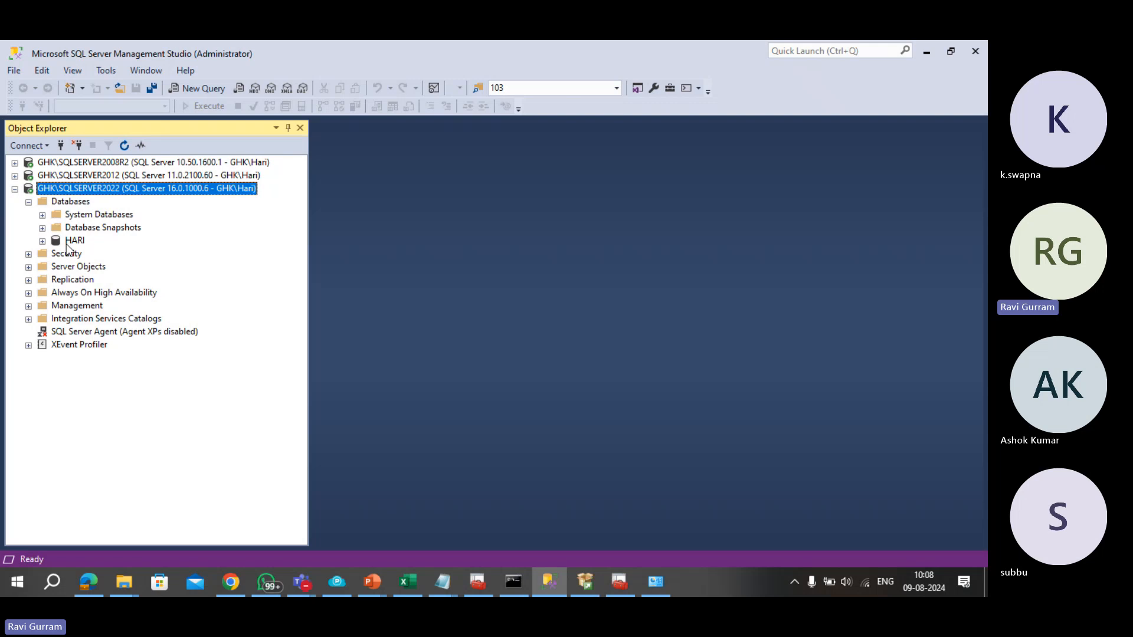
left_click(72, 241)
left_click(42, 241)
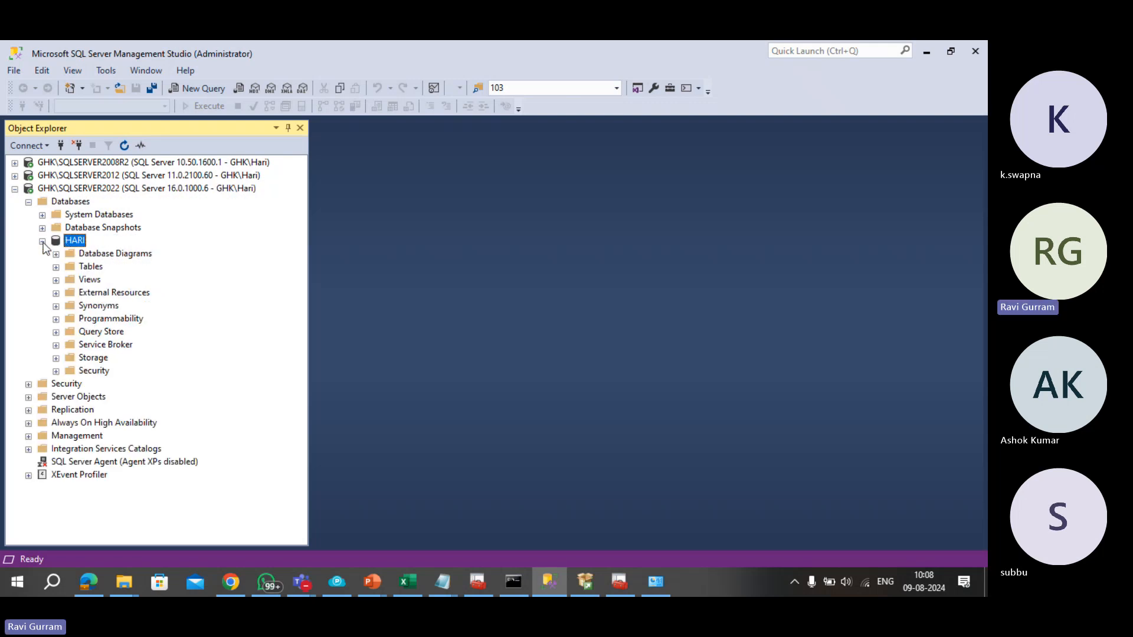
Step: Start a new table in the HARI database with an ID column of type int that does not allow nulls
left_click(91, 267)
right_click(90, 269)
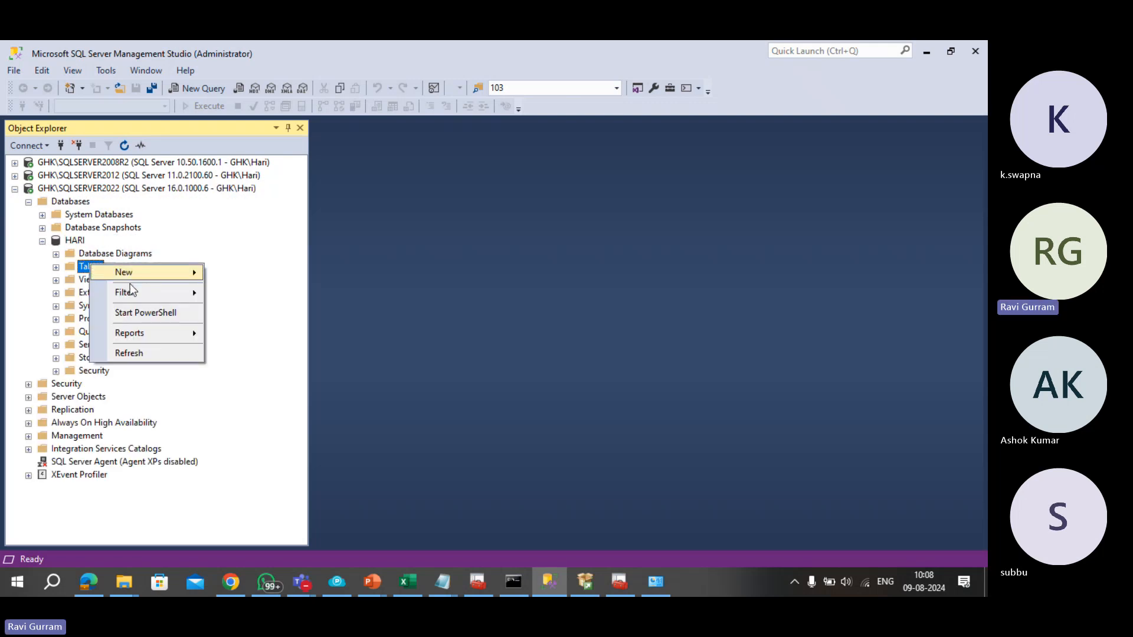
mouse_move(130, 278)
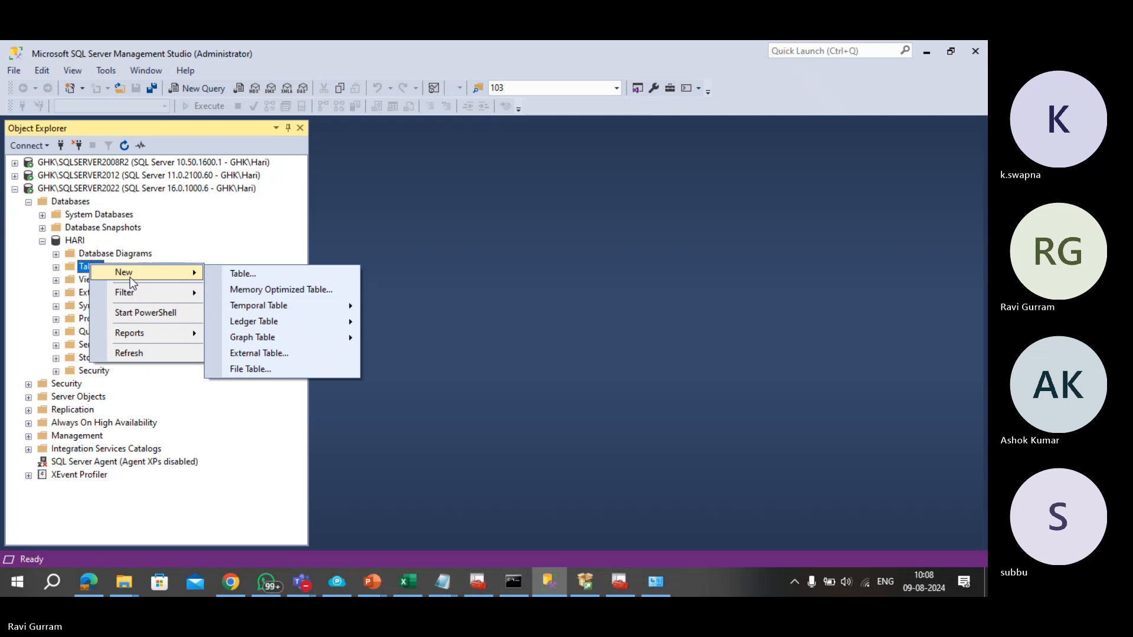
left_click(239, 274)
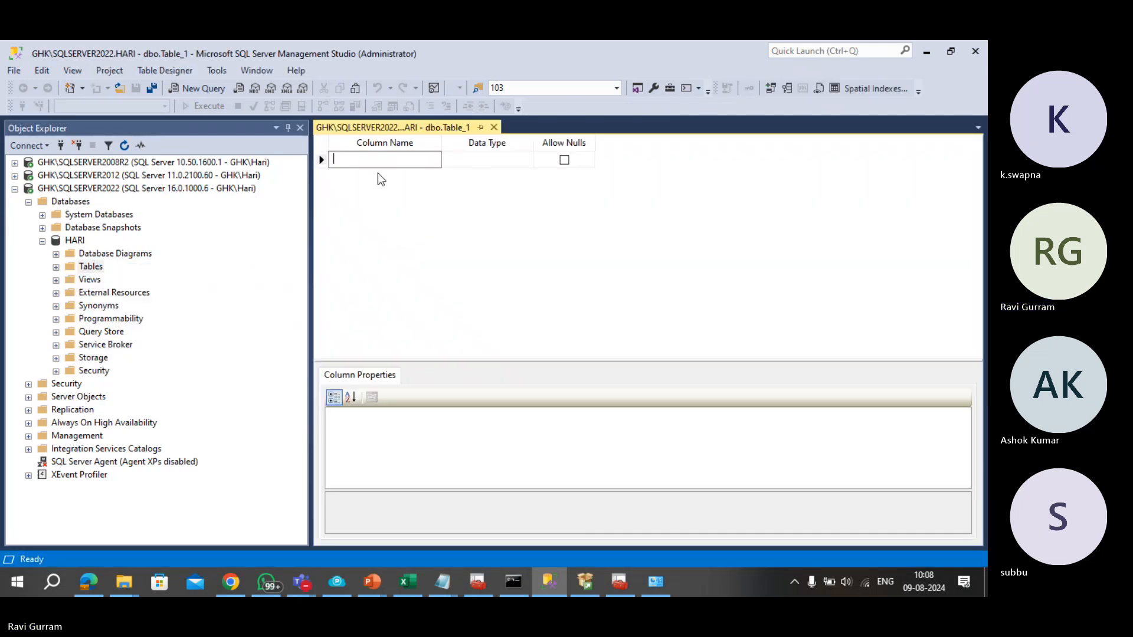
type("ID")
key("Tab")
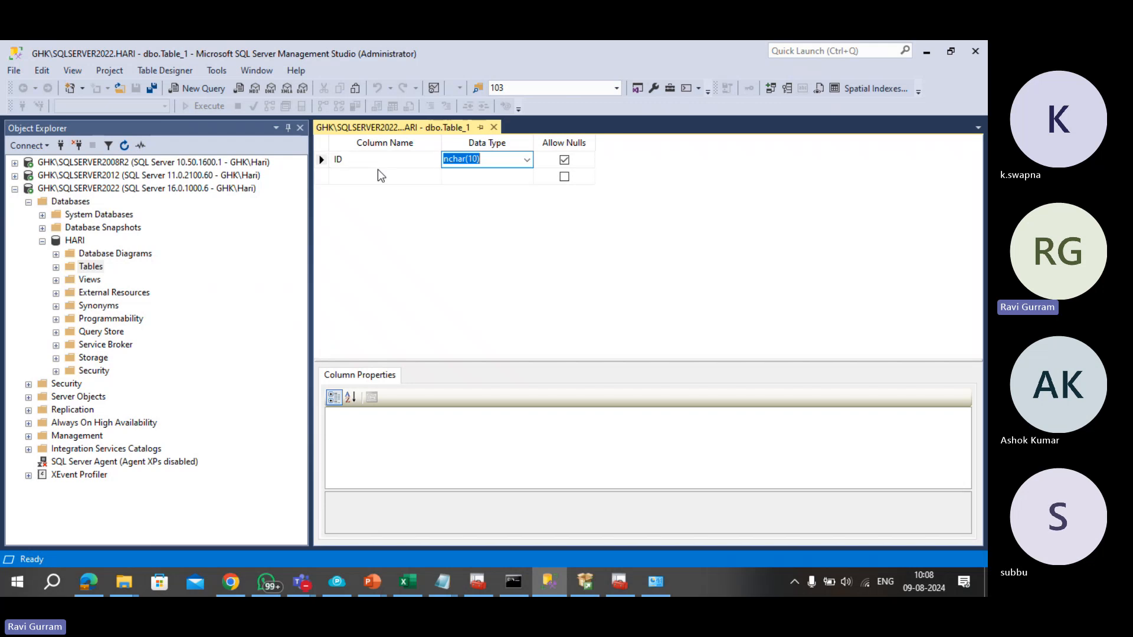
type("int")
key("Tab")
left_click(379, 170)
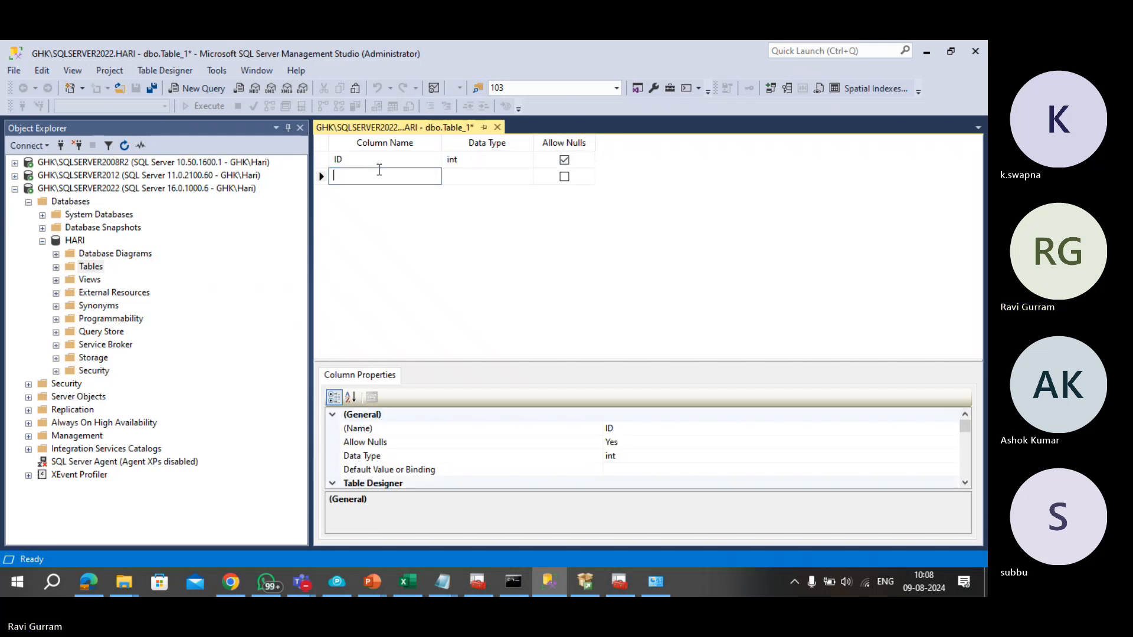
left_click(563, 160)
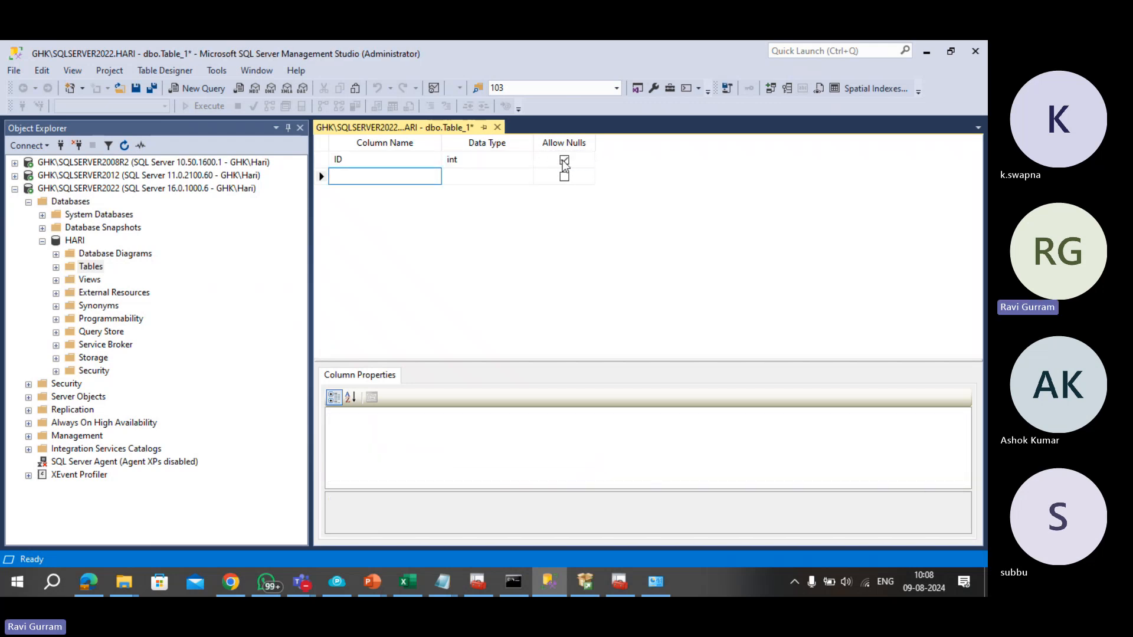
Step: Add the columns Name and Location to the table, both as nchar(10) allowing nulls
left_click(379, 175)
type("Name")
key("Tab")
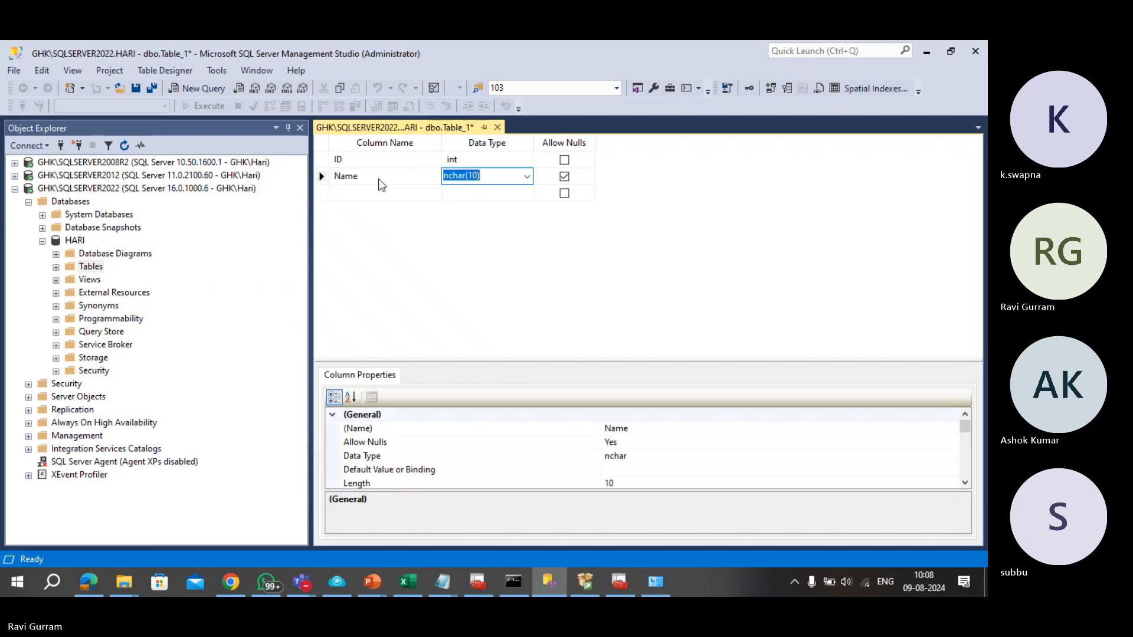
key("Tab")
key("Tab")
type("L")
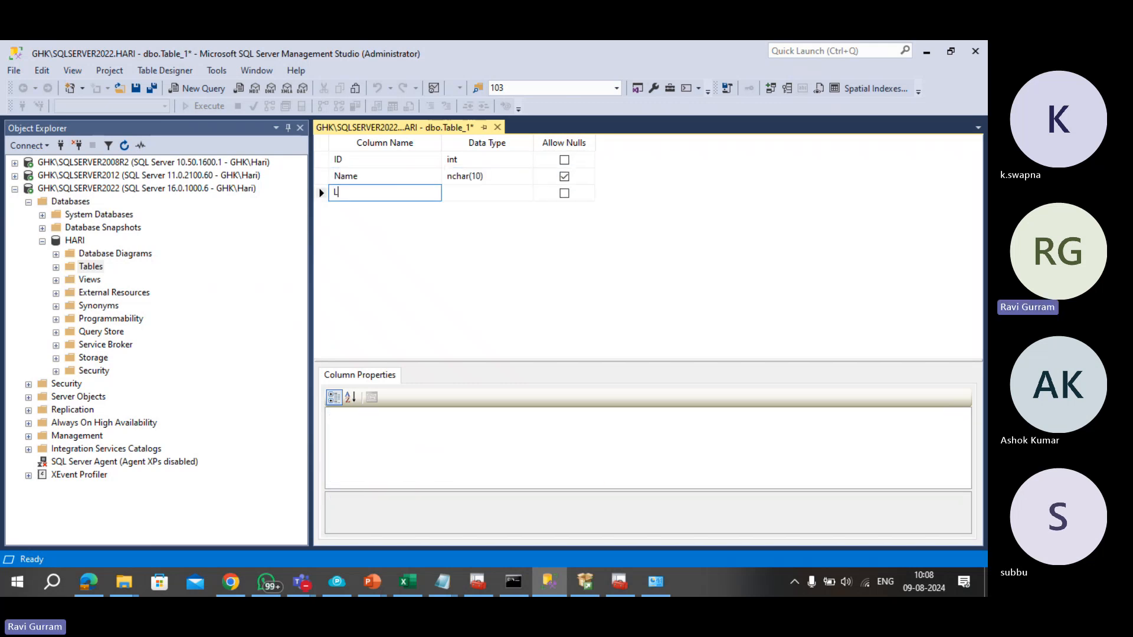
type("ocation")
key("Tab")
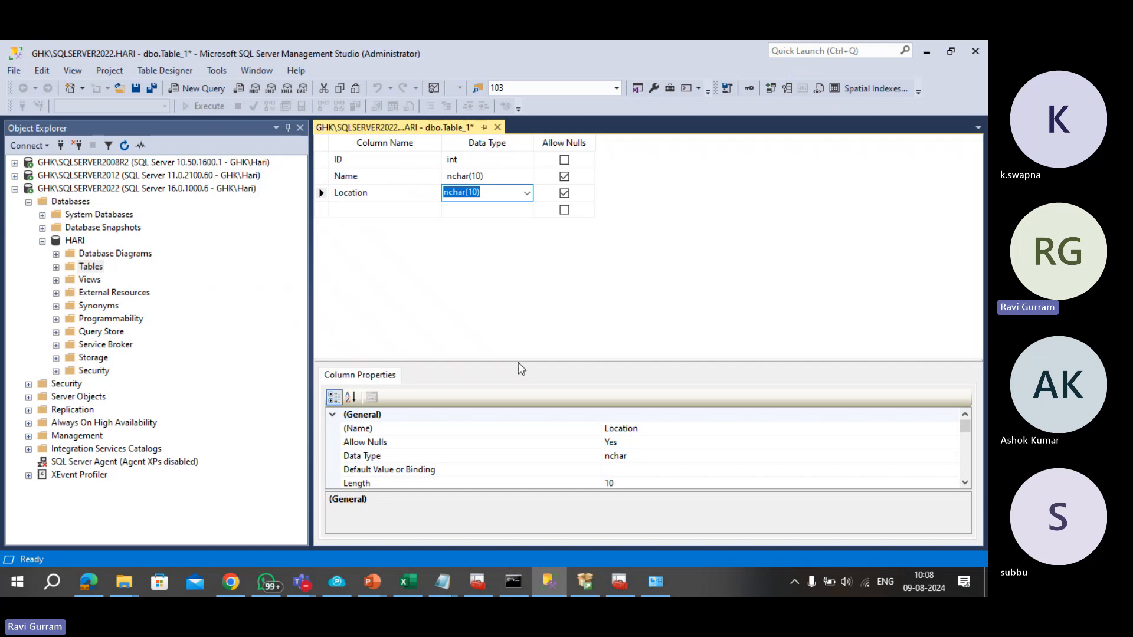
Step: Close the table design and save the table under the name Test_tbl
left_click(498, 127)
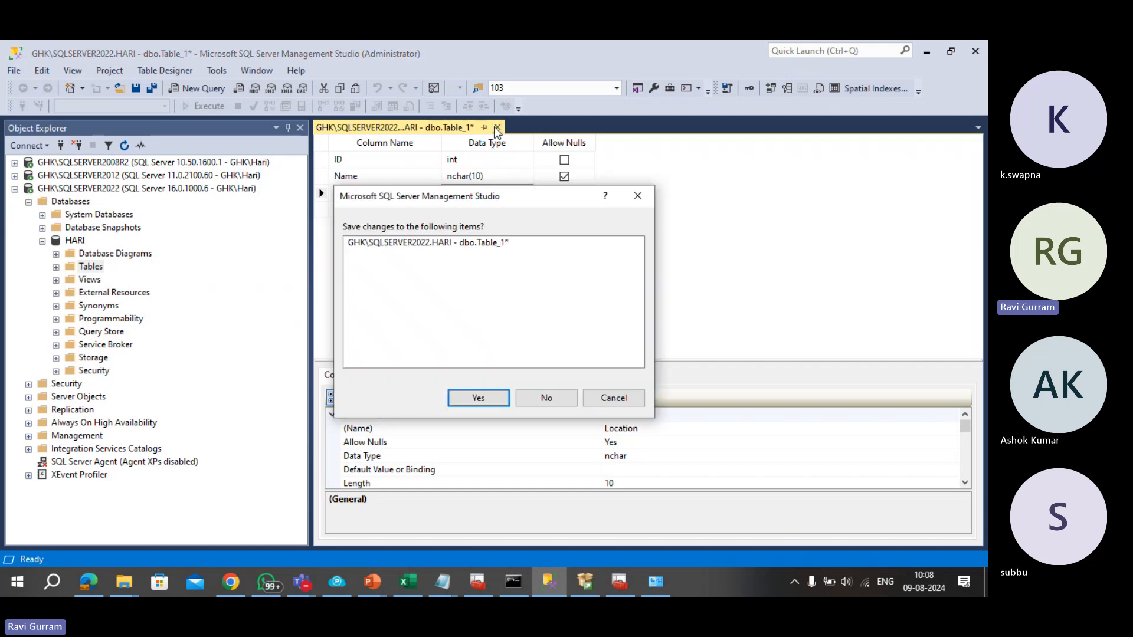
left_click(478, 398)
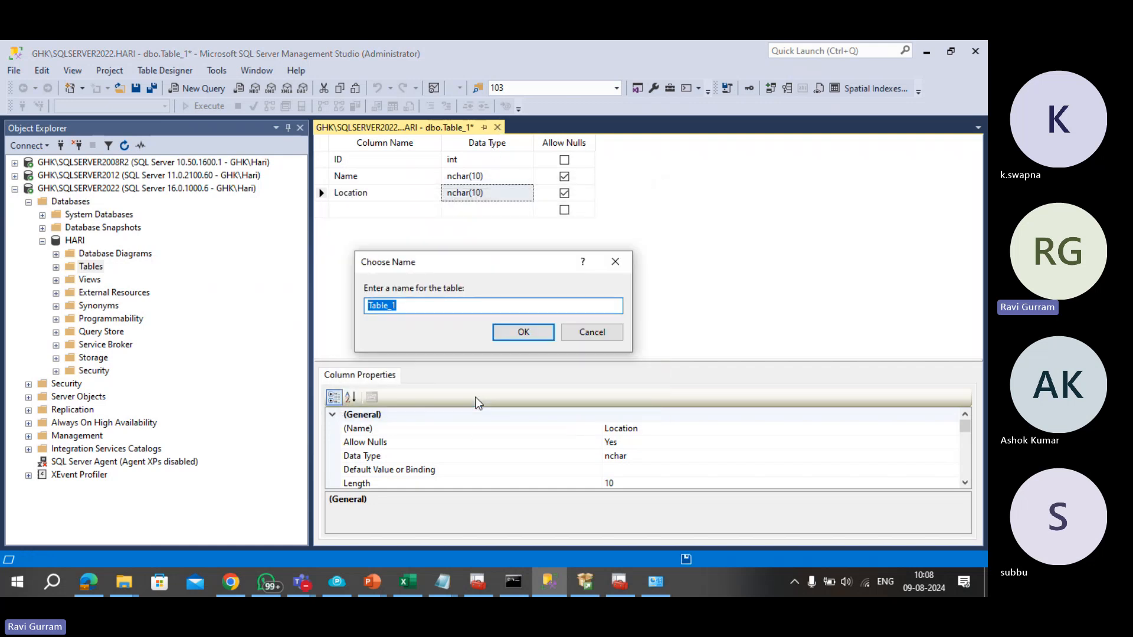
type("Test_tbl")
key("Return")
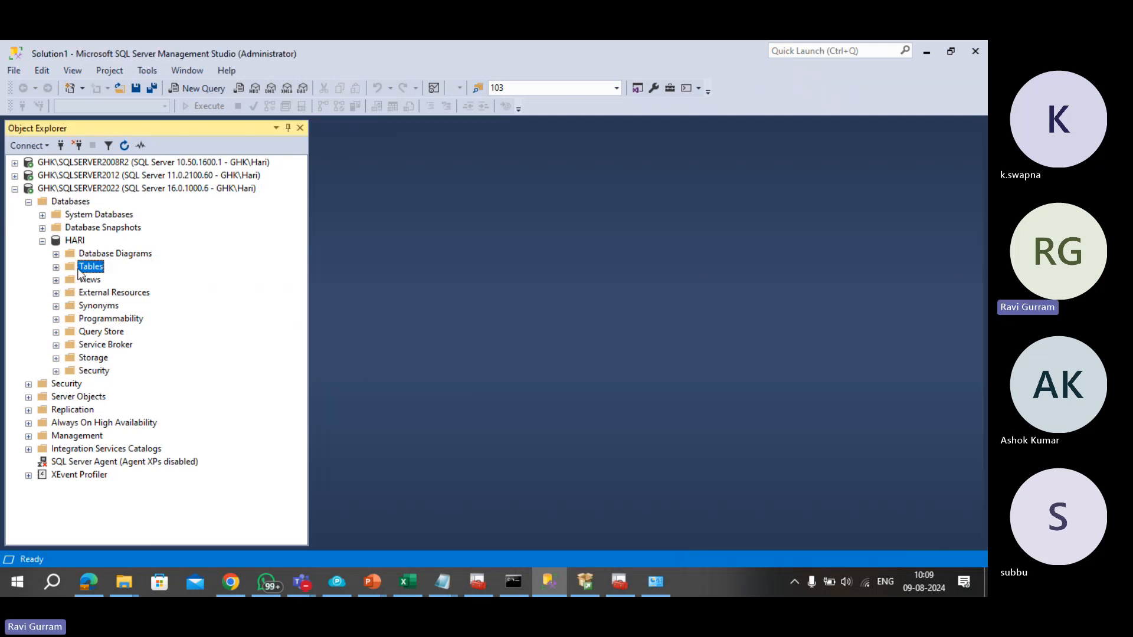
Step: Open dbo.Test_tbl for row editing and enter a first row with ID 1, a person's first name and location Bang
left_click(61, 267)
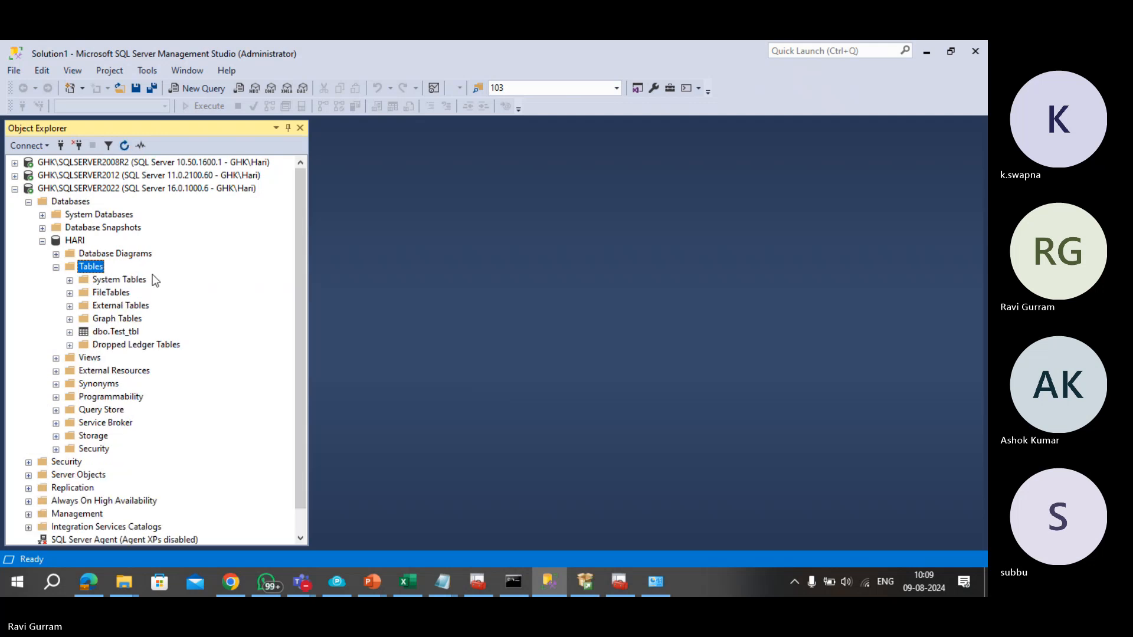
right_click(118, 334)
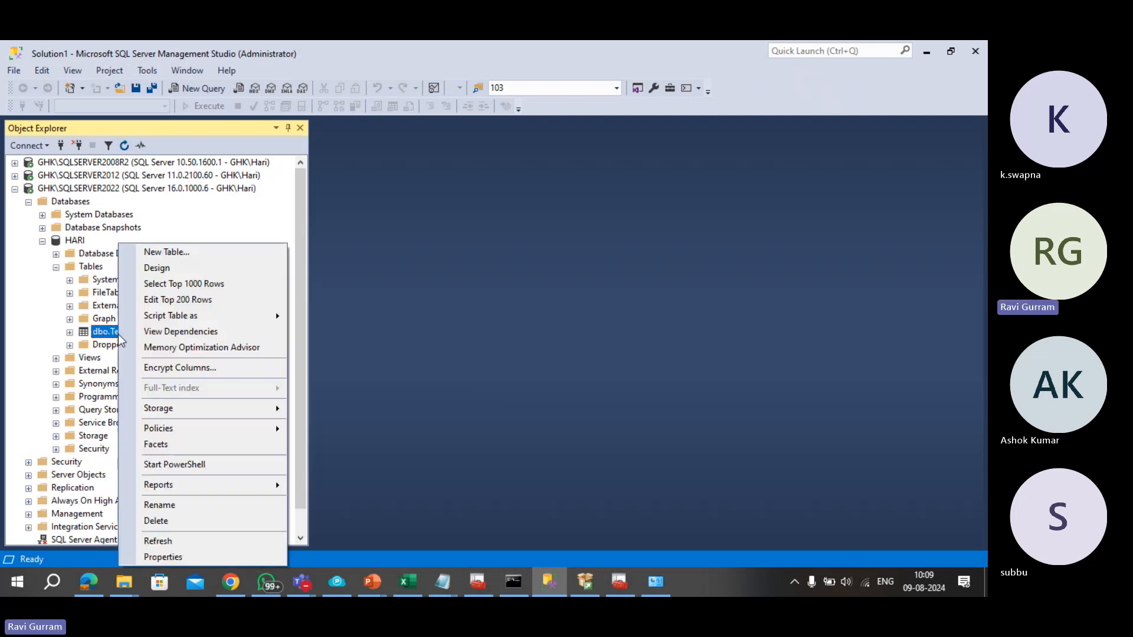
left_click(178, 300)
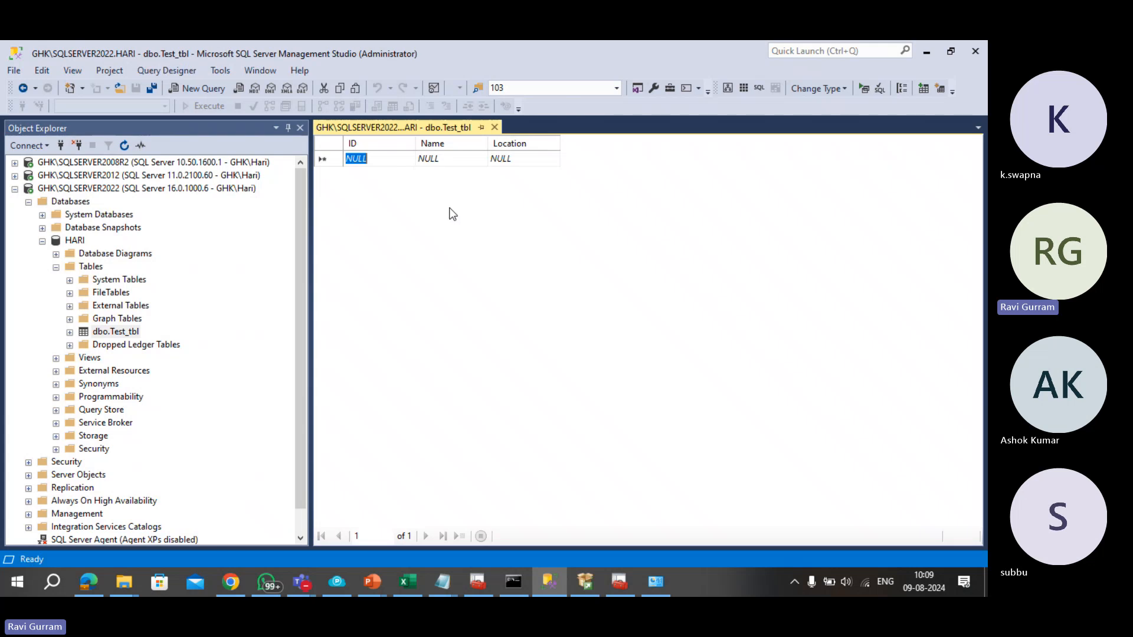
type("1")
key("Tab")
type("Hari")
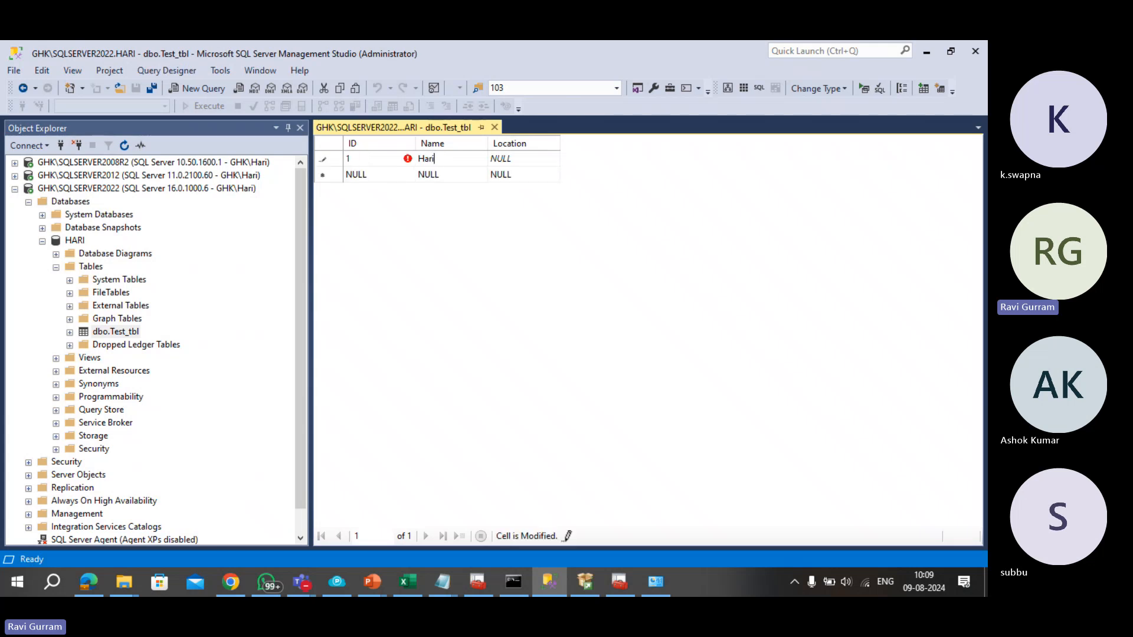
key("Tab")
type("Bang")
key("Tab")
Step: Enter a second row with ID 2, a person's first name and location Kdp
type("2")
key("Tab")
type("Siva")
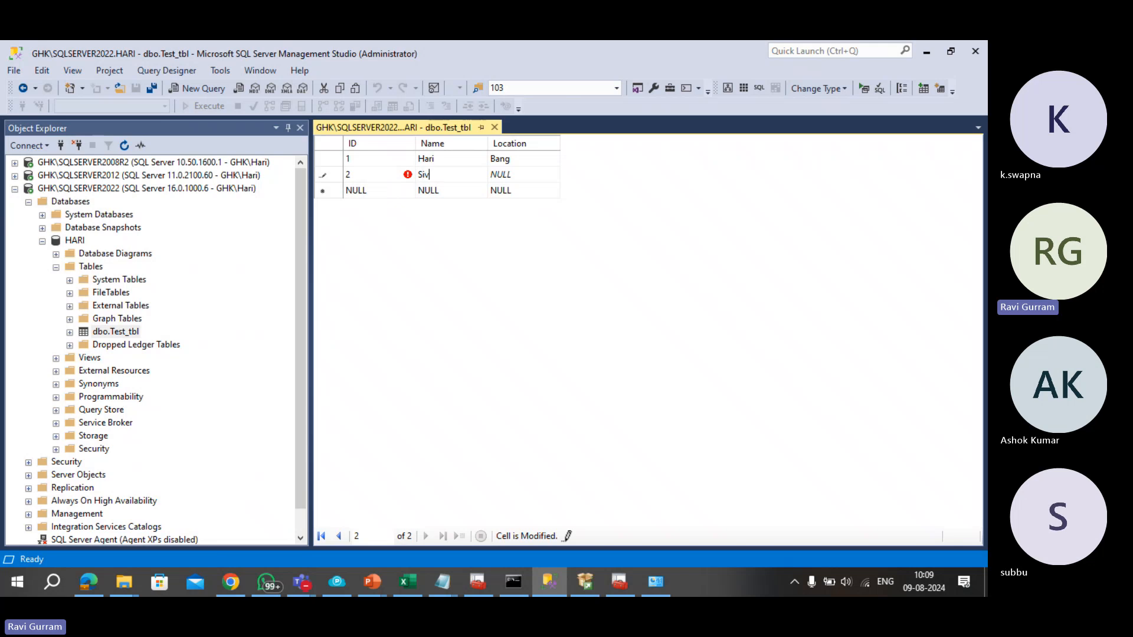
key("Tab")
type("Kdp")
key("Tab")
Step: Enter a third row with ID 3, a person's first name and location NLR, and close the row editor
type("3")
key("Tab")
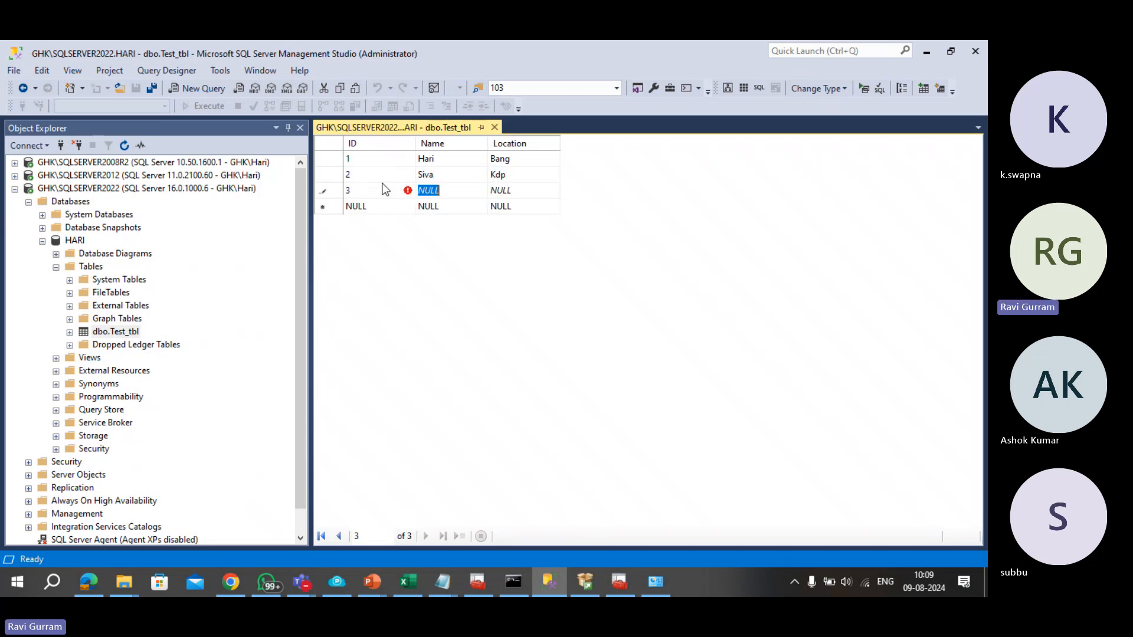
type("Subbu")
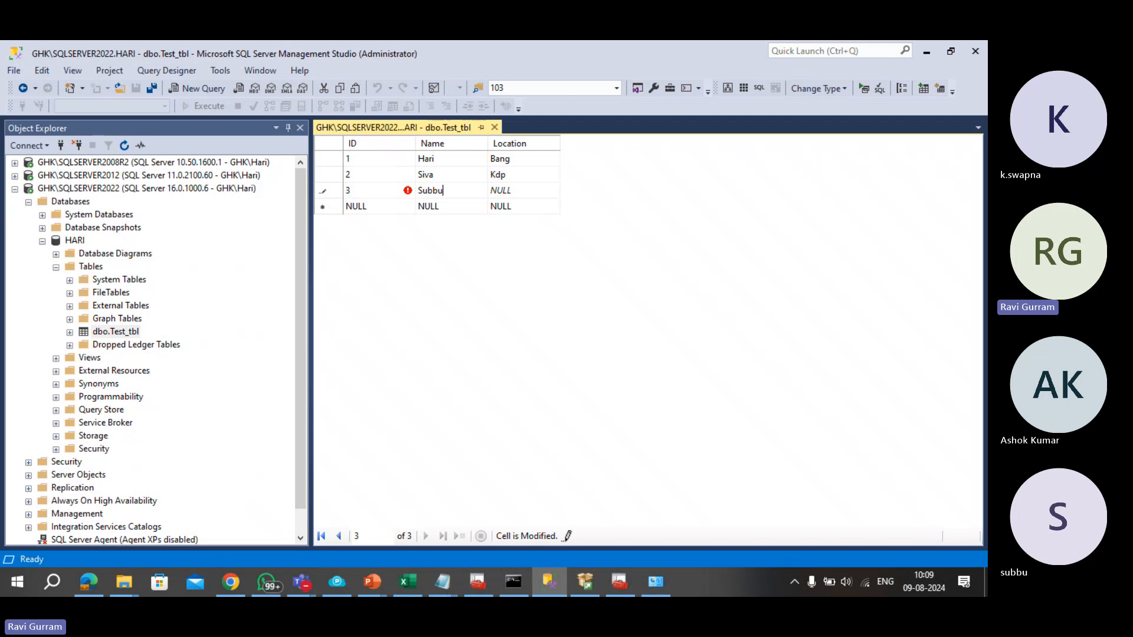
key("Tab")
type("NLR")
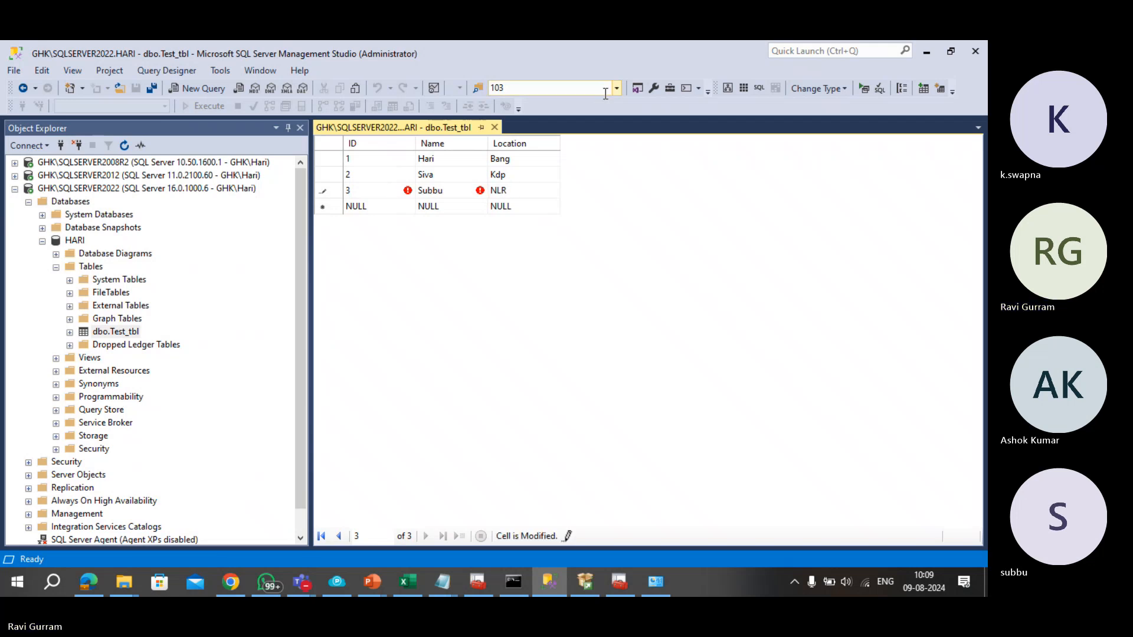
left_click(495, 127)
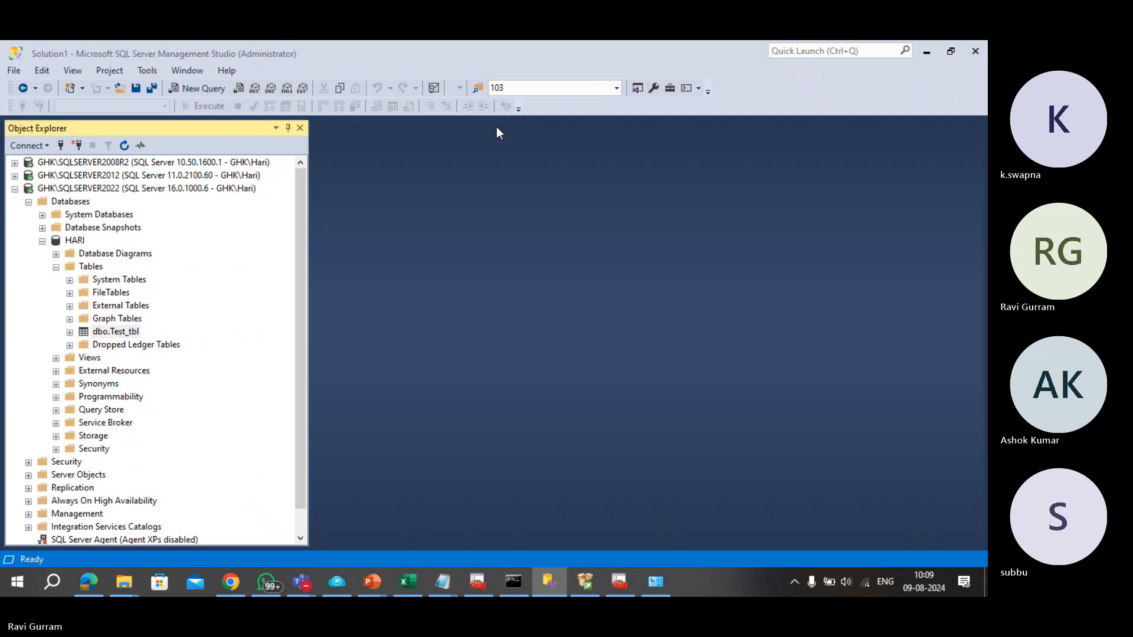
Step: Query the top 1000 rows of the dbo.Test_tbl table
right_click(122, 332)
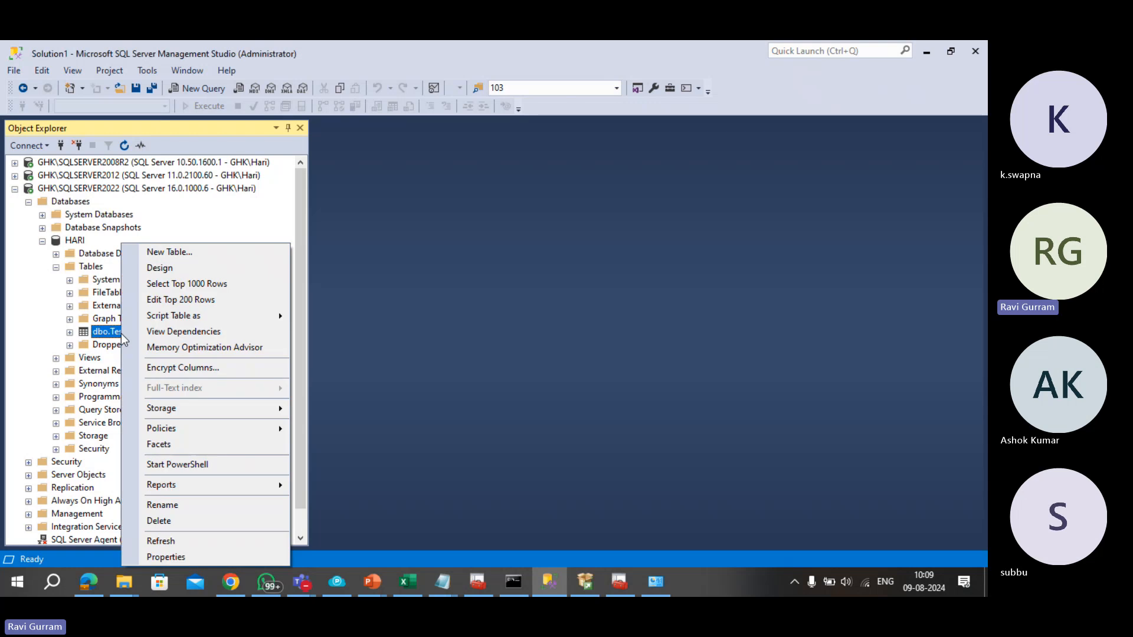
left_click(177, 284)
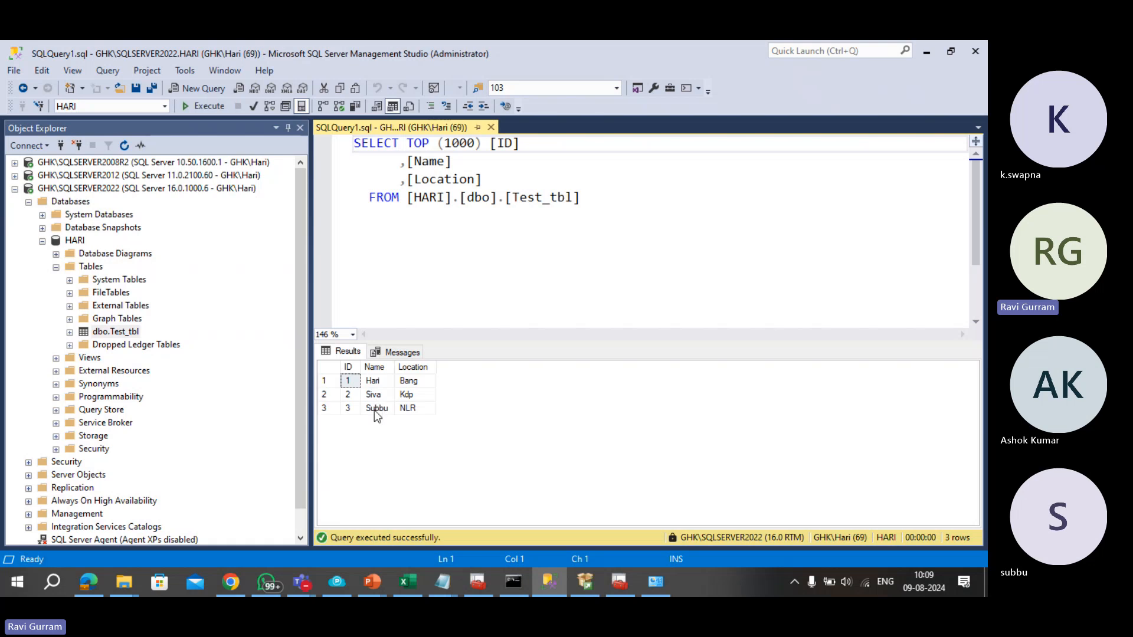
Step: Switch to the SQLCMD console and enter the statement USE HARI; to change the database context
left_click(511, 591)
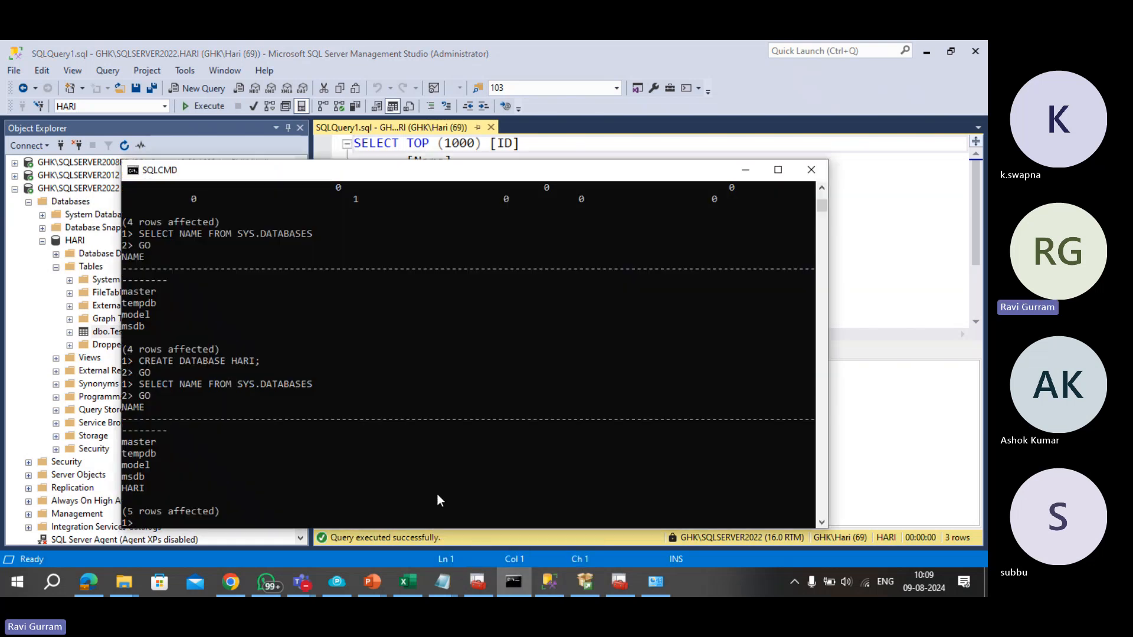
type("SELECT * FROM")
key("Escape")
type("USE HARI;")
key("Return")
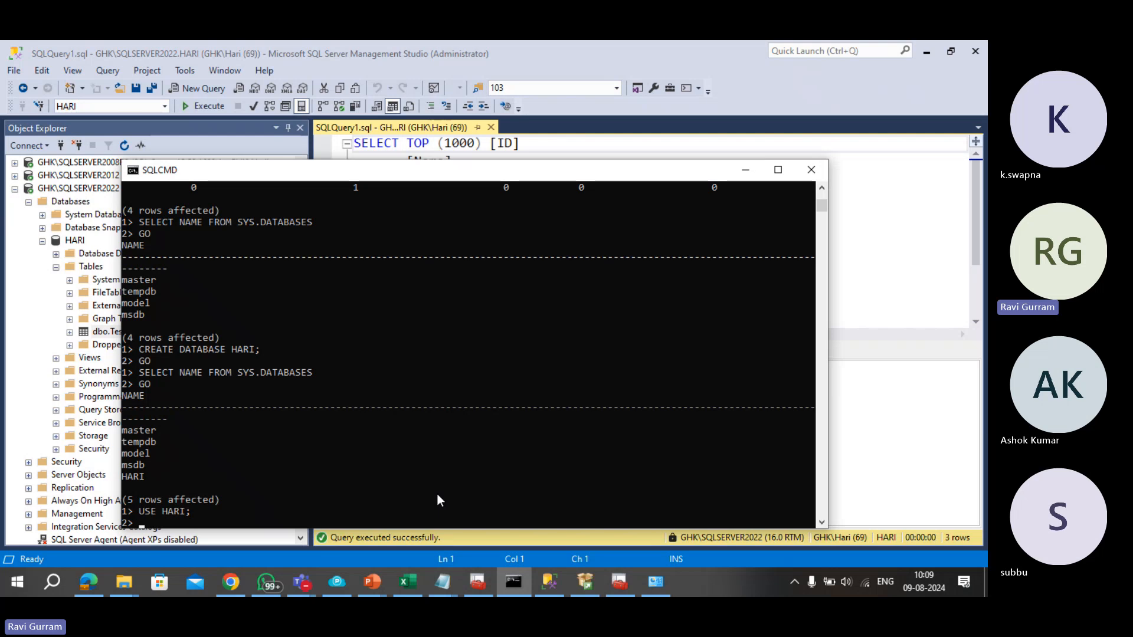
Step: Add SELECT NAME FROM SYS.SYSTABLES to the batch and run it with GO to try listing the database's tables
type("SELECT NAME FROM ")
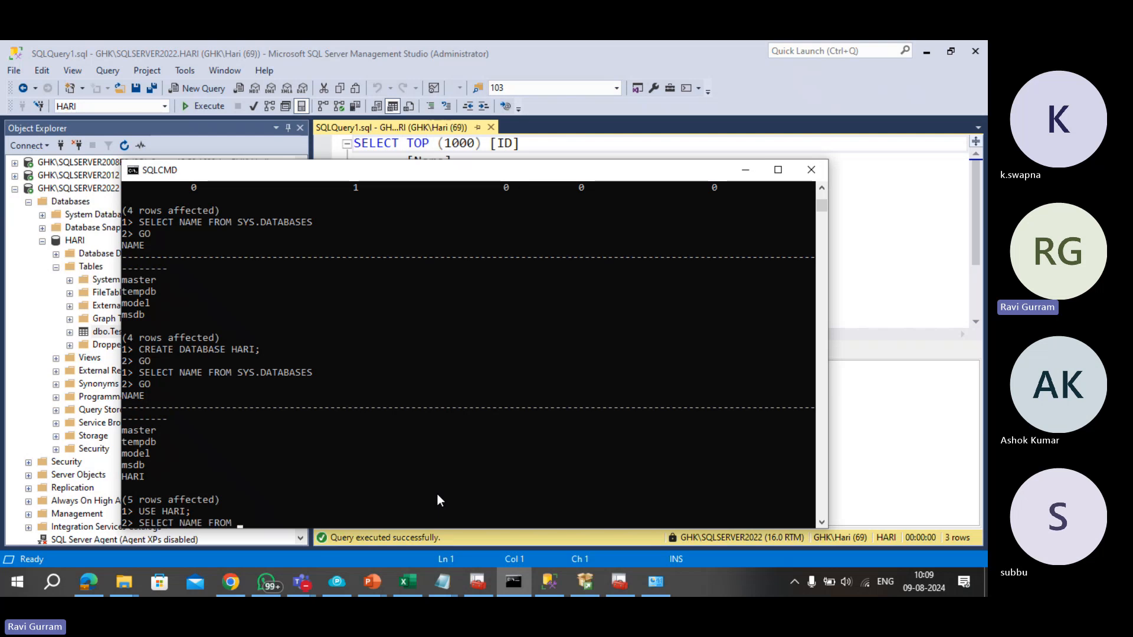
type("SYS.SYSTABLE")
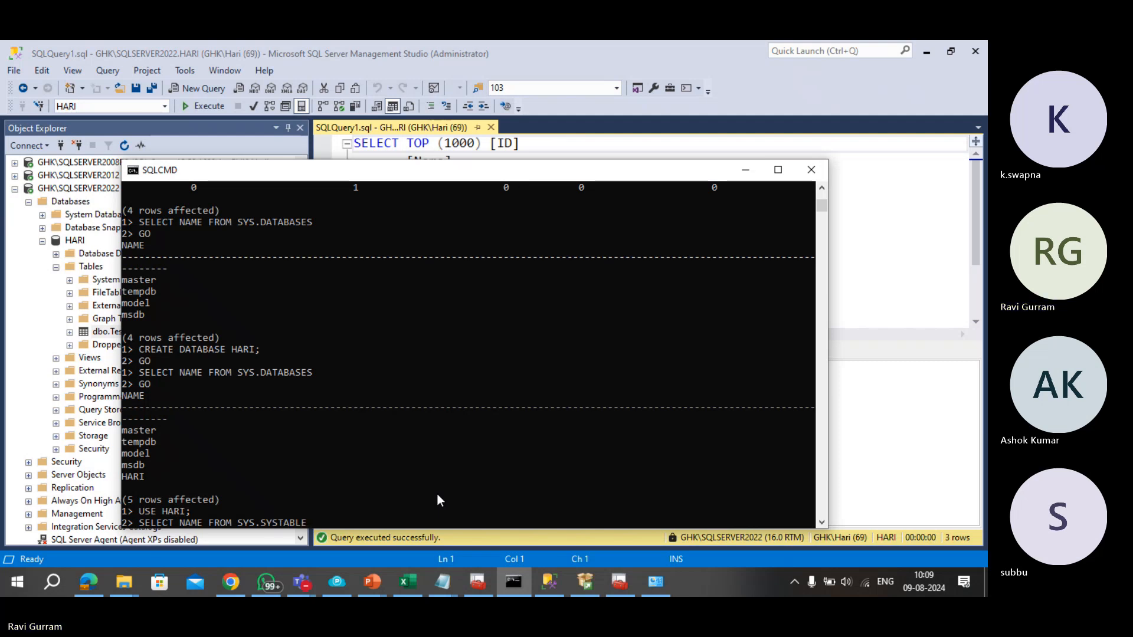
type("S")
key("Return")
type("GO")
key("Return")
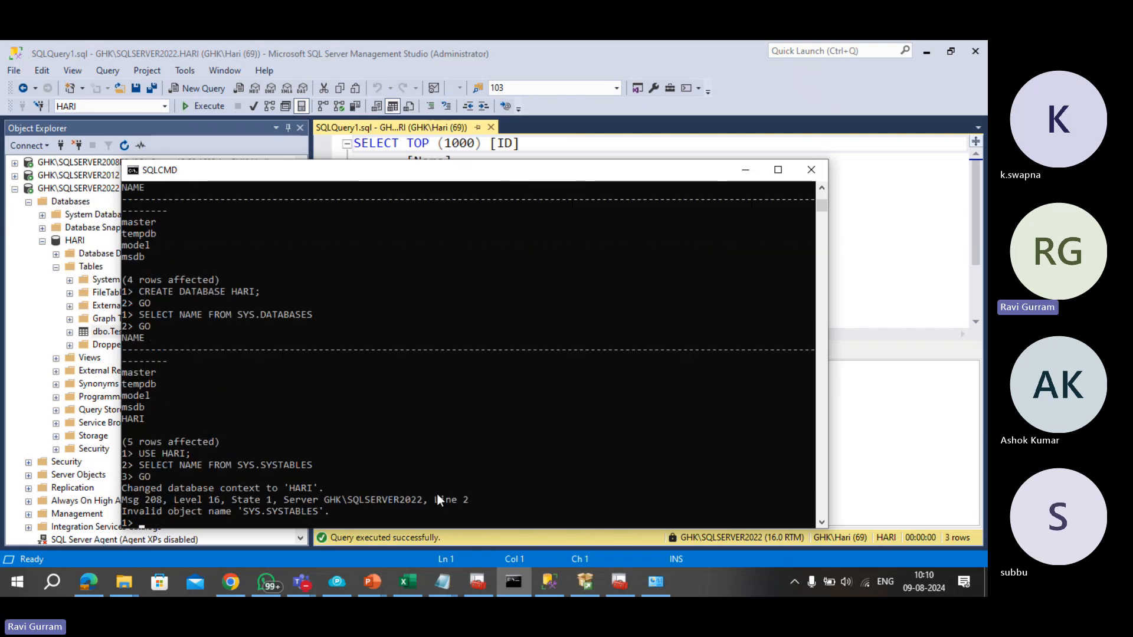
Step: Try the table-name query again as SELECT NAME FROM SYS.SYSTABLE
type("GO")
key("Up")
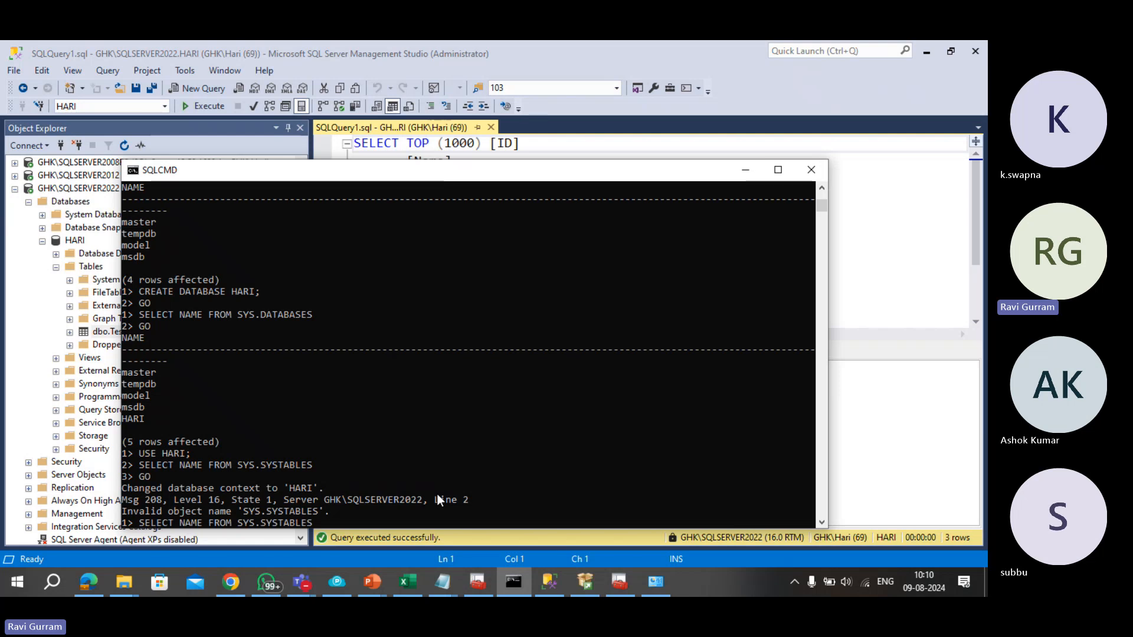
key("BackSpace")
key("Return")
key("Return")
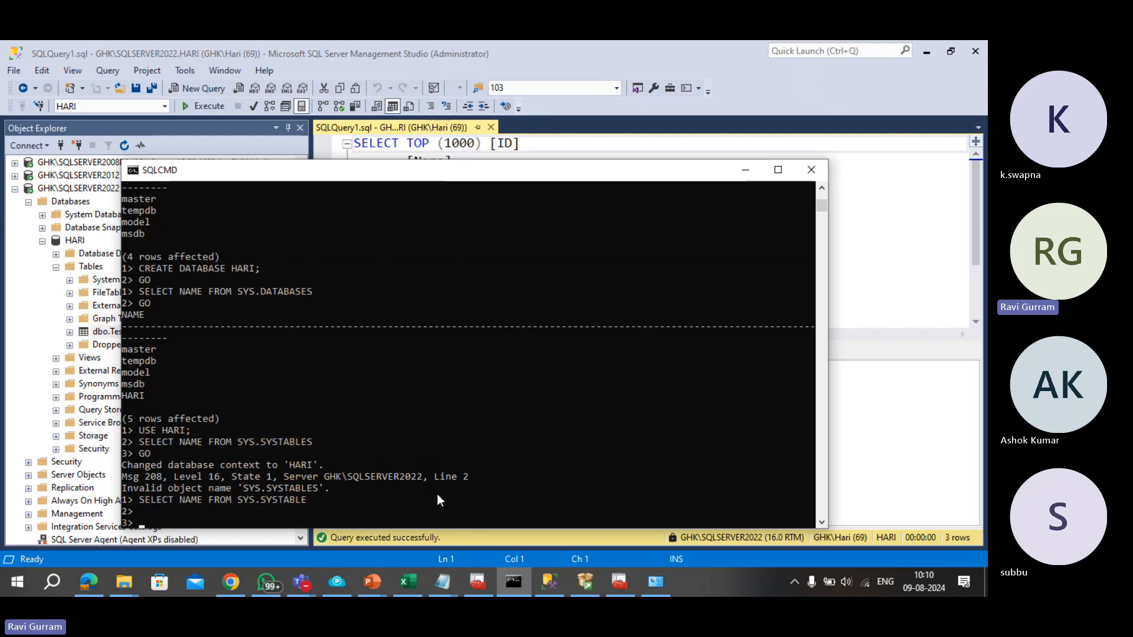
Step: Switch to Management Studio, replace the query with SELECT * FROM SYS.tables and execute it
key("alt+Tab")
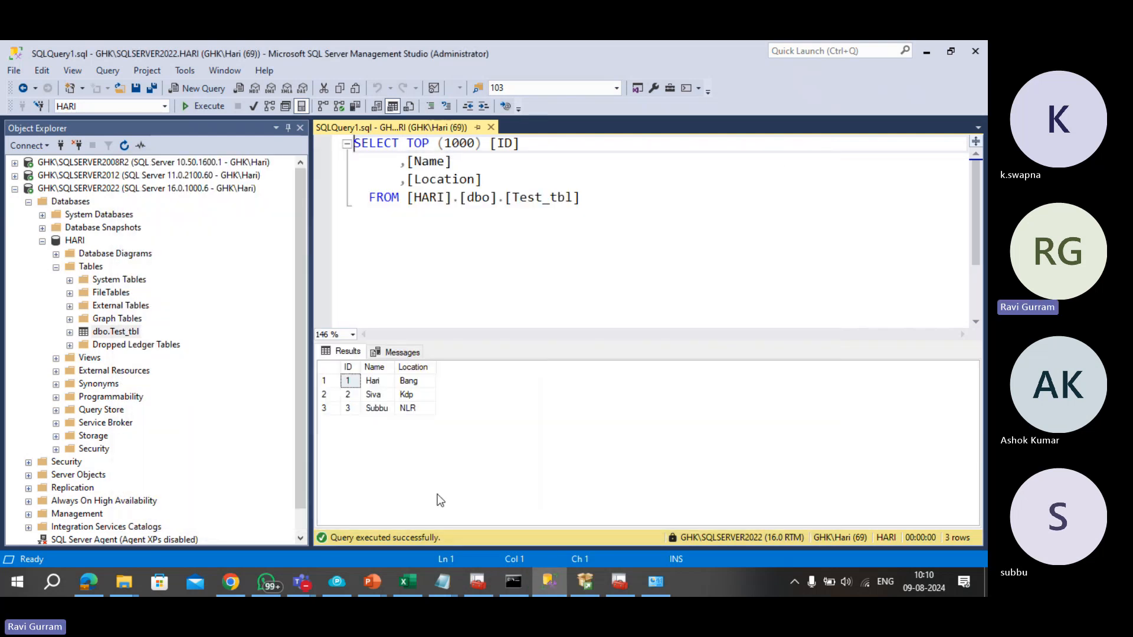
key("ctrl+a")
type("SELE")
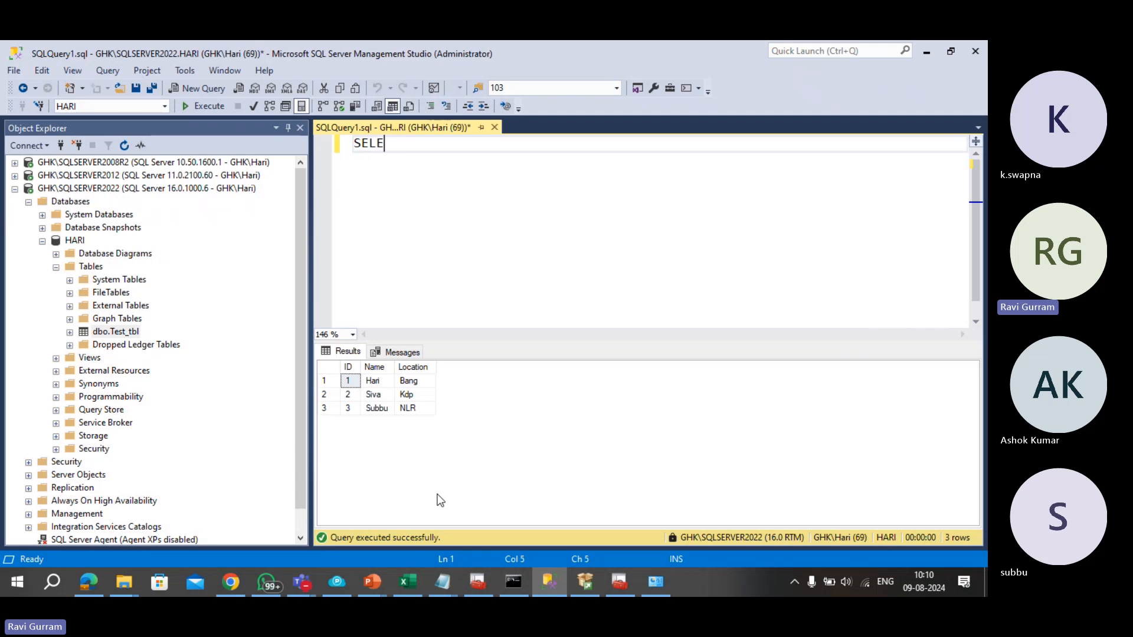
type("CT * FROM S")
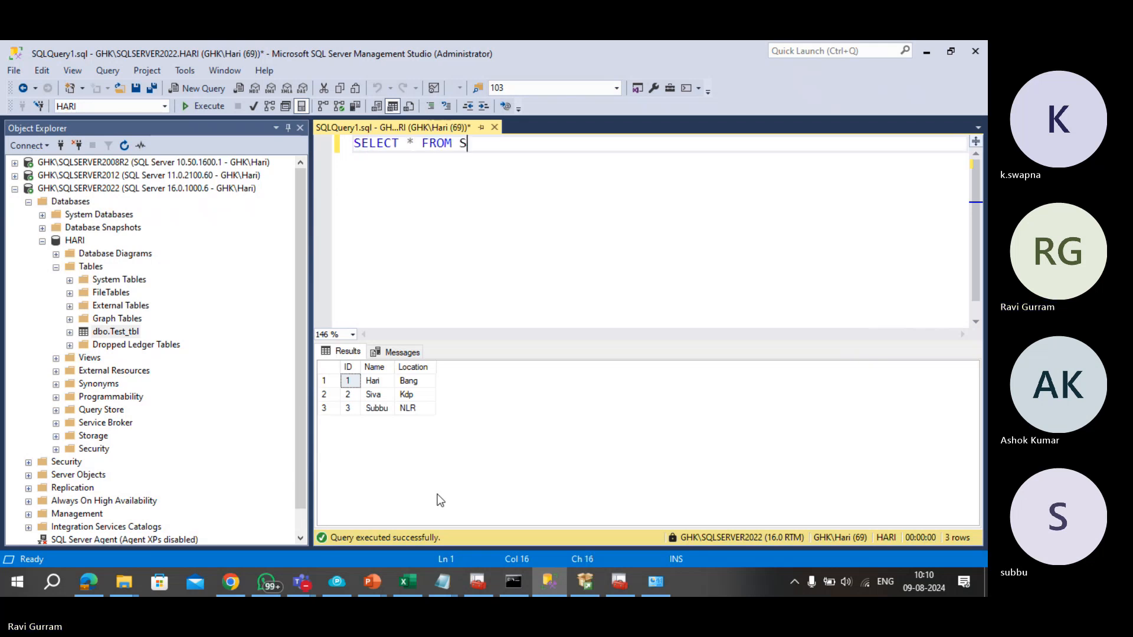
type("YS.TAB")
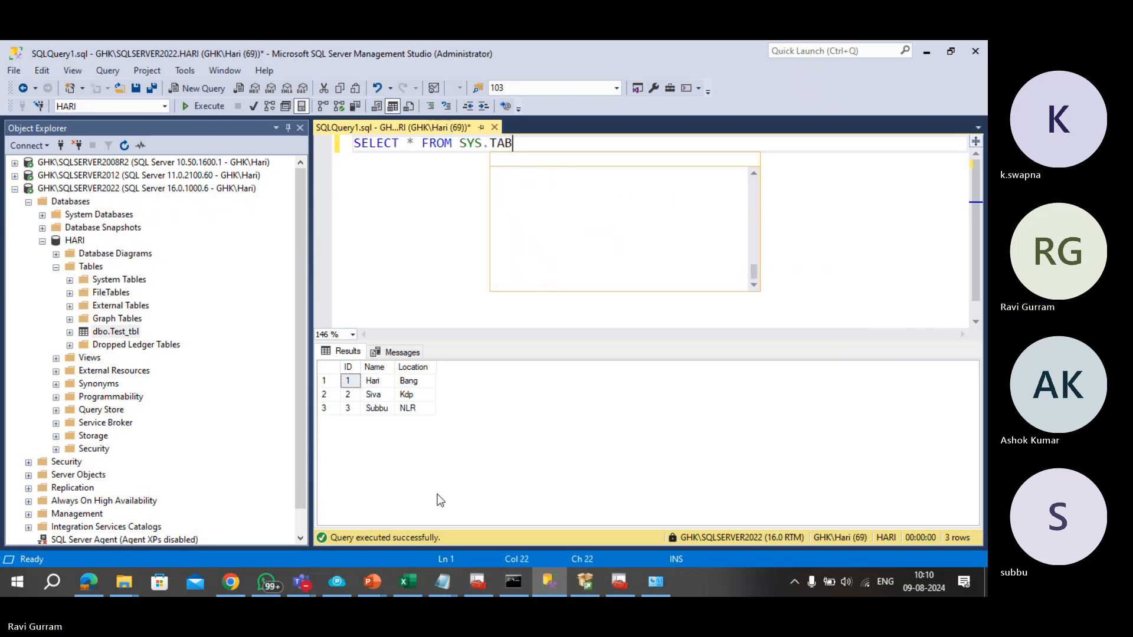
key("Tab")
key("F5")
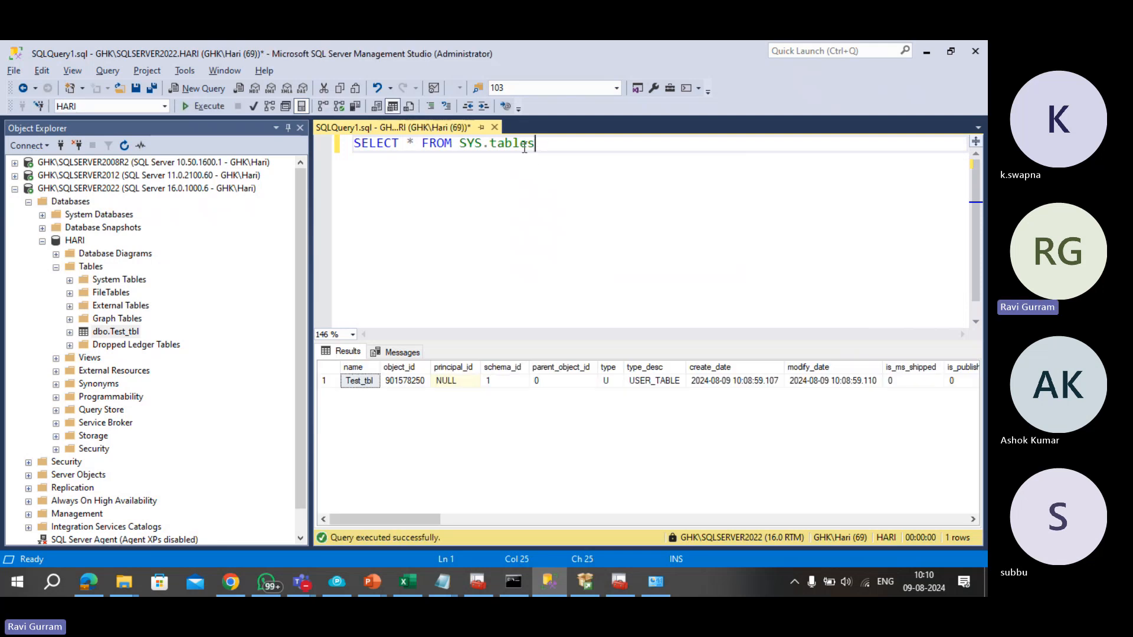
Step: Change the query to SELECT NAME FROM SYS.tables and copy the whole statement
left_click(405, 145)
key("Delete")
type("NAME")
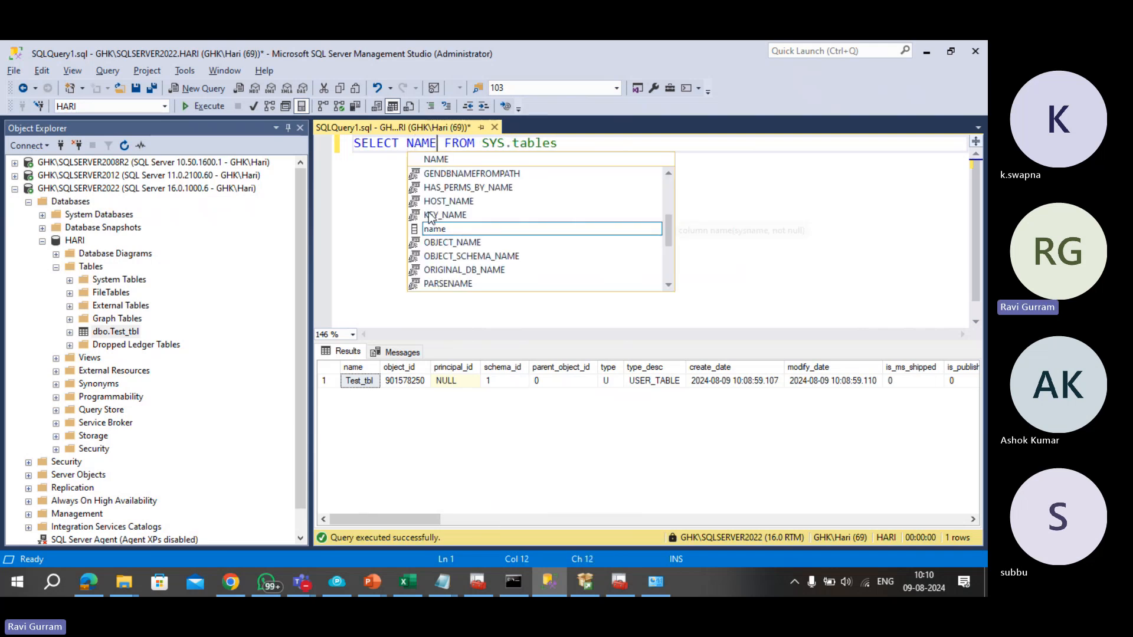
key("Escape")
key("ctrl+a")
key("ctrl+c")
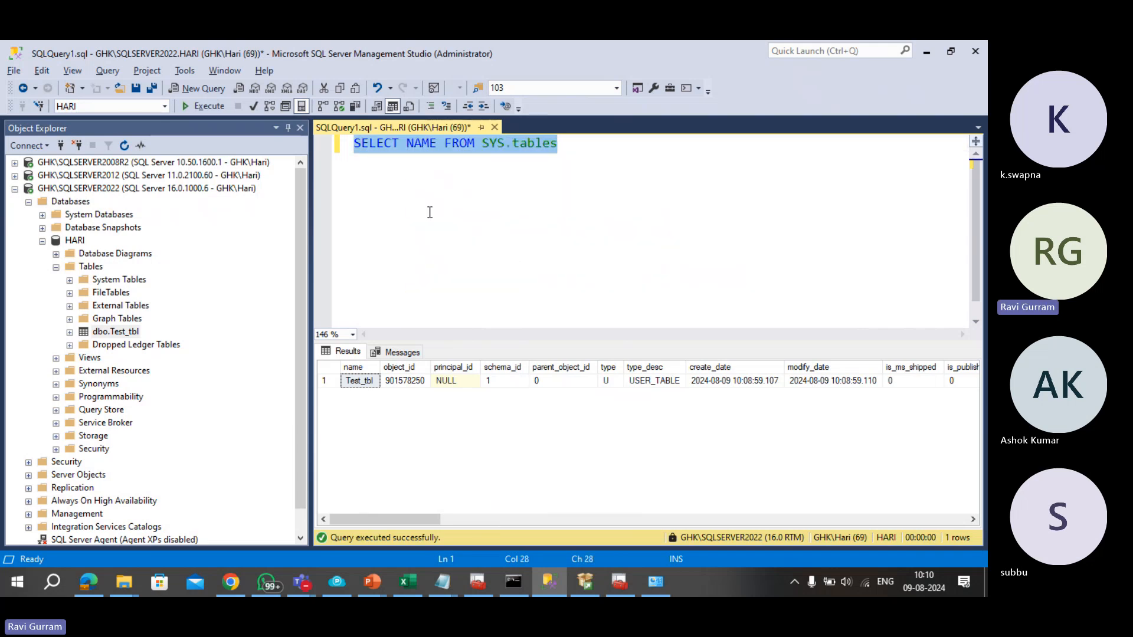
Step: Switch back to the SQLCMD console, paste SELECT NAME FROM SYS.tables and run it with GO
key("alt+Tab")
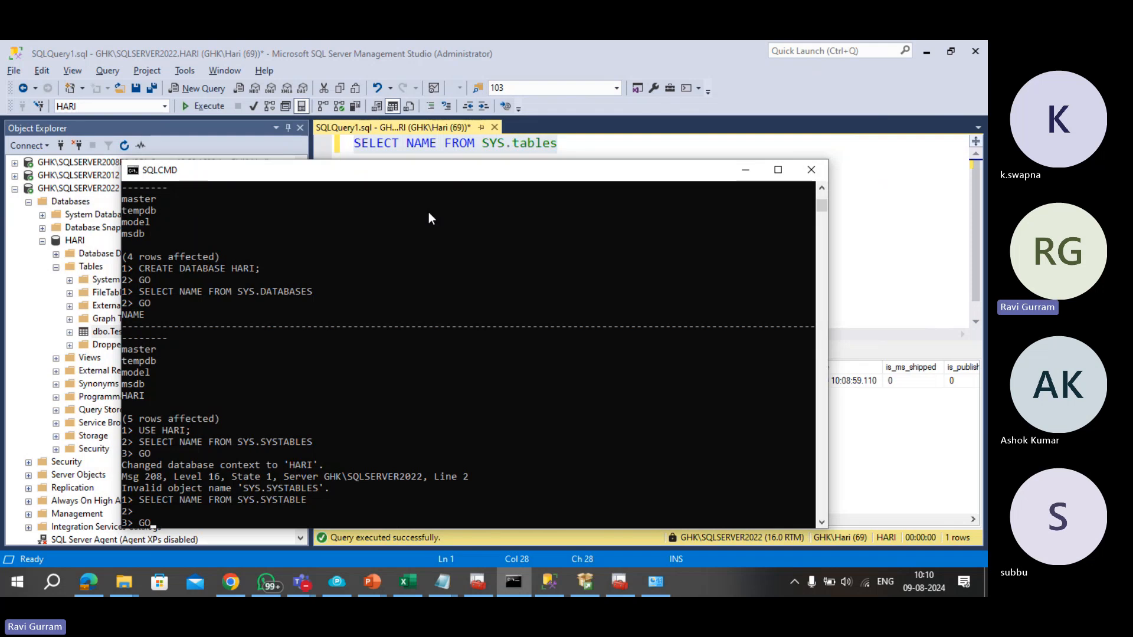
key("Return")
key("ctrl+v")
key("Return")
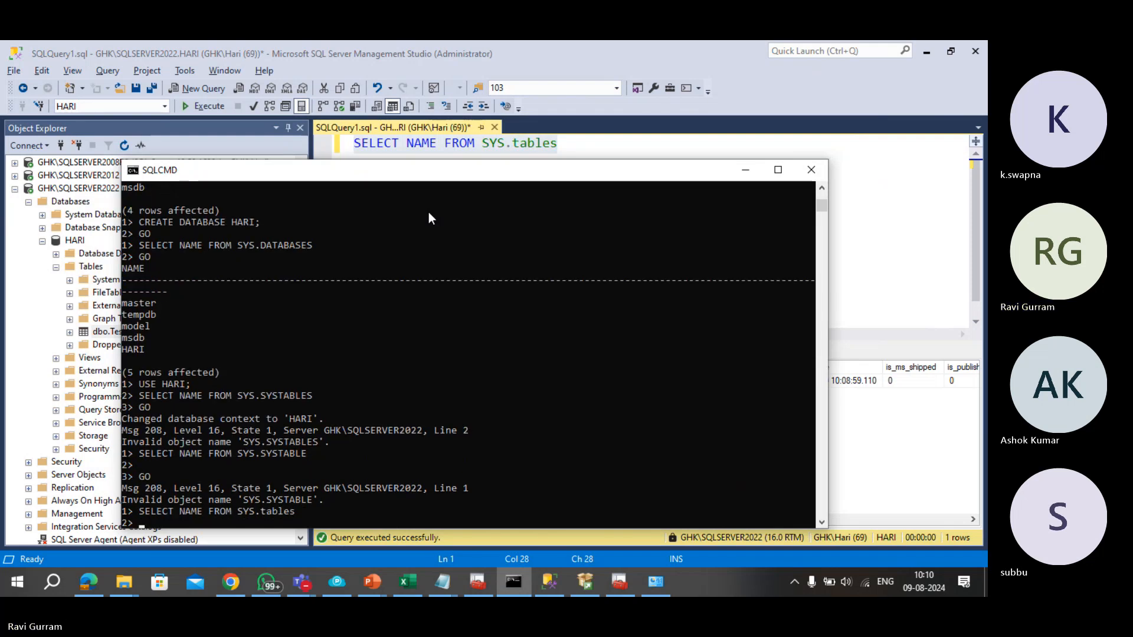
type("GO")
key("Return")
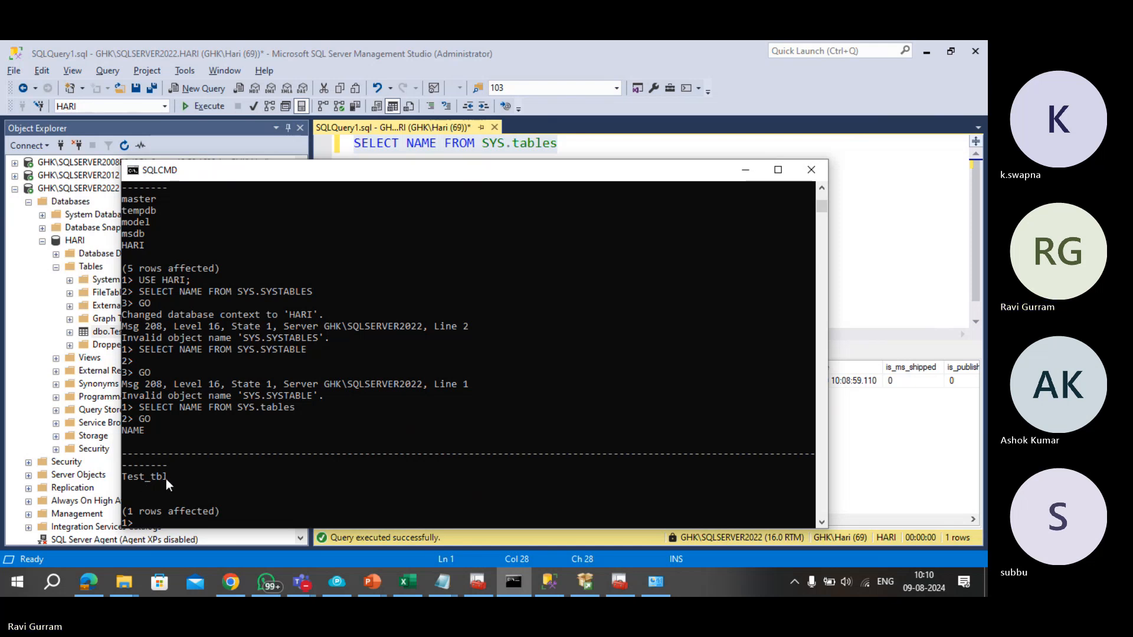
Step: Retrieve all rows of the test table with SELECT * FROM TEST_TBL followed by GO
left_click_drag(166, 479, 124, 479)
type("S")
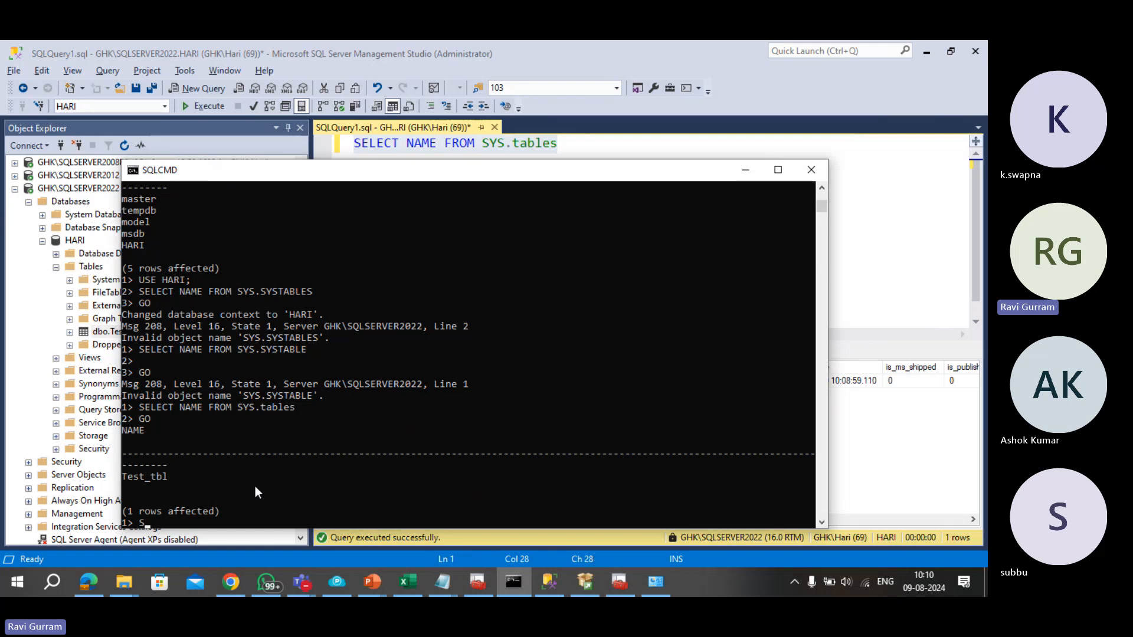
type("ELECT * FROM T")
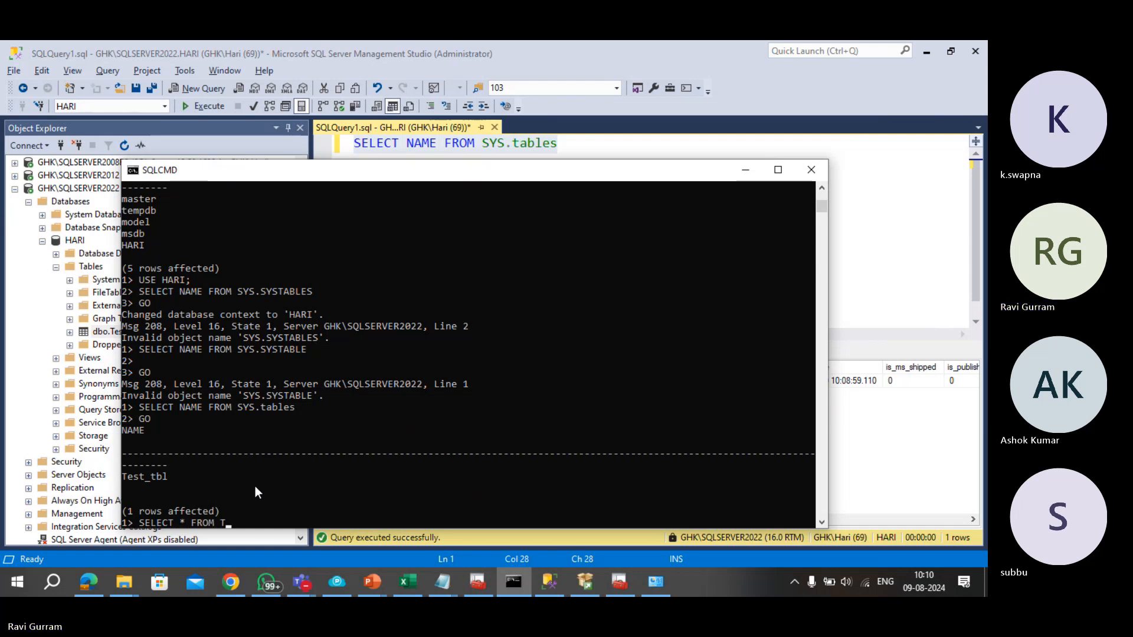
type("EST_TABL")
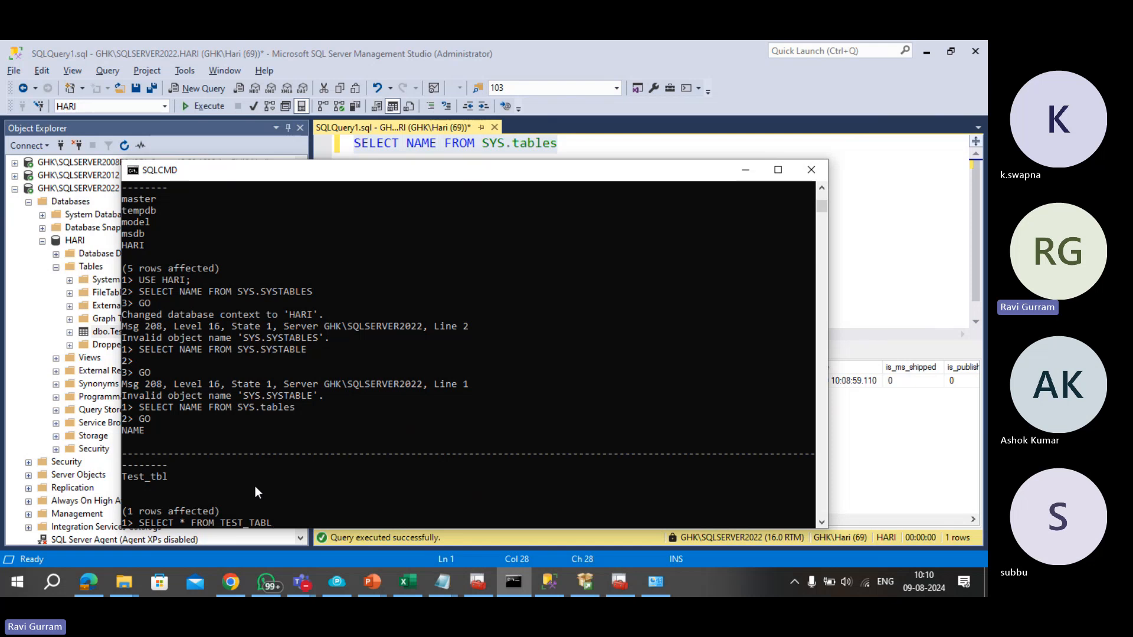
key("BackSpace")
key("BackSpace")
key("BackSpace")
type("BL")
key("Return")
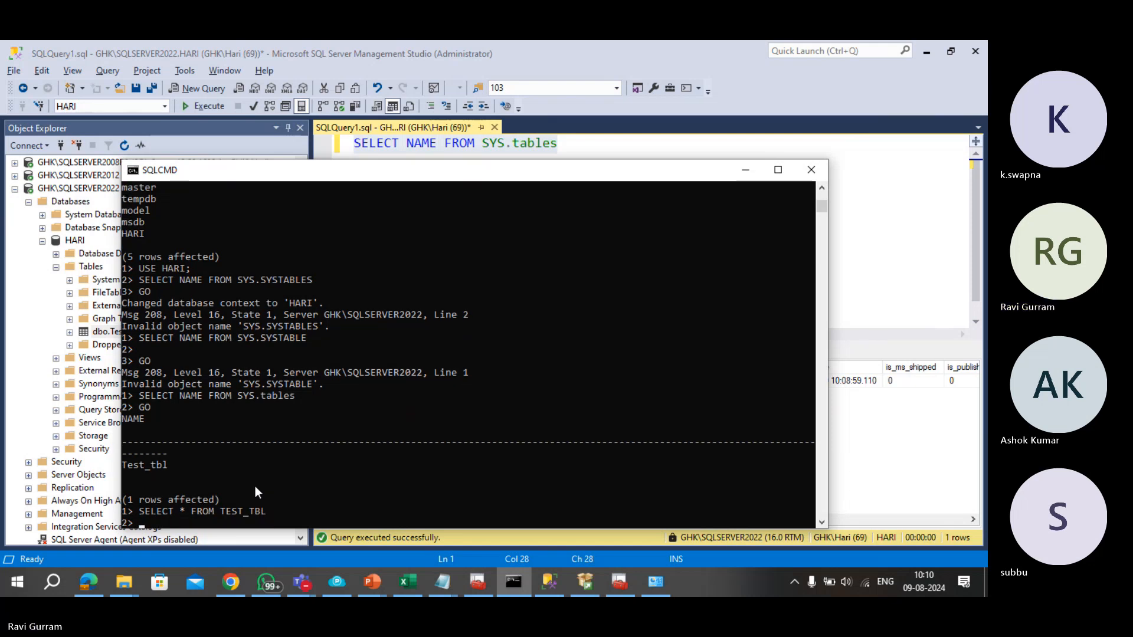
type("GO")
key("Return")
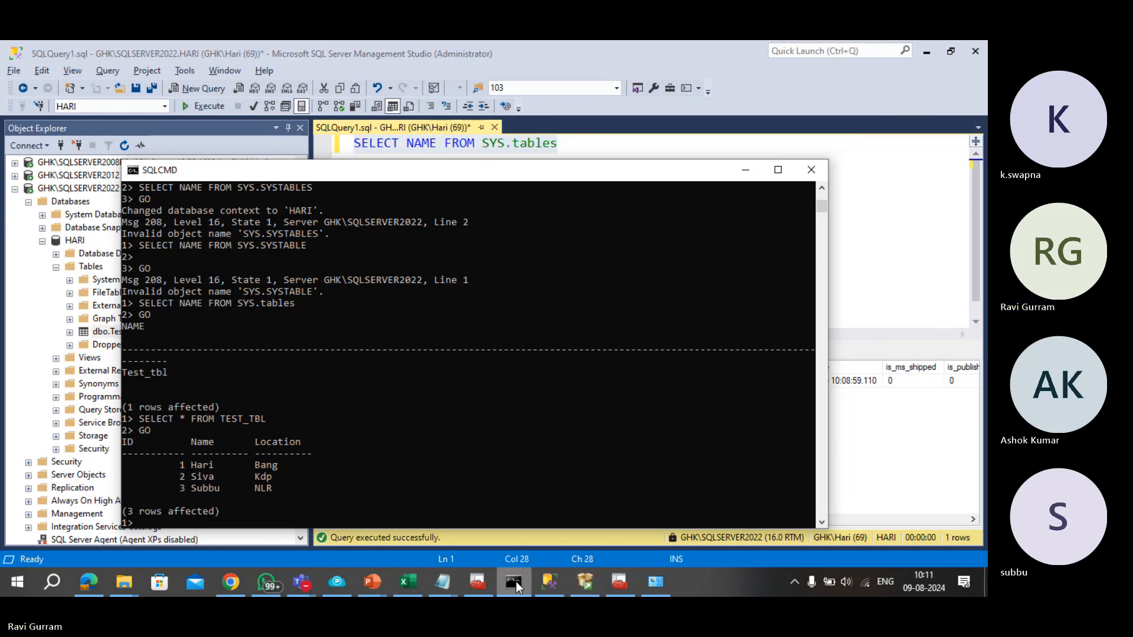
mouse_move(515, 582)
left_click(349, 443)
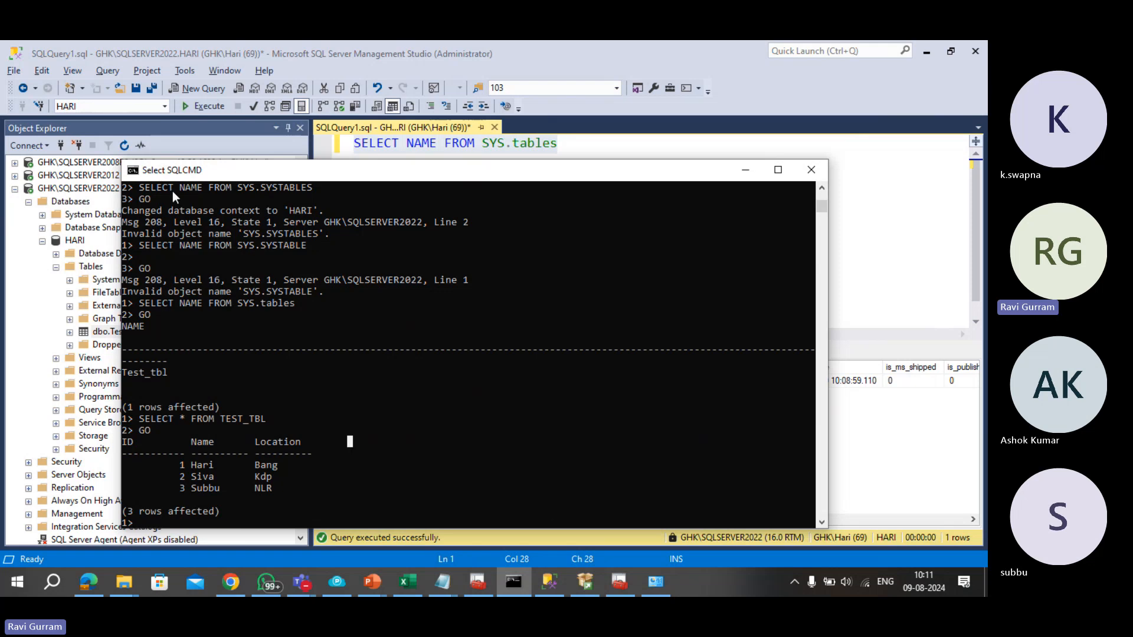
left_click(367, 441)
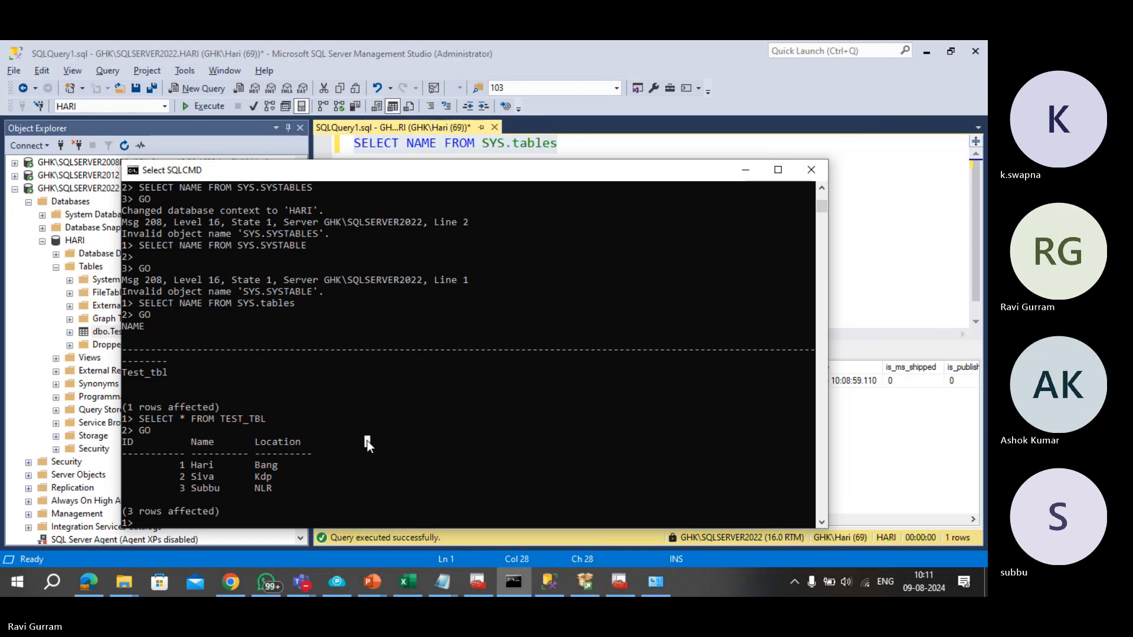
Step: Switch to the Installation & Removal Methods presentation in PowerPoint and look back through its slides to the title slide
left_click(384, 582)
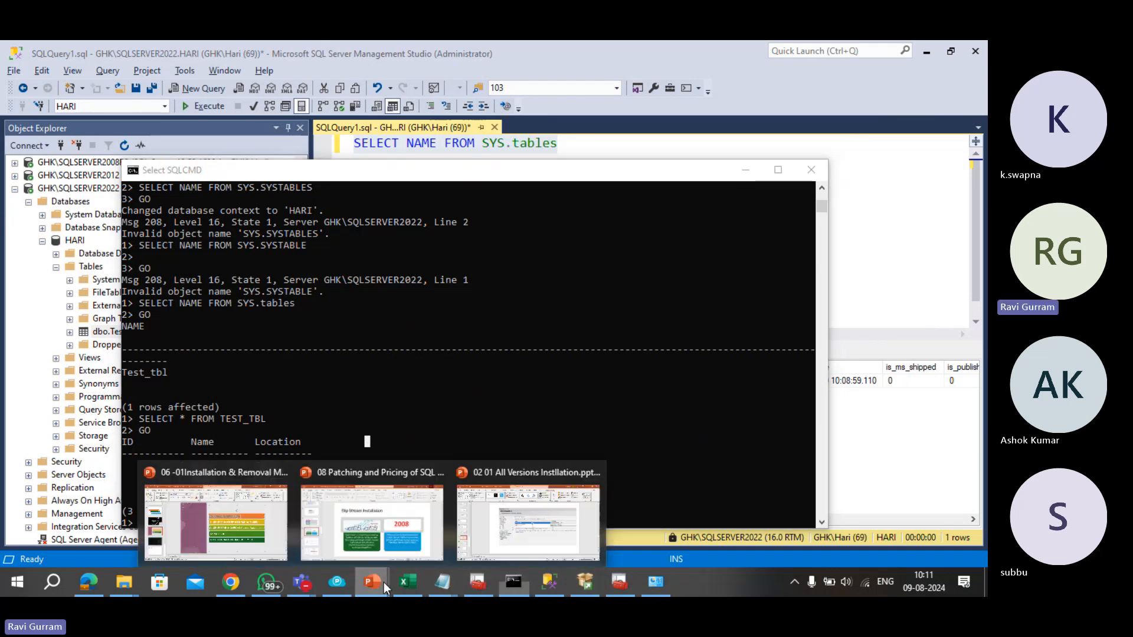
left_click(247, 514)
left_click(81, 438)
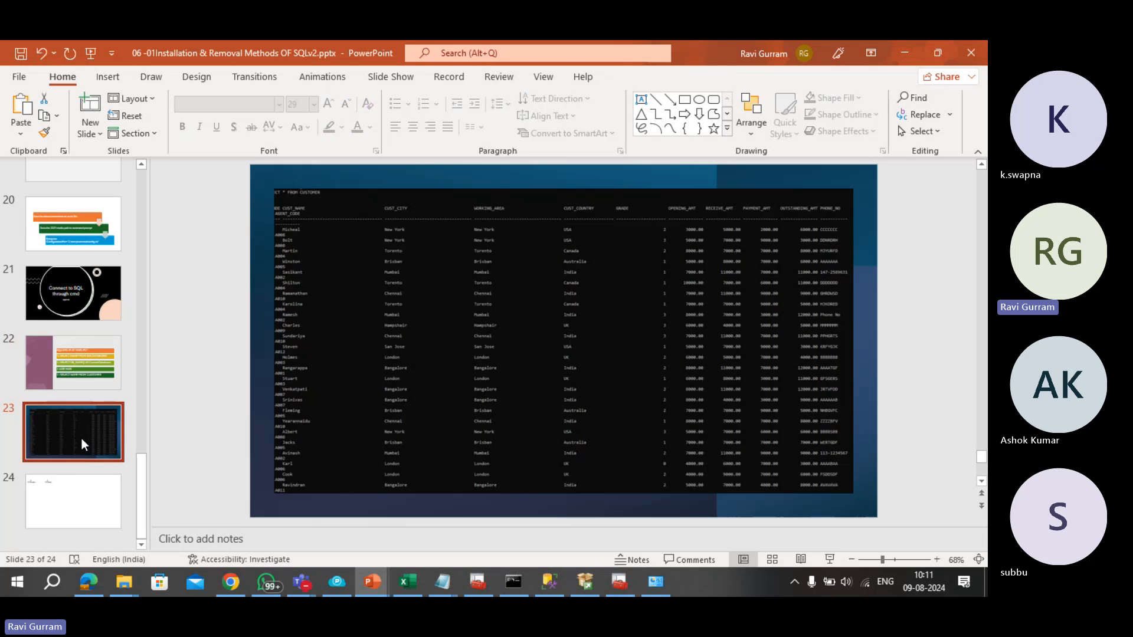
key("Down")
key("Up")
key("Up")
key("Up")
key("Up")
key("Up")
key("Up")
key("Up")
key("Up")
key("Up")
key("Up")
key("Up")
key("Up")
key("Up")
key("Up")
key("Up")
key("Up")
key("Up")
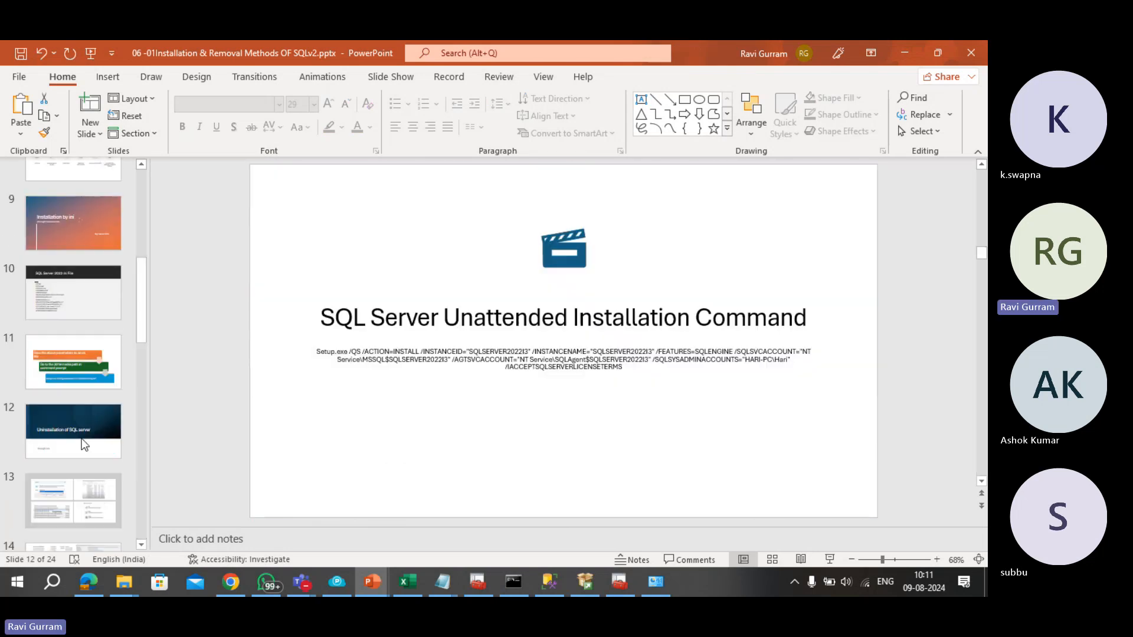
key("Up")
key("Up")
key("Up")
key("Up")
key("Up")
key("Up")
key("Up")
key("Up")
key("Up")
key("Up")
key("Up")
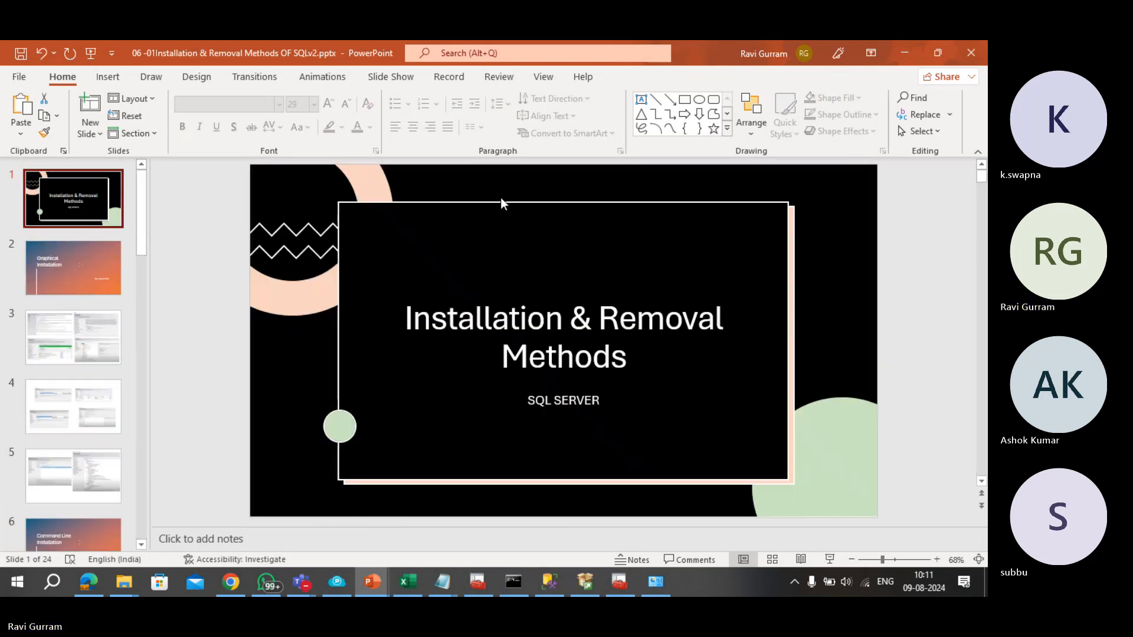
Step: Switch to the Azure SQL DBA B31 meeting in Teams, maximize its window and request to stop the recording
mouse_move(302, 583)
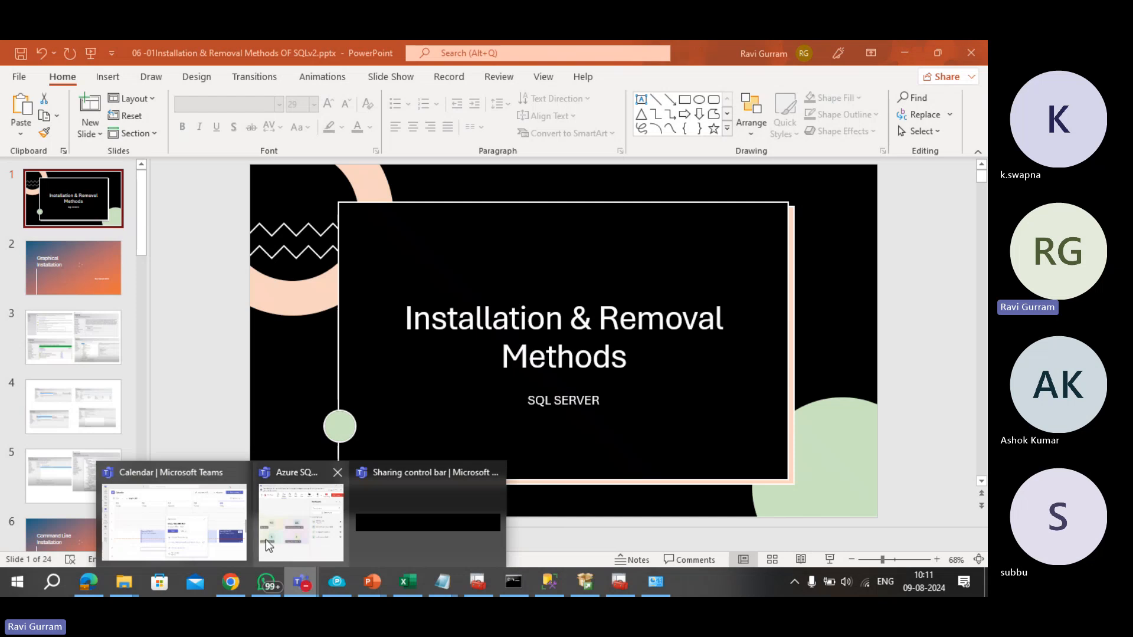
left_click(268, 546)
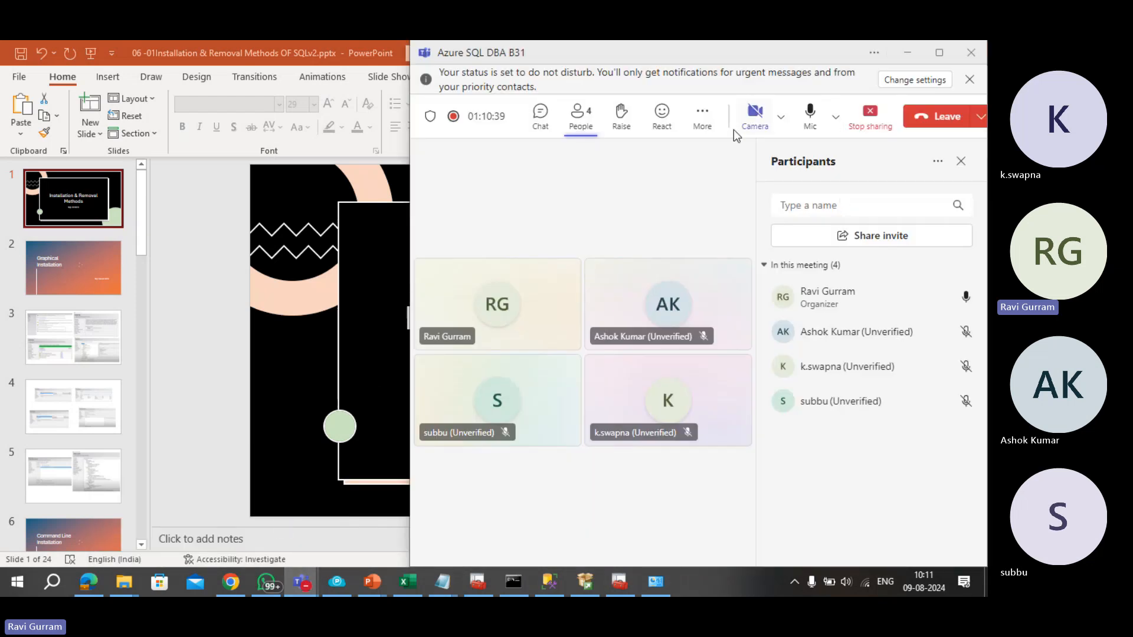
left_click(701, 117)
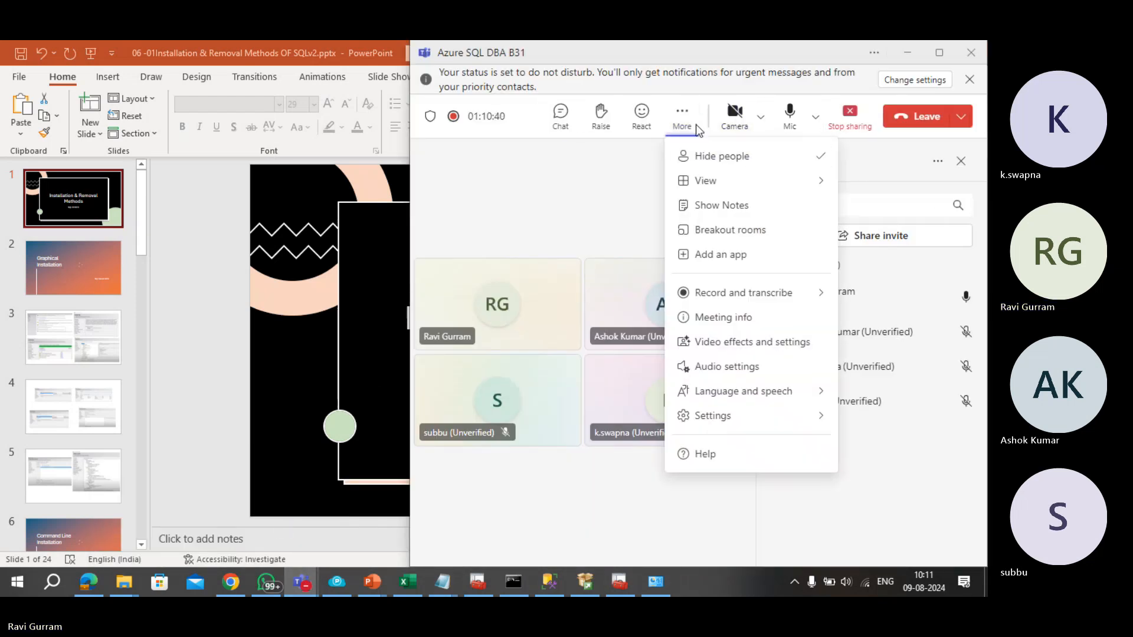
left_click(940, 52)
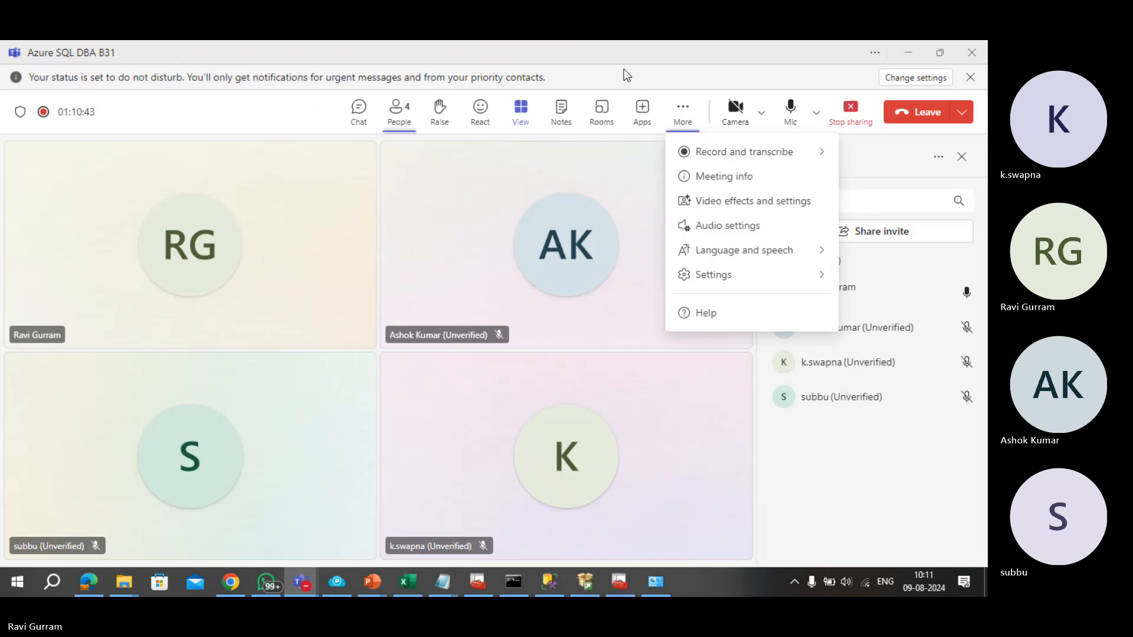
left_click(684, 122)
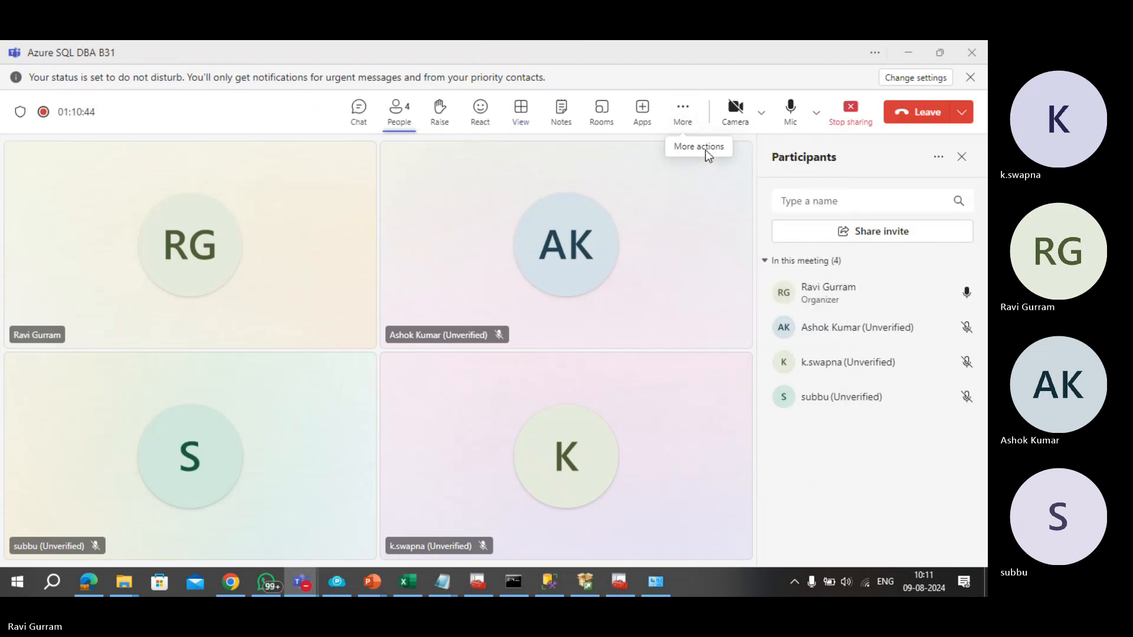
left_click(683, 118)
mouse_move(737, 152)
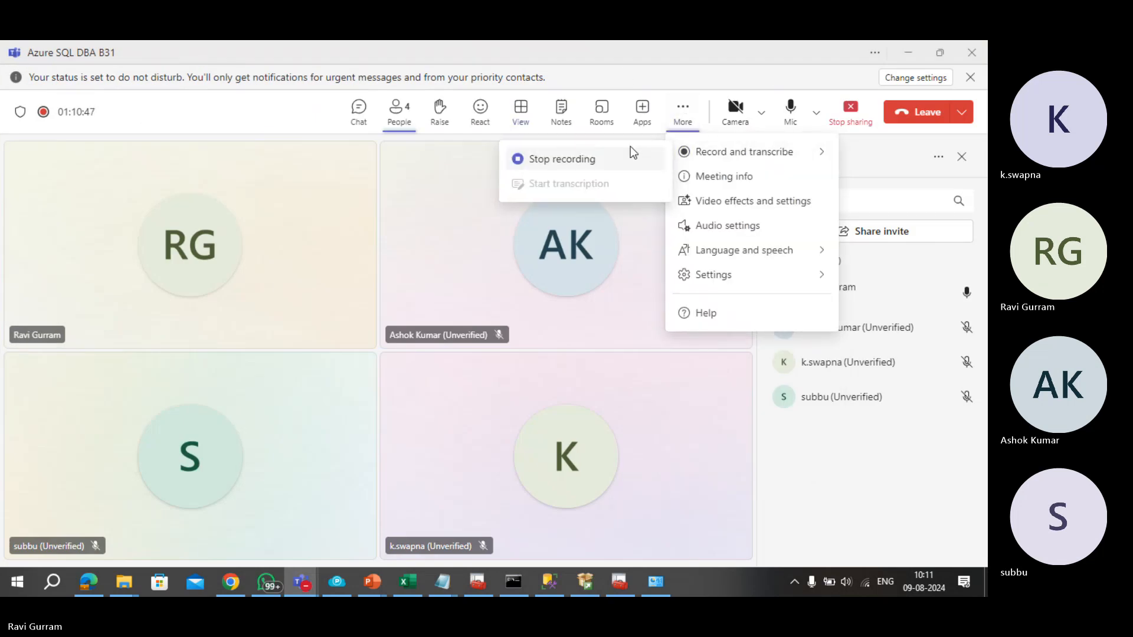
left_click(614, 158)
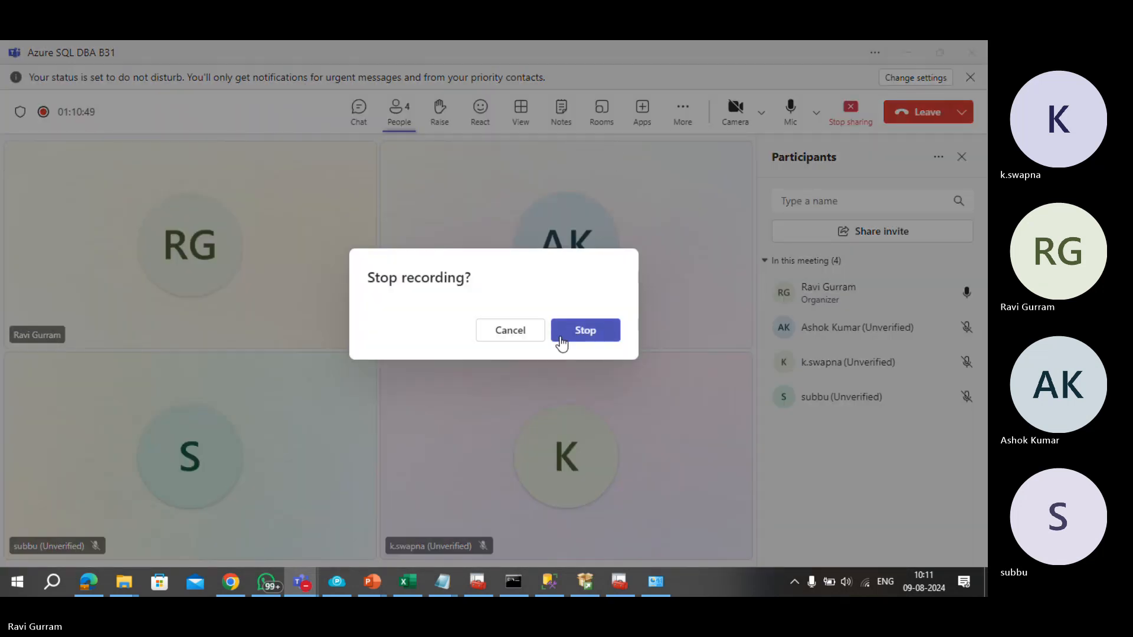